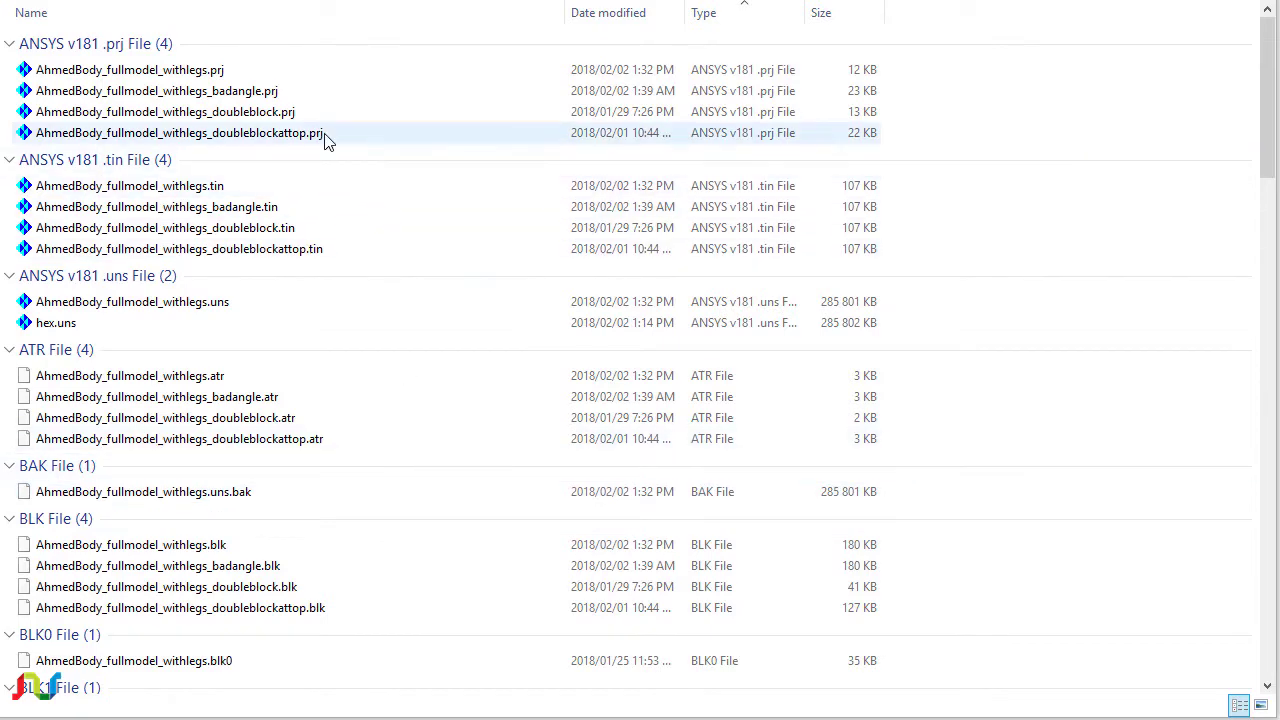
- Open the project AhmedBody_fullmodel_withlegs_badangle.prj and view its blocking in 3D
{"action": "double_click", "coordinate": [282, 92]}
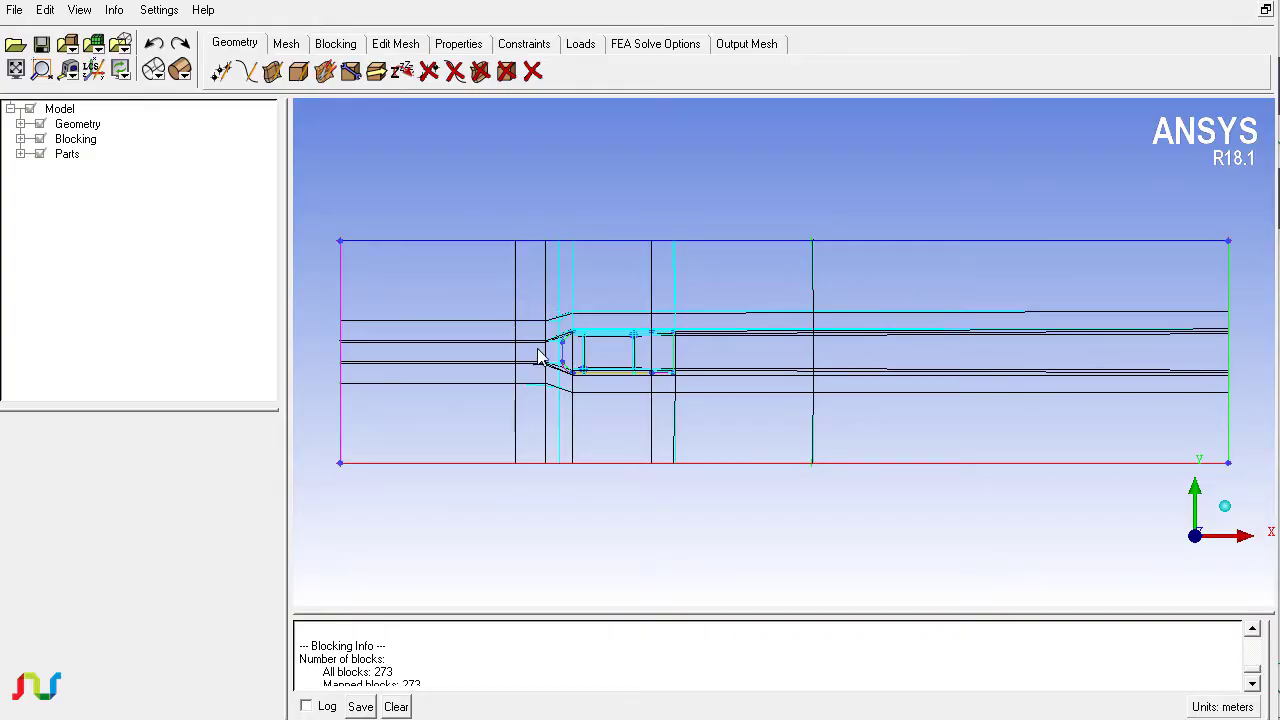
{"action": "left_click_drag", "start_coordinate": [543, 356], "coordinate": [777, 368]}
{"action": "scroll", "coordinate": [651, 414], "scroll_direction": "up", "scroll_amount": 3}
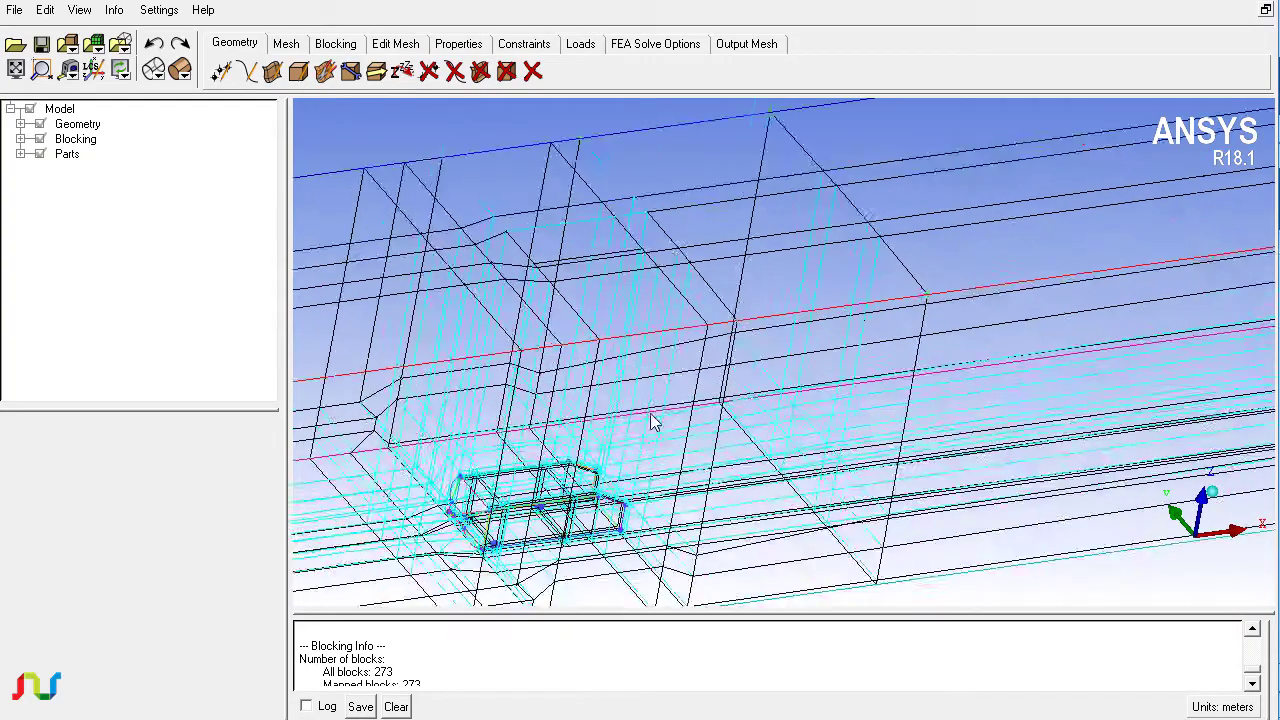
{"action": "middle_click_drag", "start_coordinate": [503, 540], "coordinate": [523, 338]}
{"action": "left_click_drag", "start_coordinate": [555, 390], "coordinate": [525, 337]}
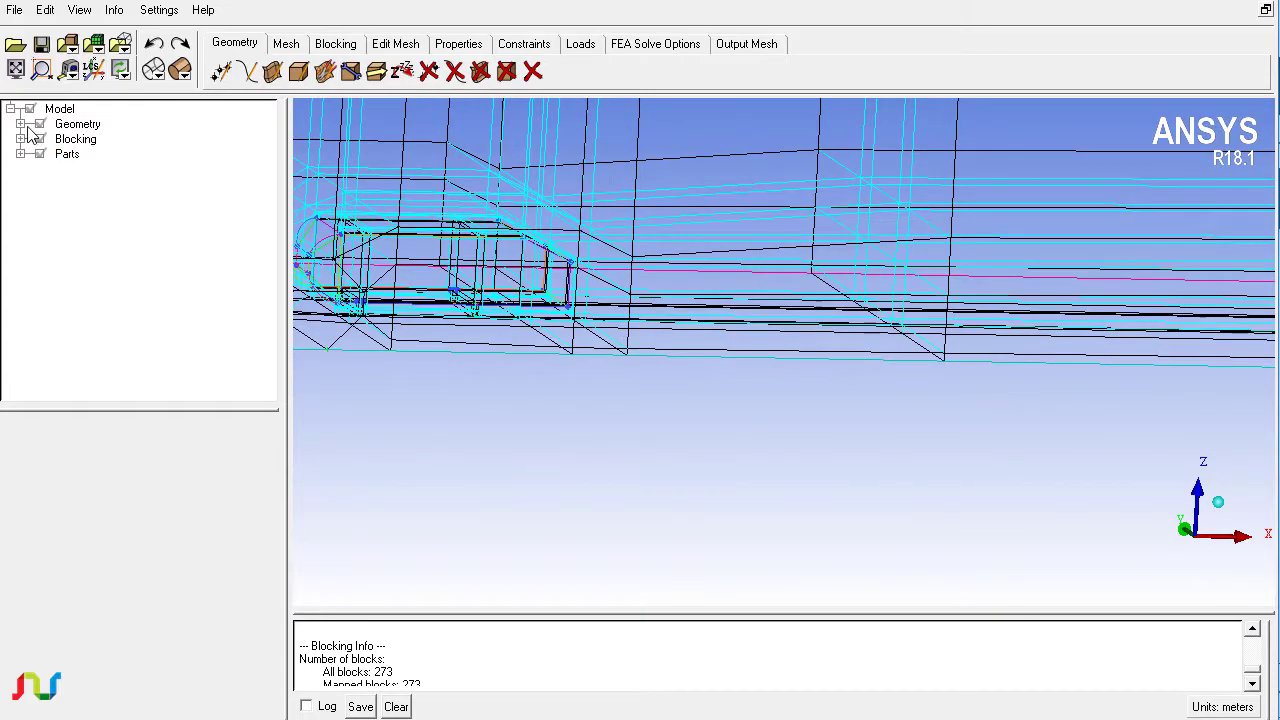
- Turn on the display of the geometry surfaces and view the Ahmed body with its legs inside the blocking
{"action": "left_click", "coordinate": [20, 124]}
{"action": "left_click", "coordinate": [50, 184]}
{"action": "left_click_drag", "start_coordinate": [700, 430], "coordinate": [634, 432]}
{"action": "right_click_drag", "start_coordinate": [634, 432], "coordinate": [676, 354]}
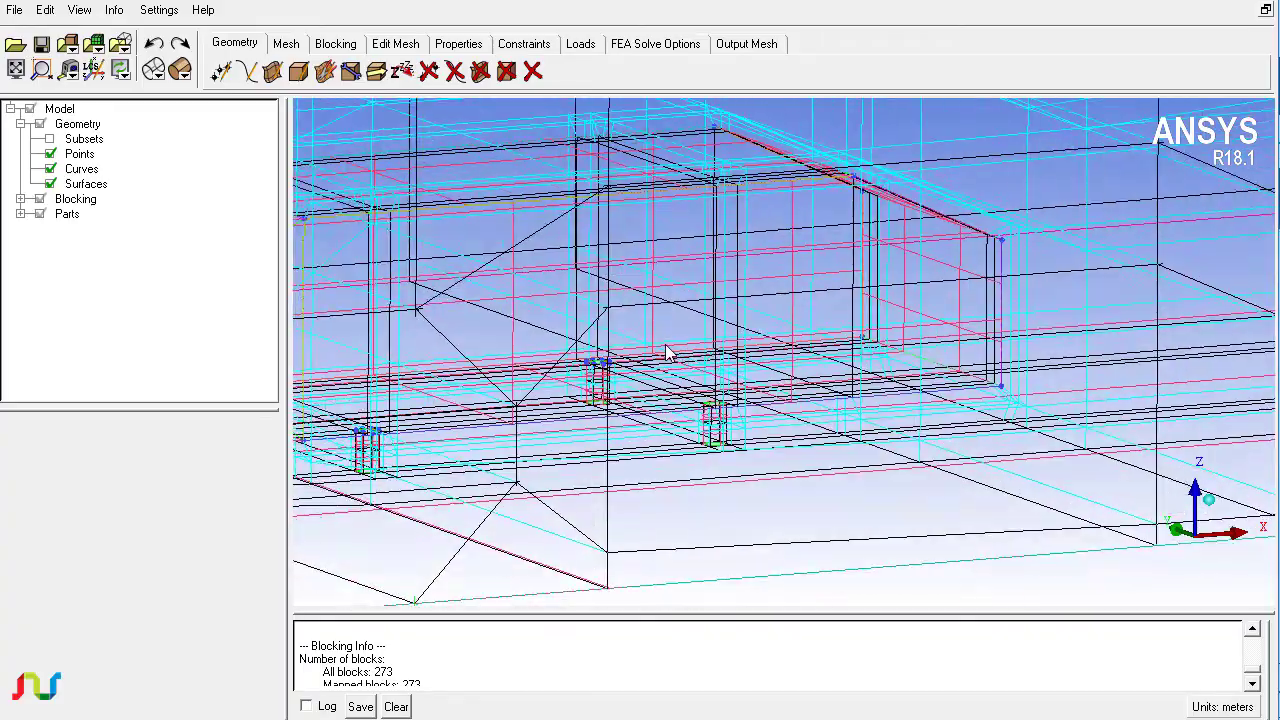
{"action": "right_click_drag", "start_coordinate": [640, 452], "coordinate": [620, 302]}
{"action": "right_click_drag", "start_coordinate": [640, 170], "coordinate": [660, 388]}
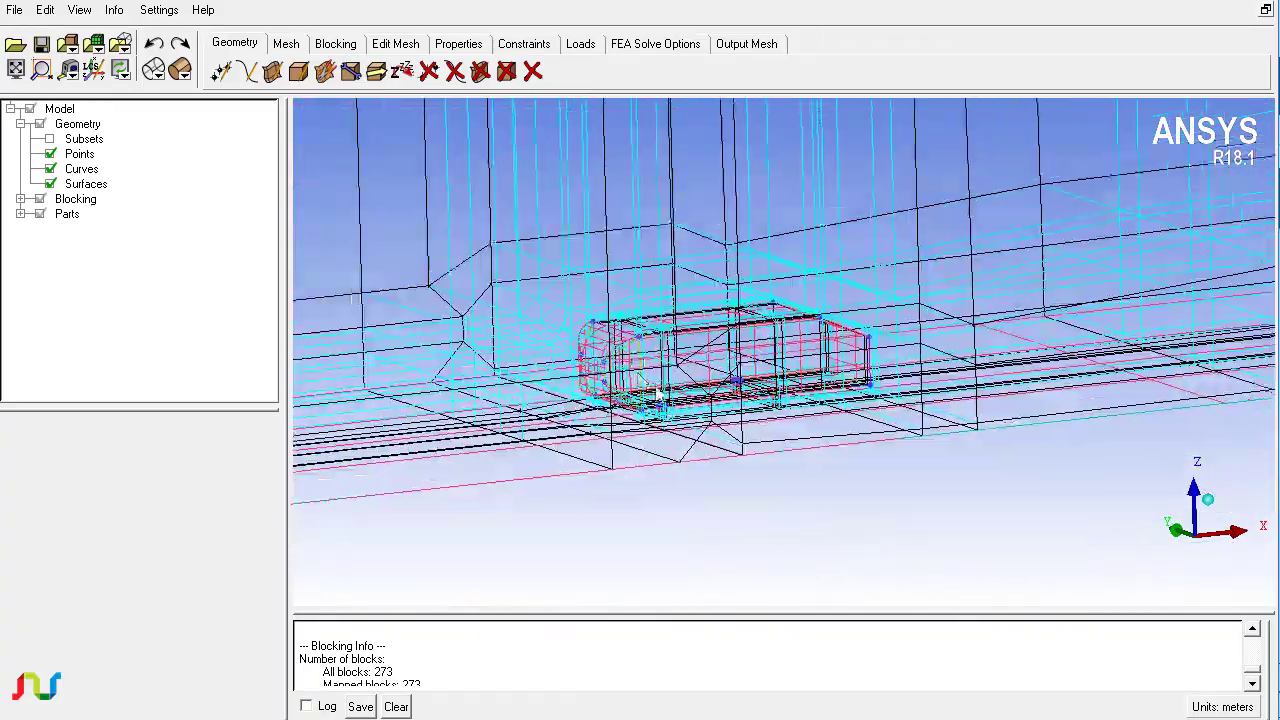
{"action": "left_click_drag", "start_coordinate": [660, 388], "coordinate": [500, 329]}
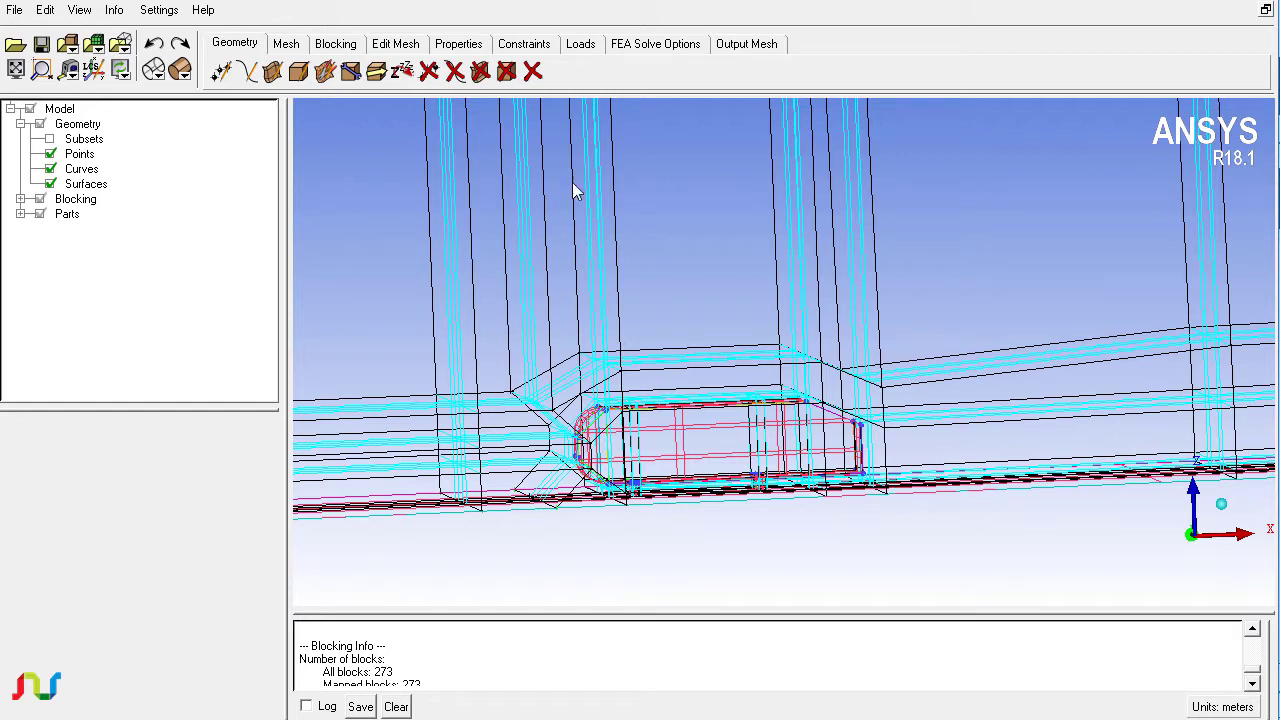
- Start the pre-mesh quality check and have the pre-mesh recomputed
{"action": "left_click", "coordinate": [336, 45]}
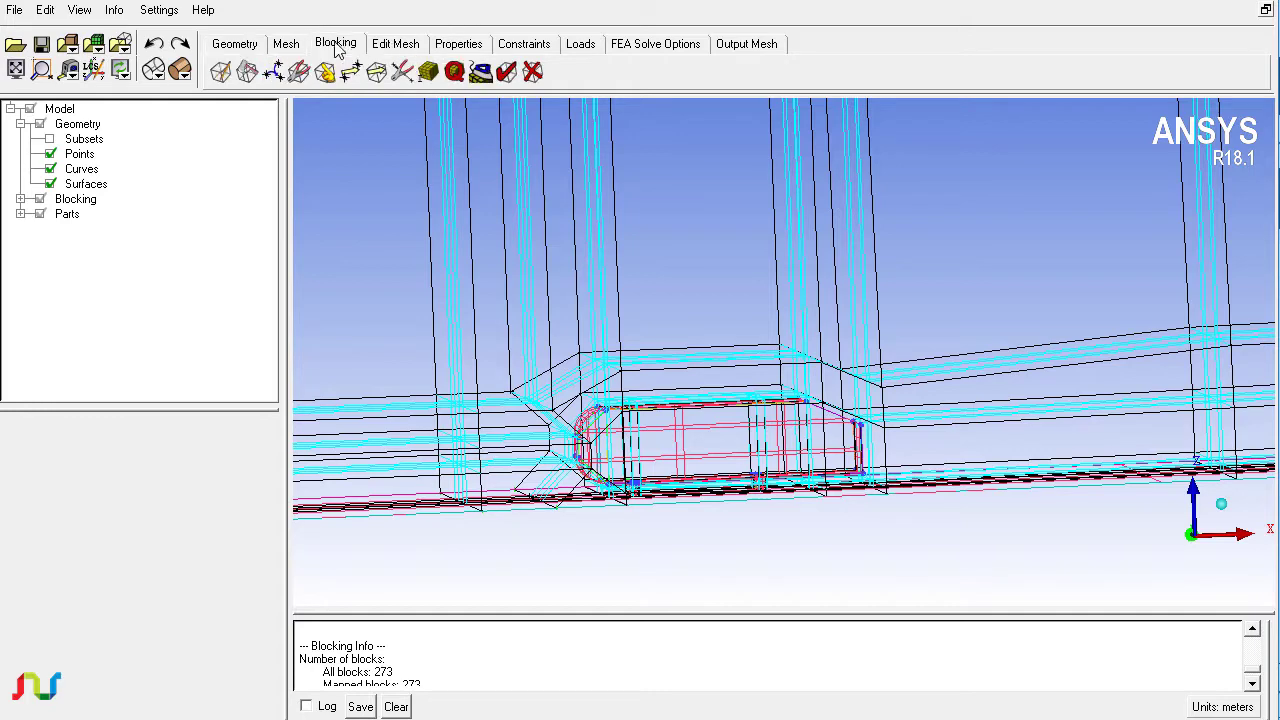
{"action": "left_click", "coordinate": [454, 71]}
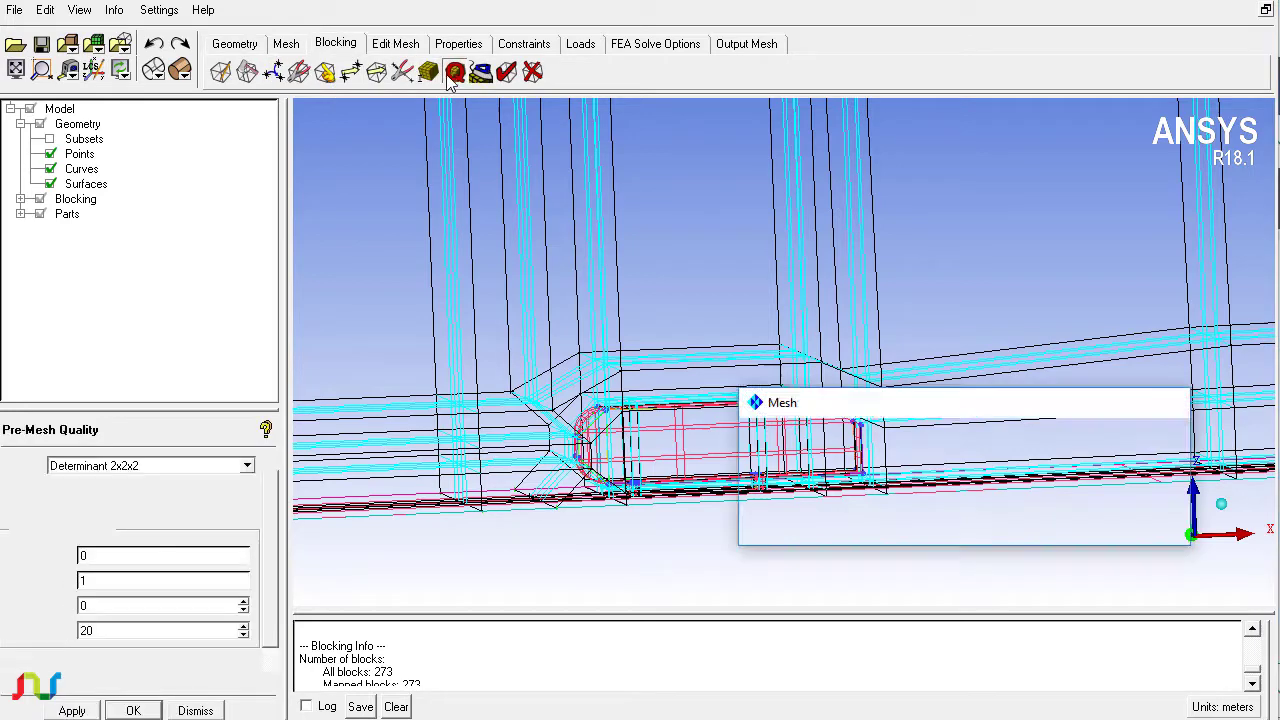
{"action": "left_click", "coordinate": [772, 518]}
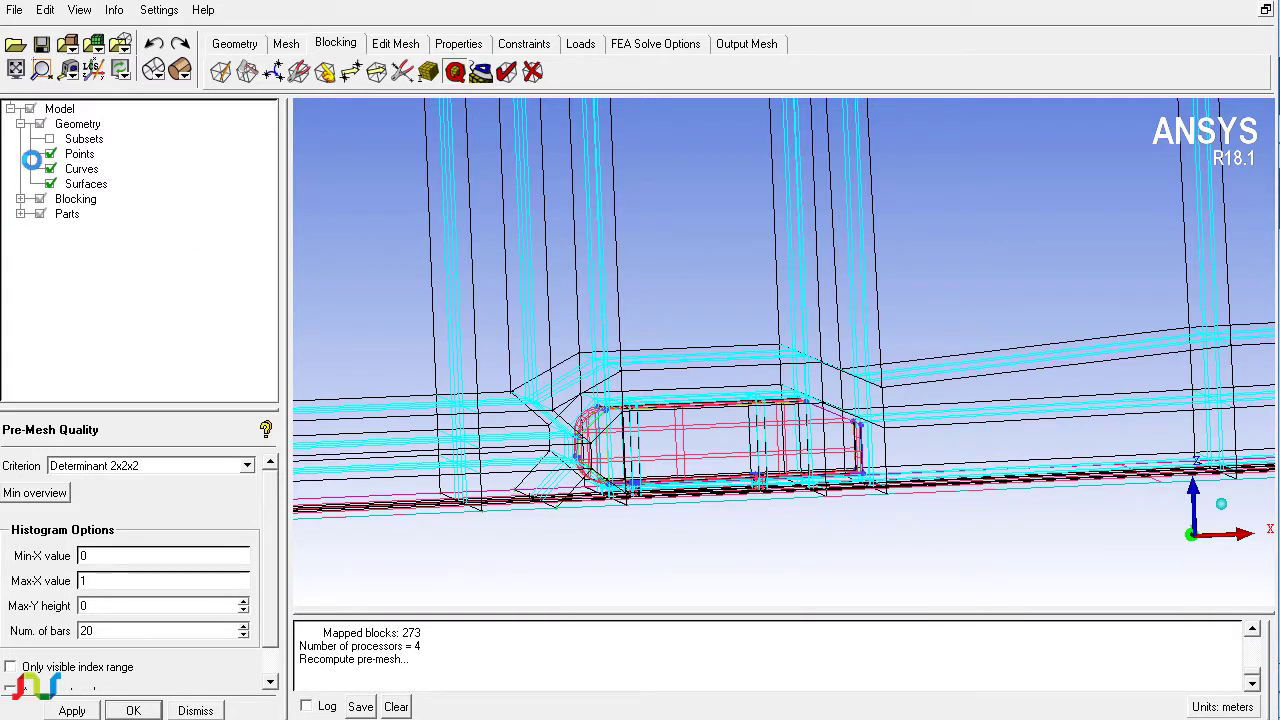
- List the model's parts and show the geometry surfaces in solid shaded display
{"action": "left_click", "coordinate": [20, 214]}
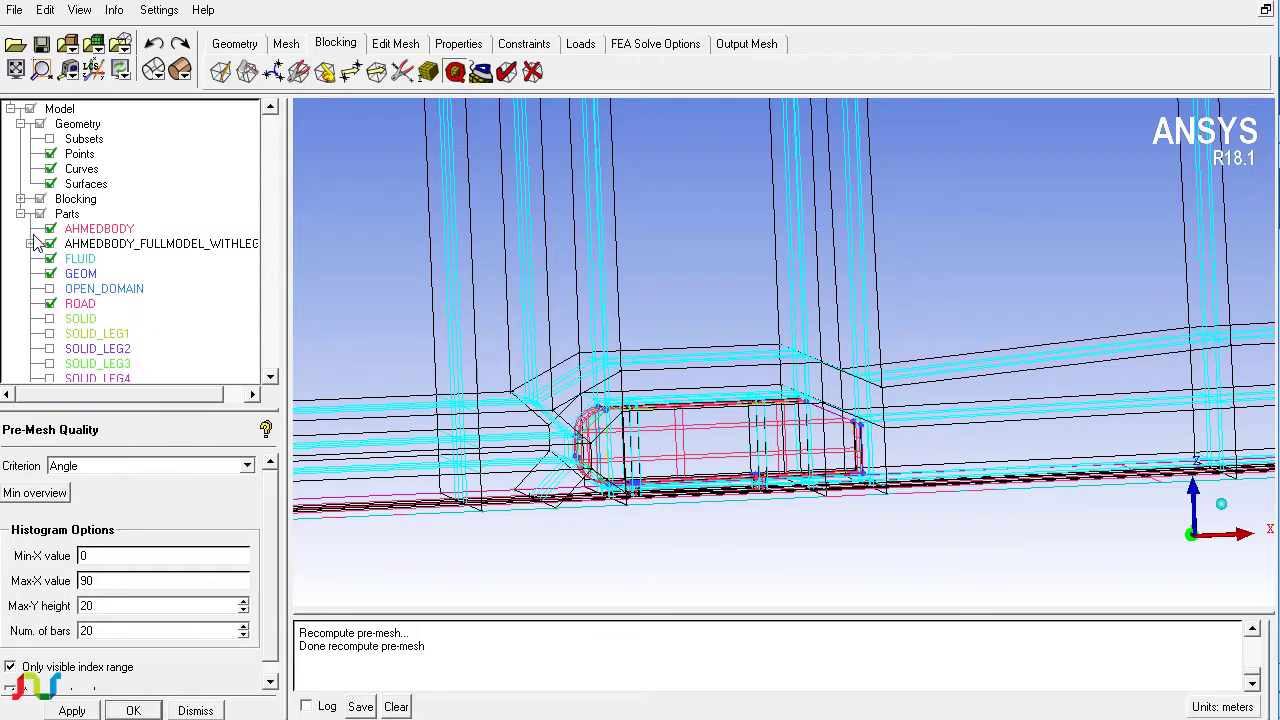
{"action": "left_click", "coordinate": [180, 70]}
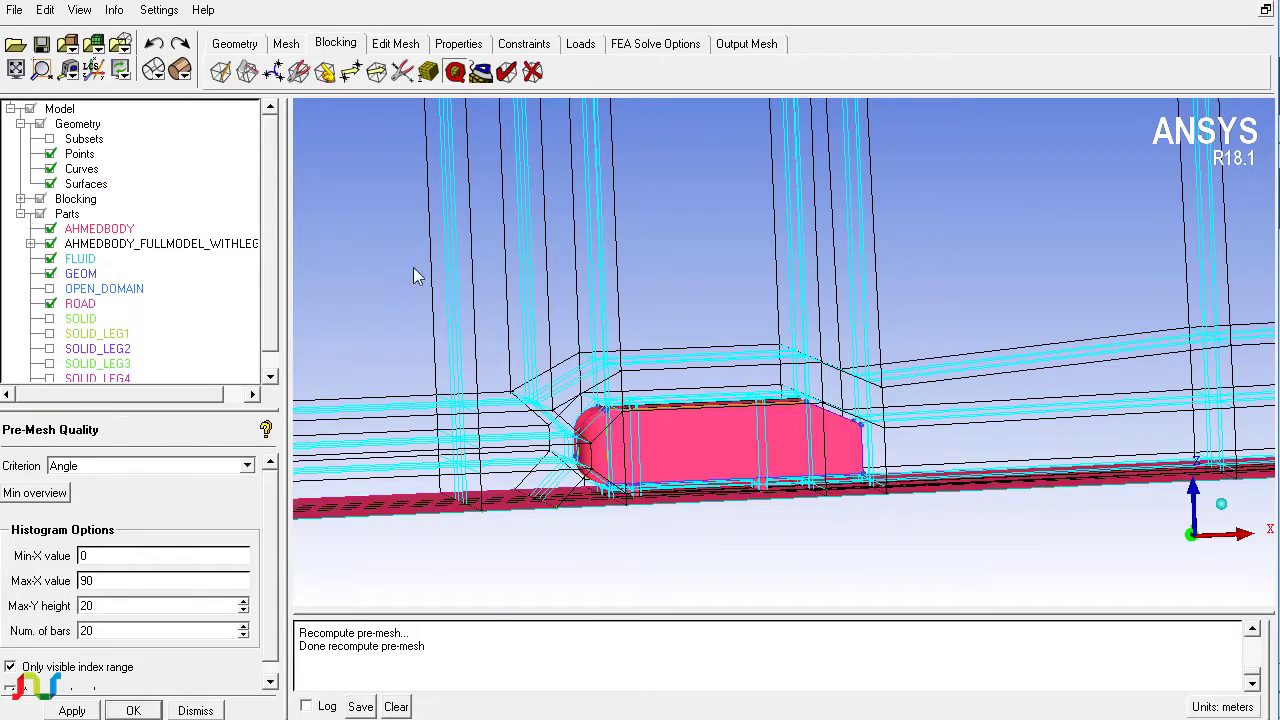
{"action": "left_click_drag", "start_coordinate": [413, 268], "coordinate": [537, 475]}
{"action": "right_click_drag", "start_coordinate": [537, 475], "coordinate": [437, 180]}
{"action": "middle_click_drag", "start_coordinate": [475, 460], "coordinate": [625, 329]}
{"action": "right_click_drag", "start_coordinate": [529, 409], "coordinate": [497, 290]}
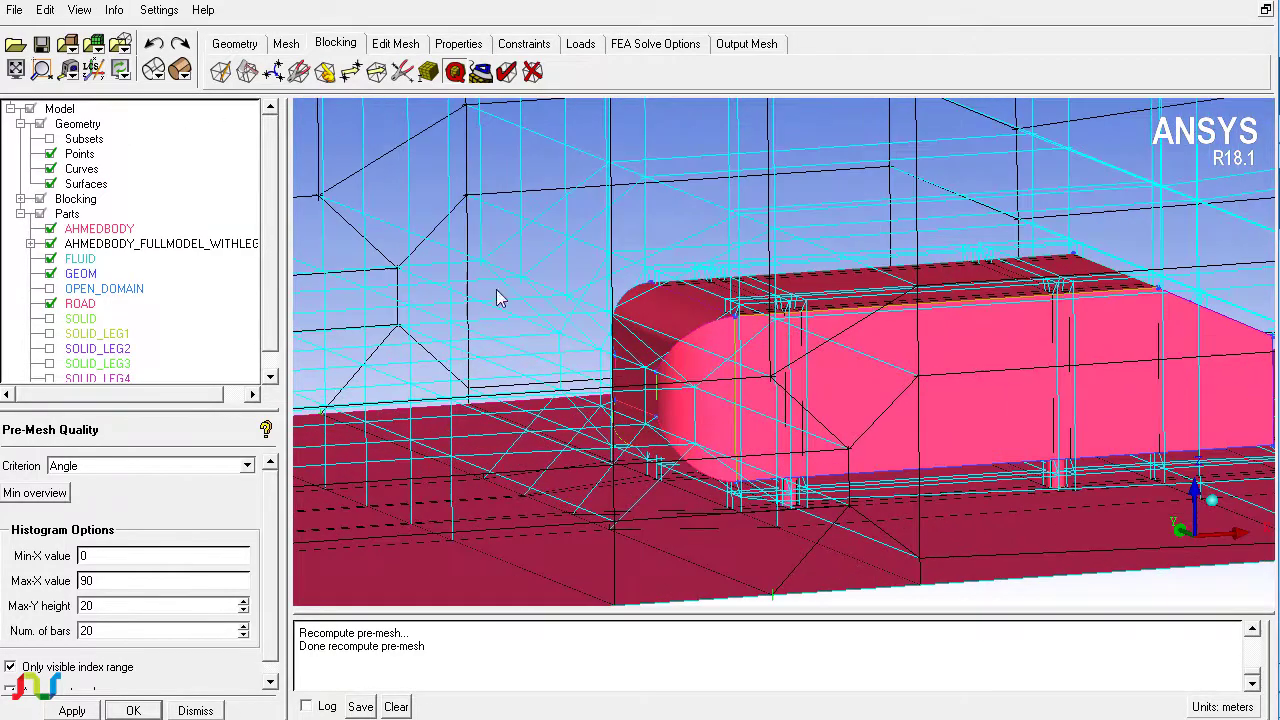
- Examine the shaded Ahmed body's nose, its legs on the road surface, and the surrounding block edges
{"action": "left_click_drag", "start_coordinate": [273, 334], "coordinate": [275, 356]}
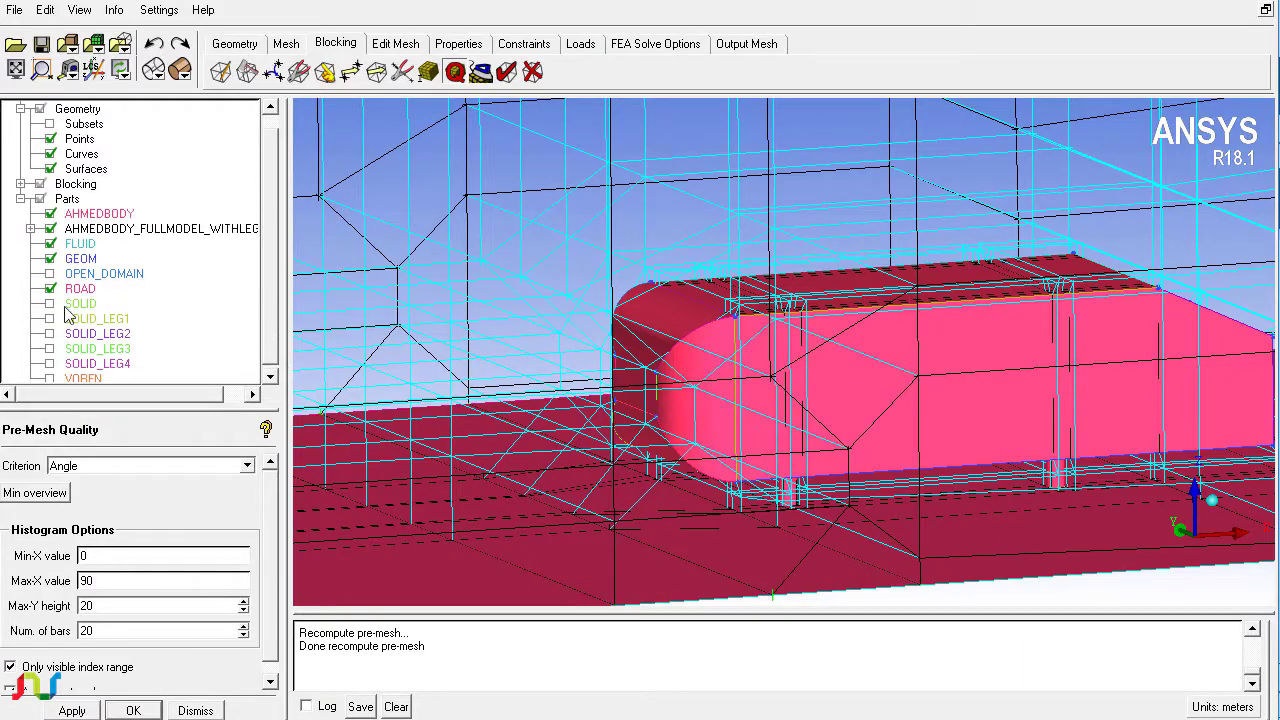
{"action": "right_click_drag", "start_coordinate": [698, 468], "coordinate": [573, 283]}
{"action": "middle_click_drag", "start_coordinate": [573, 283], "coordinate": [530, 130]}
{"action": "left_click_drag", "start_coordinate": [617, 358], "coordinate": [463, 261]}
{"action": "right_click_drag", "start_coordinate": [498, 430], "coordinate": [443, 329]}
{"action": "left_click_drag", "start_coordinate": [443, 329], "coordinate": [630, 375]}
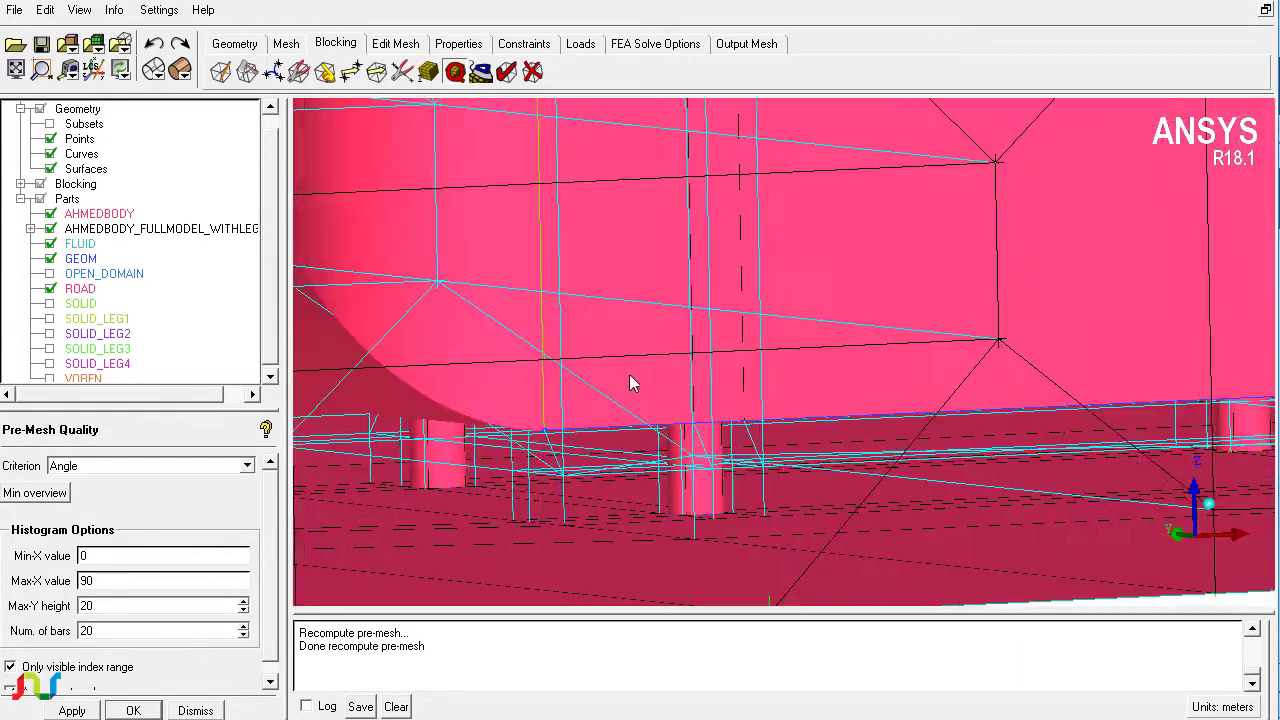
{"action": "scroll", "coordinate": [630, 383], "scroll_direction": "down", "scroll_amount": 2}
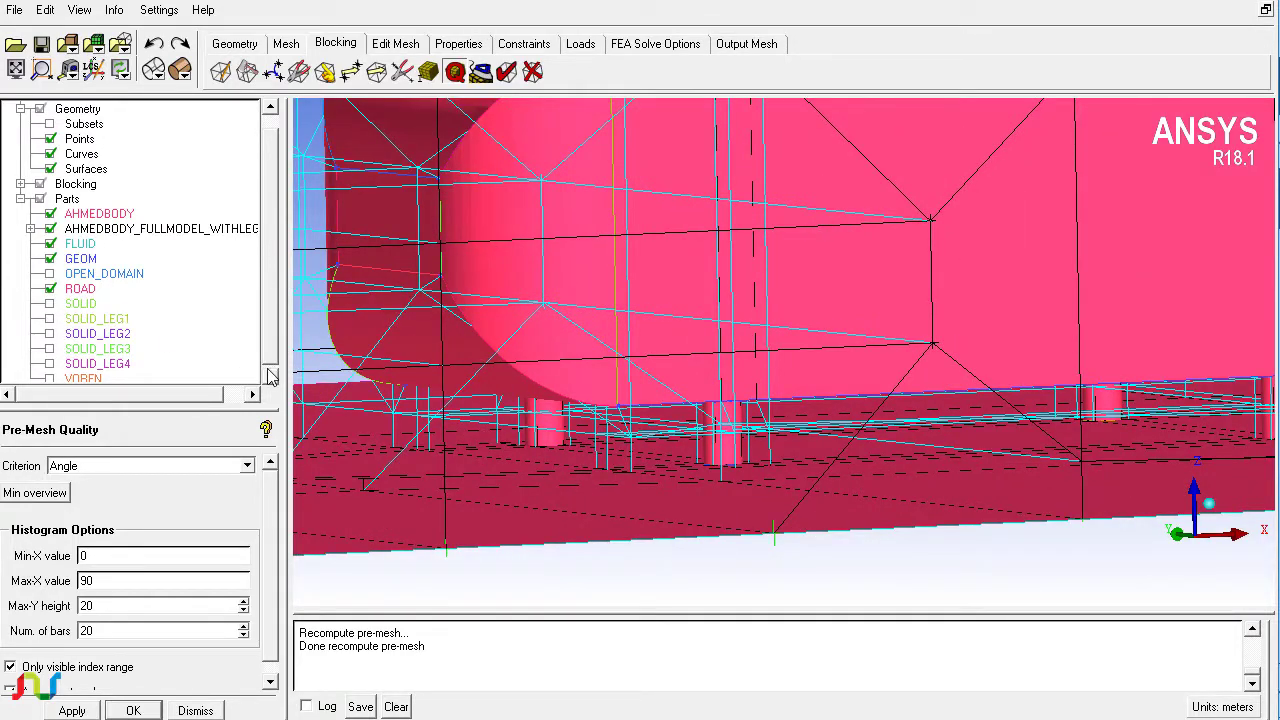
{"action": "scroll", "coordinate": [447, 368], "scroll_direction": "down", "scroll_amount": 5}
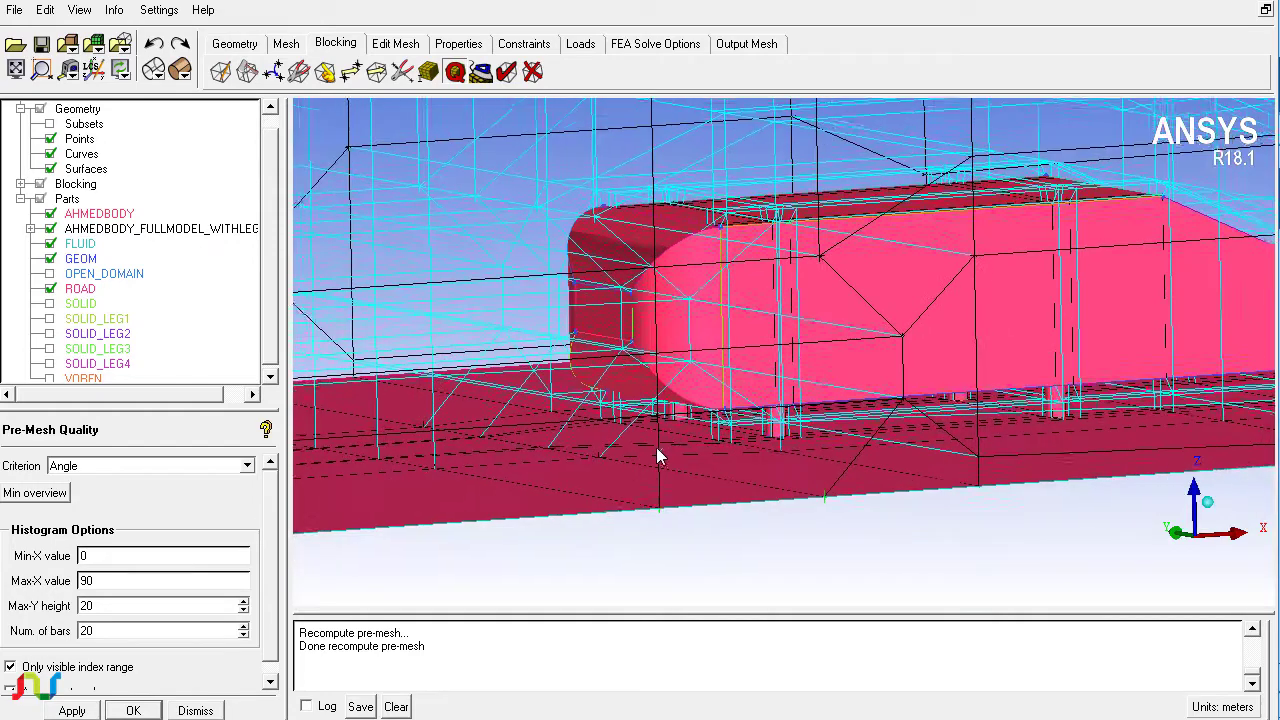
{"action": "left_click_drag", "start_coordinate": [551, 404], "coordinate": [549, 403]}
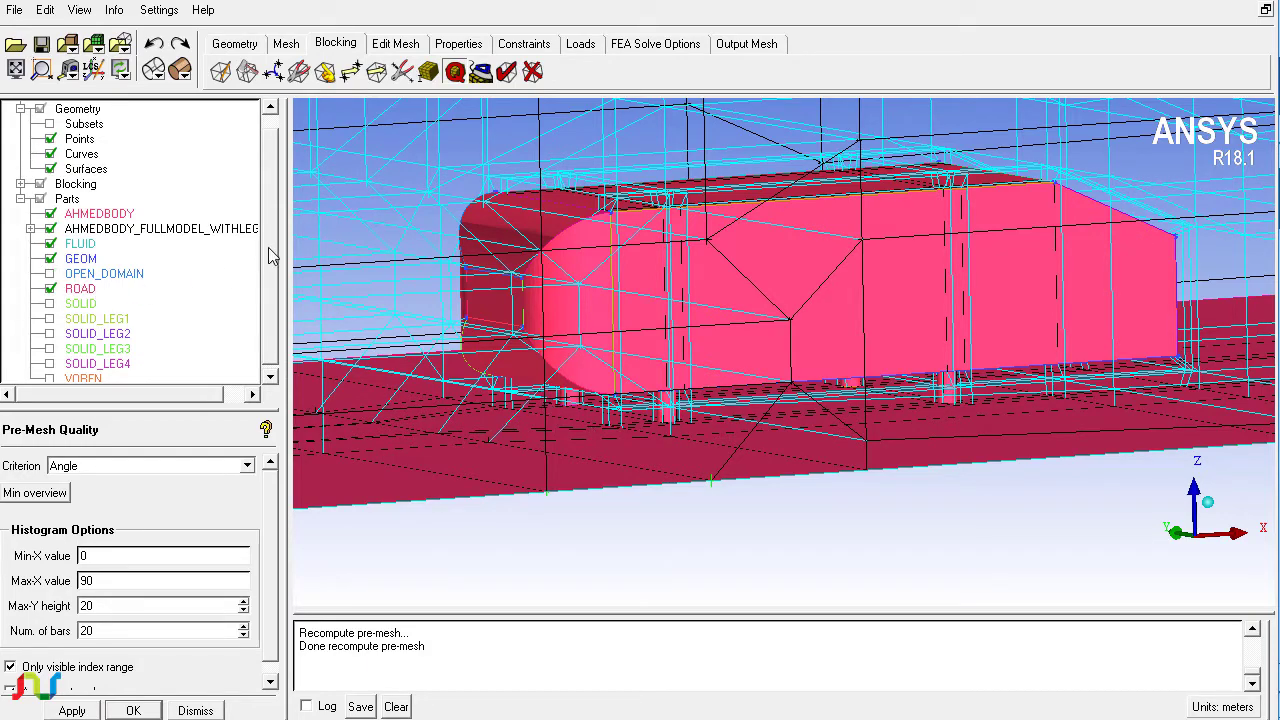
{"action": "left_click_drag", "start_coordinate": [612, 215], "coordinate": [557, 275]}
{"action": "scroll", "coordinate": [670, 313], "scroll_direction": "down", "scroll_amount": 3}
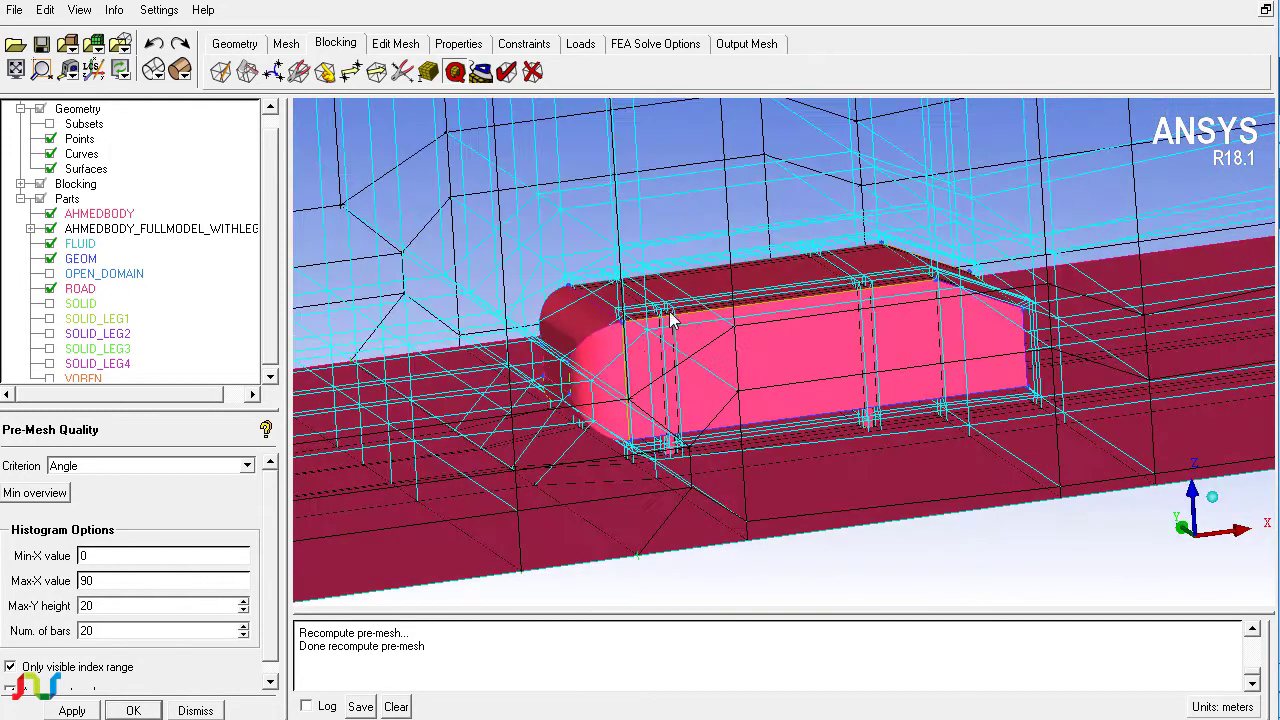
{"action": "middle_click_drag", "start_coordinate": [670, 332], "coordinate": [553, 374]}
{"action": "left_click_drag", "start_coordinate": [556, 383], "coordinate": [530, 400]}
- Display the pre-mesh and examine the surface mesh around the front of the Ahmed body
{"action": "left_click", "coordinate": [21, 184]}
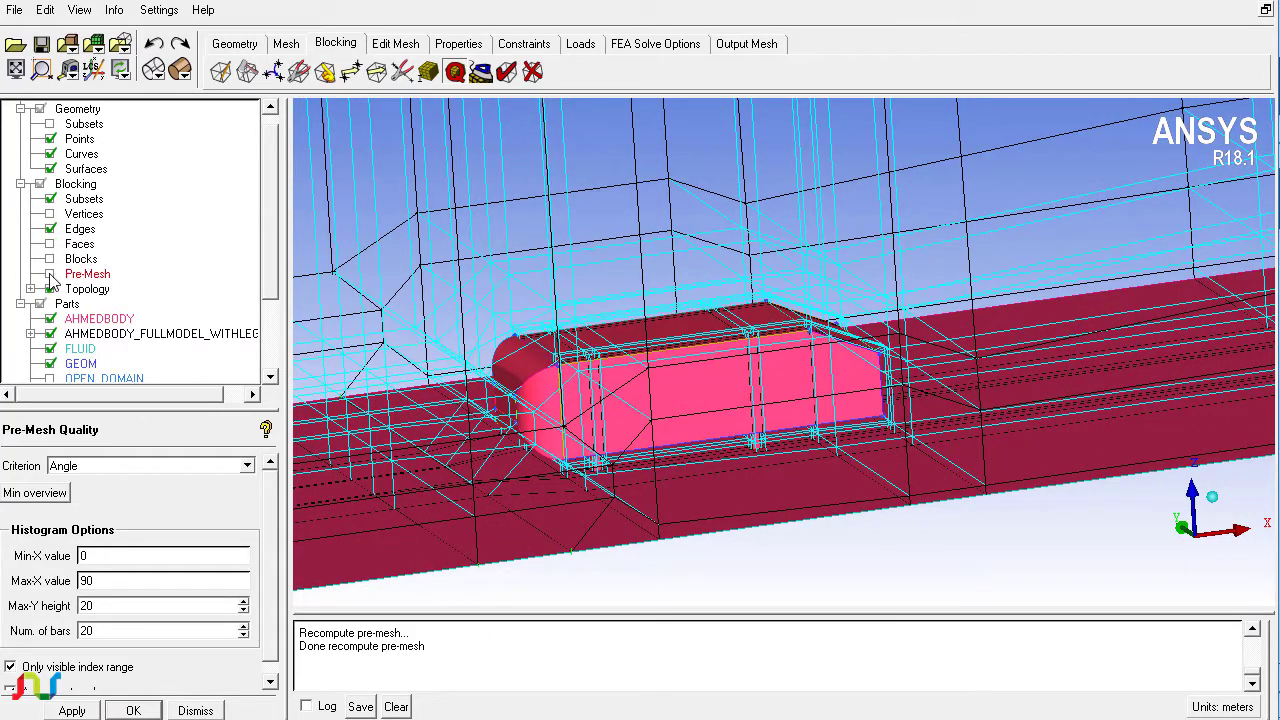
{"action": "right_click_drag", "start_coordinate": [543, 400], "coordinate": [585, 549]}
{"action": "right_click_drag", "start_coordinate": [482, 190], "coordinate": [480, 362]}
{"action": "middle_click_drag", "start_coordinate": [480, 362], "coordinate": [900, 361]}
{"action": "left_click_drag", "start_coordinate": [605, 376], "coordinate": [640, 383]}
{"action": "scroll", "coordinate": [639, 386], "scroll_direction": "up", "scroll_amount": 8}
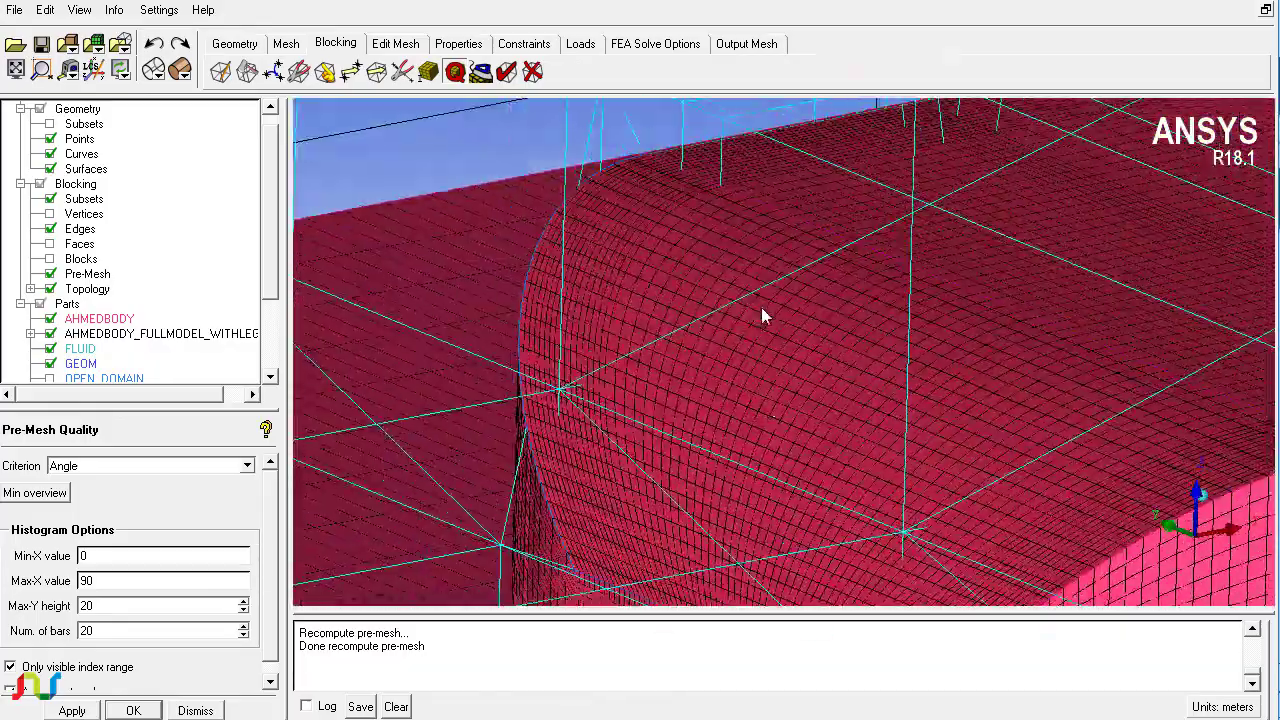
{"action": "left_click_drag", "start_coordinate": [762, 317], "coordinate": [728, 354]}
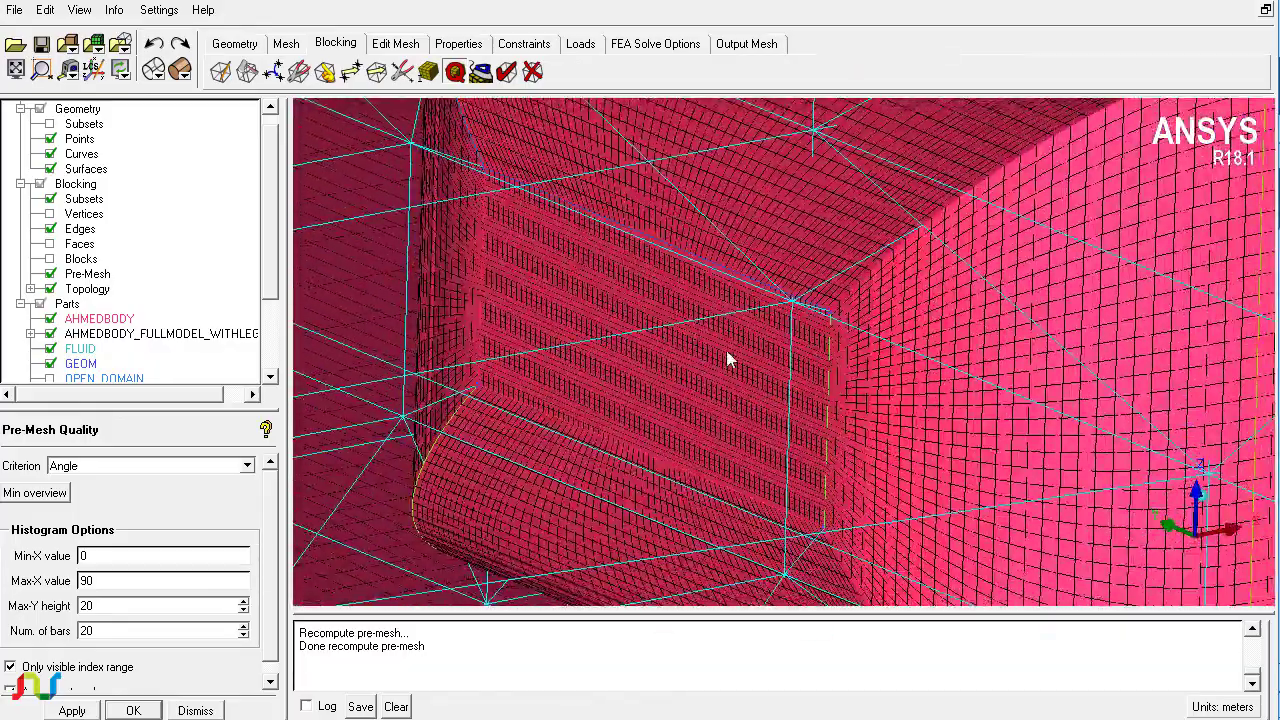
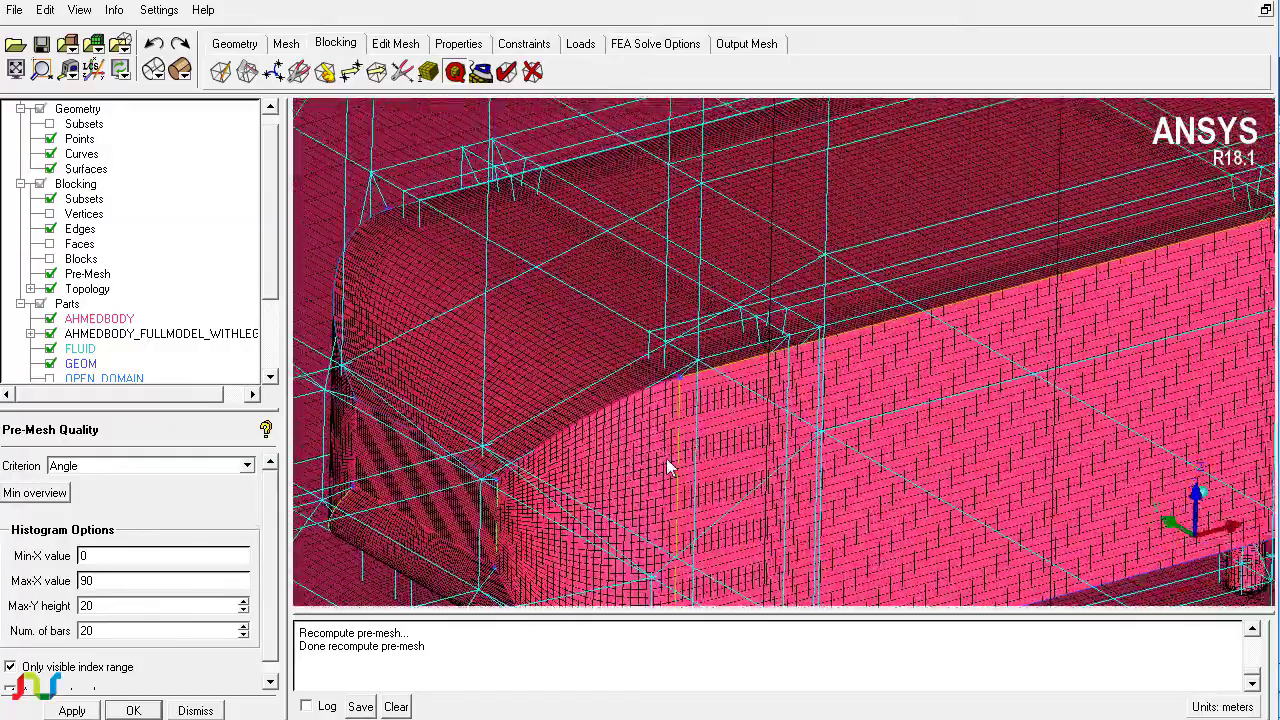
- Show a solid pre-mesh scan plane perpendicular to a transverse edge on the Ahmed body's roof, and hide the blocking edges
{"action": "right_click", "coordinate": [108, 276]}
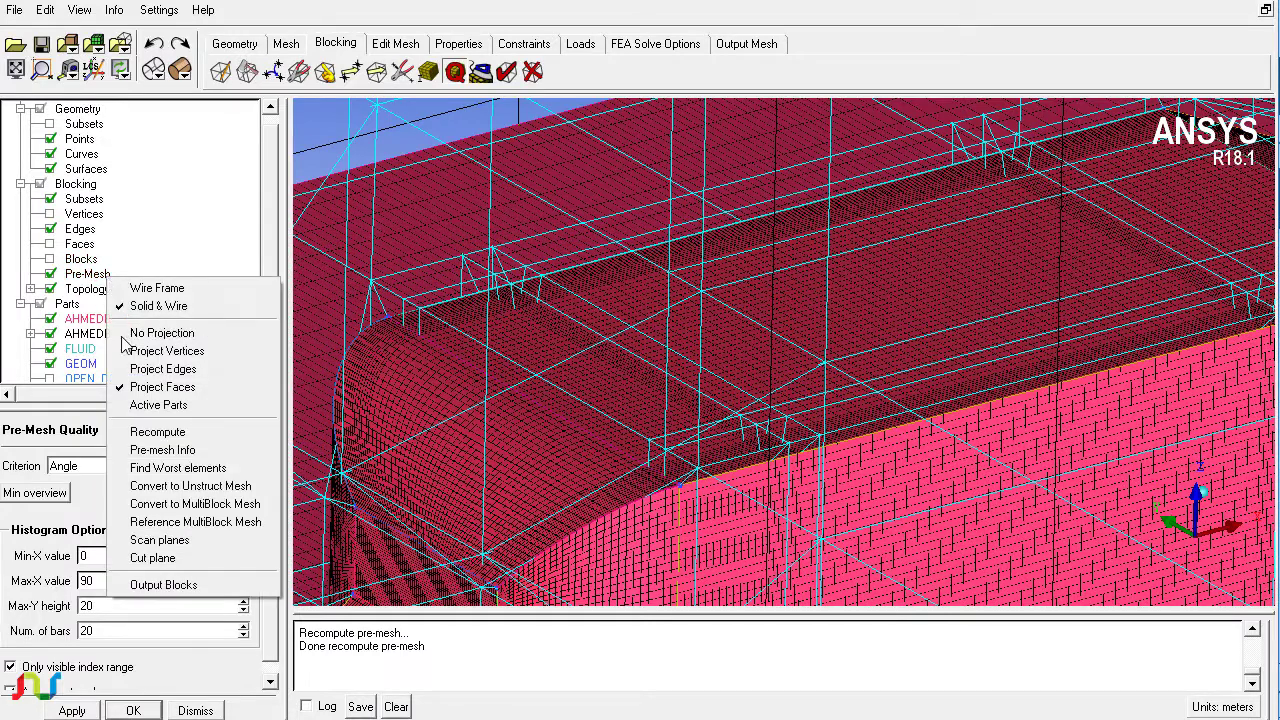
{"action": "left_click", "coordinate": [172, 540]}
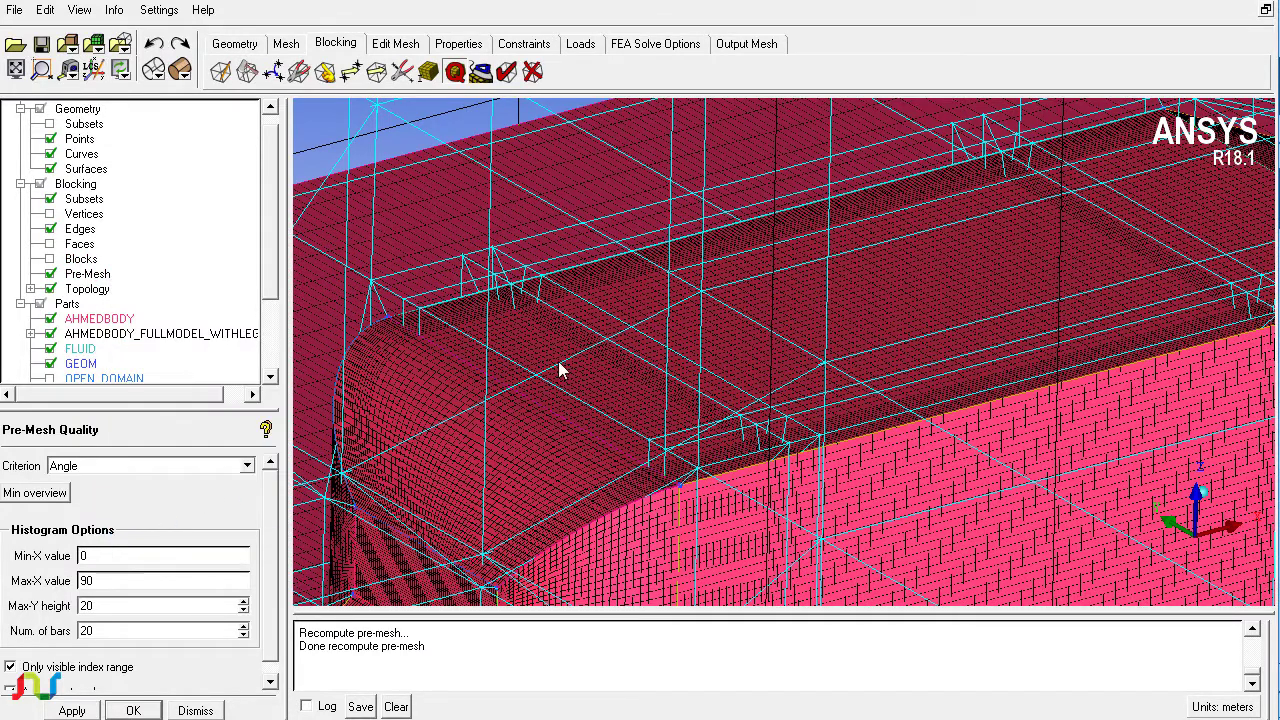
{"action": "left_click", "coordinate": [610, 305]}
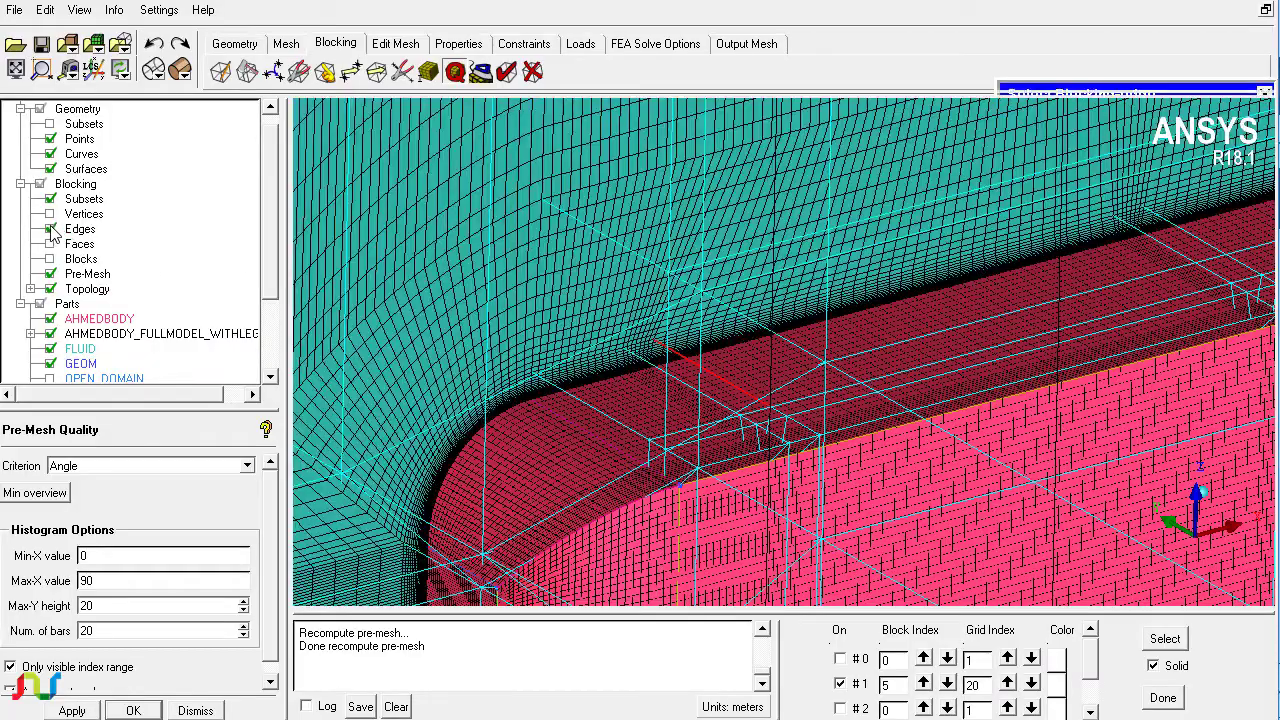
{"action": "right_click_drag", "start_coordinate": [708, 562], "coordinate": [732, 288]}
{"action": "left_click_drag", "start_coordinate": [697, 257], "coordinate": [741, 356]}
{"action": "scroll", "coordinate": [743, 362], "scroll_direction": "up", "scroll_amount": 4}
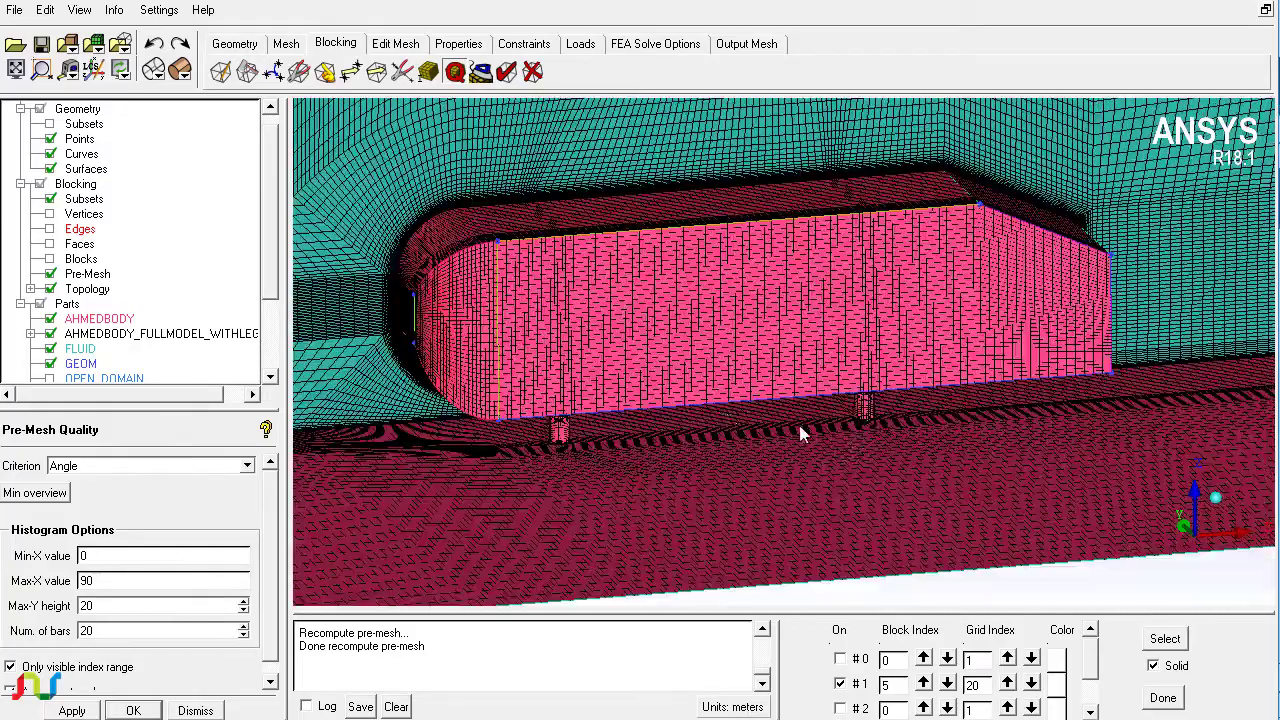
{"action": "left_click_drag", "start_coordinate": [948, 412], "coordinate": [716, 430]}
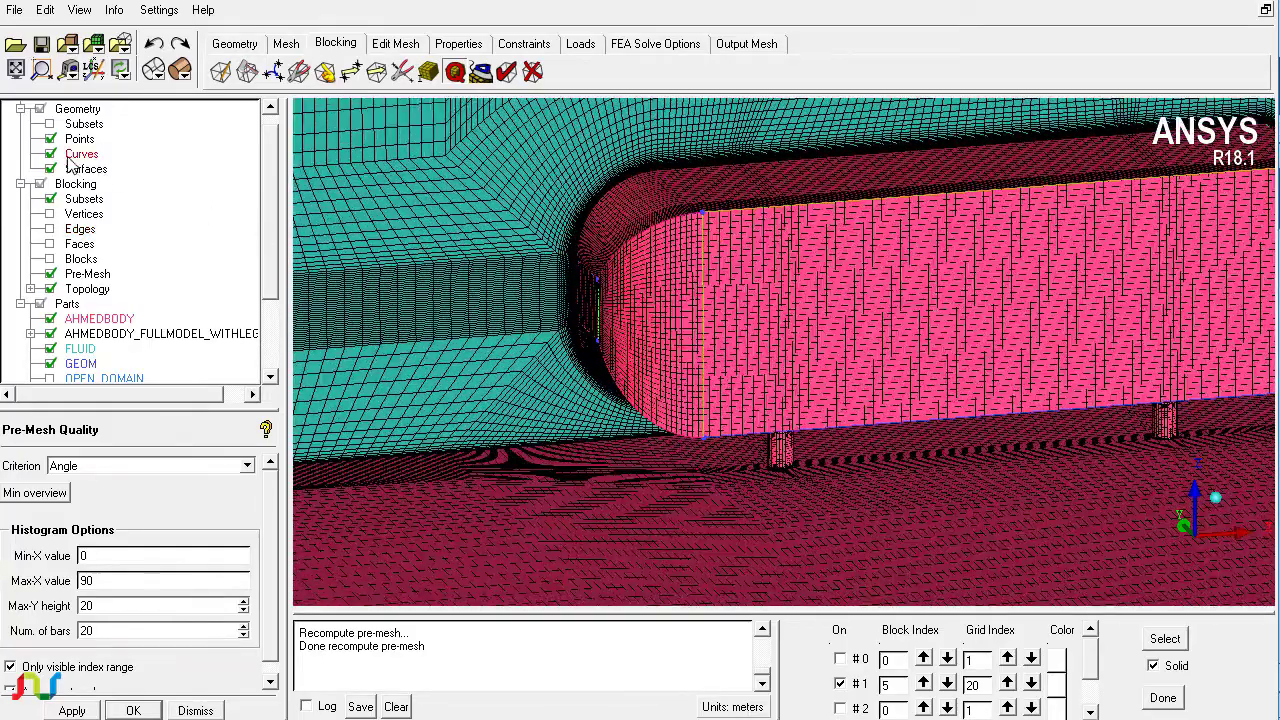
- Hide the geometry points, curves and surfaces so only the pre-mesh and scan plane are displayed
{"action": "left_click", "coordinate": [50, 139]}
{"action": "left_click", "coordinate": [50, 154]}
{"action": "left_click", "coordinate": [50, 169]}
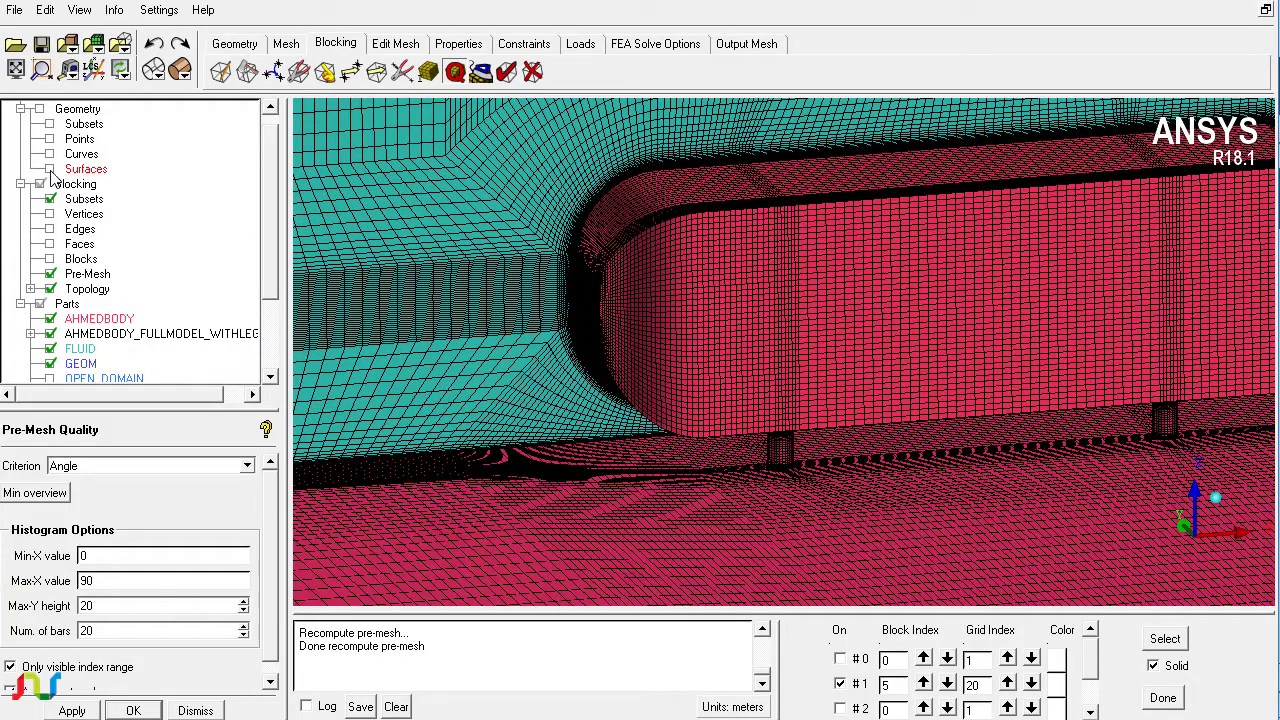
- Examine the scan-plane cells ahead of the nose, where the mesh lines bend around the block corner
{"action": "left_click_drag", "start_coordinate": [623, 291], "coordinate": [624, 216]}
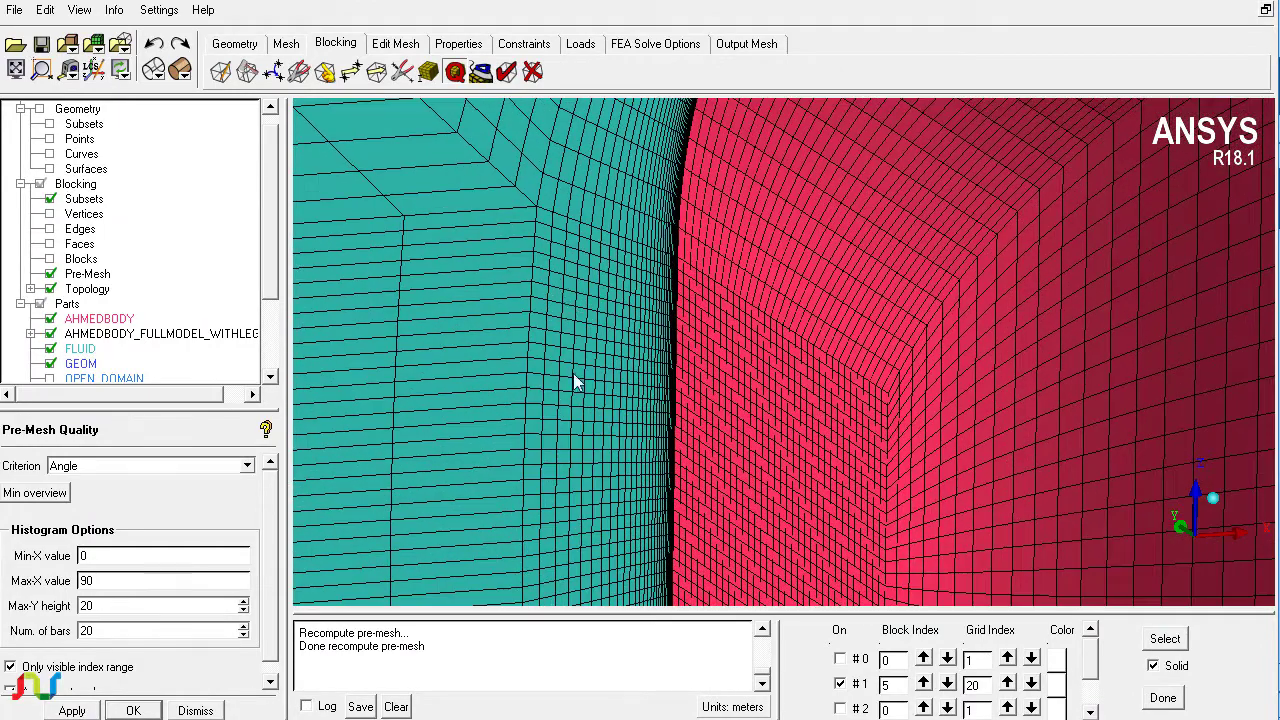
{"action": "left_click_drag", "start_coordinate": [572, 361], "coordinate": [577, 412]}
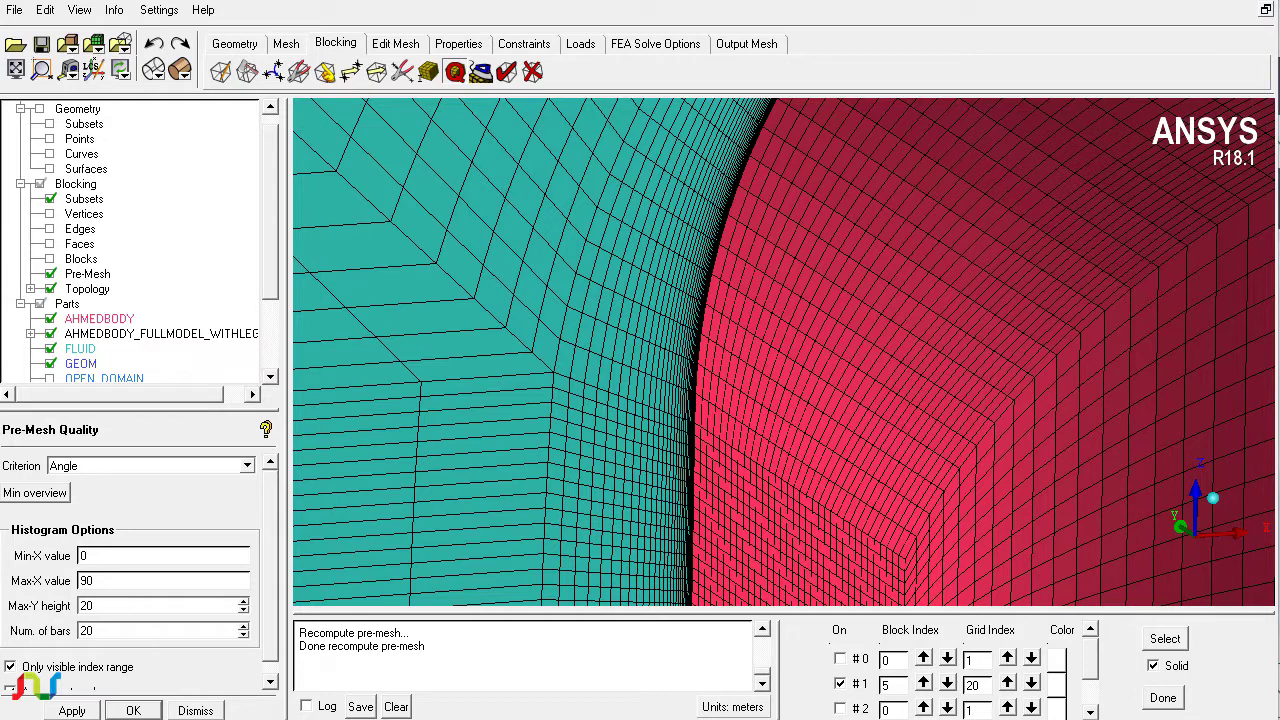
{"action": "mouse_move", "coordinate": [562, 302]}
{"action": "left_mouse_down"}
{"action": "mouse_move", "coordinate": [525, 376]}
{"action": "mouse_move", "coordinate": [603, 328]}
{"action": "mouse_move", "coordinate": [530, 292]}
{"action": "left_mouse_up"}
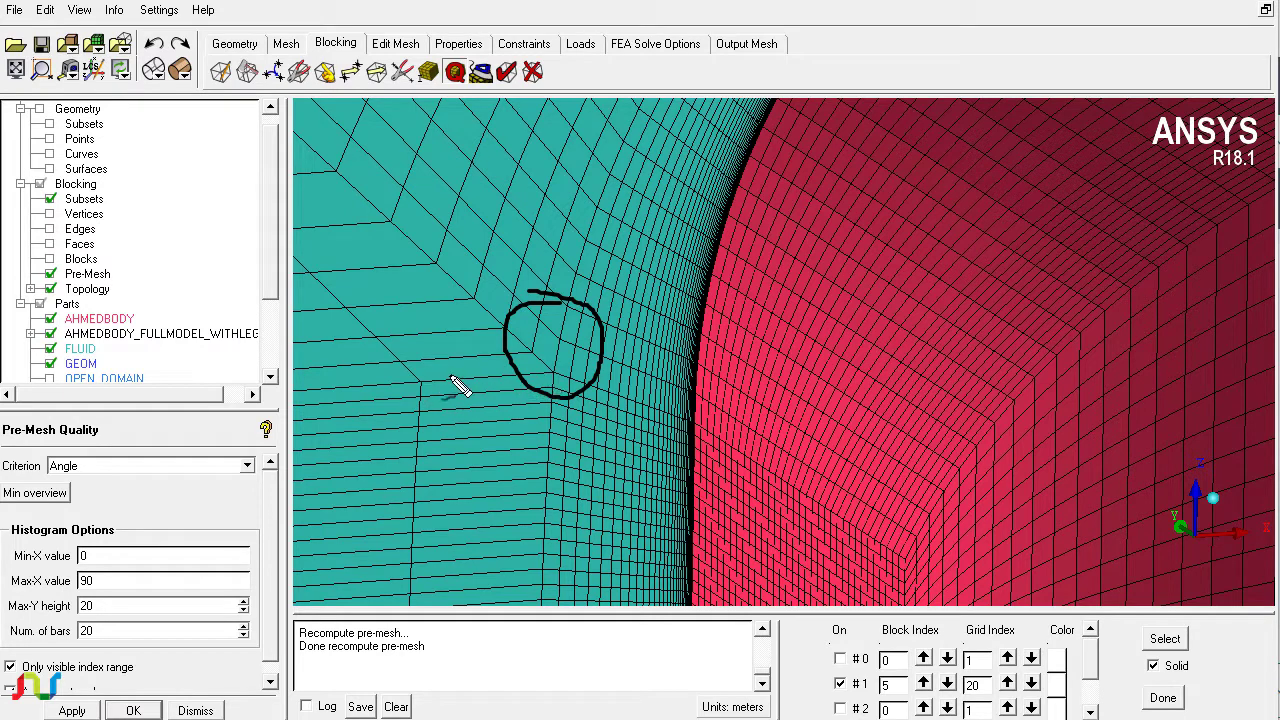
{"action": "left_click_drag", "start_coordinate": [355, 242], "coordinate": [488, 377]}
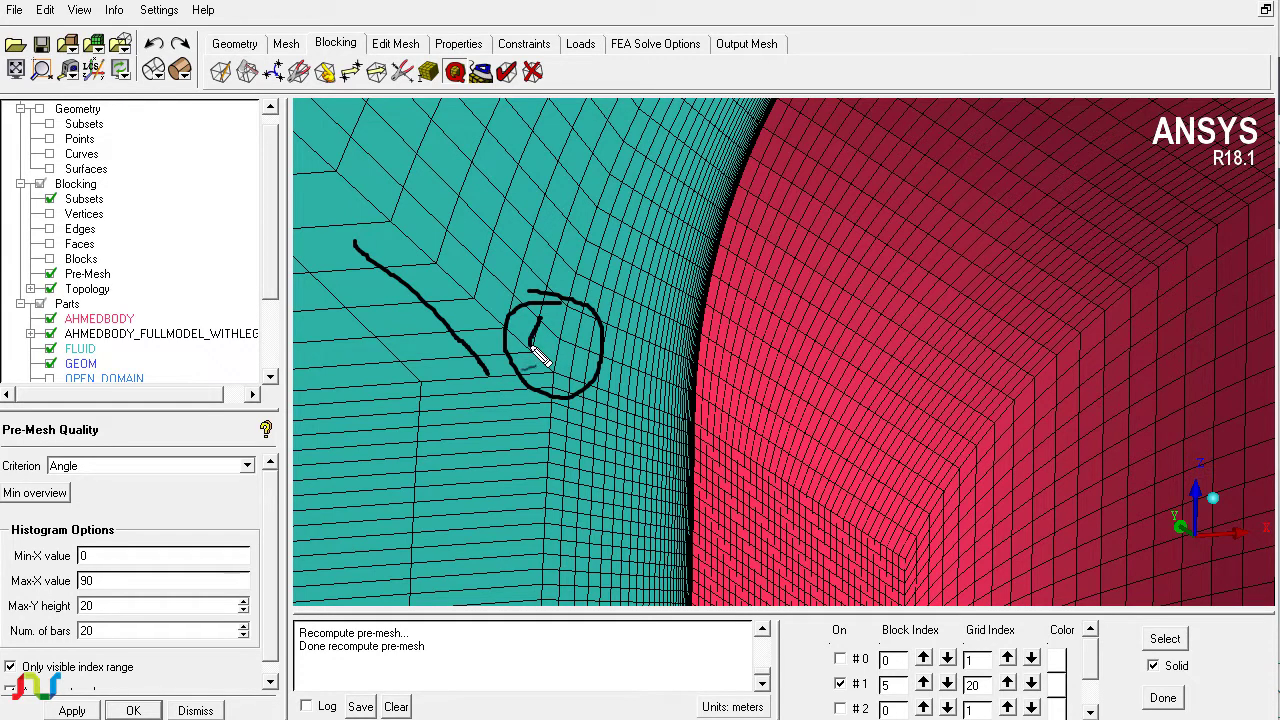
{"action": "left_click_drag", "start_coordinate": [539, 309], "coordinate": [531, 350]}
{"action": "mouse_move", "coordinate": [550, 332]}
{"action": "left_mouse_down"}
{"action": "mouse_move", "coordinate": [522, 365]}
{"action": "mouse_move", "coordinate": [580, 390]}
{"action": "mouse_move", "coordinate": [540, 337]}
{"action": "left_mouse_up"}
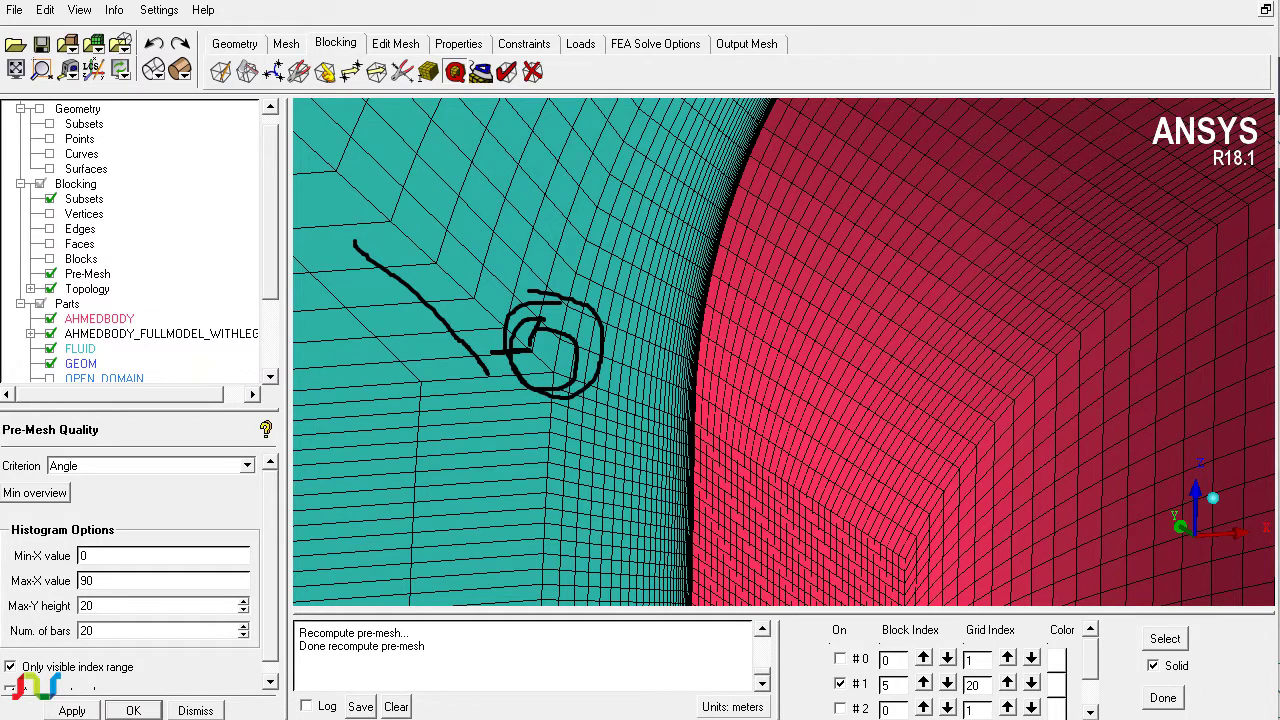
{"action": "key", "text": "Escape"}
- Open the pre-mesh smoothing settings, choose the Orthogonality method and review its smoothing, freeze and release options
{"action": "left_click", "coordinate": [489, 72]}
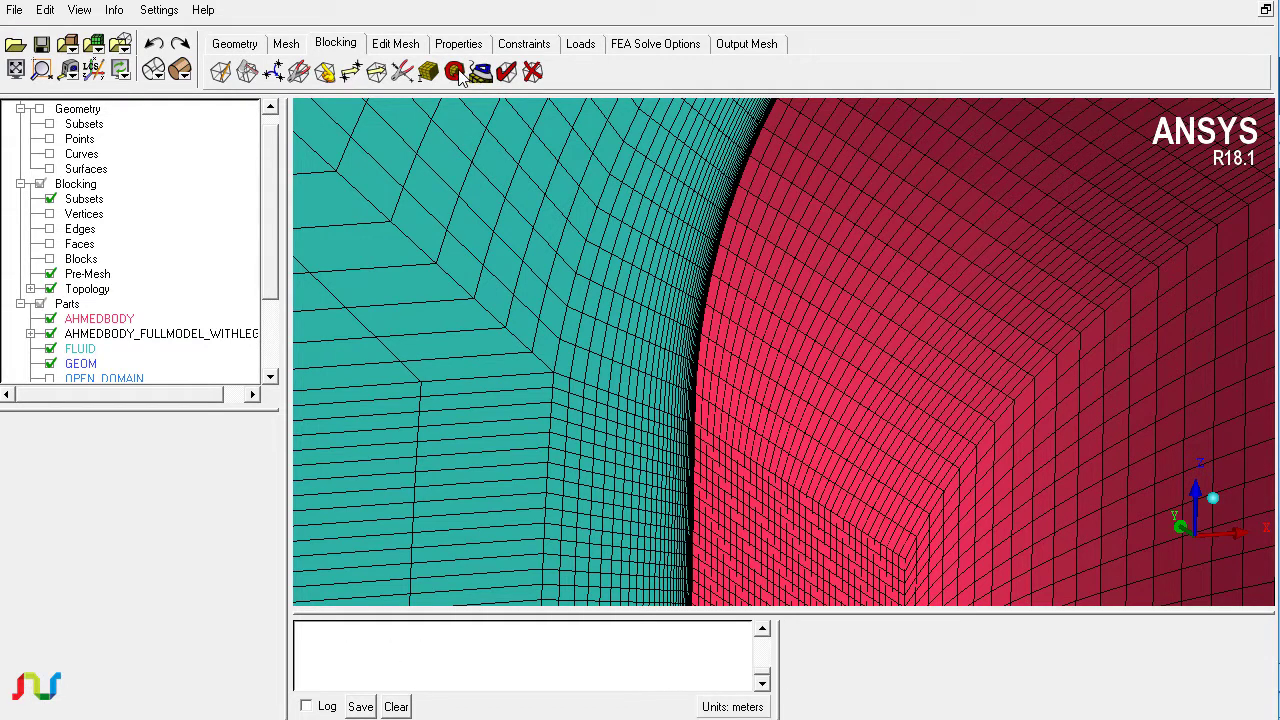
{"action": "left_click", "coordinate": [481, 72]}
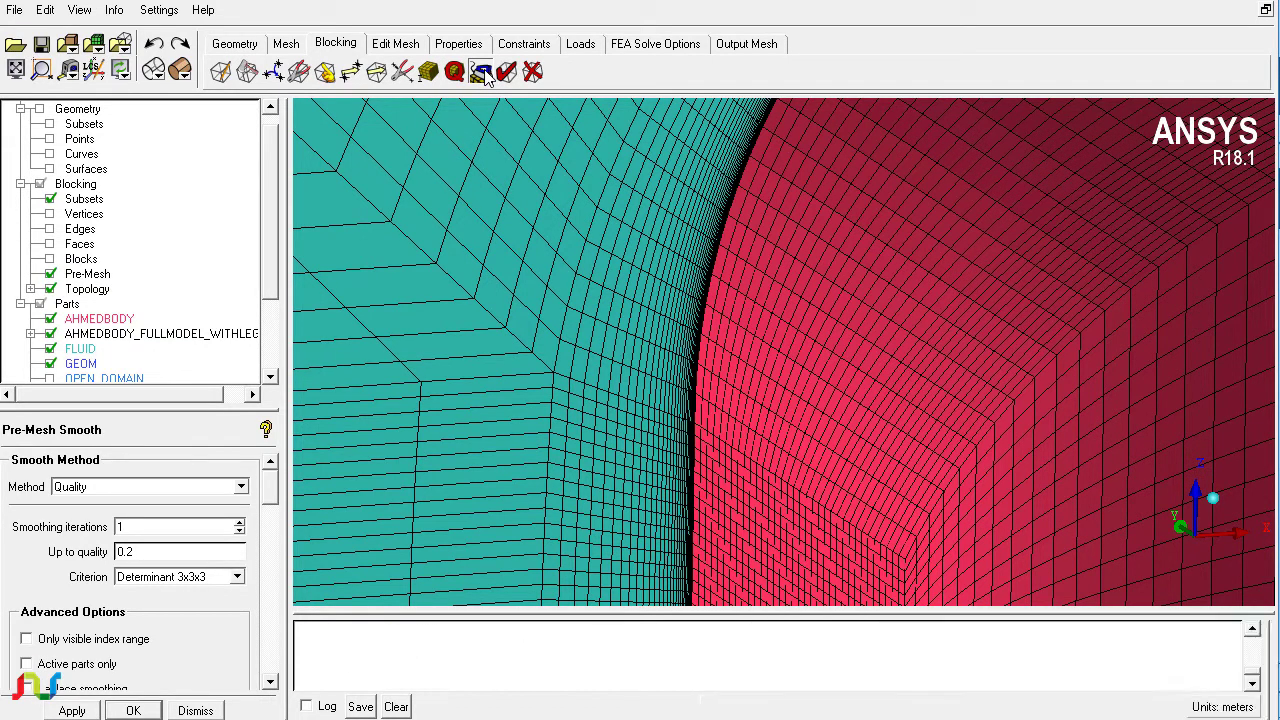
{"action": "key", "text": "Return"}
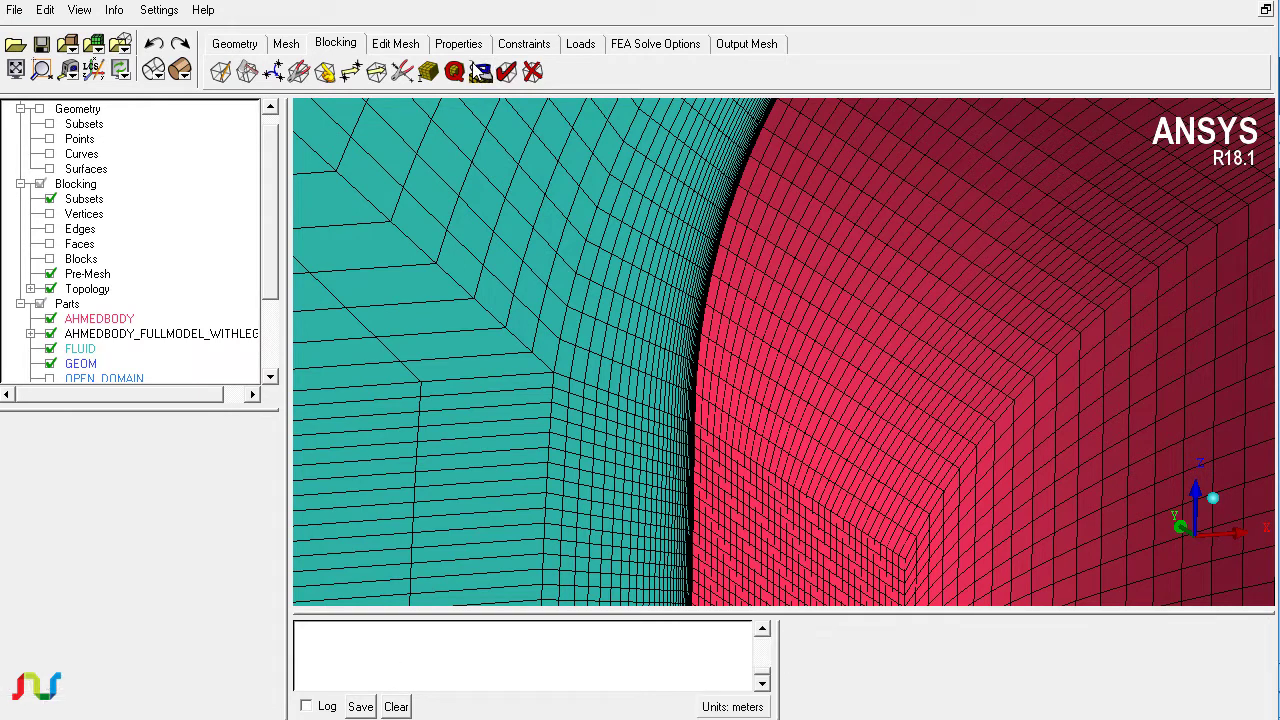
{"action": "left_click", "coordinate": [482, 75]}
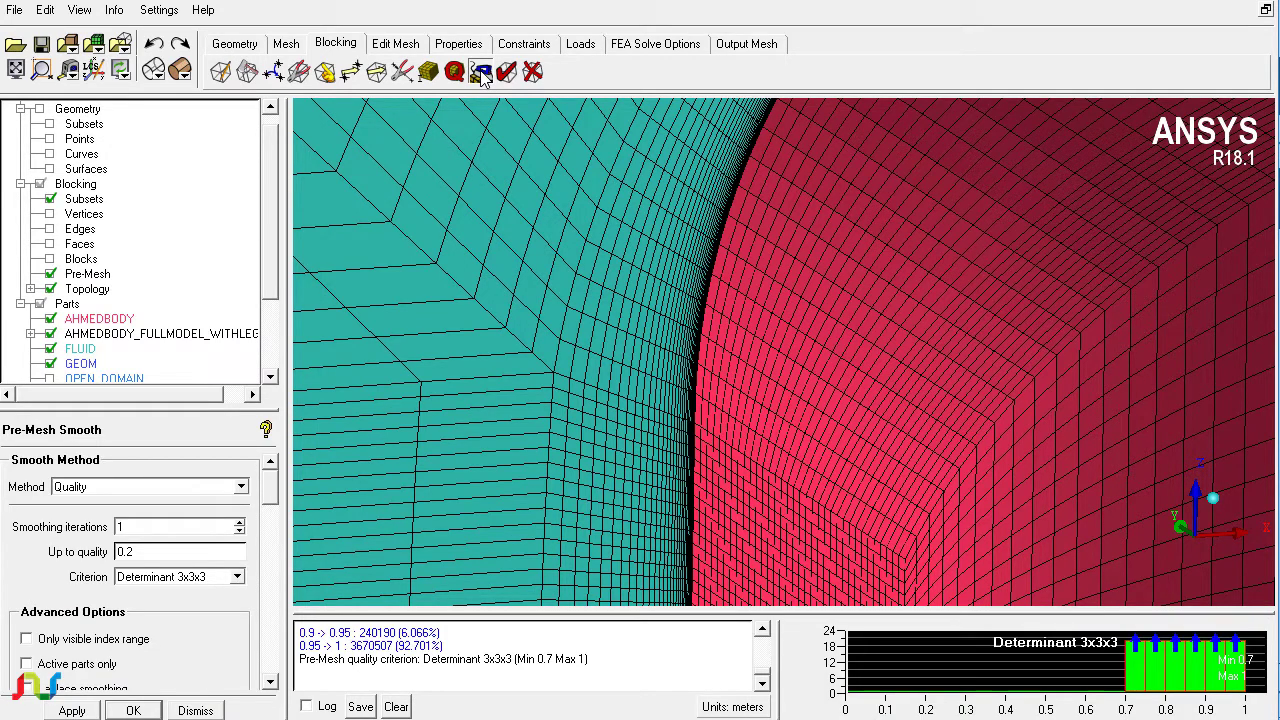
{"action": "left_click", "coordinate": [198, 487]}
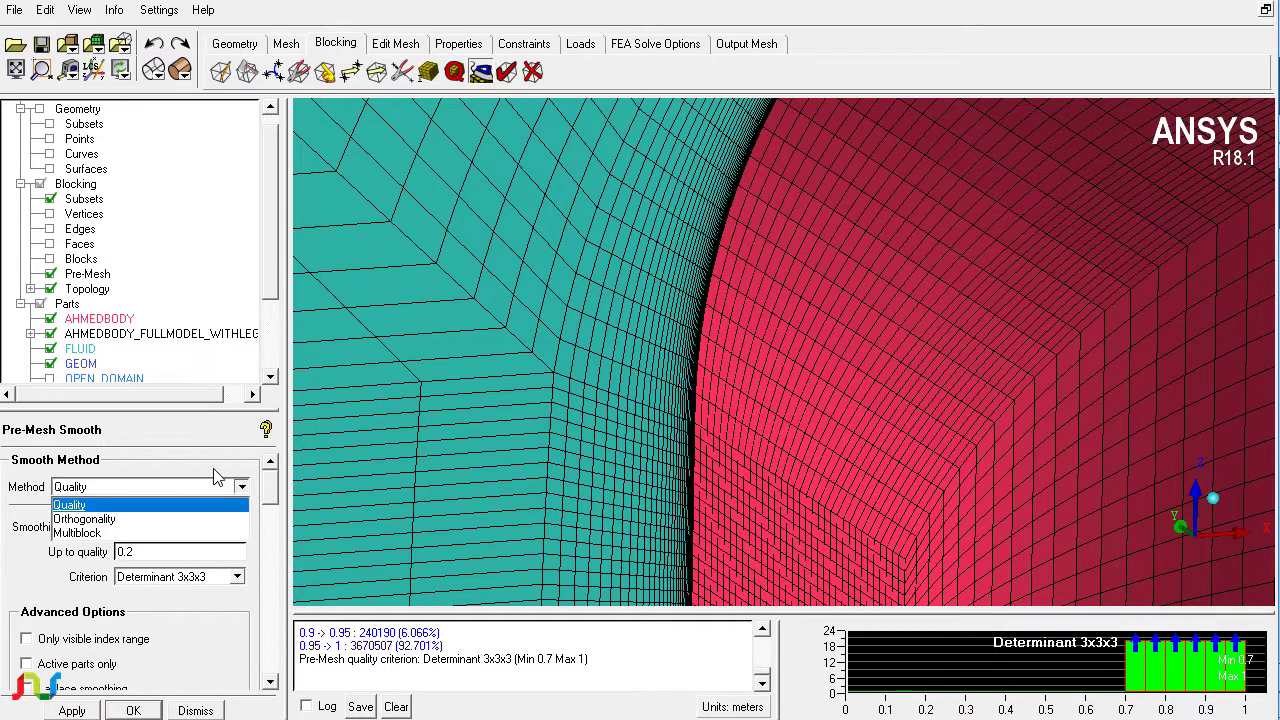
{"action": "left_click", "coordinate": [122, 519]}
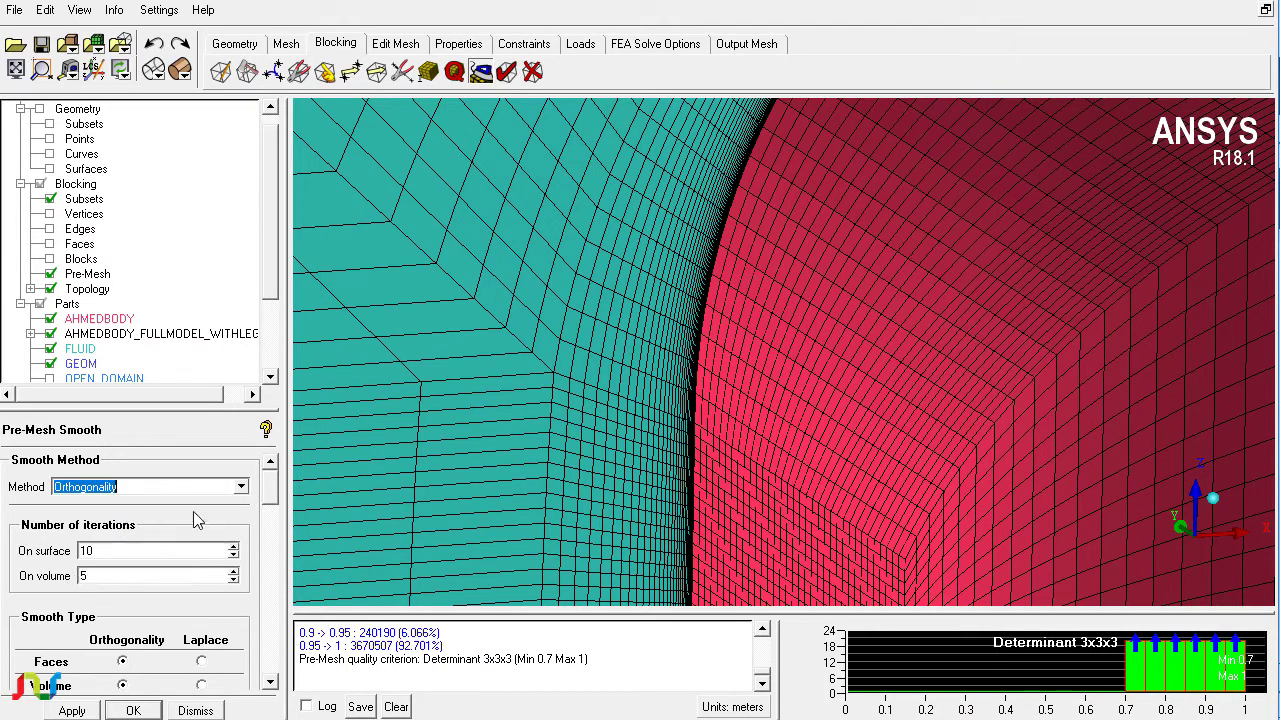
{"action": "scroll", "coordinate": [277, 493], "scroll_direction": "down", "scroll_amount": 5}
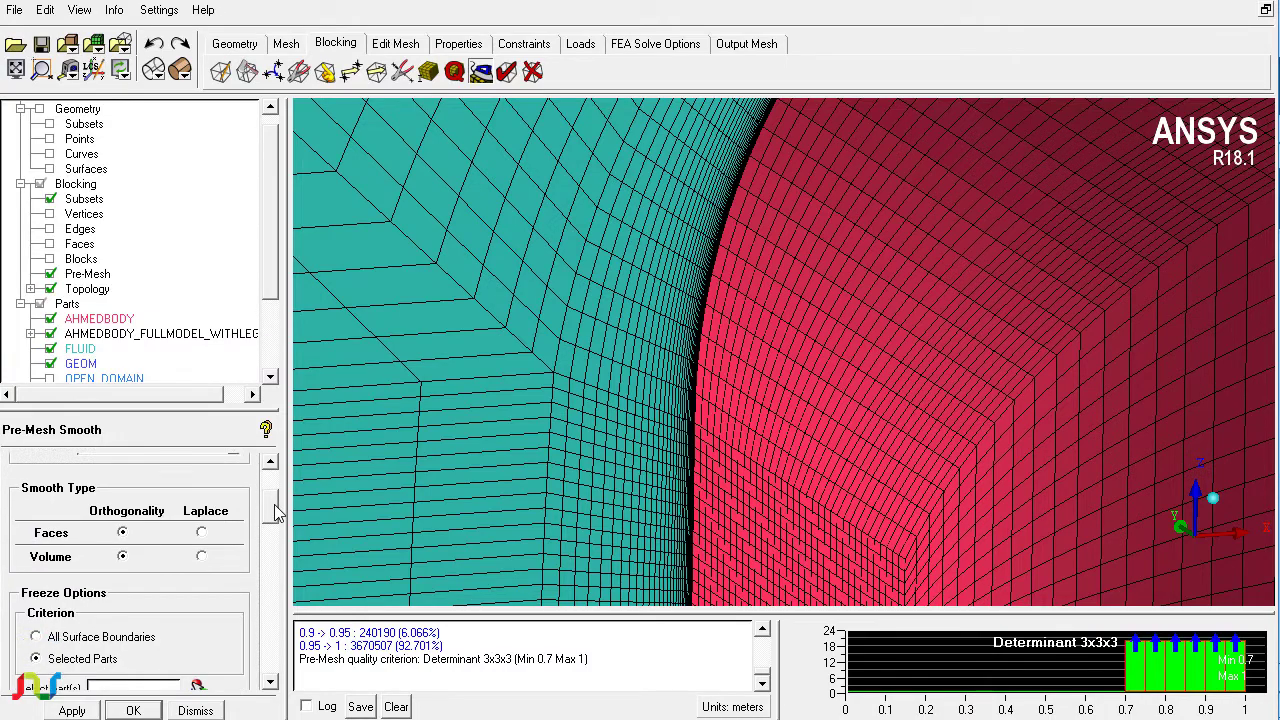
{"action": "scroll", "coordinate": [276, 545], "scroll_direction": "down", "scroll_amount": 5}
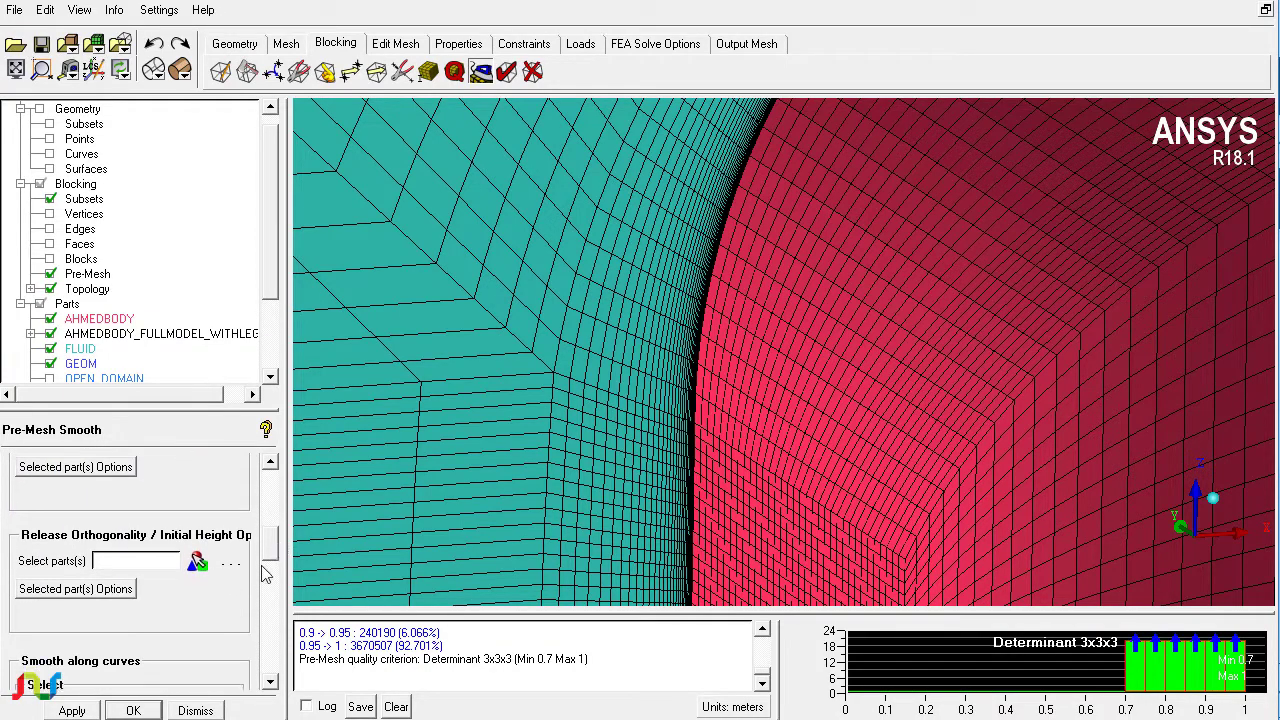
- Inspect the corner angles of the skewed cells at the block corner and how orthogonality smoothing would bend their grid lines
{"action": "left_click_drag", "start_coordinate": [790, 382], "coordinate": [843, 362]}
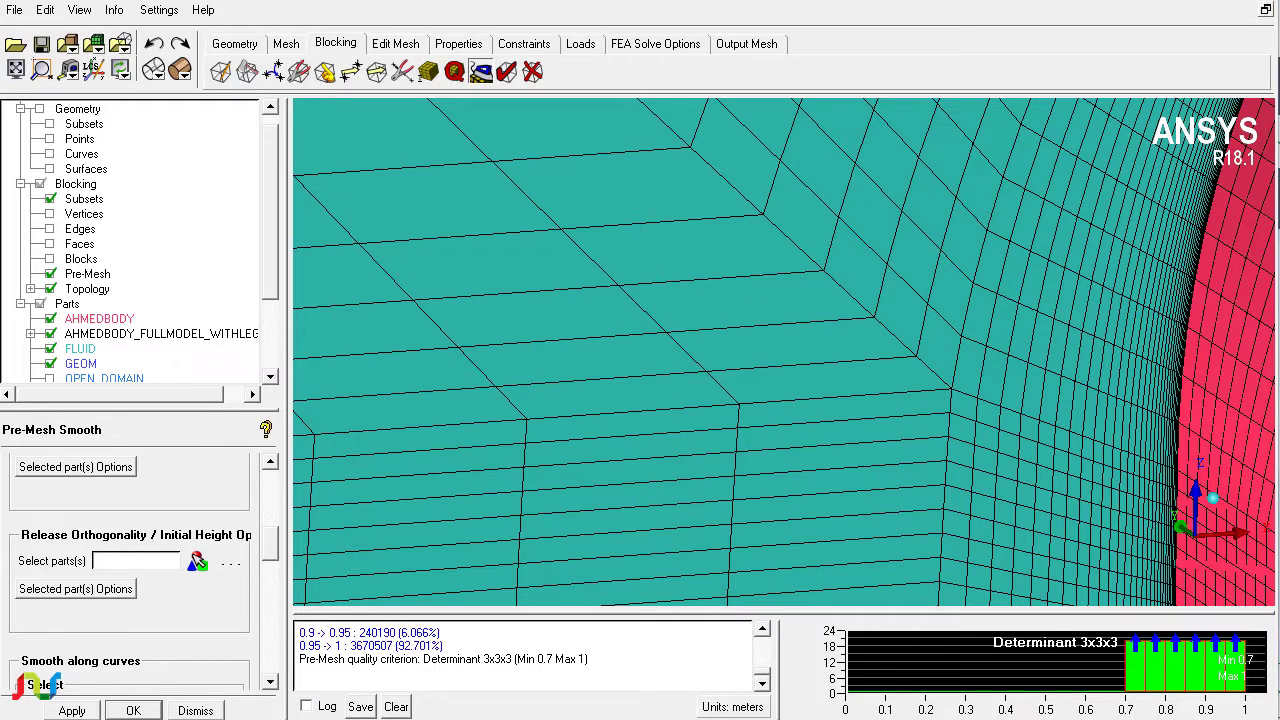
{"action": "mouse_move", "coordinate": [930, 314]}
{"action": "left_mouse_down"}
{"action": "mouse_move", "coordinate": [916, 360]}
{"action": "mouse_move", "coordinate": [893, 355]}
{"action": "mouse_move", "coordinate": [928, 306]}
{"action": "mouse_move", "coordinate": [904, 350]}
{"action": "mouse_move", "coordinate": [846, 356]}
{"action": "mouse_move", "coordinate": [879, 367]}
{"action": "left_mouse_up"}
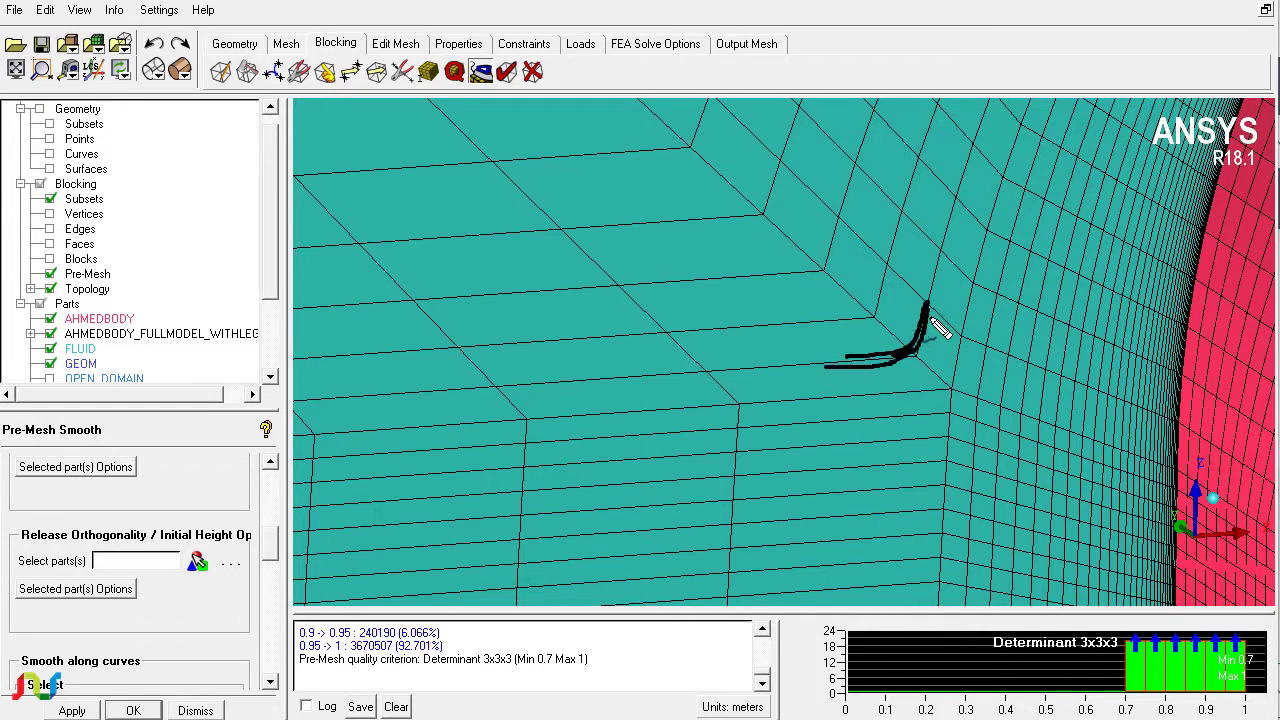
{"action": "mouse_move", "coordinate": [962, 340]}
{"action": "left_mouse_down"}
{"action": "mouse_move", "coordinate": [942, 391]}
{"action": "mouse_move", "coordinate": [858, 398]}
{"action": "left_mouse_up"}
{"action": "mouse_move", "coordinate": [926, 305]}
{"action": "left_mouse_down"}
{"action": "mouse_move", "coordinate": [967, 334]}
{"action": "mouse_move", "coordinate": [950, 388]}
{"action": "left_mouse_up"}
{"action": "mouse_move", "coordinate": [919, 341]}
{"action": "left_mouse_down"}
{"action": "mouse_move", "coordinate": [932, 349]}
{"action": "mouse_move", "coordinate": [921, 361]}
{"action": "mouse_move", "coordinate": [955, 343]}
{"action": "mouse_move", "coordinate": [943, 372]}
{"action": "left_mouse_up"}
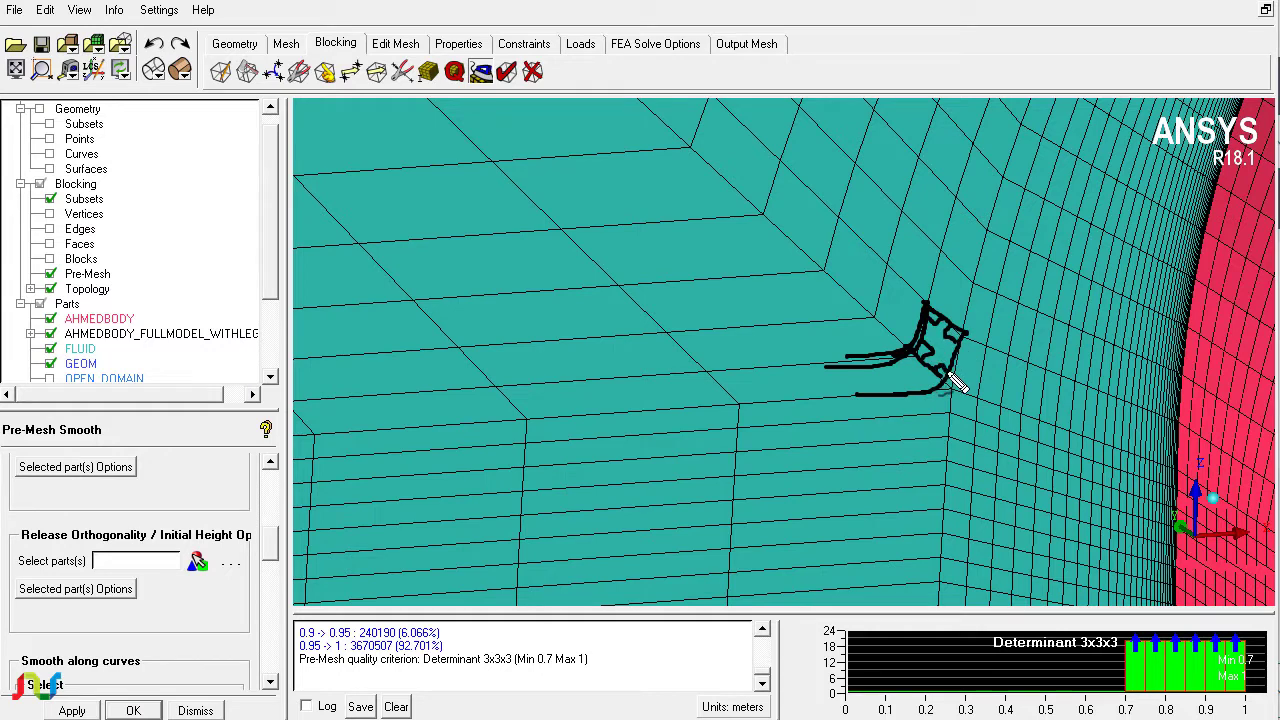
{"action": "left_click_drag", "start_coordinate": [702, 240], "coordinate": [745, 236]}
{"action": "left_click_drag", "start_coordinate": [731, 196], "coordinate": [747, 262]}
{"action": "mouse_move", "coordinate": [770, 198]}
{"action": "left_mouse_down"}
{"action": "mouse_move", "coordinate": [786, 277]}
{"action": "mouse_move", "coordinate": [885, 233]}
{"action": "left_mouse_up"}
{"action": "left_click_drag", "start_coordinate": [872, 254], "coordinate": [955, 250]}
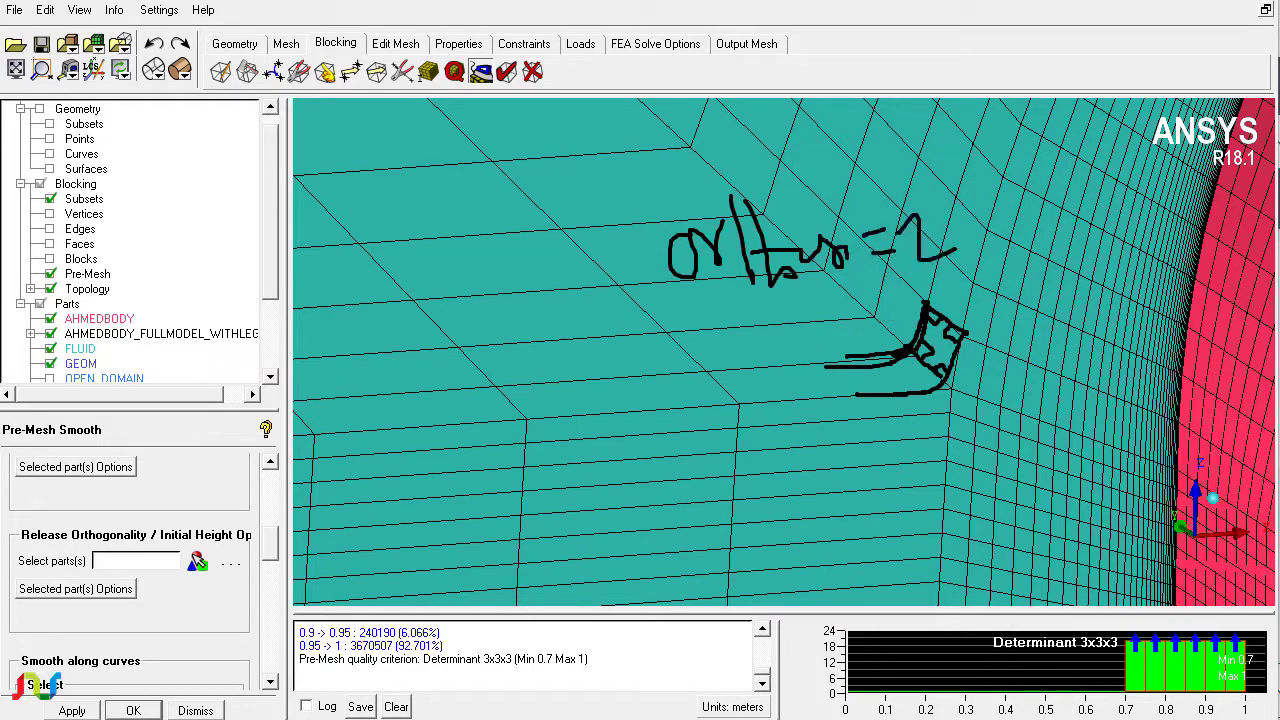
{"action": "key", "text": "Escape"}
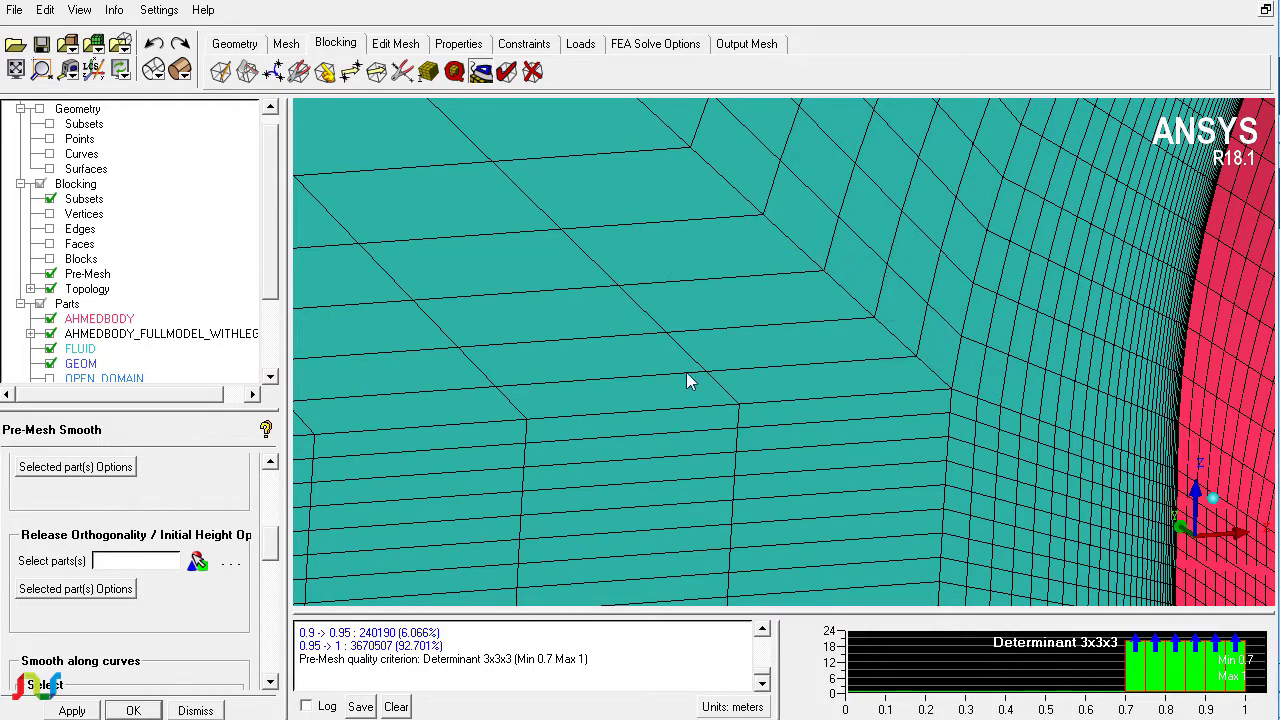
- Compute the pre-mesh quality histogram for the Angle criterion and highlight the elements in the 9 to 13.5 bar
{"action": "scroll", "coordinate": [771, 386], "scroll_direction": "down", "scroll_amount": 6}
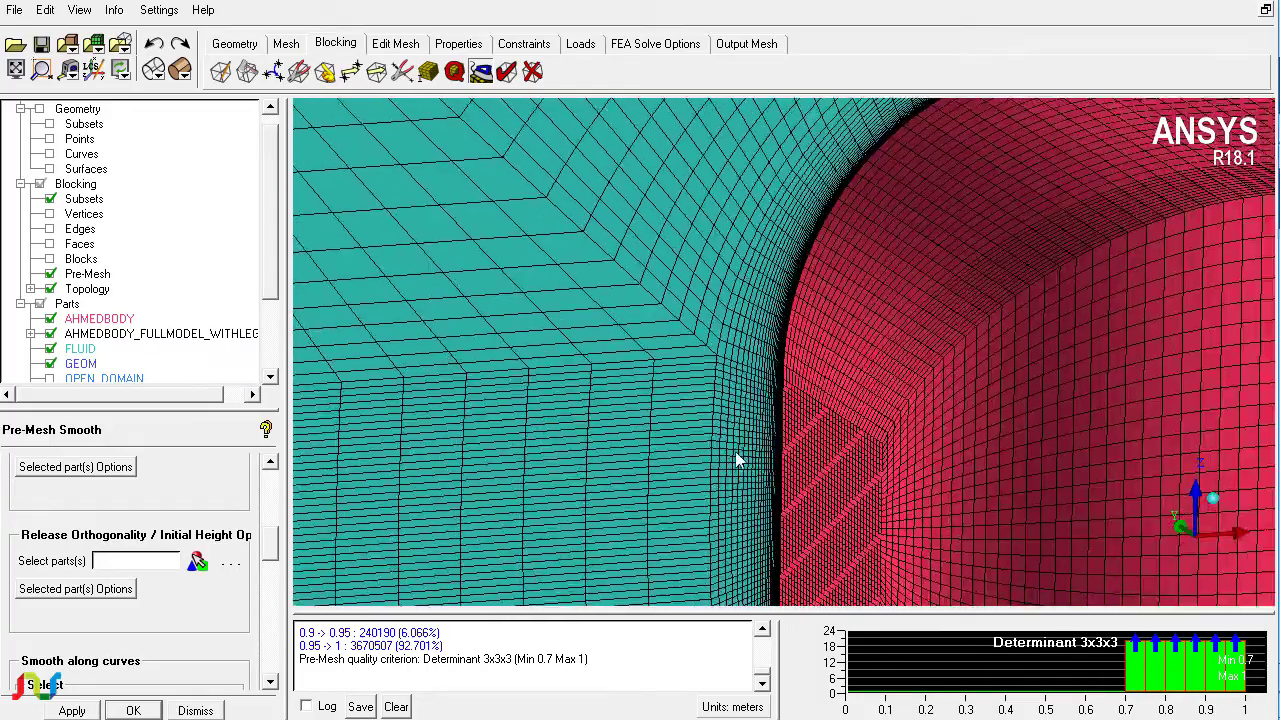
{"action": "left_click_drag", "start_coordinate": [736, 455], "coordinate": [711, 385]}
{"action": "scroll", "coordinate": [761, 461], "scroll_direction": "down", "scroll_amount": 4}
{"action": "scroll", "coordinate": [780, 455], "scroll_direction": "down", "scroll_amount": 2}
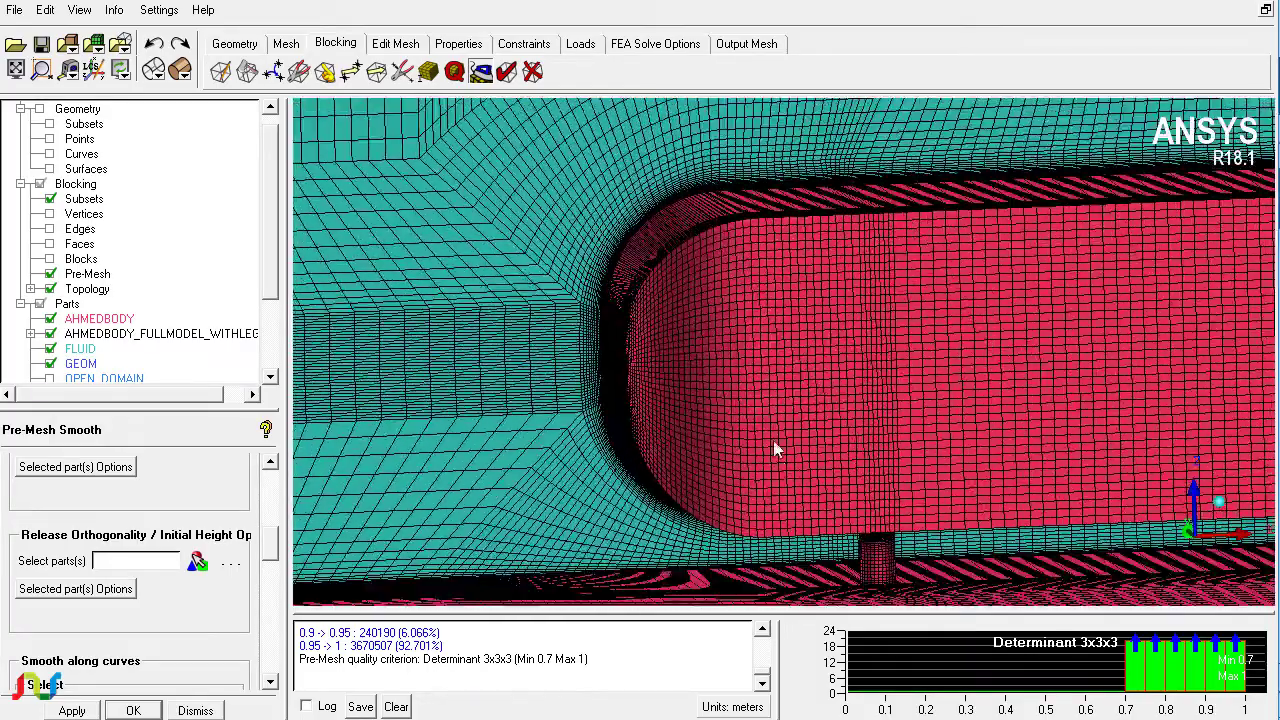
{"action": "left_click", "coordinate": [455, 72]}
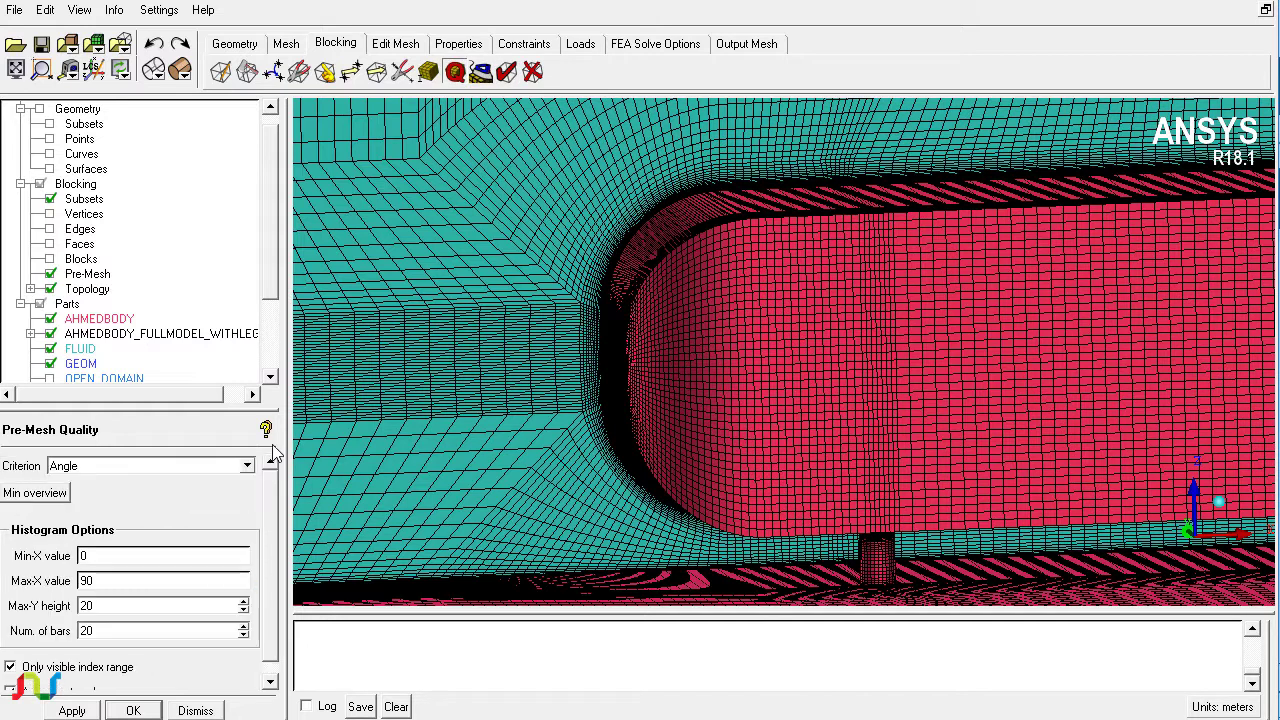
{"action": "left_click", "coordinate": [70, 710]}
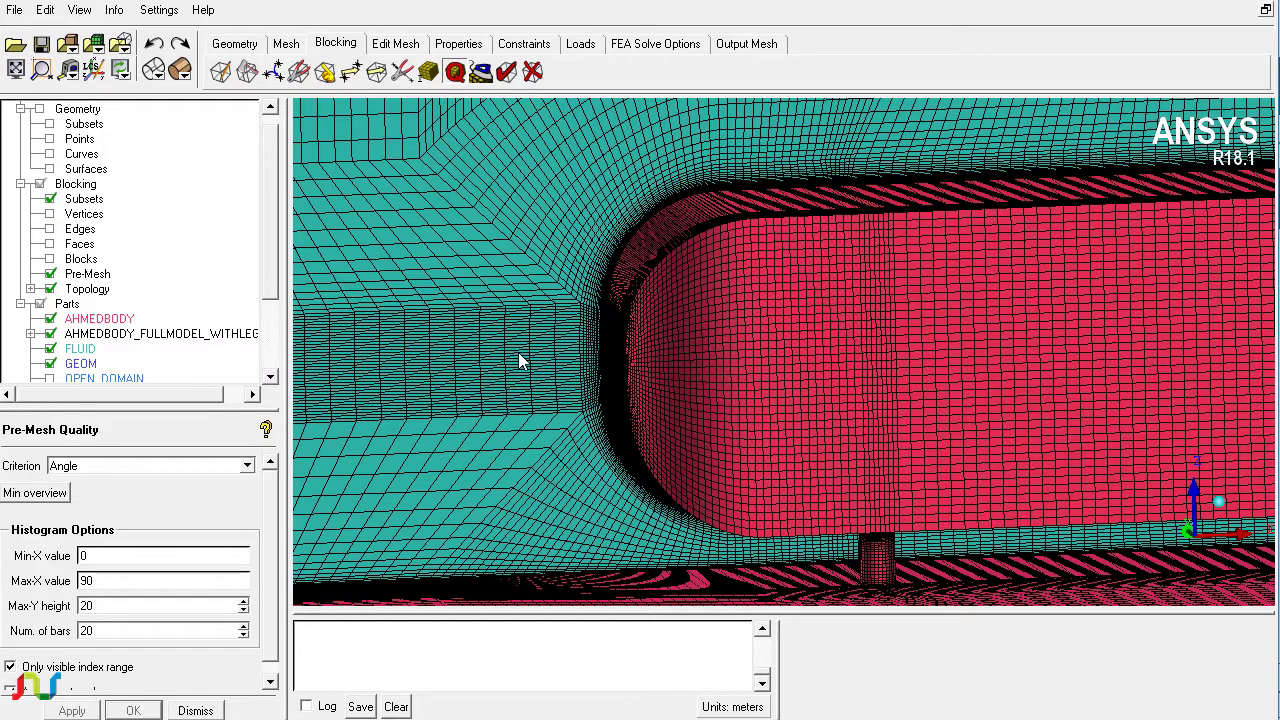
{"action": "left_click", "coordinate": [899, 686]}
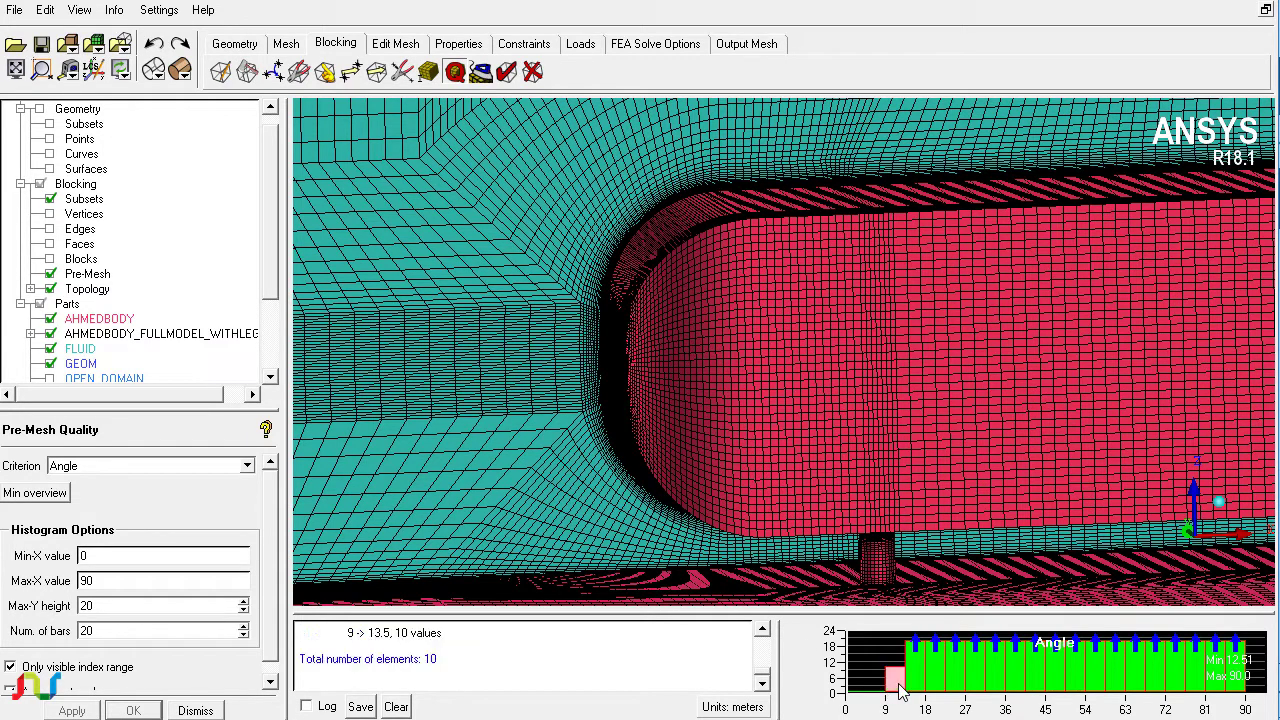
{"action": "left_click_drag", "start_coordinate": [729, 292], "coordinate": [729, 463]}
{"action": "scroll", "coordinate": [729, 465], "scroll_direction": "up", "scroll_amount": 3}
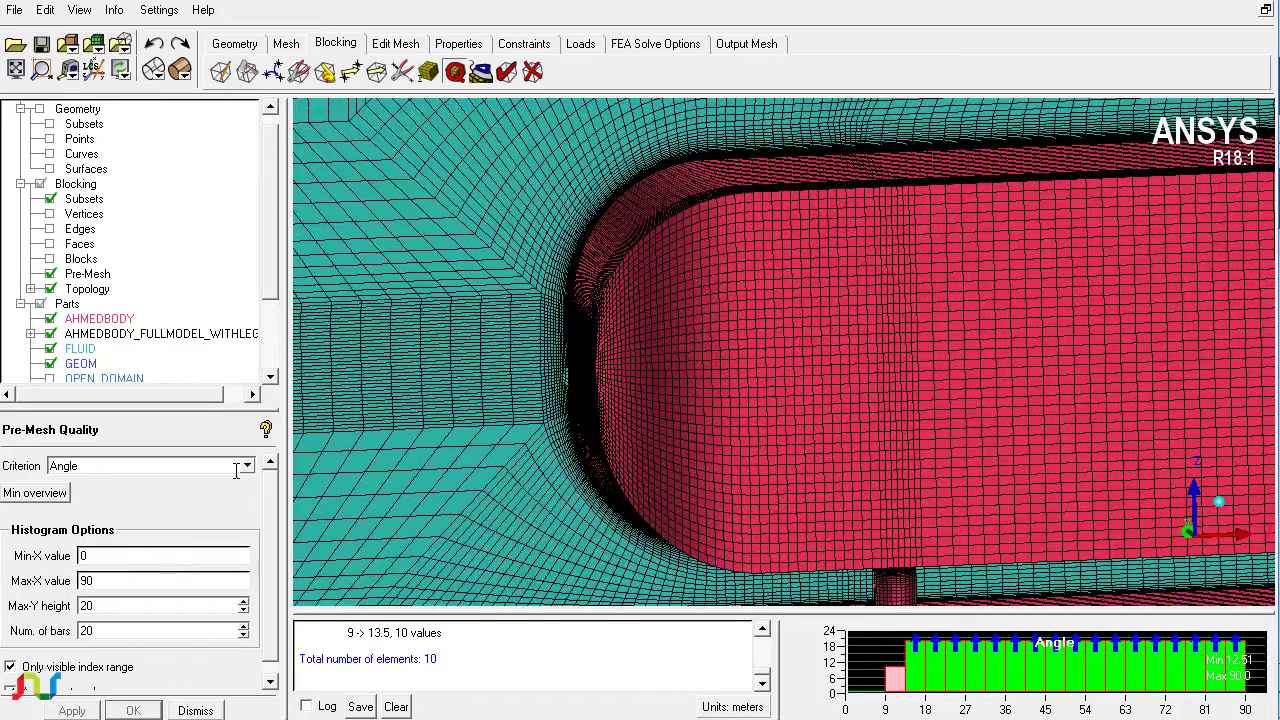
- Compute the pre-mesh quality histogram with the Determinant 2x2x2 criterion
{"action": "left_click", "coordinate": [247, 467]}
{"action": "left_click", "coordinate": [137, 541]}
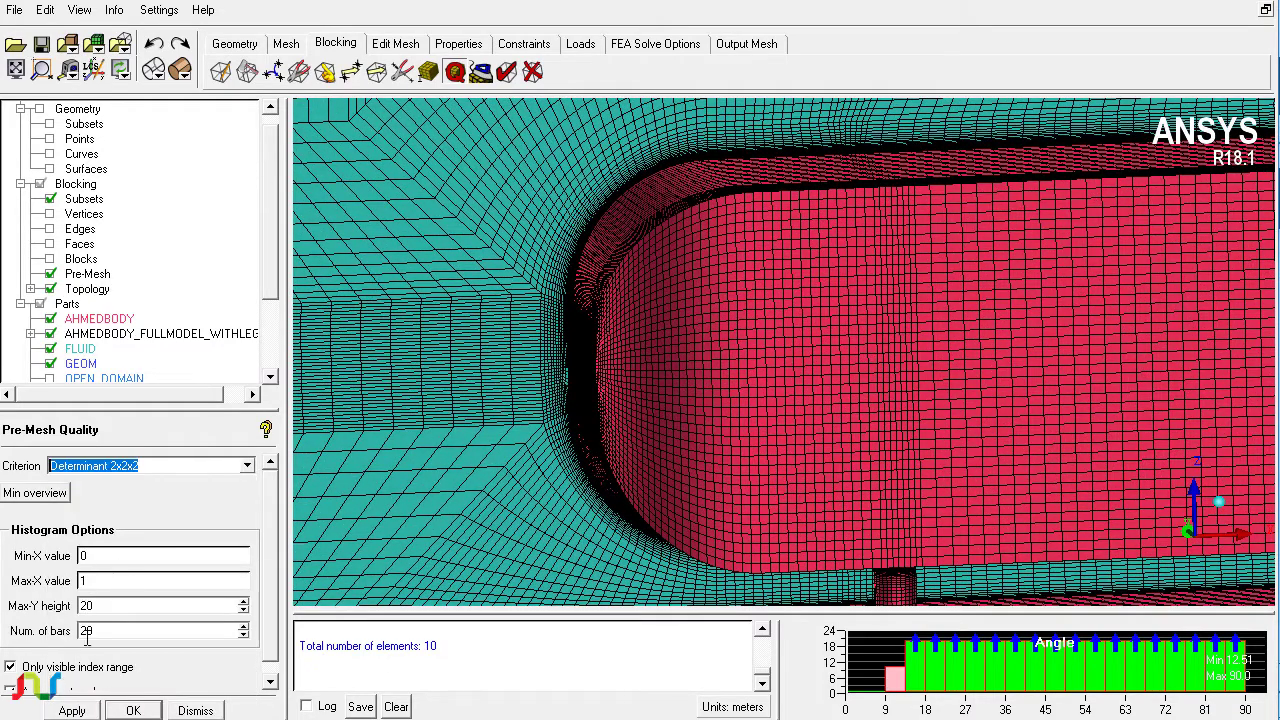
{"action": "left_click", "coordinate": [80, 710]}
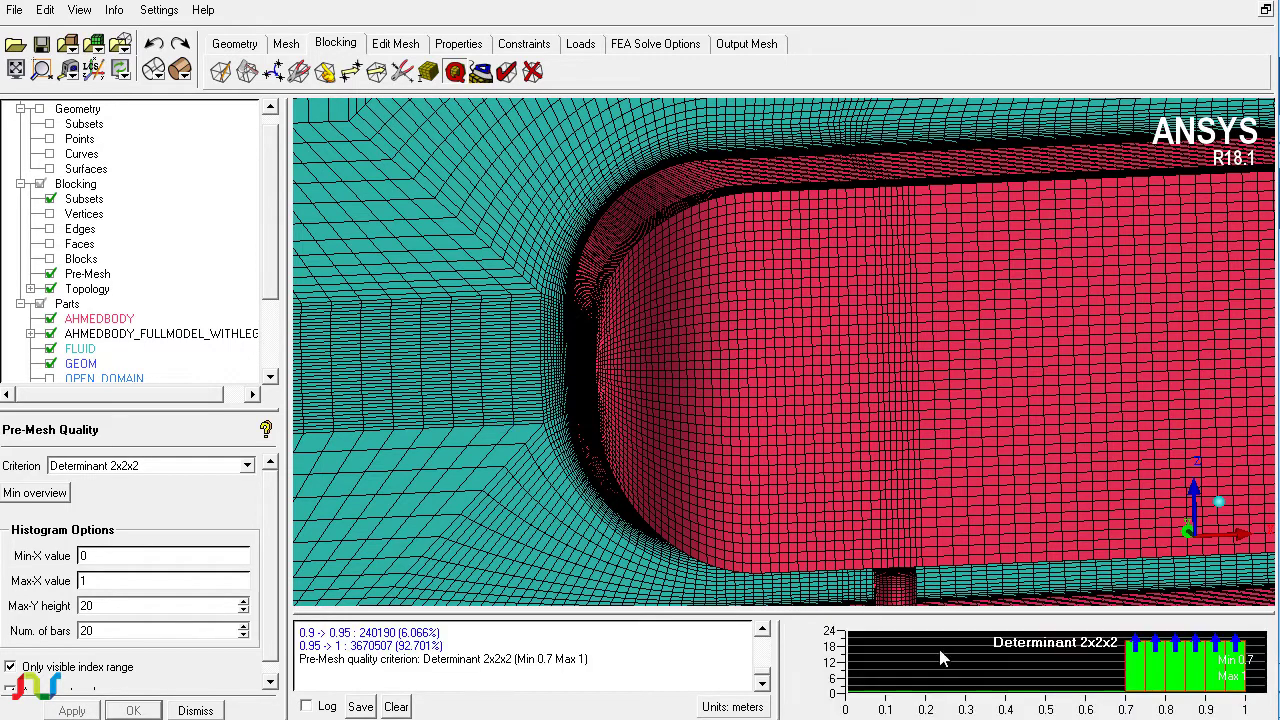
- Recompute the quality histogram with the Angle criterion and highlight the elements in the 9 to 13.5 and 13.5 to 18 bars
{"action": "left_click", "coordinate": [246, 466]}
{"action": "scroll", "coordinate": [141, 505], "scroll_direction": "up", "scroll_amount": 2}
{"action": "left_click", "coordinate": [100, 486]}
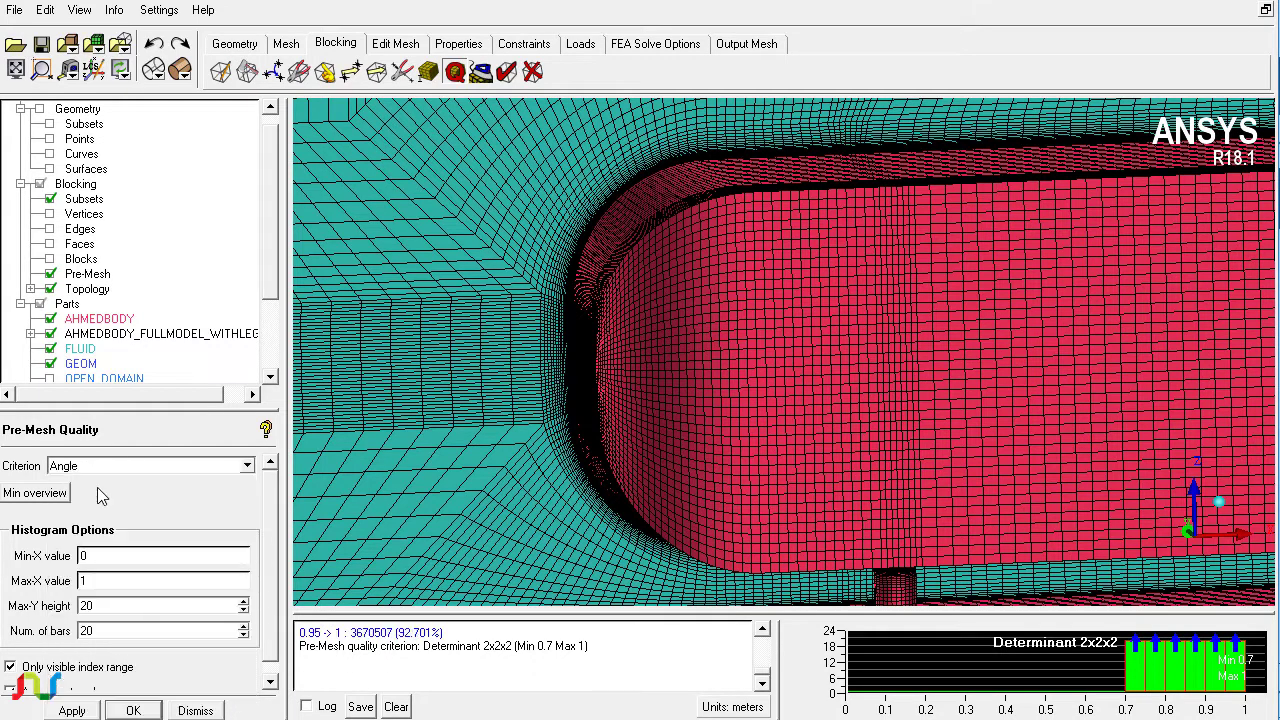
{"action": "left_click", "coordinate": [84, 708]}
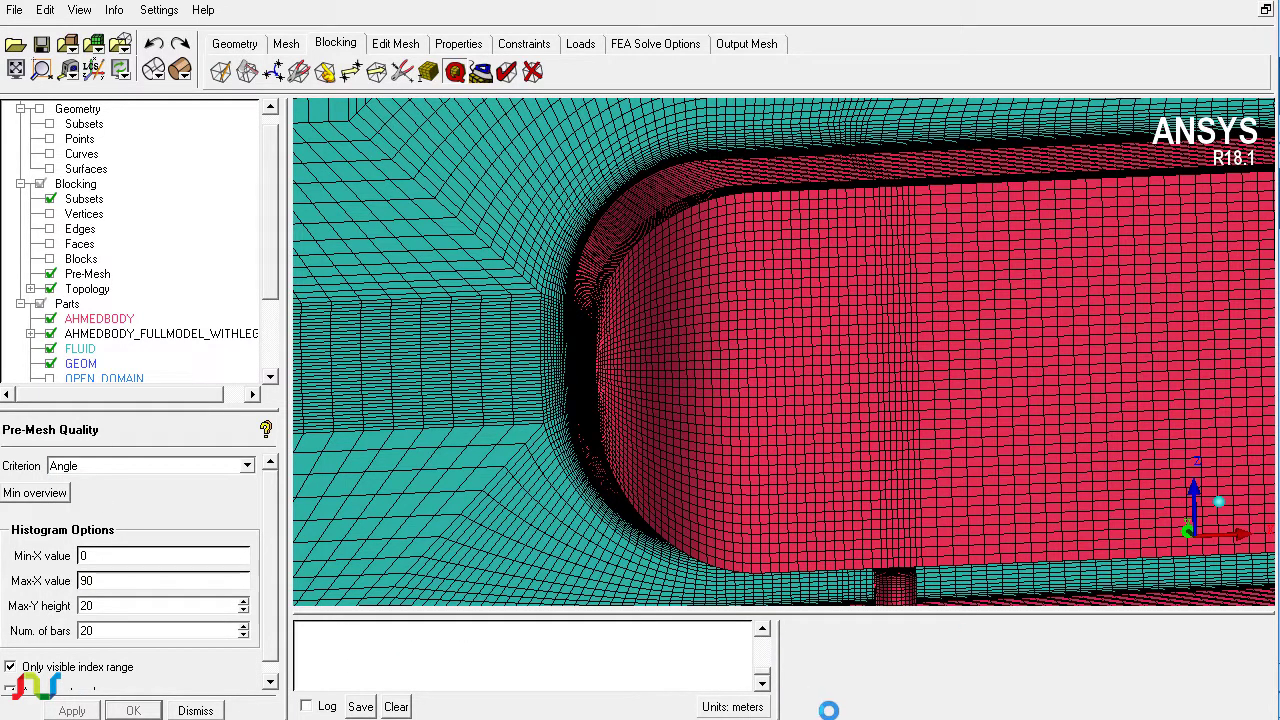
{"action": "left_click", "coordinate": [889, 678]}
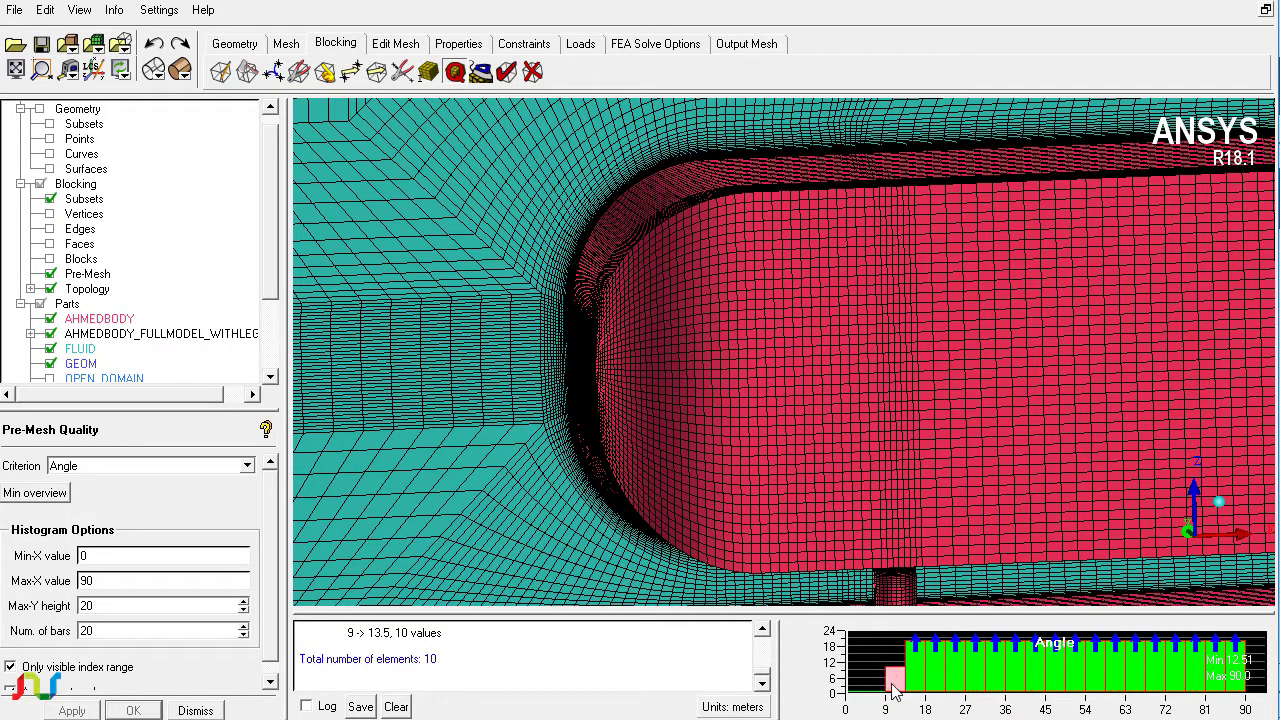
{"action": "left_click", "coordinate": [920, 690]}
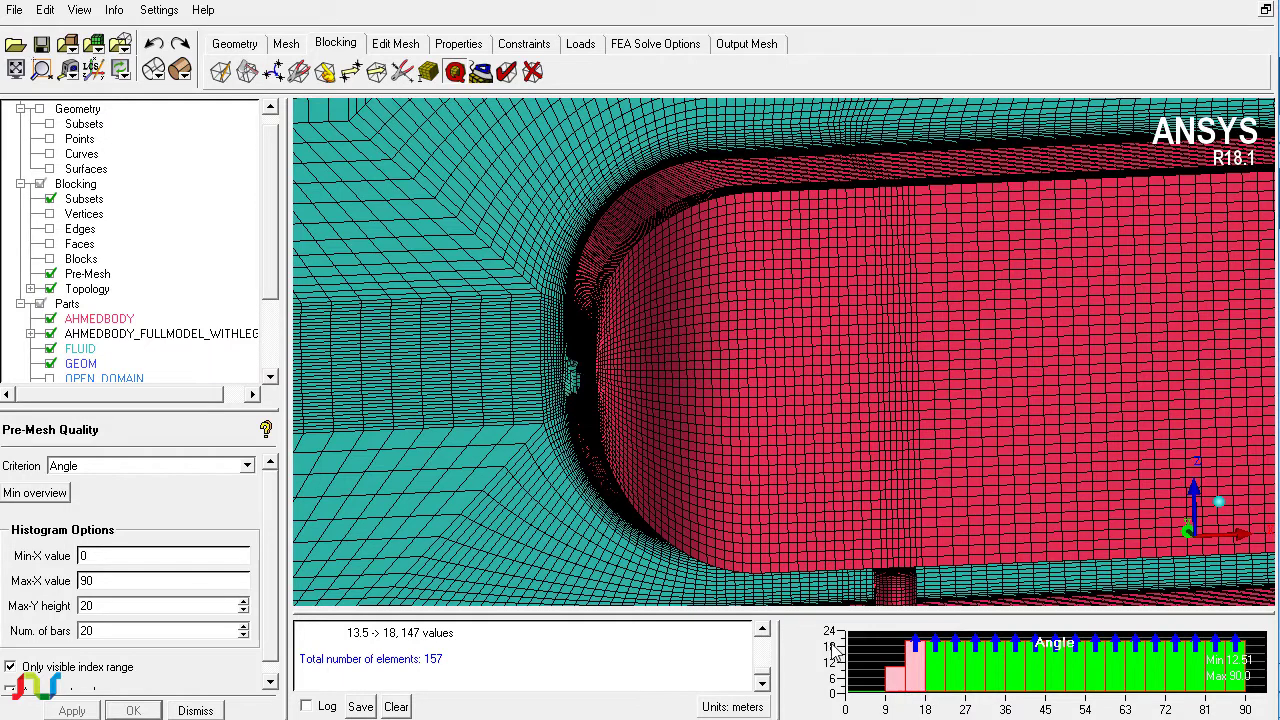
- Turn off scan plane #1 and show the blocking edges around the highlighted low-angle elements at the body's nose
{"action": "left_click", "coordinate": [51, 274]}
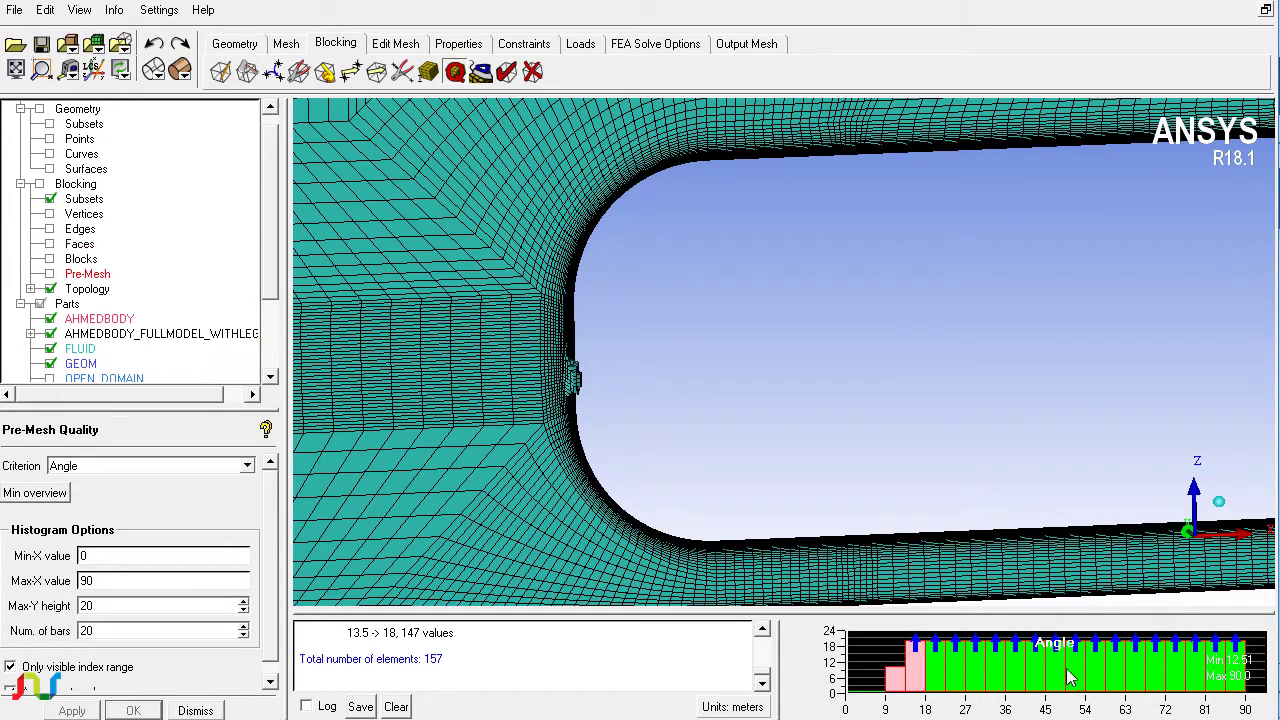
{"action": "left_click", "coordinate": [51, 274]}
{"action": "left_click_drag", "start_coordinate": [1000, 718], "coordinate": [749, 295]}
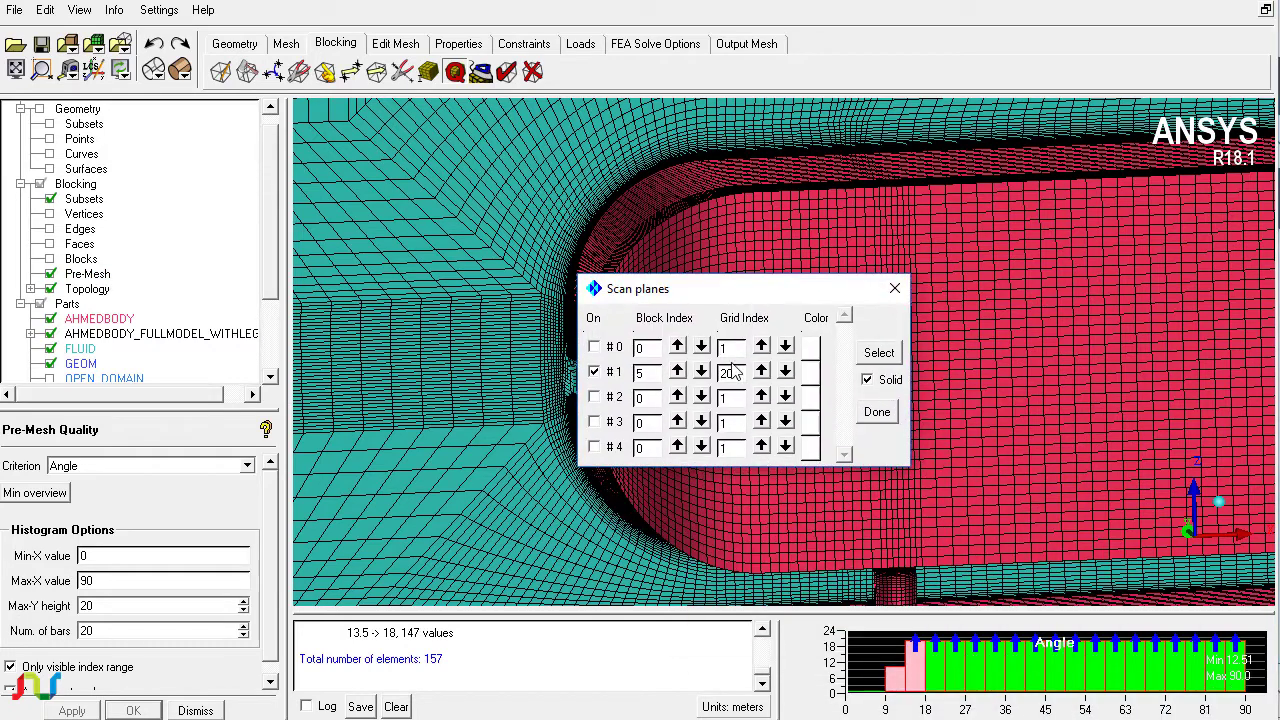
{"action": "left_click", "coordinate": [594, 371]}
{"action": "left_click_drag", "start_coordinate": [667, 293], "coordinate": [920, 318]}
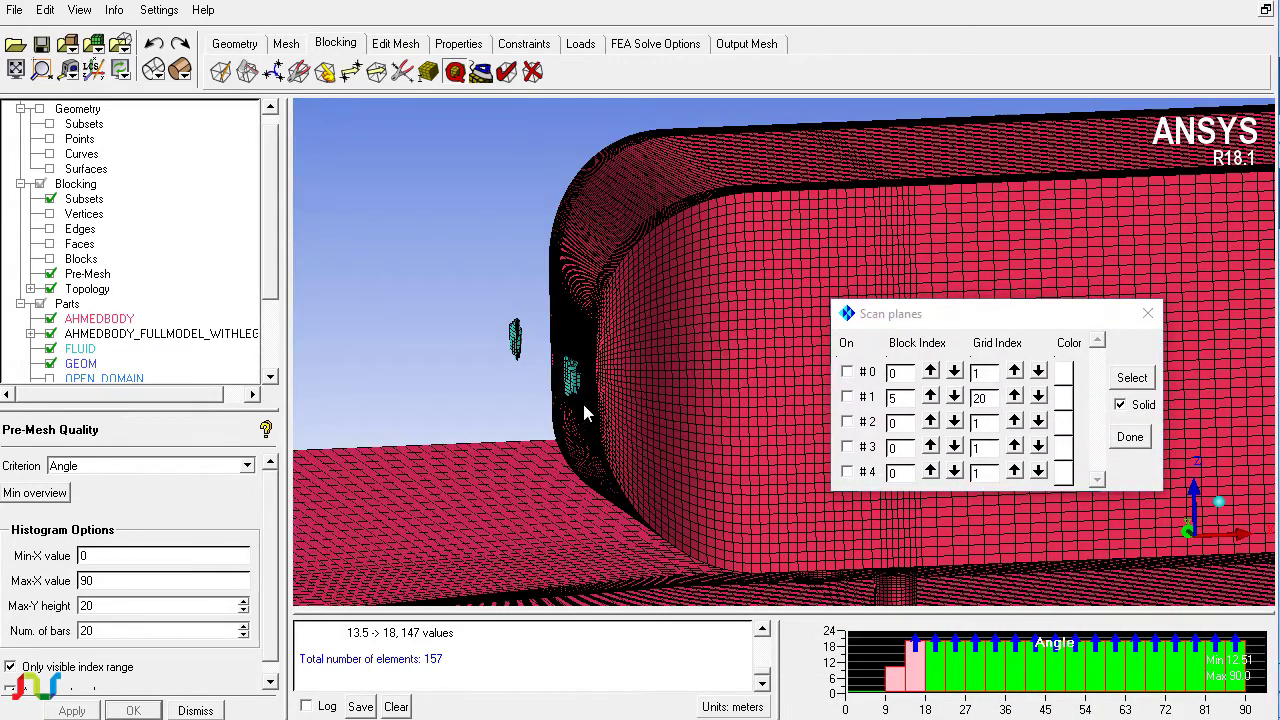
{"action": "scroll", "coordinate": [583, 418], "scroll_direction": "up", "scroll_amount": 5}
{"action": "left_click_drag", "start_coordinate": [709, 356], "coordinate": [572, 440]}
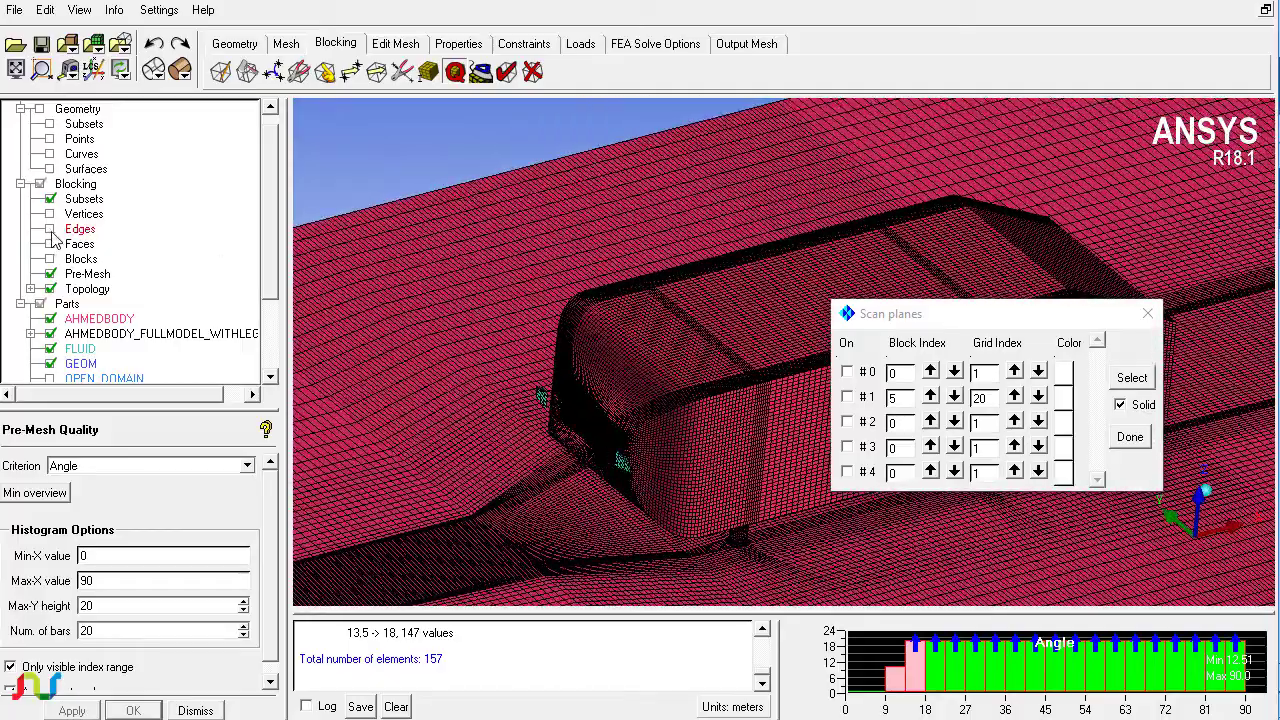
{"action": "left_click_drag", "start_coordinate": [650, 424], "coordinate": [783, 347]}
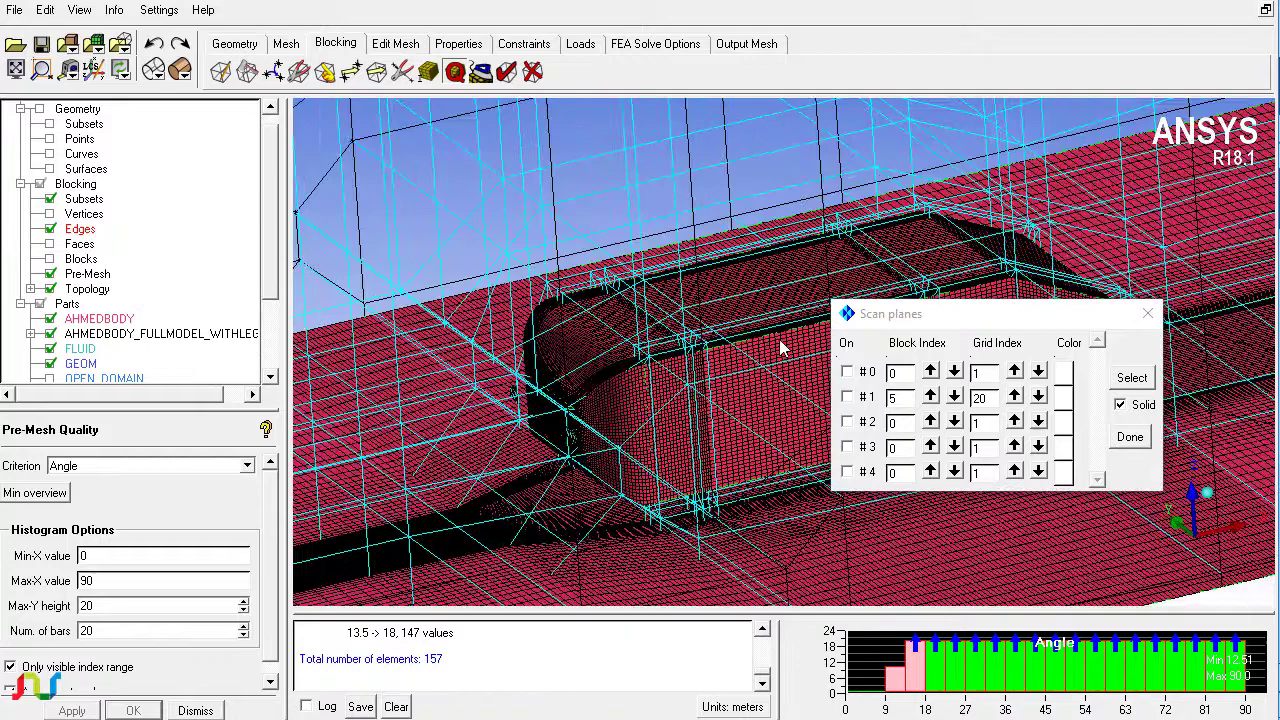
{"action": "left_click", "coordinate": [1132, 378]}
{"action": "left_click", "coordinate": [400, 291]}
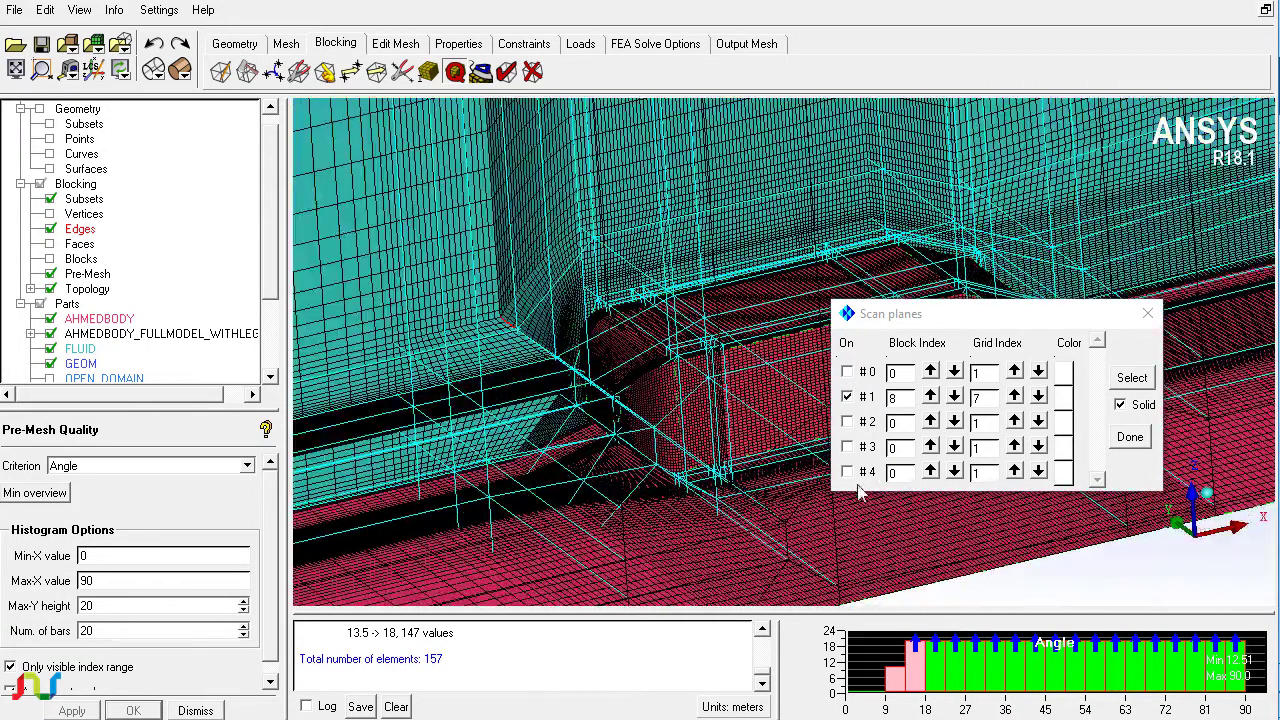
{"action": "left_click", "coordinate": [1130, 380]}
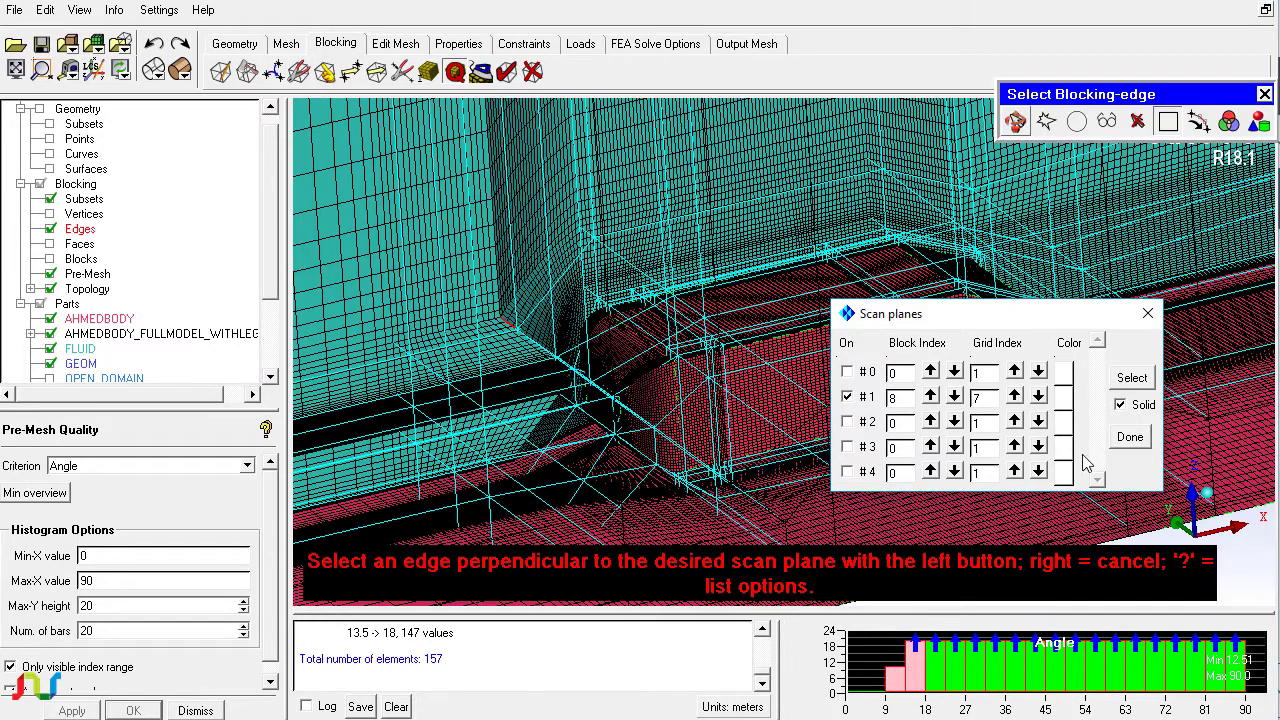
{"action": "left_click", "coordinate": [1129, 438]}
{"action": "left_click", "coordinate": [948, 545]}
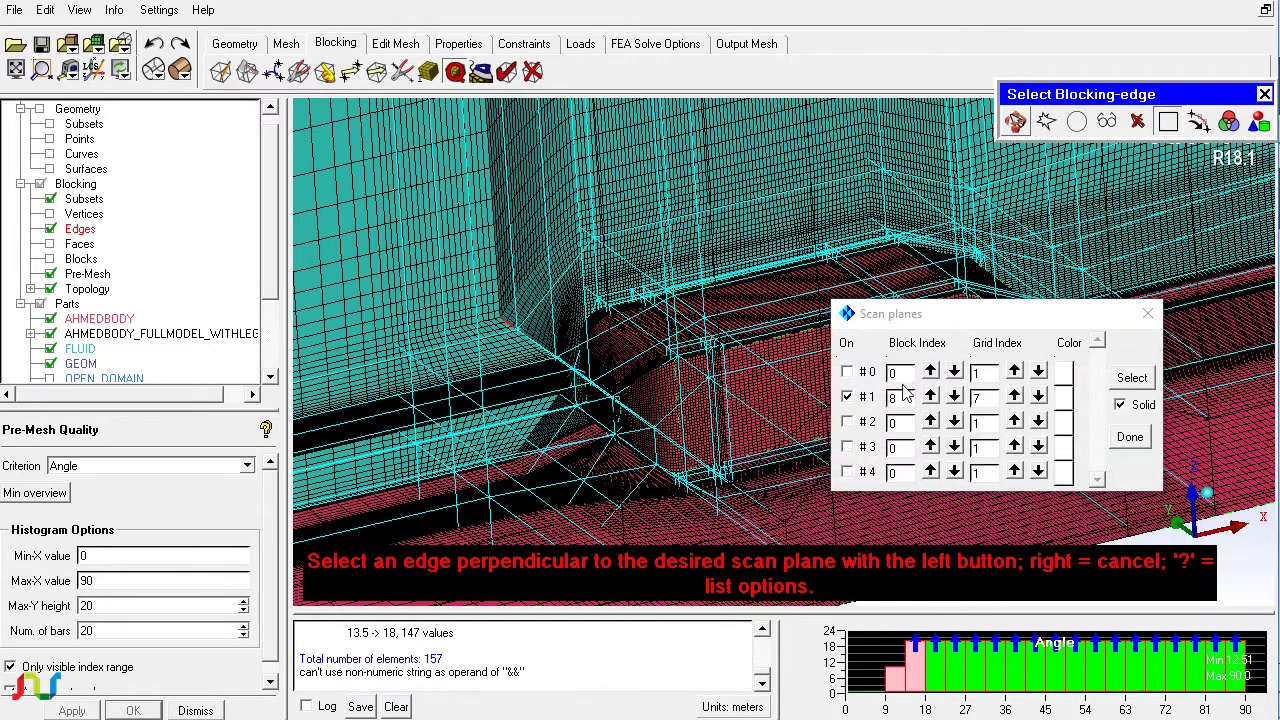
{"action": "left_click", "coordinate": [1148, 313]}
{"action": "right_click", "coordinate": [310, 248]}
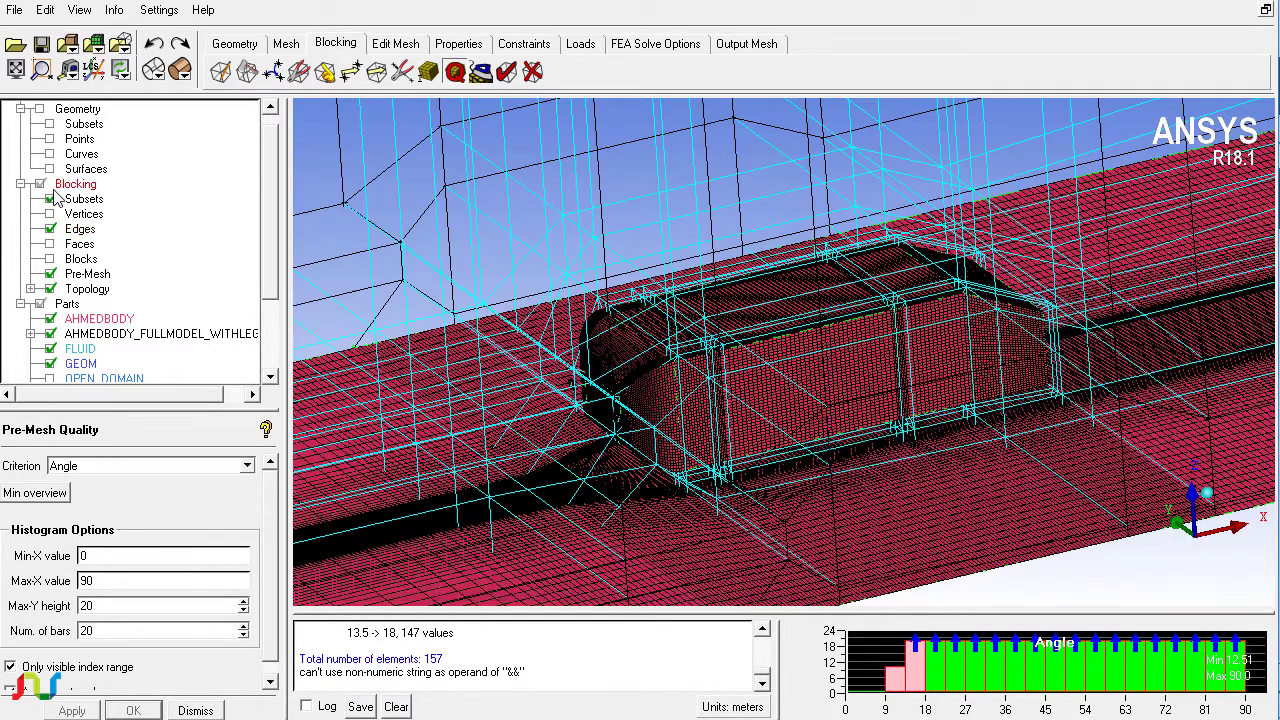
- Restrict the visible blocking by two corner vertices to the nose block, with index ranges I 3-4, J 5-9 and K 2-3
{"action": "right_click", "coordinate": [71, 187]}
{"action": "left_click", "coordinate": [88, 198]}
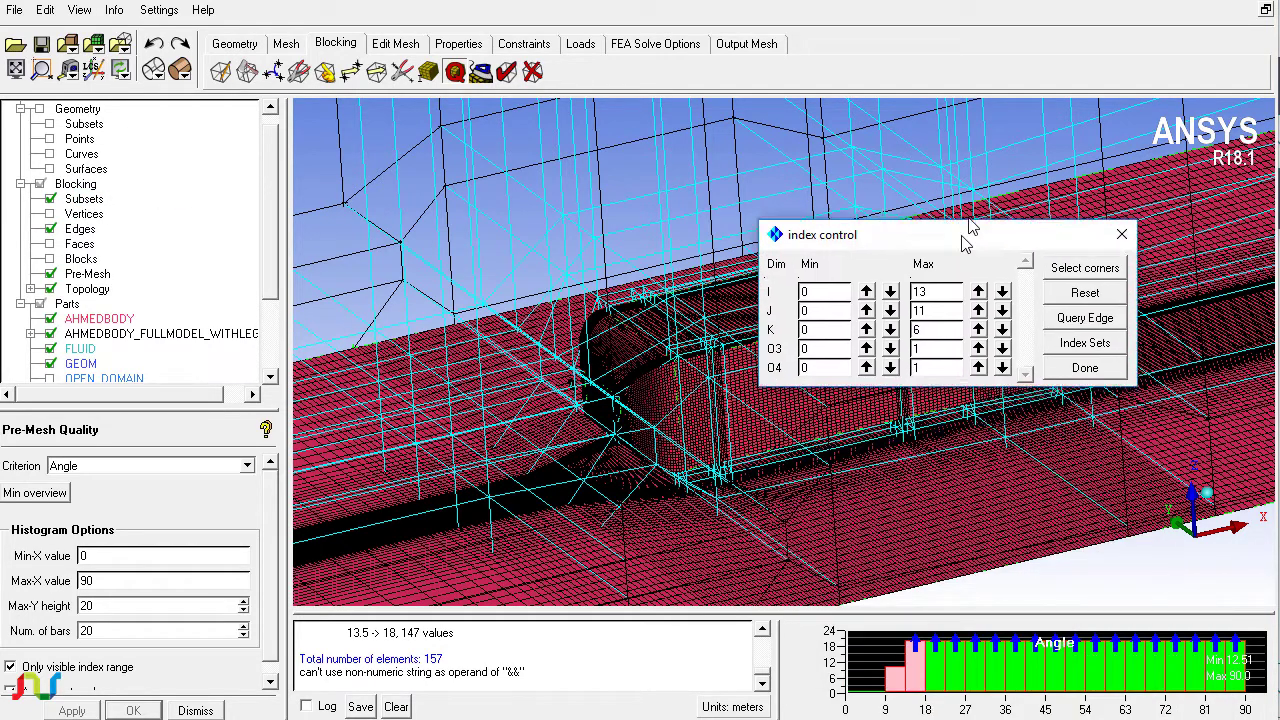
{"action": "left_click", "coordinate": [1099, 229]}
{"action": "left_click", "coordinate": [483, 302]}
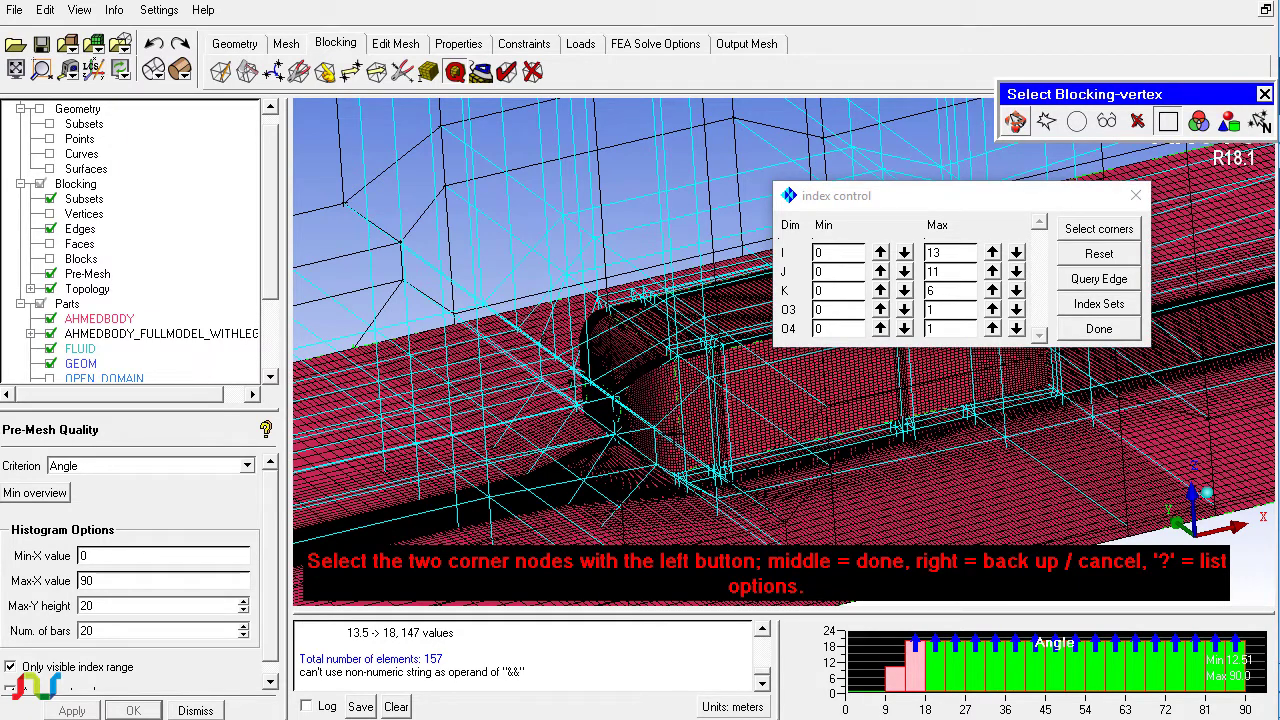
{"action": "left_click", "coordinate": [672, 430]}
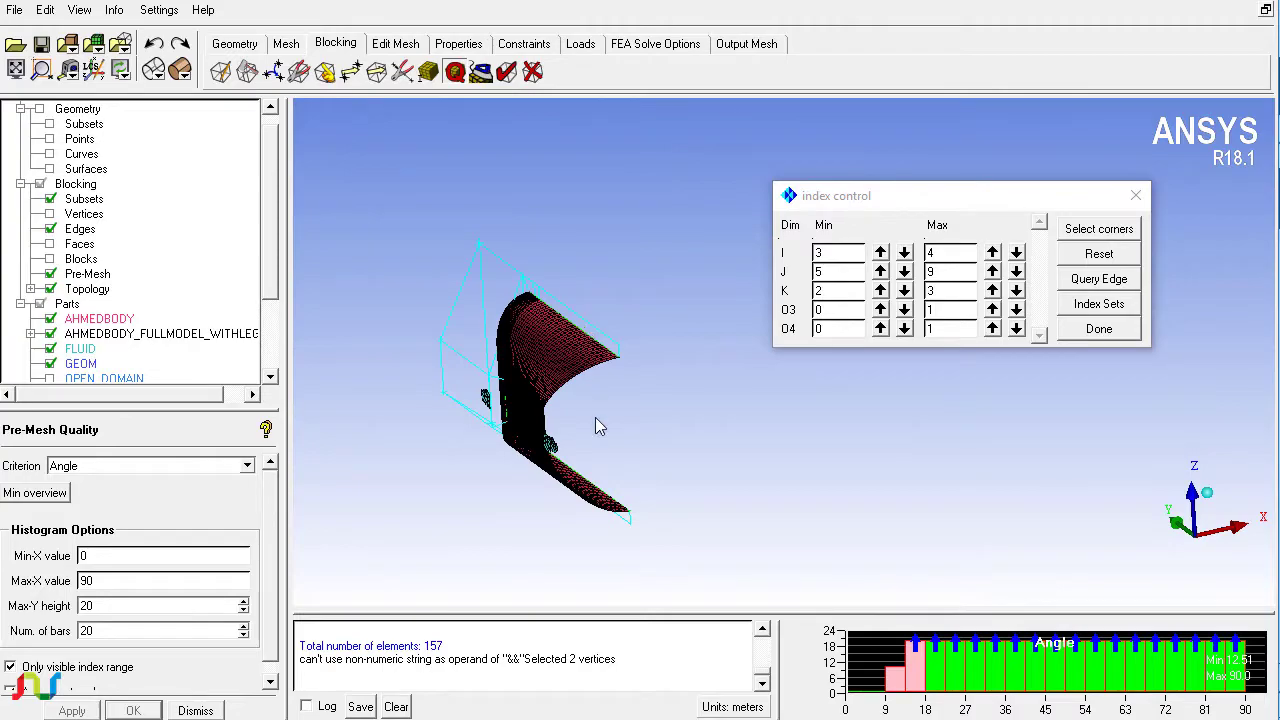
- Lower the minimum I index to 2 to include the blocks ahead of the nose beside the highlighted elements
{"action": "left_click_drag", "start_coordinate": [595, 418], "coordinate": [577, 315]}
{"action": "right_click_drag", "start_coordinate": [590, 399], "coordinate": [508, 246]}
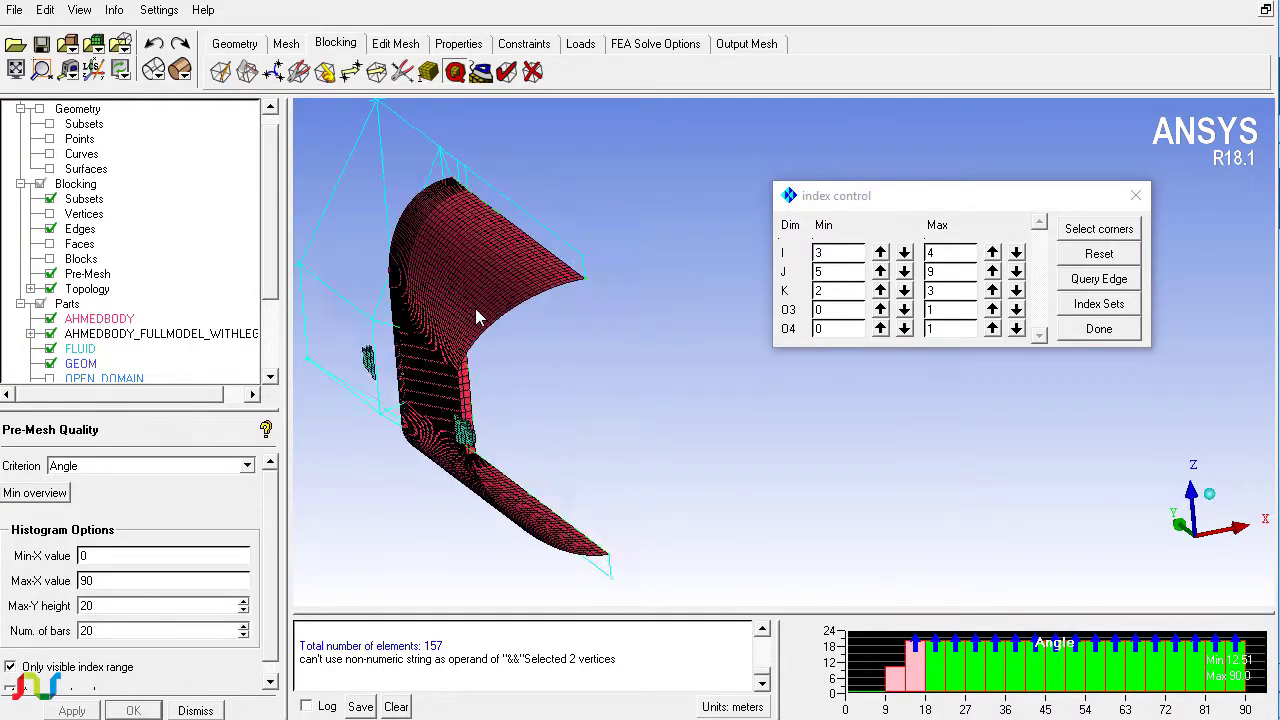
{"action": "left_click_drag", "start_coordinate": [462, 321], "coordinate": [550, 315]}
{"action": "middle_click_drag", "start_coordinate": [400, 320], "coordinate": [627, 298]}
{"action": "right_click_drag", "start_coordinate": [627, 297], "coordinate": [593, 200]}
{"action": "left_click_drag", "start_coordinate": [593, 200], "coordinate": [551, 438]}
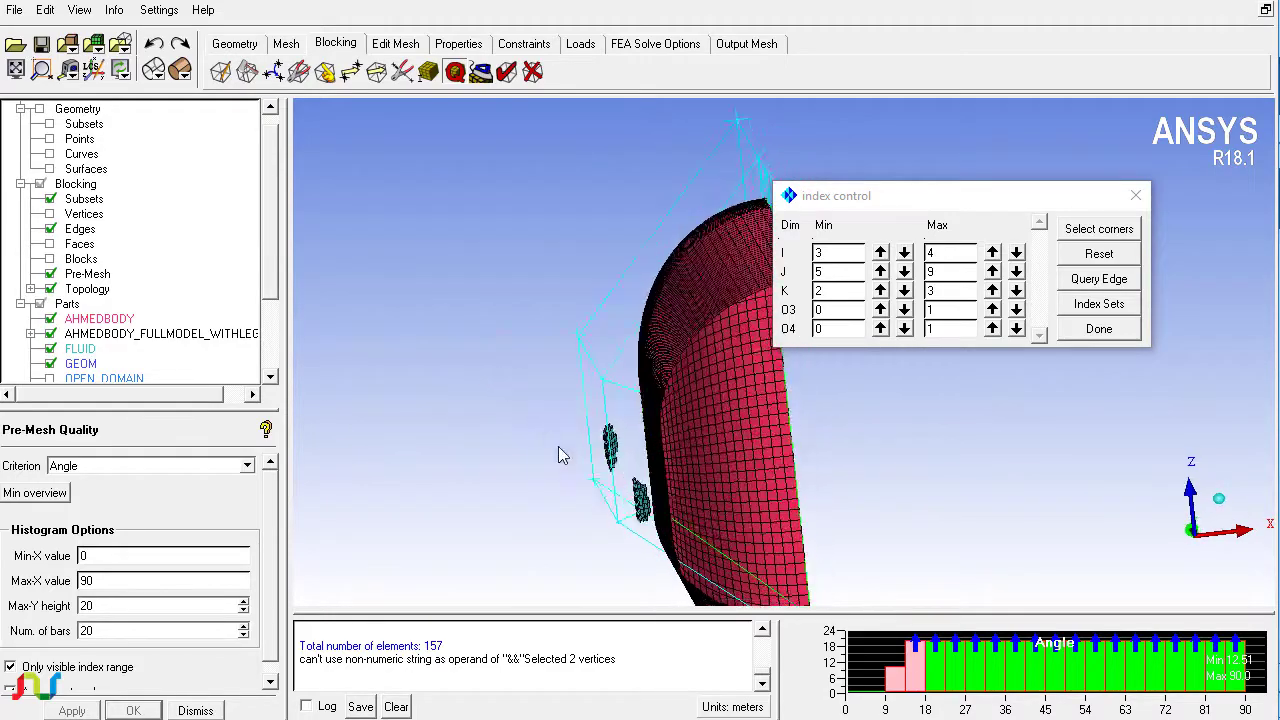
{"action": "right_click_drag", "start_coordinate": [551, 438], "coordinate": [574, 350]}
{"action": "middle_click_drag", "start_coordinate": [574, 350], "coordinate": [509, 248]}
{"action": "left_click", "coordinate": [904, 252]}
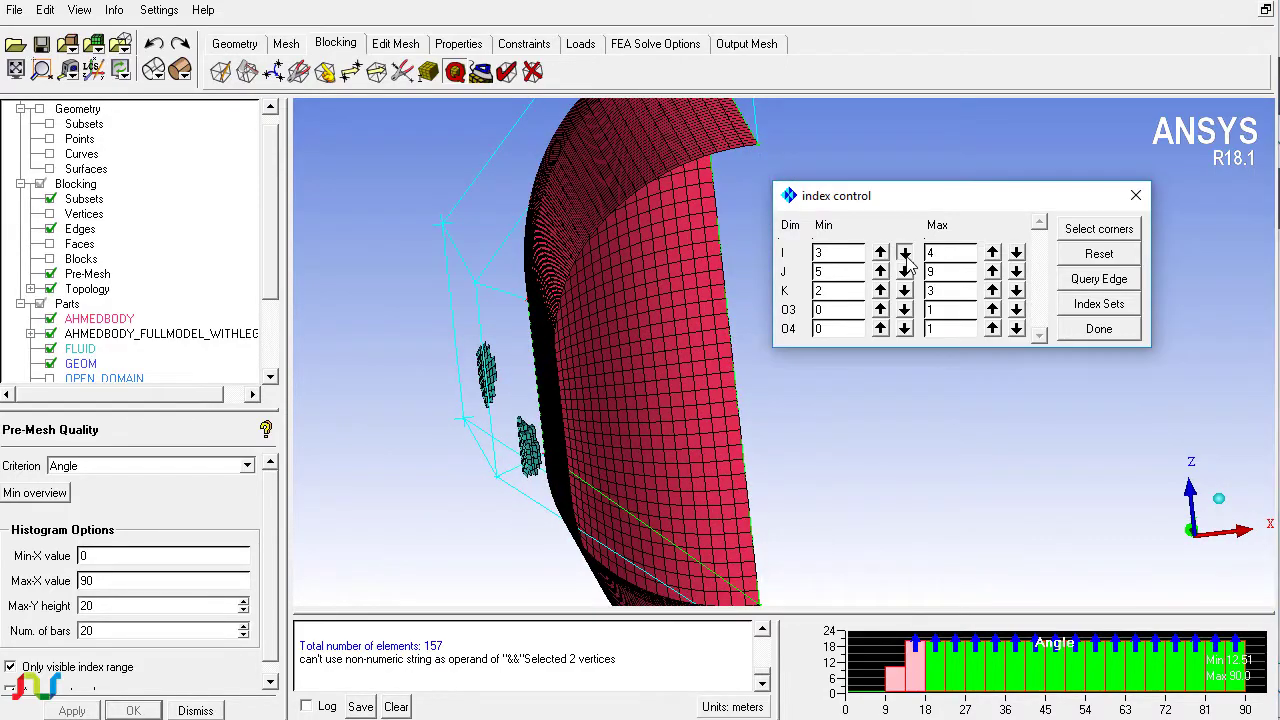
{"action": "left_click_drag", "start_coordinate": [443, 286], "coordinate": [270, 347]}
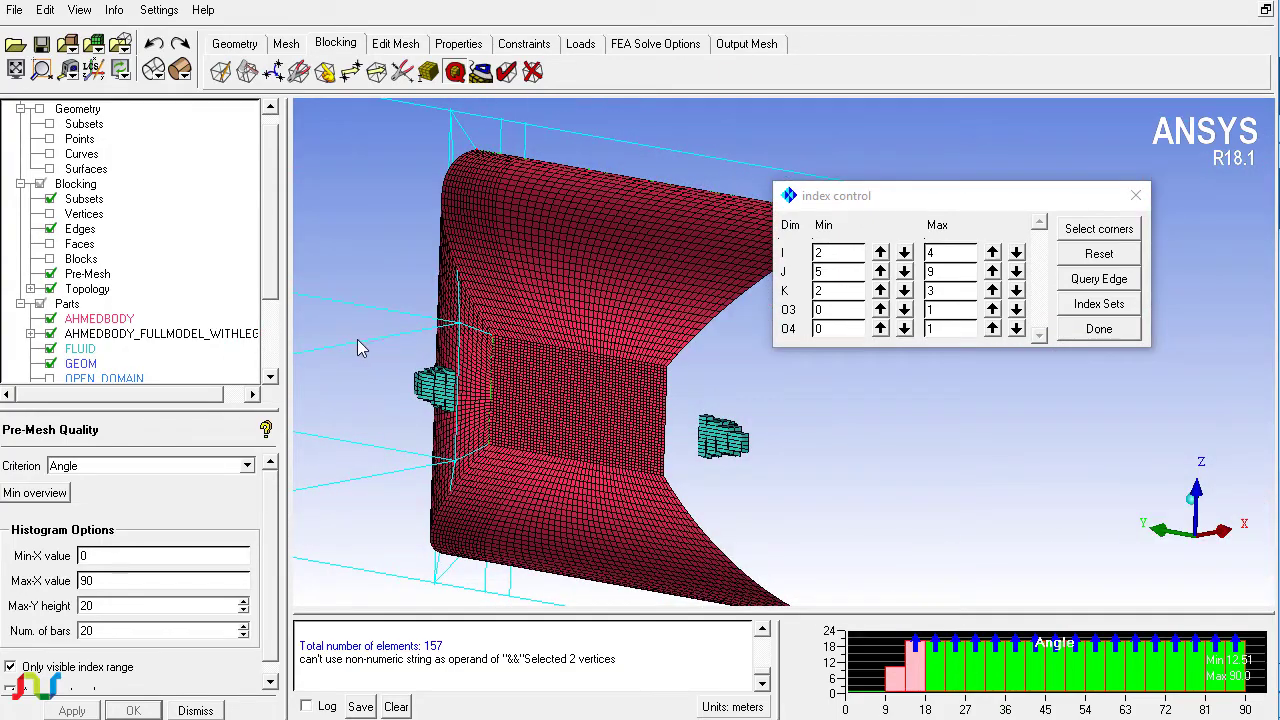
{"action": "left_click_drag", "start_coordinate": [455, 370], "coordinate": [490, 433]}
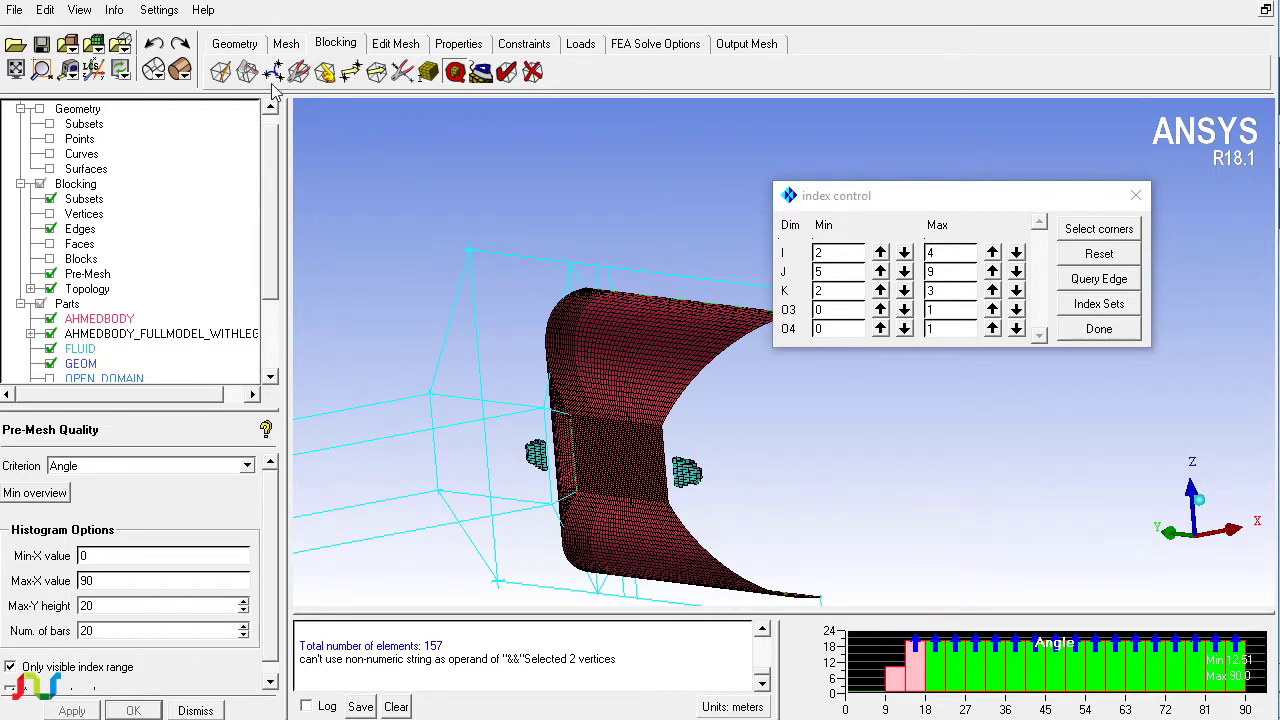
- Set up single-vertex movement with a fixed direction and try to pick a block edge ahead of the nose as its vector
{"action": "left_click", "coordinate": [351, 71]}
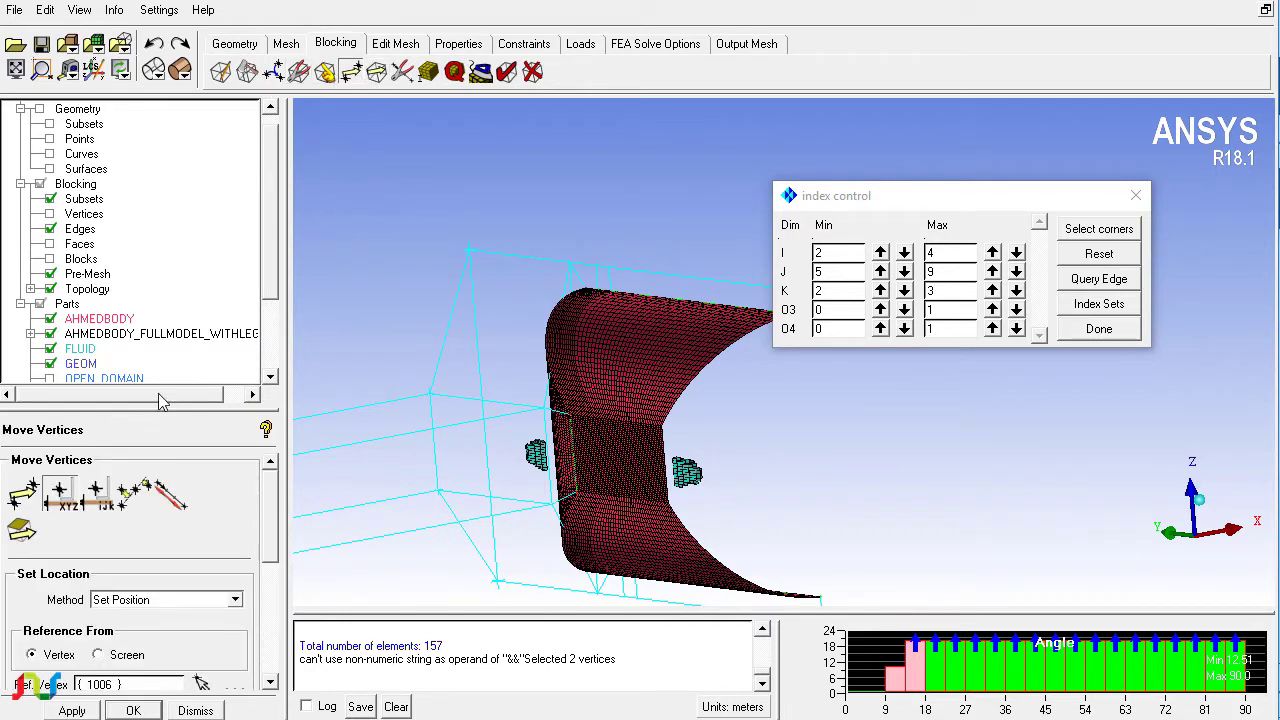
{"action": "left_click", "coordinate": [24, 494]}
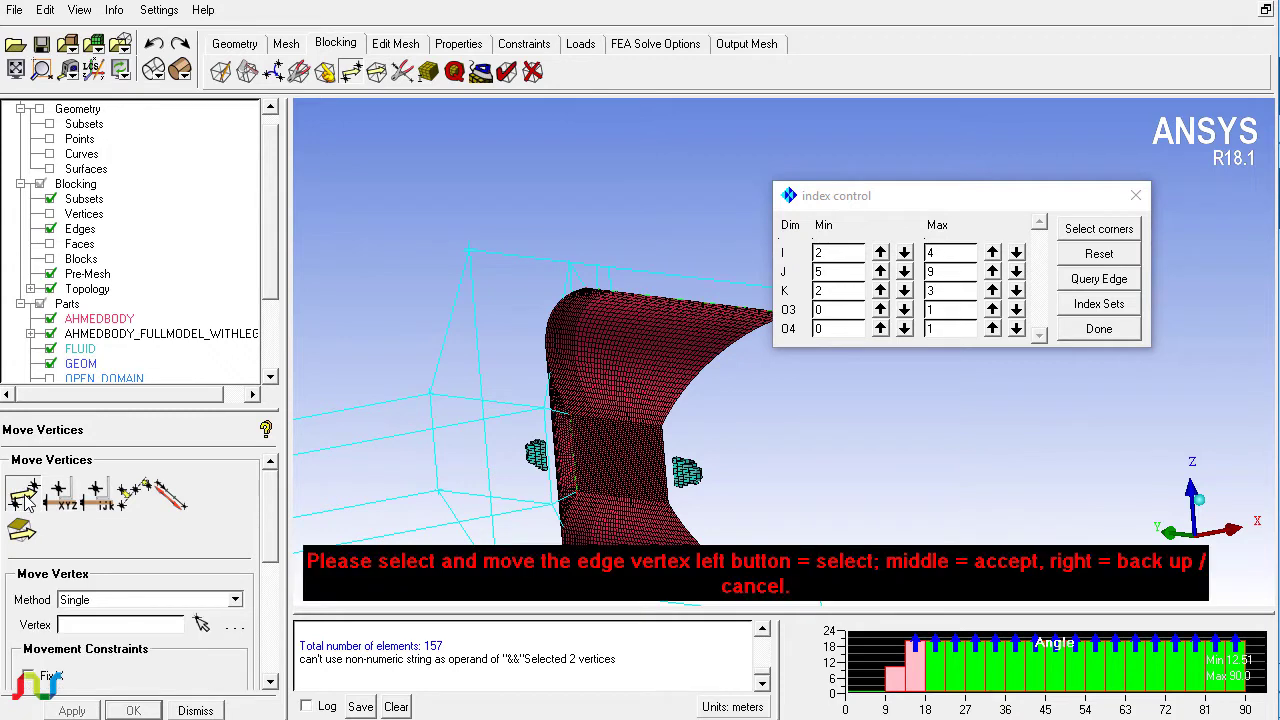
{"action": "scroll", "coordinate": [268, 520], "scroll_direction": "down", "scroll_amount": 3}
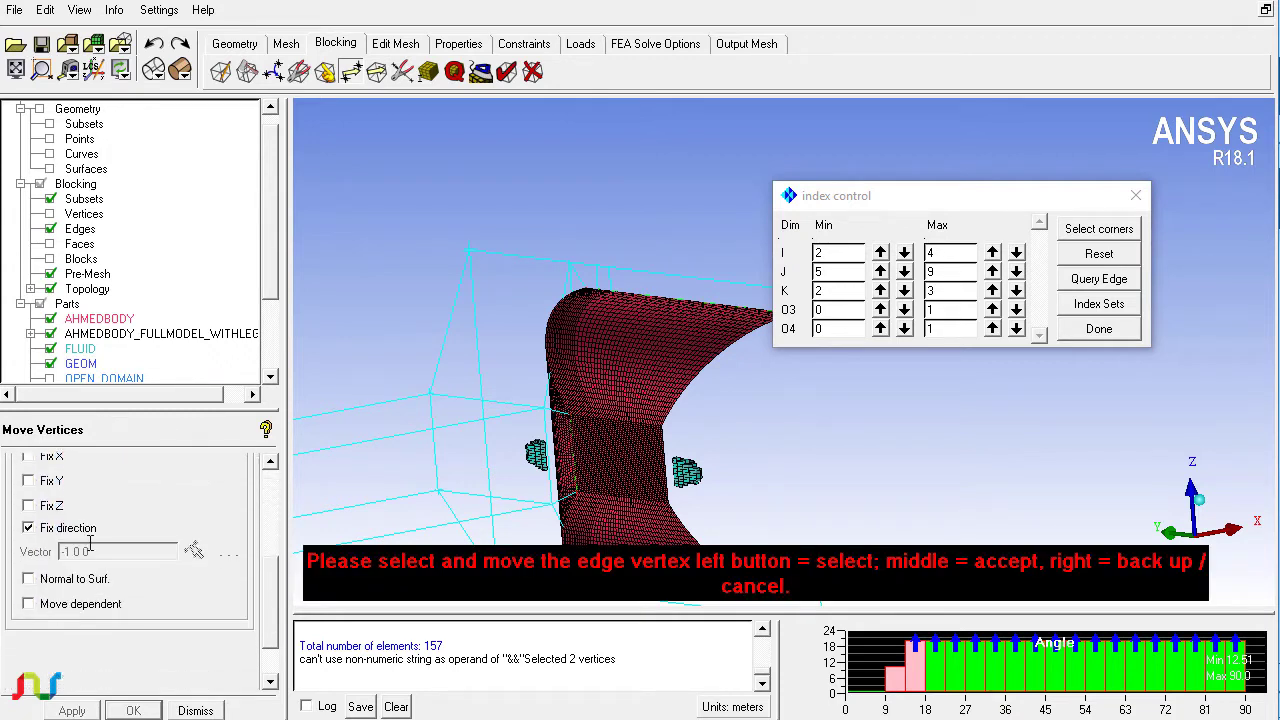
{"action": "left_click", "coordinate": [193, 551]}
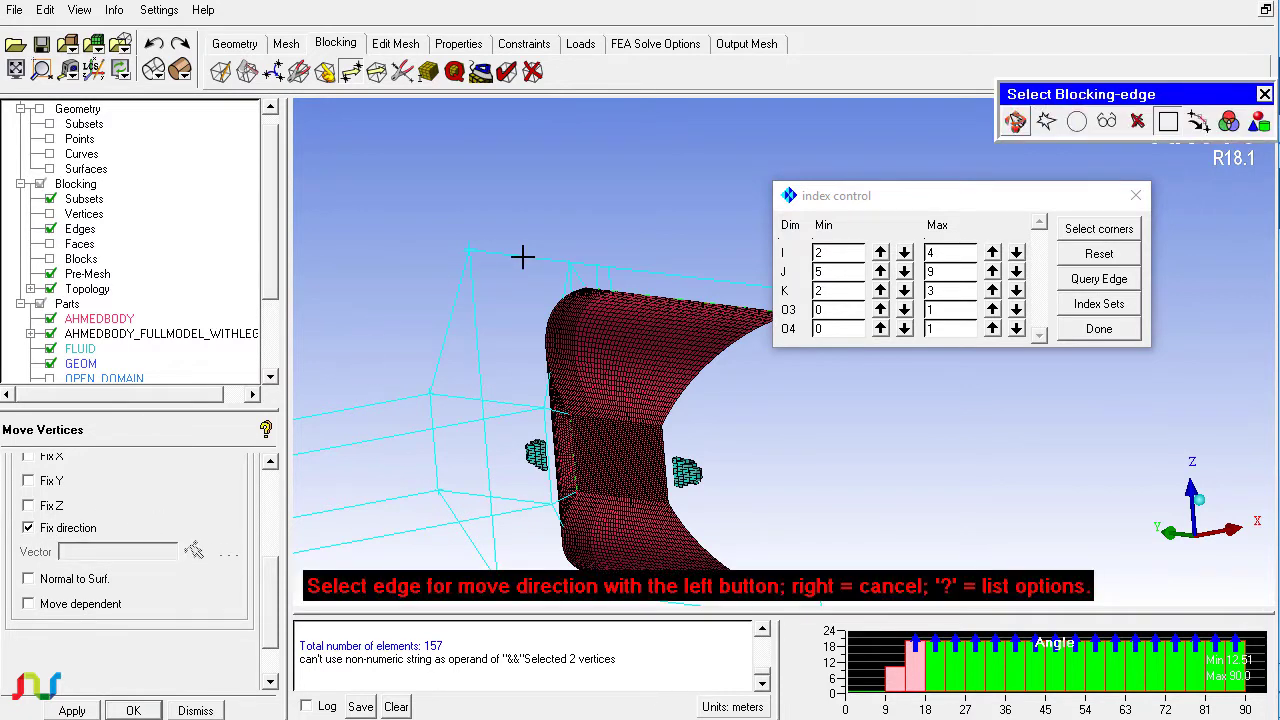
{"action": "right_click", "coordinate": [495, 210]}
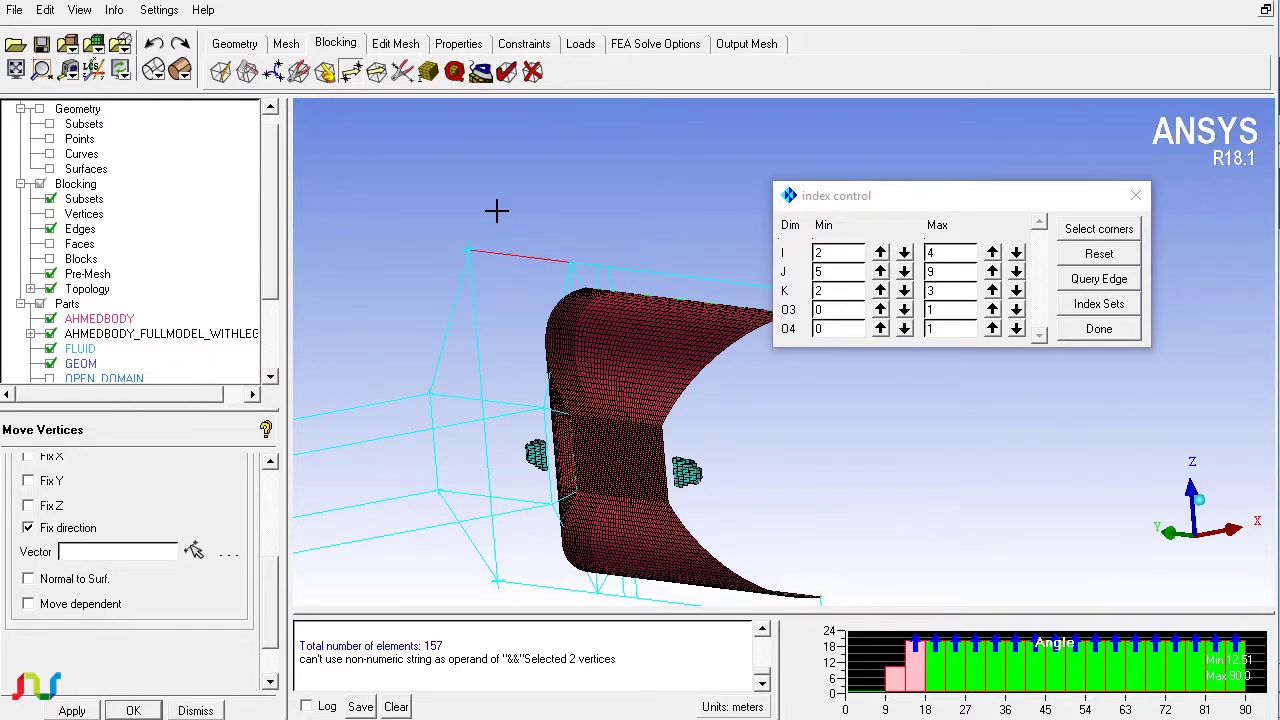
{"action": "left_click", "coordinate": [194, 552]}
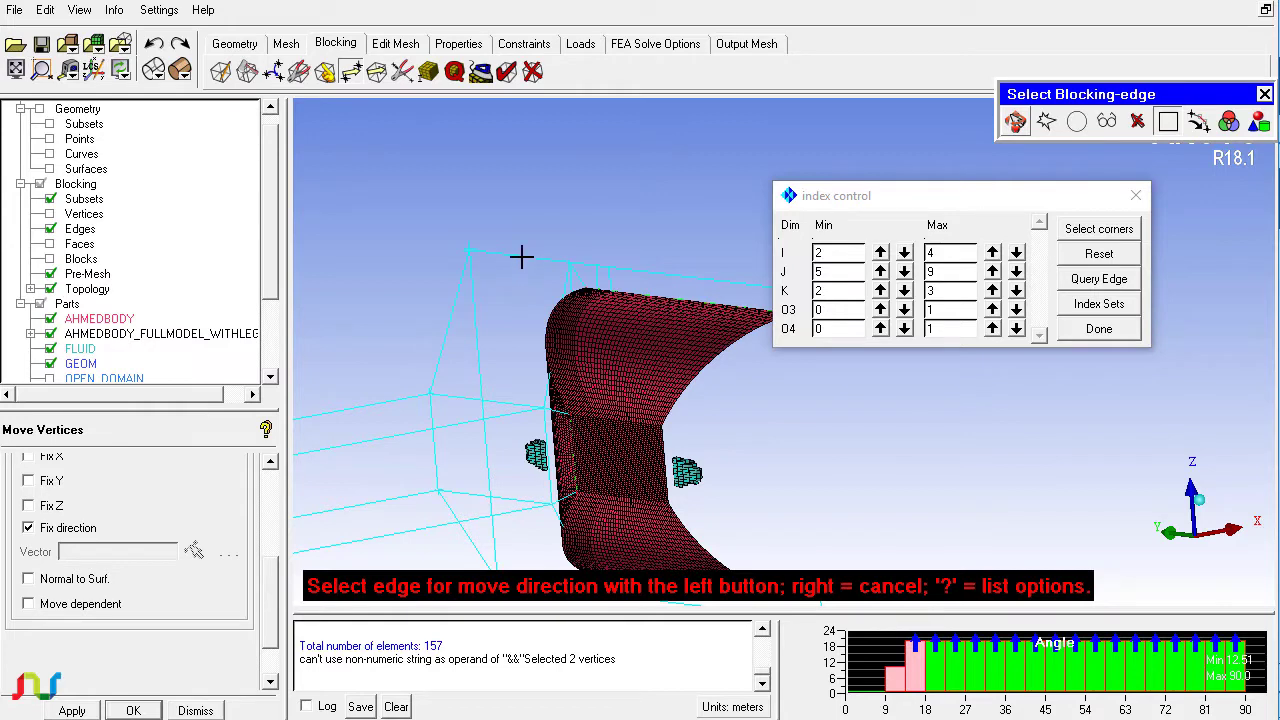
{"action": "right_click", "coordinate": [475, 326]}
- Recompute the pre-mesh and define the fixed move direction 1.21e-008 -1 0 from the upper lateral block edge ahead of the nose
{"action": "left_click", "coordinate": [194, 552]}
{"action": "left_click", "coordinate": [508, 275]}
{"action": "middle_click_drag", "start_coordinate": [513, 288], "coordinate": [546, 375]}
{"action": "left_click", "coordinate": [773, 521]}
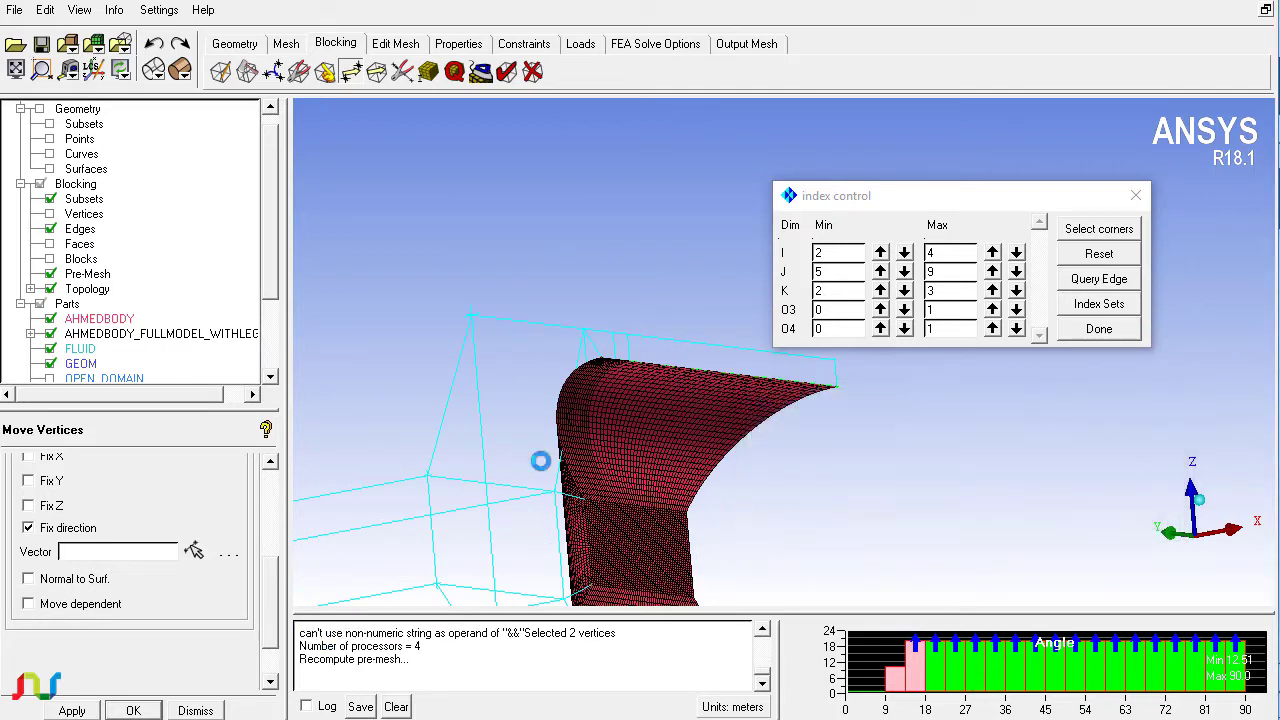
{"action": "left_click", "coordinate": [190, 547]}
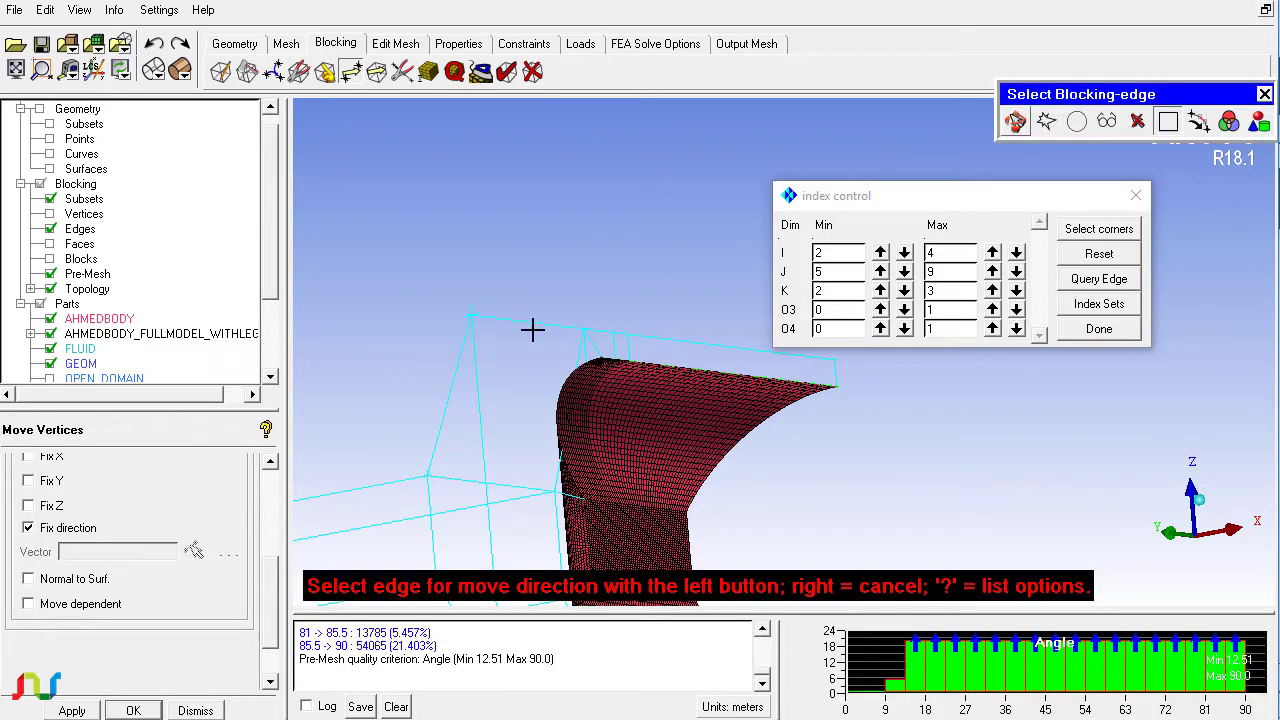
{"action": "left_click", "coordinate": [494, 328]}
{"action": "middle_click_drag", "start_coordinate": [409, 427], "coordinate": [467, 339]}
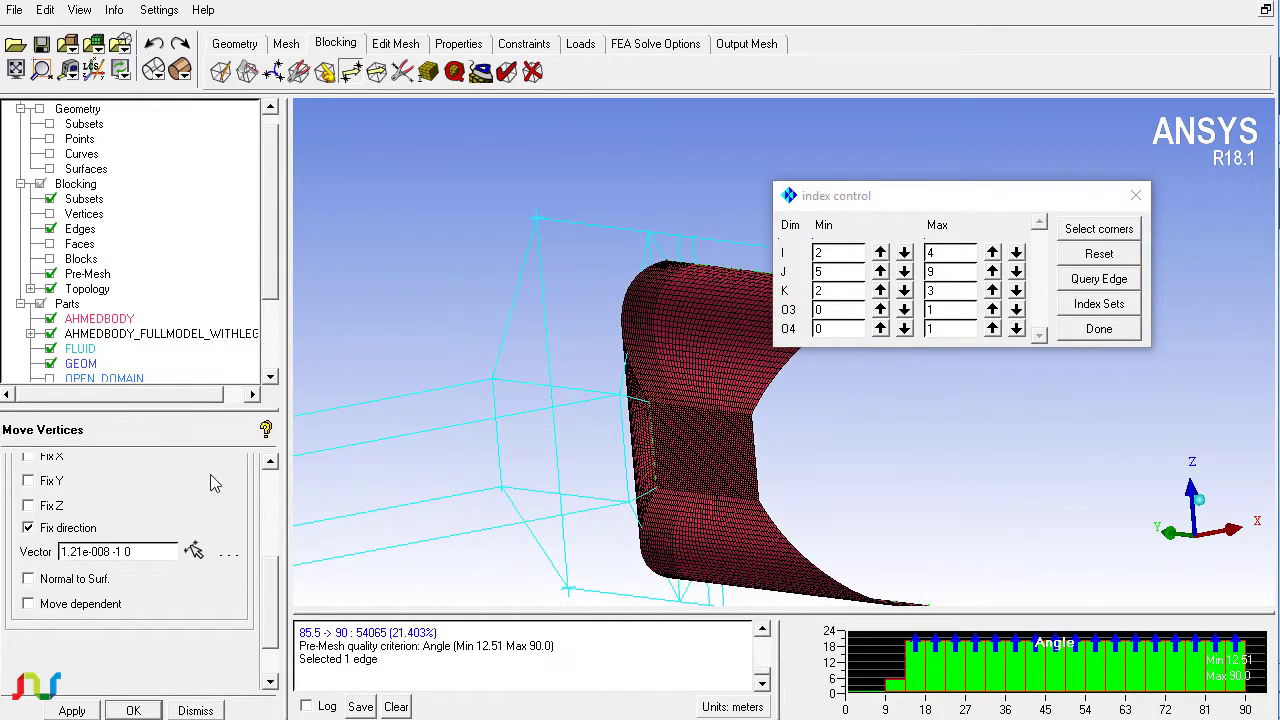
- Move the two vertices of the inner block's vertical edge ahead of the nose outward along the fixed direction and recompute the pre-mesh
{"action": "scroll", "coordinate": [276, 568], "scroll_direction": "up", "scroll_amount": 3}
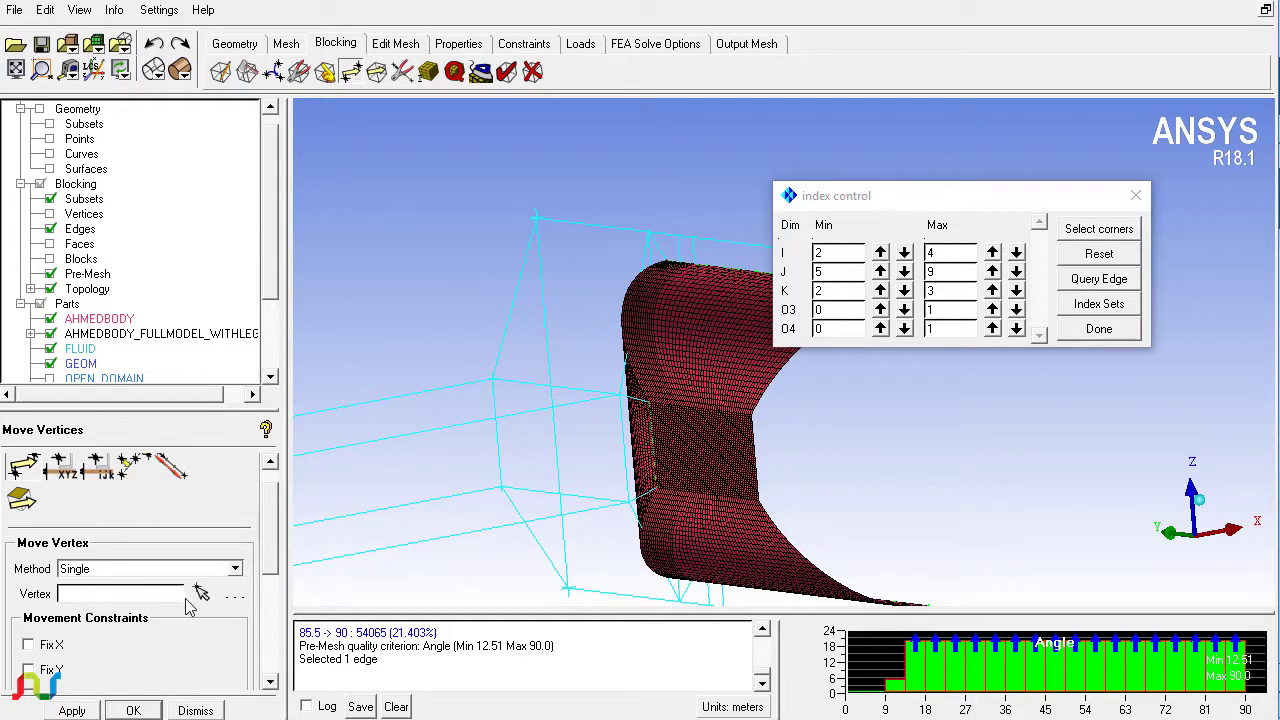
{"action": "left_click", "coordinate": [199, 594]}
{"action": "left_click_drag", "start_coordinate": [496, 384], "coordinate": [432, 376]}
{"action": "left_click_drag", "start_coordinate": [502, 490], "coordinate": [438, 490]}
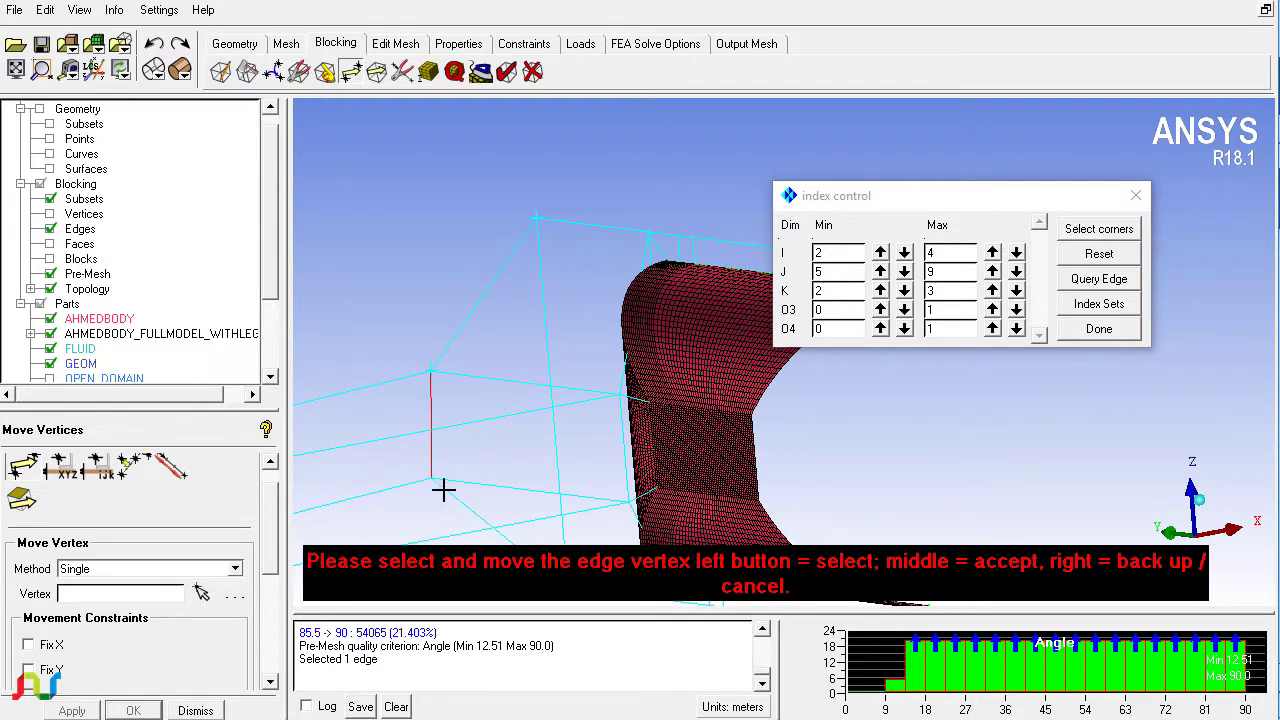
{"action": "middle_click", "coordinate": [436, 490]}
{"action": "left_click", "coordinate": [756, 526]}
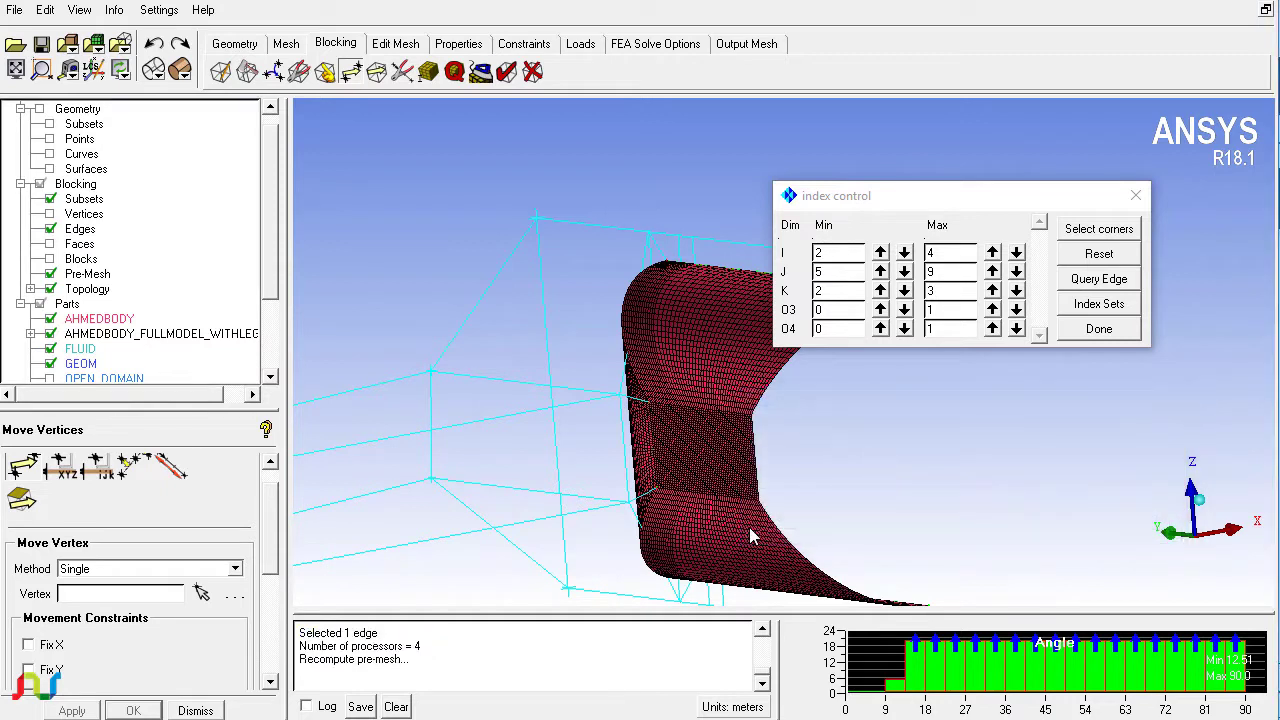
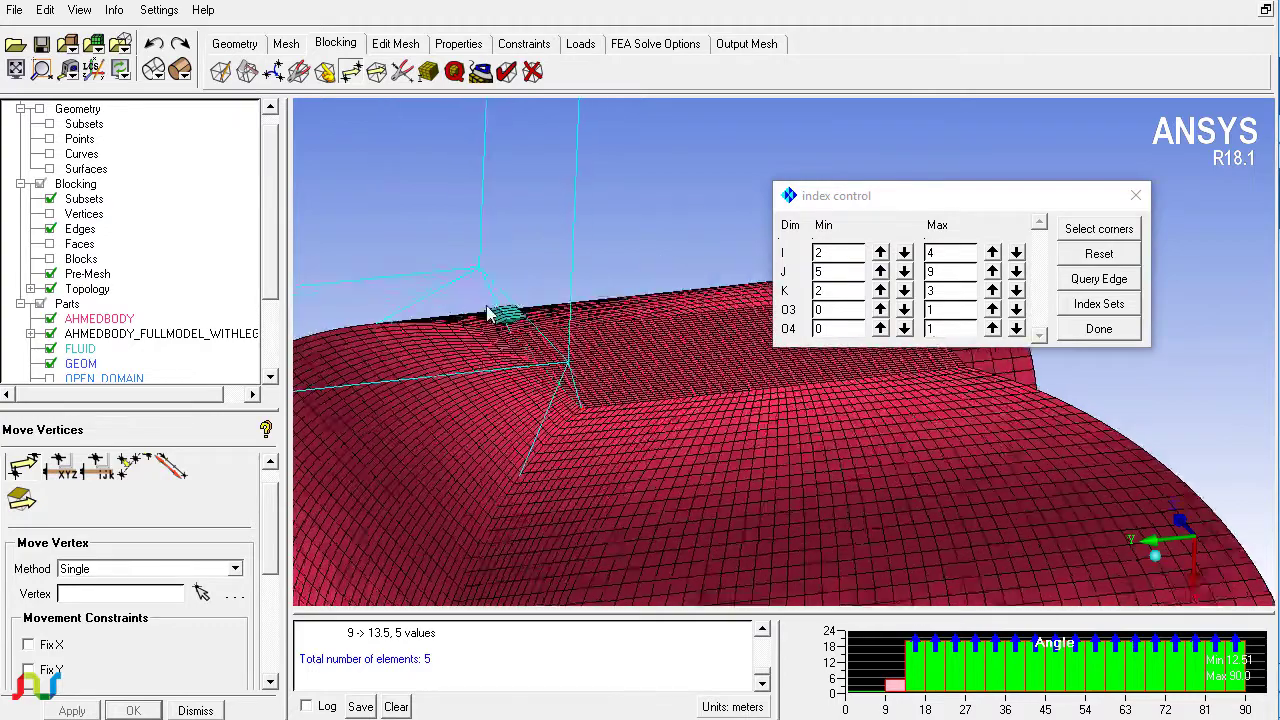
- Set up a Set Position location change from the body's nose corner vertex beside the highlighted elements, modifying only Y and Z
{"action": "middle_click_drag", "start_coordinate": [468, 418], "coordinate": [573, 424]}
{"action": "scroll", "coordinate": [573, 424], "scroll_direction": "up", "scroll_amount": 1}
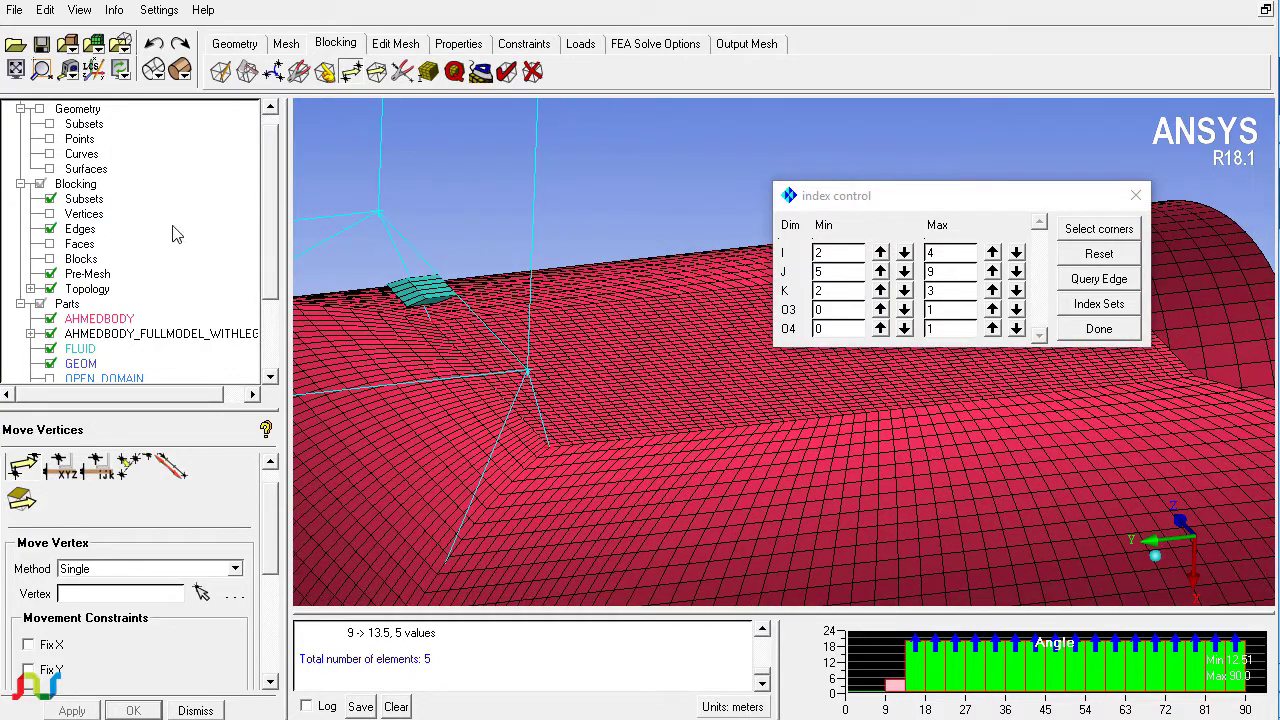
{"action": "left_click", "coordinate": [62, 468]}
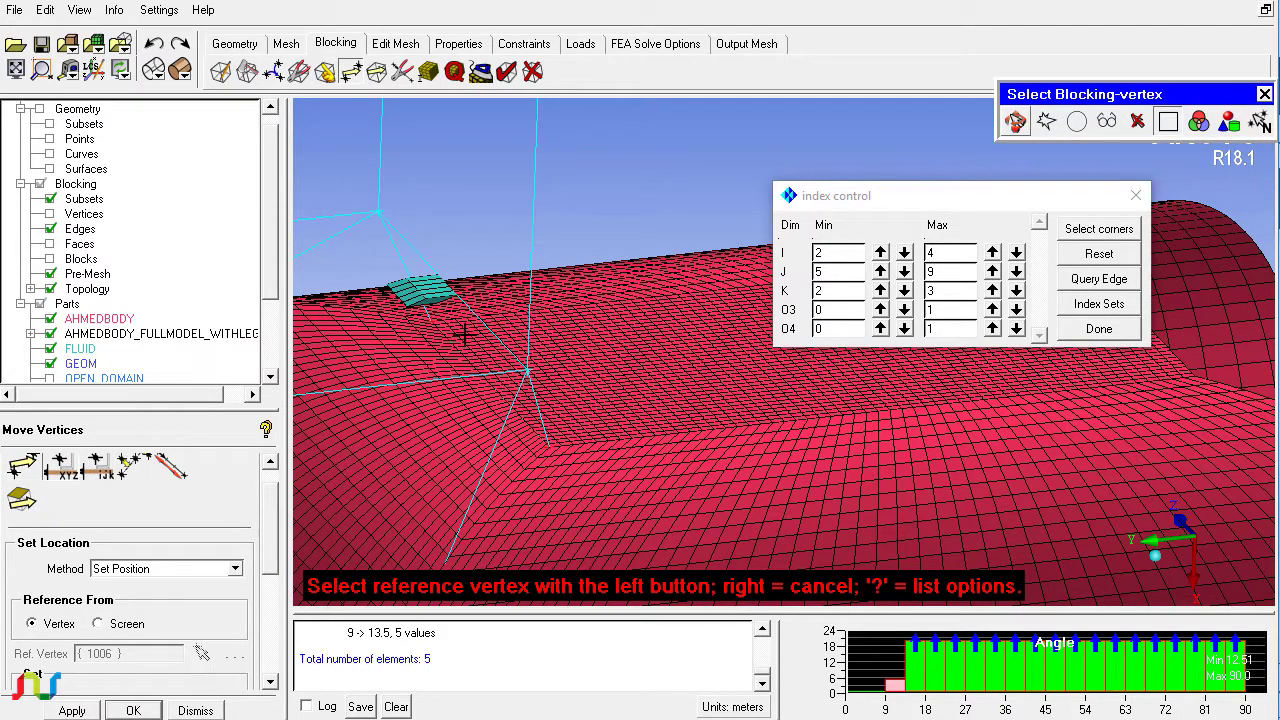
{"action": "left_click", "coordinate": [406, 407]}
{"action": "left_click_drag", "start_coordinate": [276, 522], "coordinate": [284, 604]}
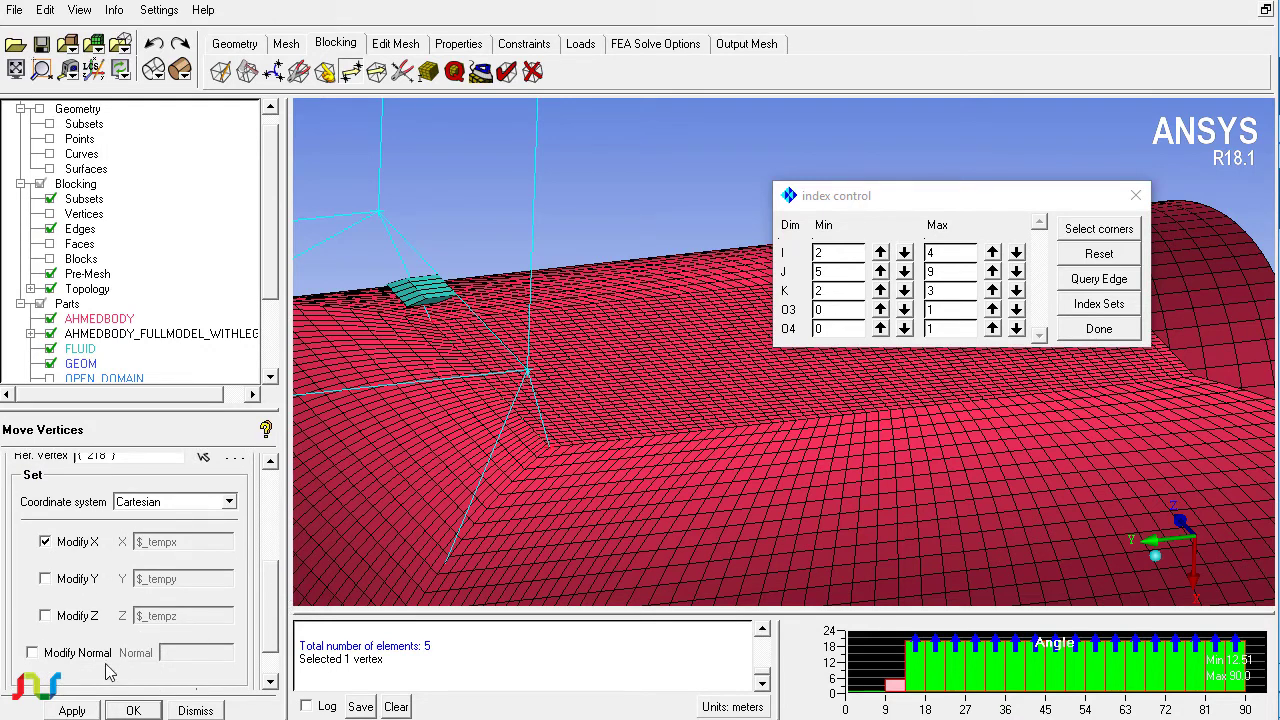
{"action": "left_click", "coordinate": [86, 617]}
{"action": "left_click", "coordinate": [80, 580]}
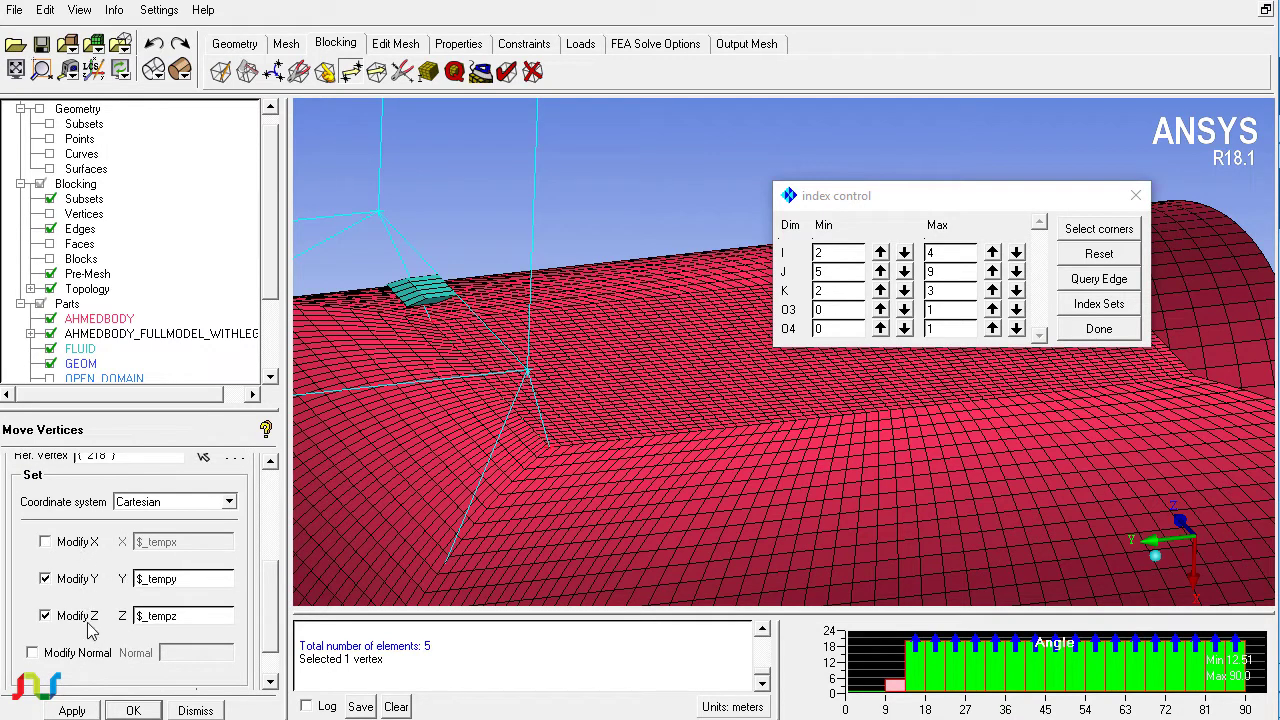
- Set the outer block vertex above the reference corner to its Y and Z location and recompute the pre-mesh
{"action": "left_click_drag", "start_coordinate": [277, 604], "coordinate": [268, 660]}
{"action": "left_click", "coordinate": [203, 650]}
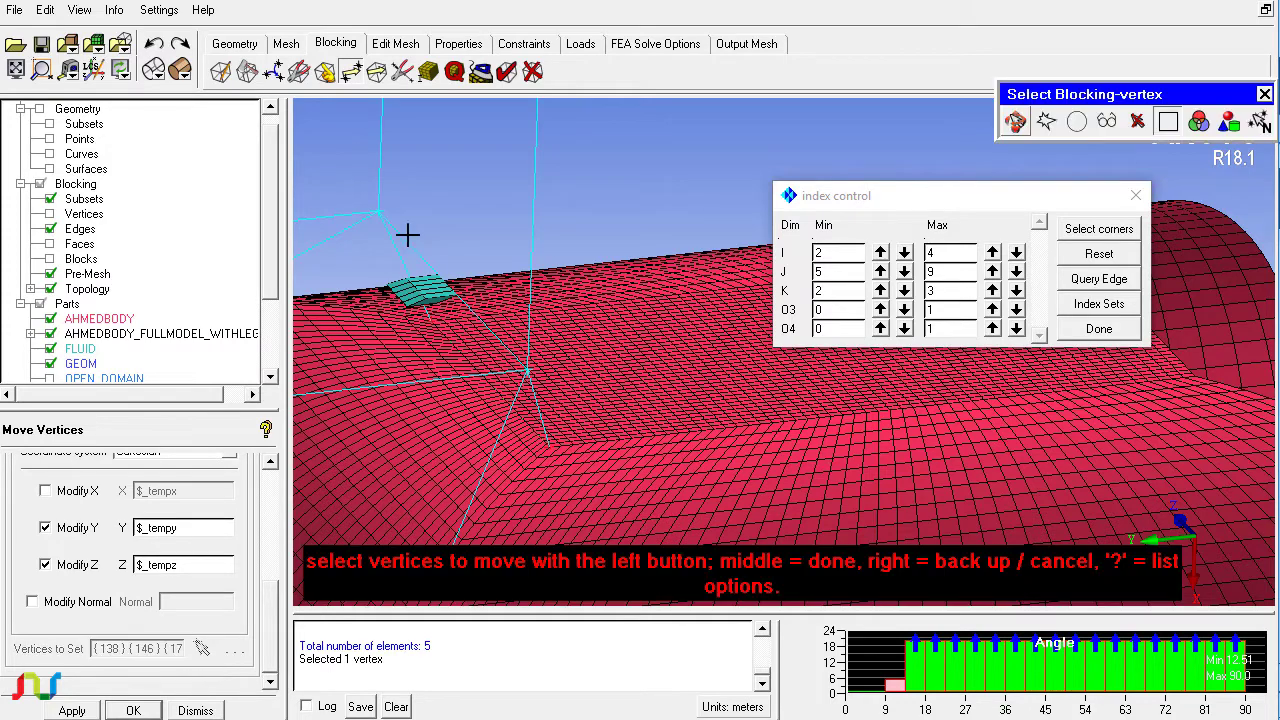
{"action": "left_click", "coordinate": [381, 214]}
{"action": "middle_click", "coordinate": [428, 257]}
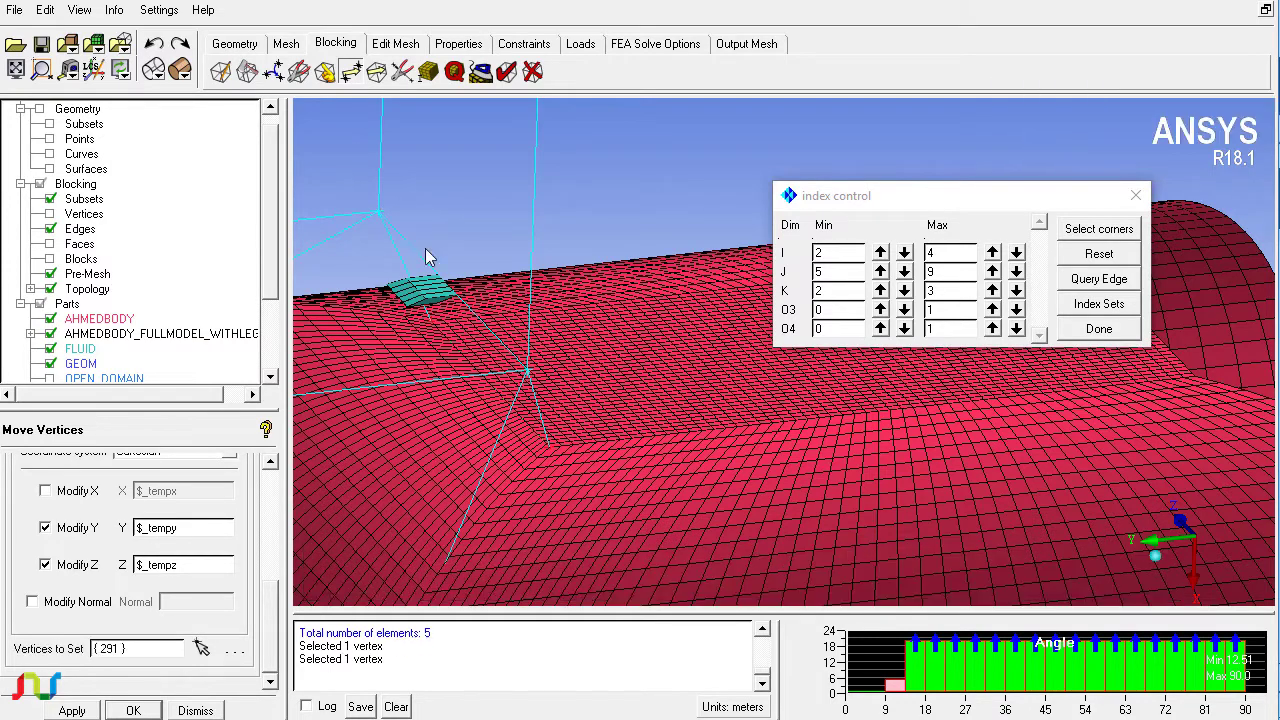
{"action": "left_click", "coordinate": [85, 711]}
{"action": "left_click", "coordinate": [770, 516]}
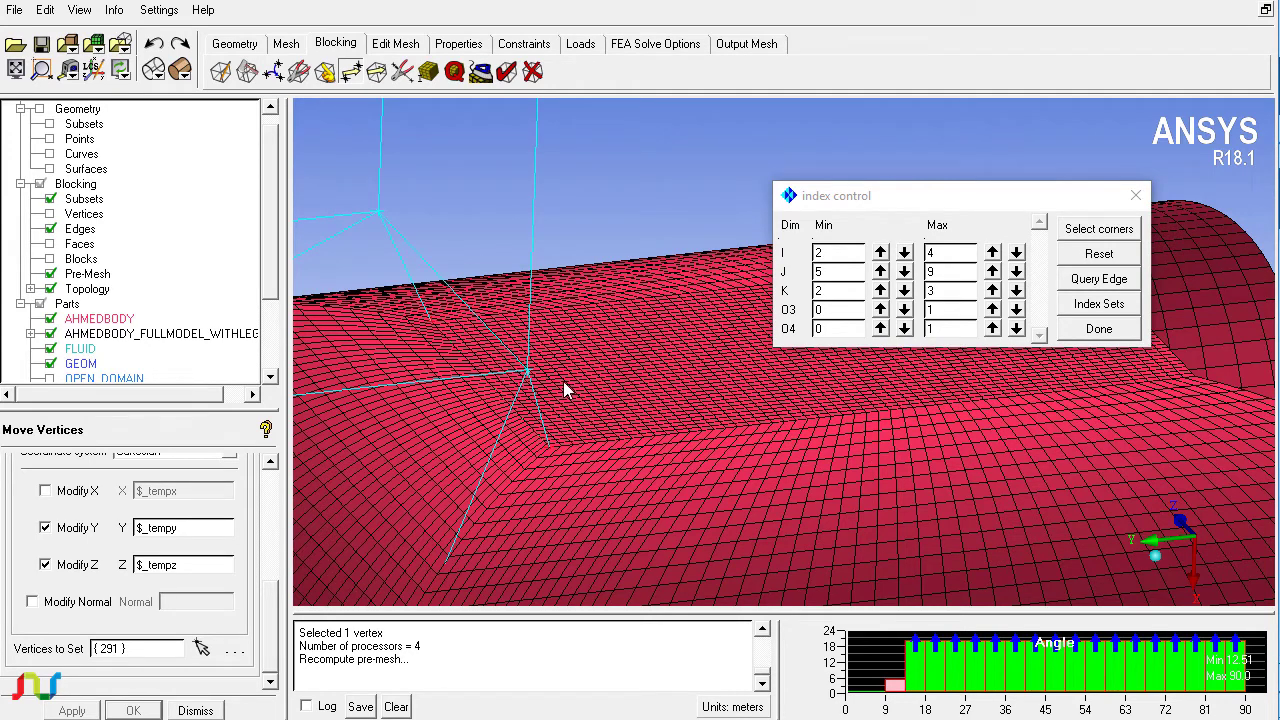
- Hide the pre-mesh and match the adjacent outer block vertex's Y and Z to the body corner vertex beneath it
{"action": "left_click", "coordinate": [51, 275]}
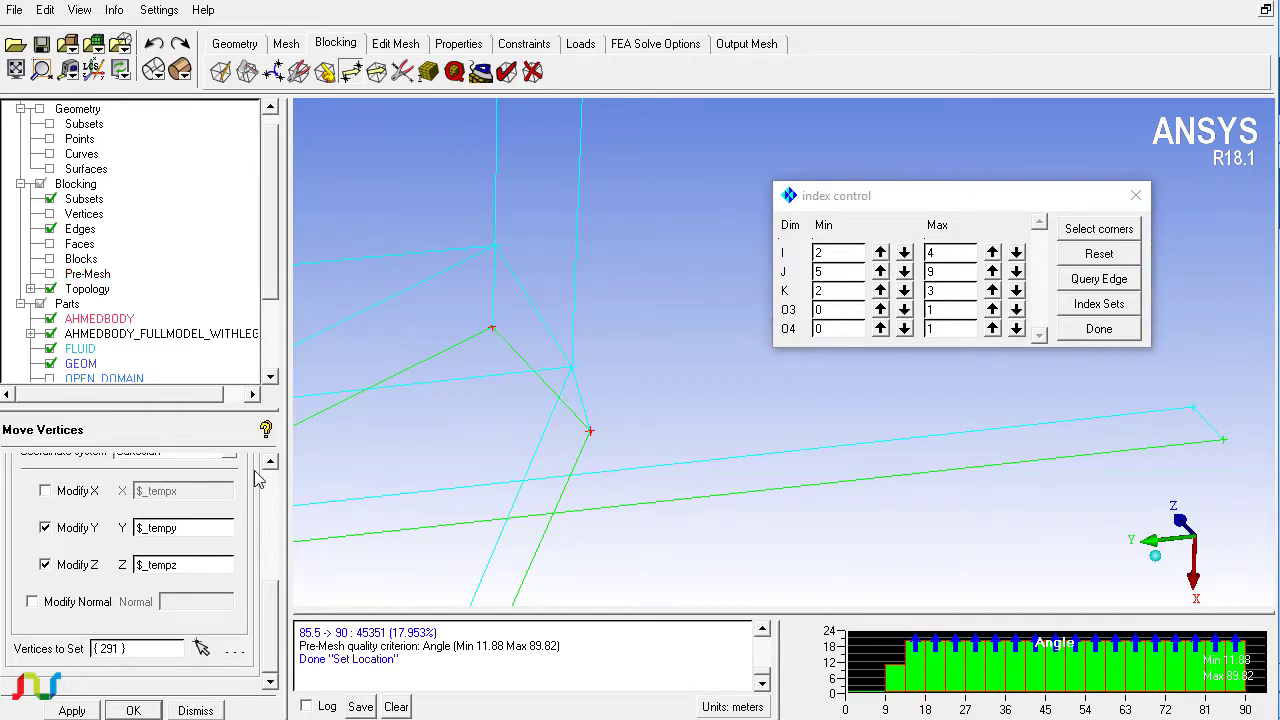
{"action": "scroll", "coordinate": [268, 466], "scroll_direction": "up", "scroll_amount": 2}
{"action": "left_click", "coordinate": [204, 454]}
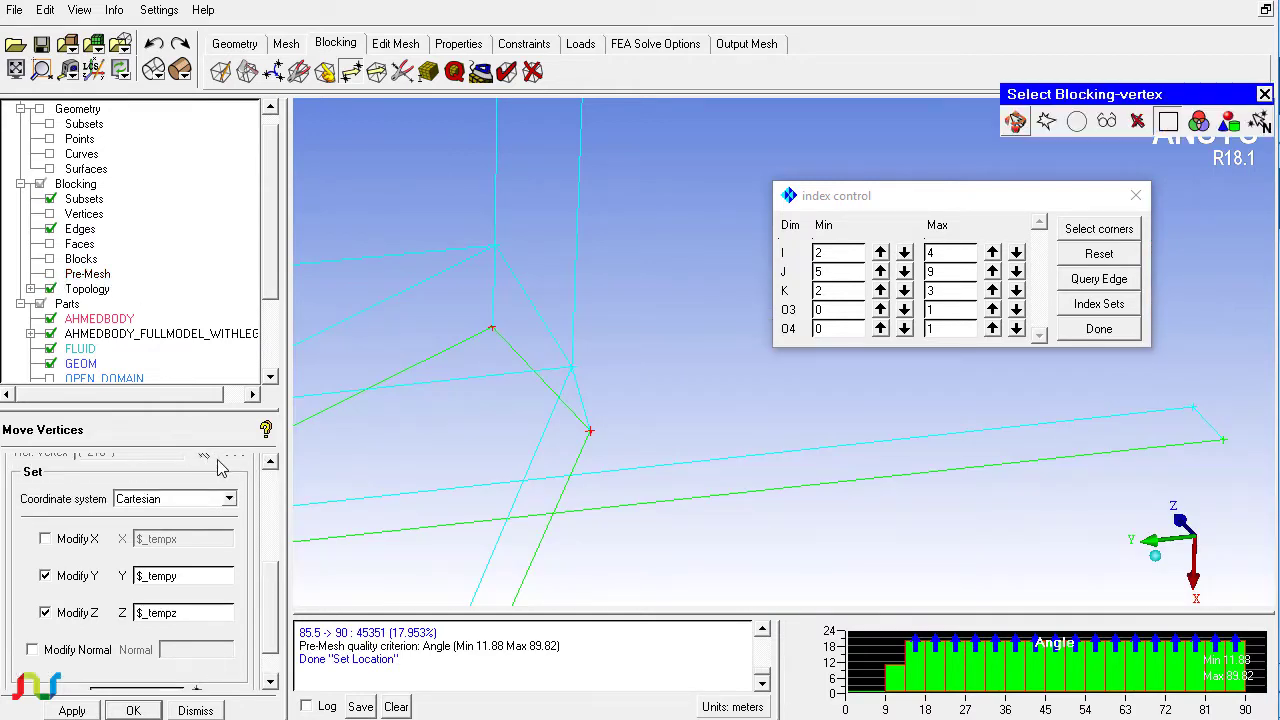
{"action": "left_click", "coordinate": [588, 434]}
{"action": "left_click", "coordinate": [196, 688]}
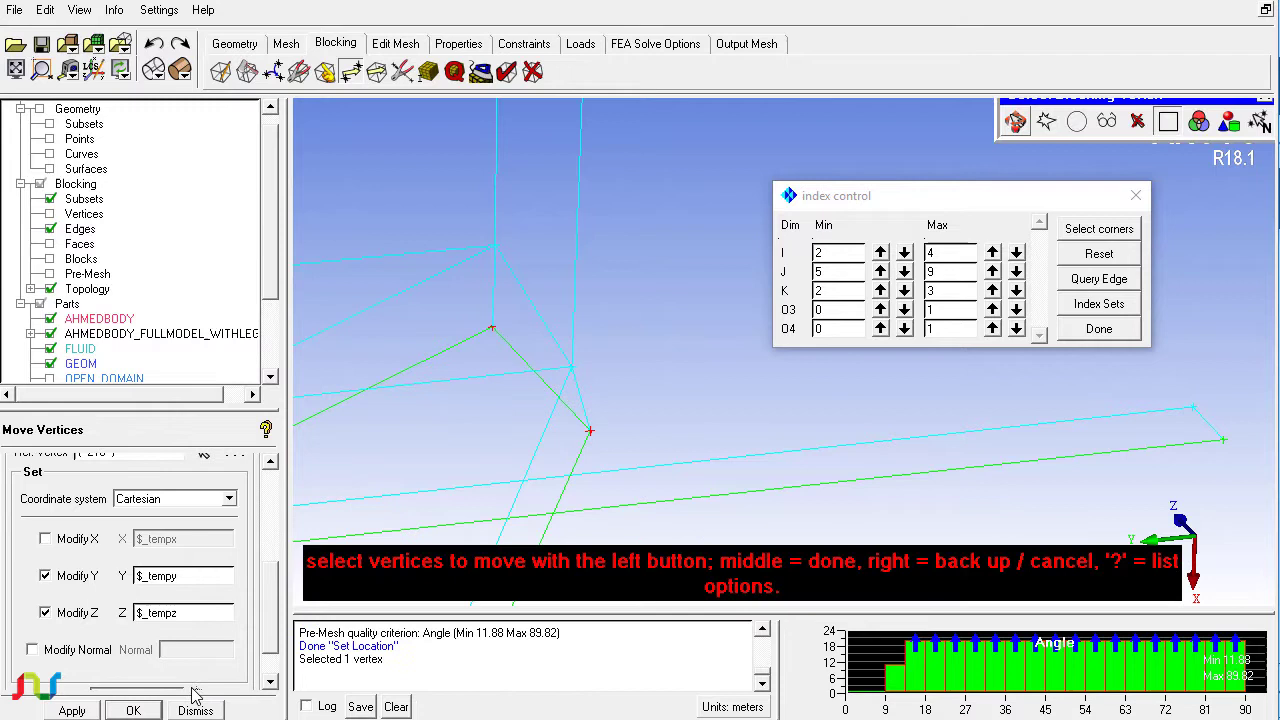
{"action": "left_click", "coordinate": [598, 371]}
{"action": "left_click", "coordinate": [71, 710]}
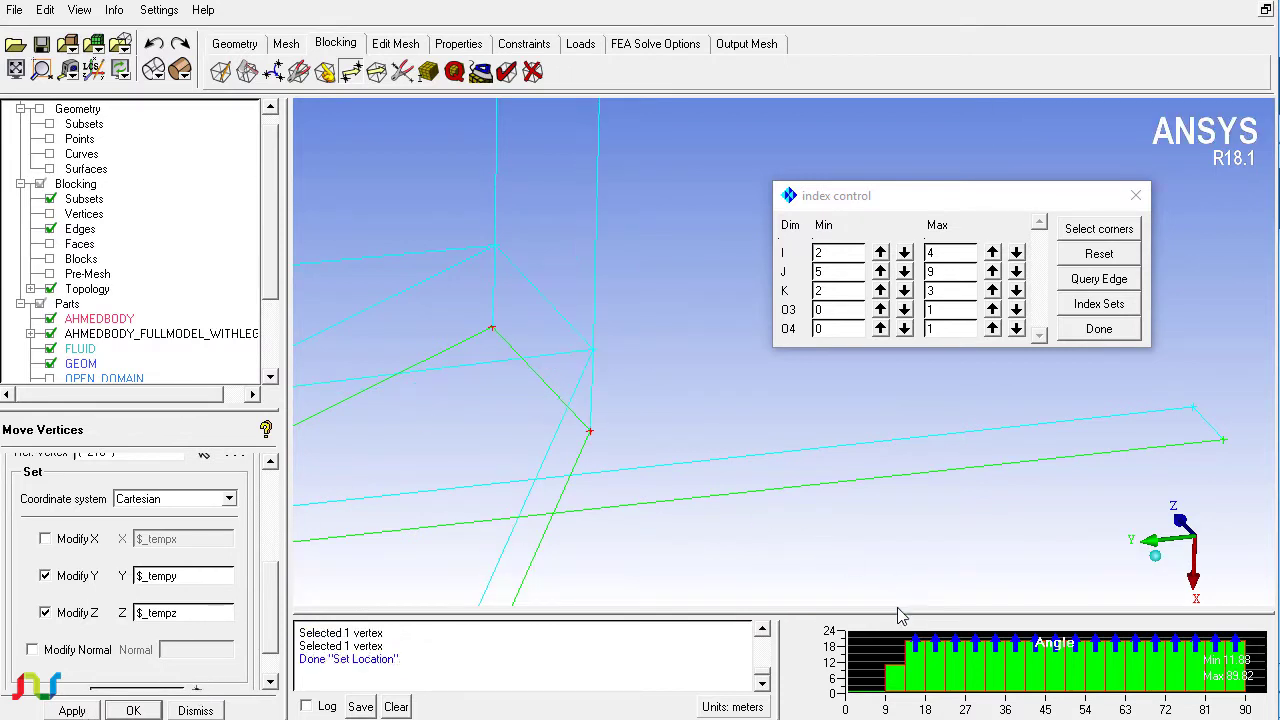
- Redisplay and recompute the pre-mesh, and highlight the elements in the 9 to 13.5 angle range
{"action": "right_click", "coordinate": [896, 651]}
{"action": "left_click", "coordinate": [900, 652]}
{"action": "left_click", "coordinate": [178, 538]}
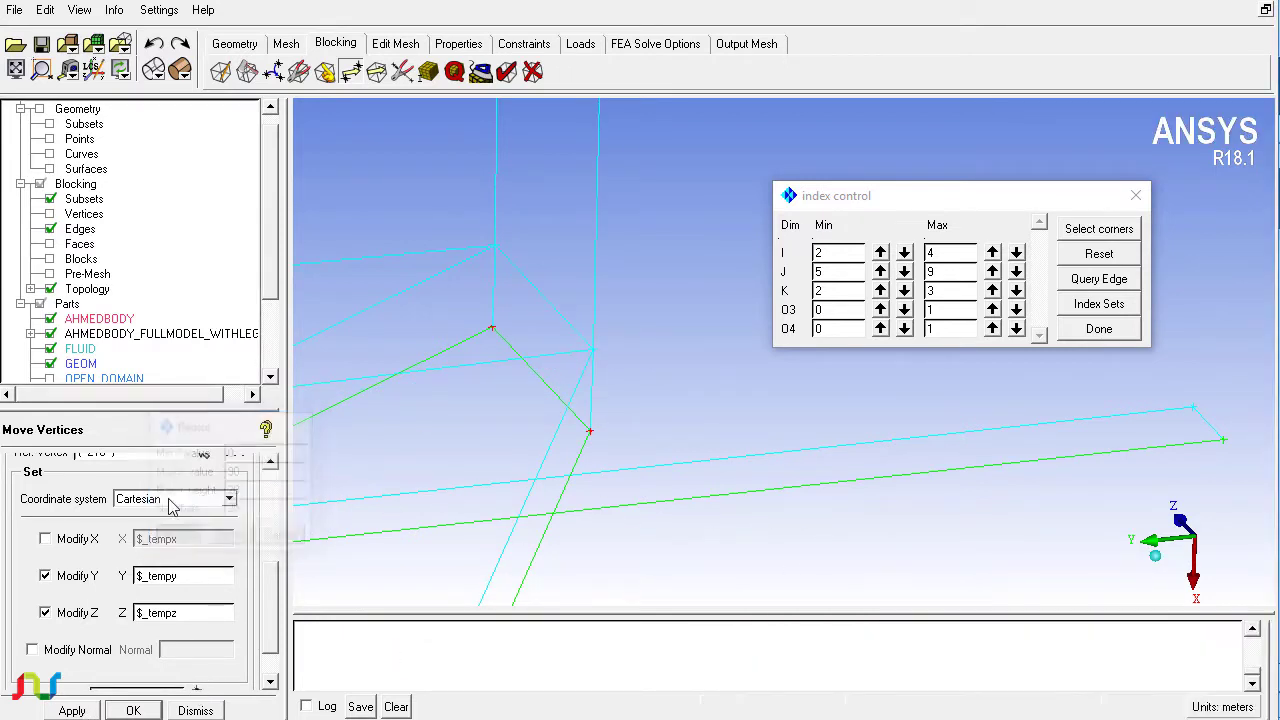
{"action": "left_click", "coordinate": [50, 274]}
{"action": "left_click", "coordinate": [772, 518]}
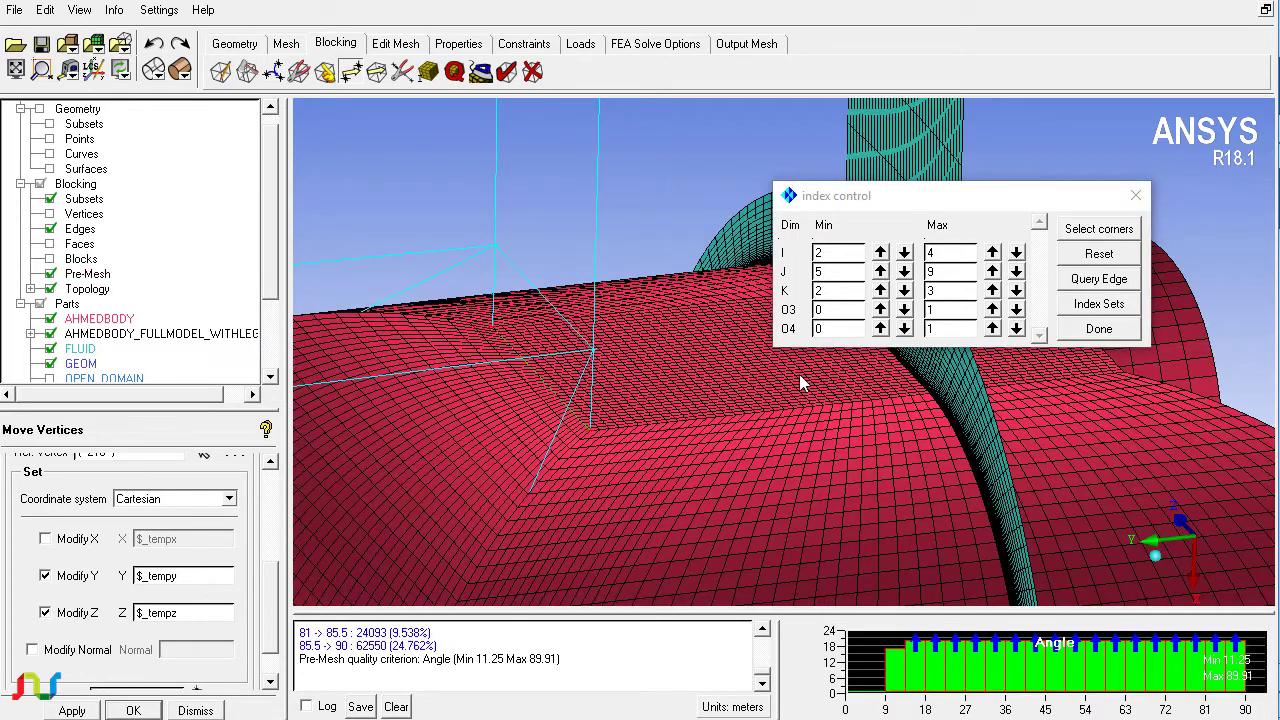
{"action": "left_click", "coordinate": [898, 684]}
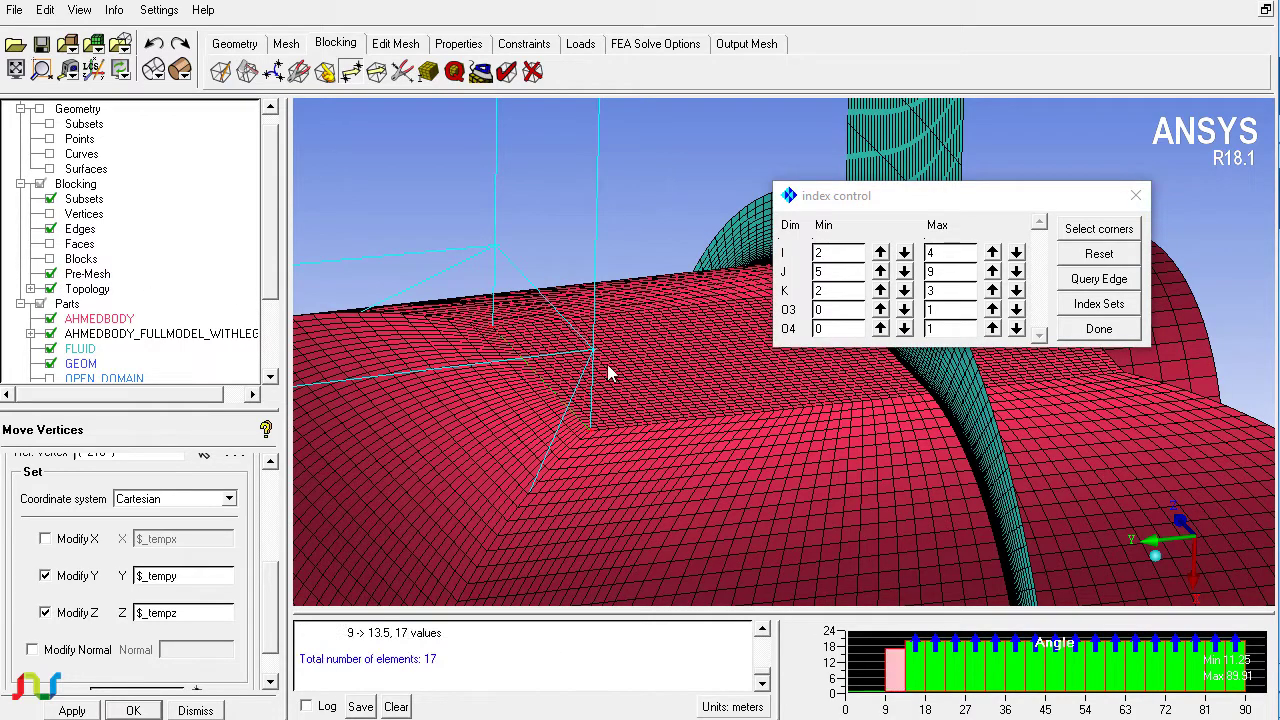
- Examine where the highlighted low-angle elements lie relative to the nose surface and the surrounding block edges
{"action": "left_click_drag", "start_coordinate": [610, 333], "coordinate": [519, 269]}
{"action": "left_click_drag", "start_coordinate": [533, 207], "coordinate": [535, 390]}
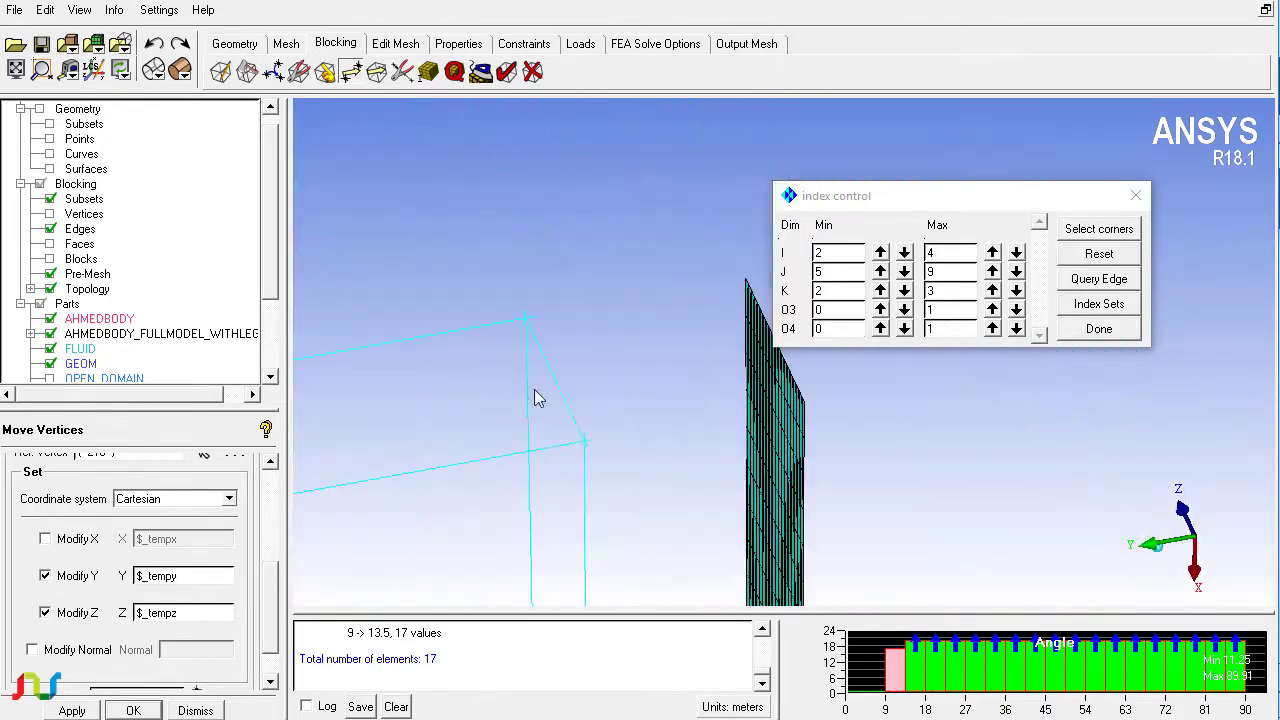
{"action": "right_click_drag", "start_coordinate": [535, 398], "coordinate": [545, 360]}
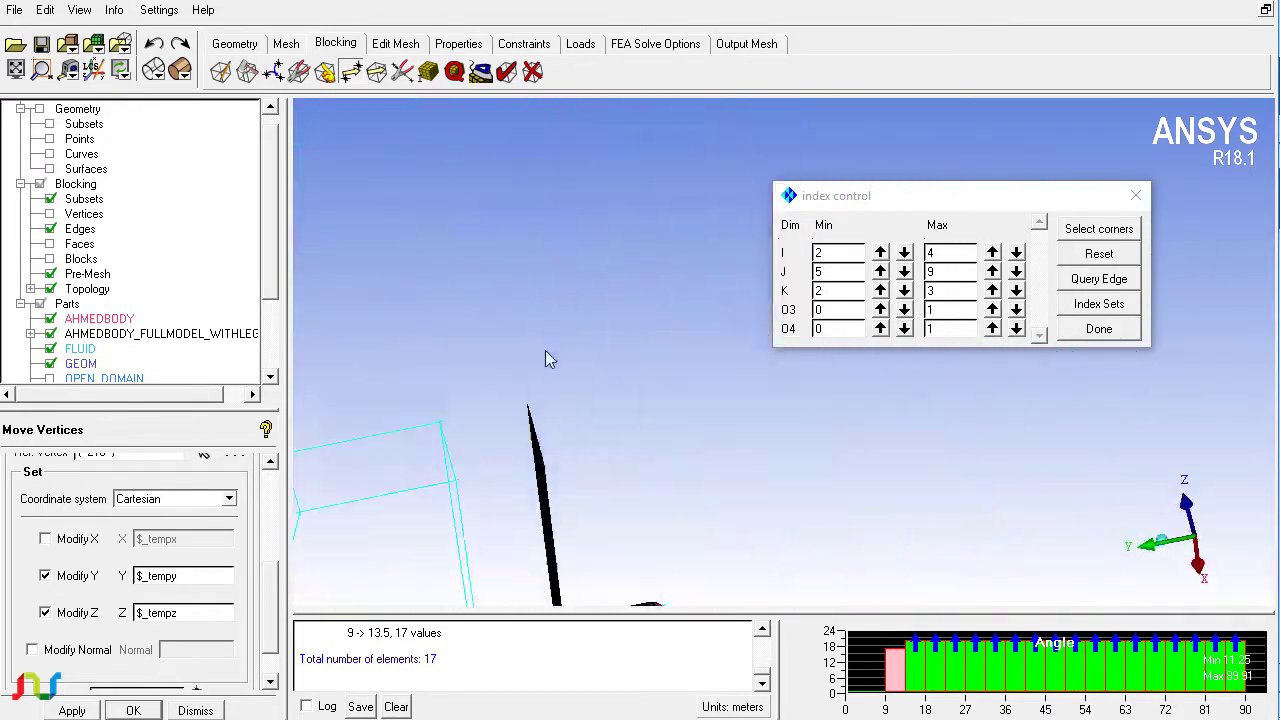
{"action": "middle_click_drag", "start_coordinate": [545, 350], "coordinate": [577, 30]}
{"action": "left_click", "coordinate": [533, 43]}
{"action": "left_click_drag", "start_coordinate": [541, 147], "coordinate": [652, 91]}
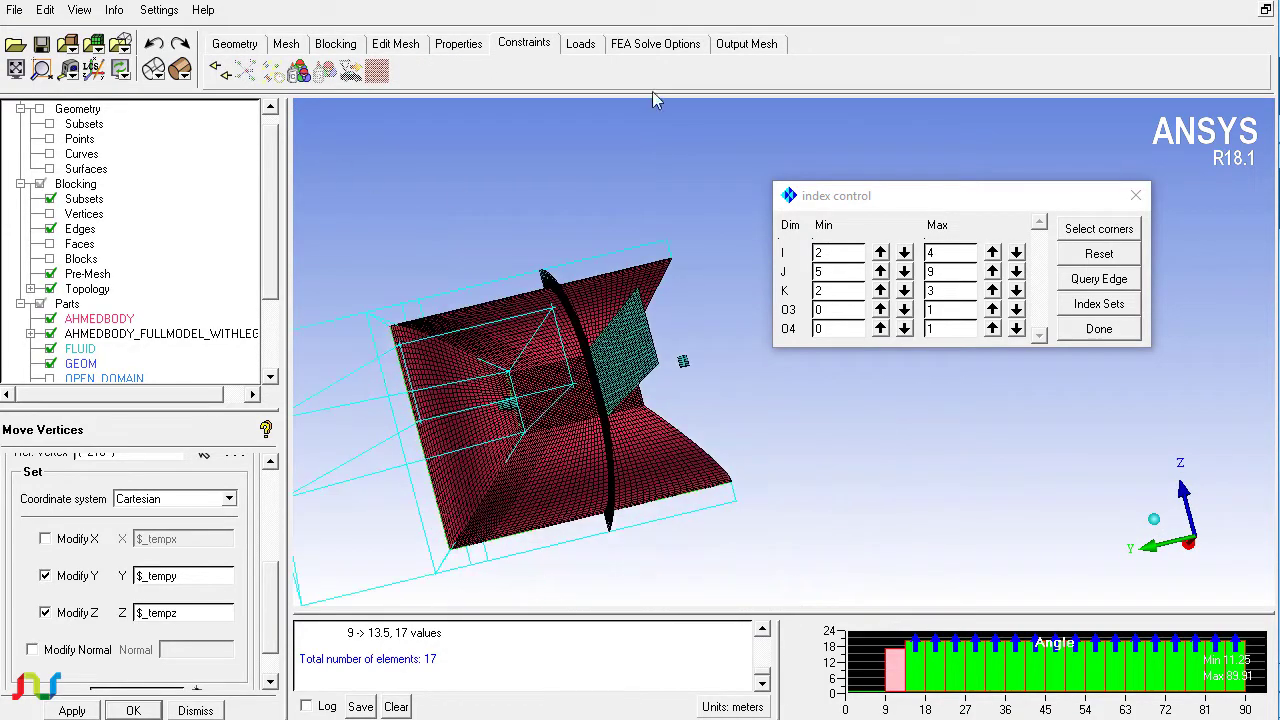
{"action": "left_click_drag", "start_coordinate": [580, 398], "coordinate": [563, 60]}
{"action": "right_click_drag", "start_coordinate": [588, 200], "coordinate": [611, 329]}
{"action": "middle_click_drag", "start_coordinate": [611, 329], "coordinate": [685, 460]}
{"action": "right_click_drag", "start_coordinate": [630, 140], "coordinate": [517, 317]}
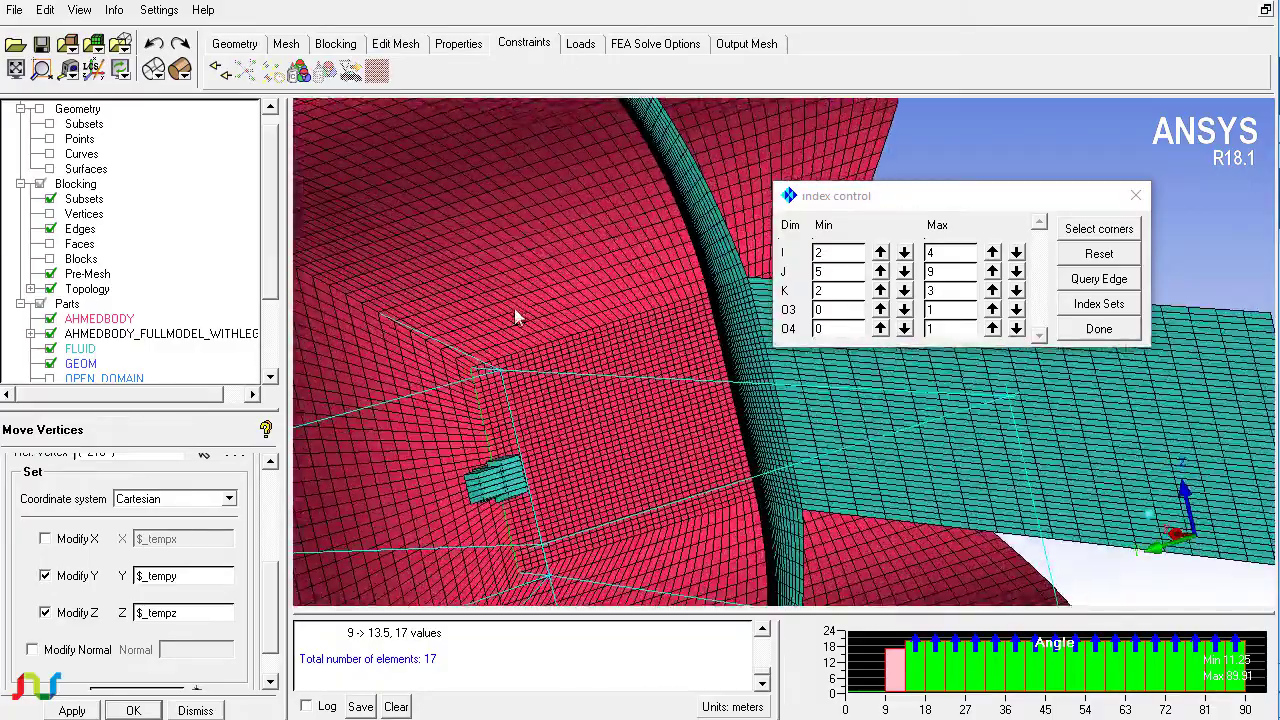
{"action": "middle_click_drag", "start_coordinate": [420, 385], "coordinate": [577, 258]}
{"action": "left_click_drag", "start_coordinate": [576, 258], "coordinate": [551, 414]}
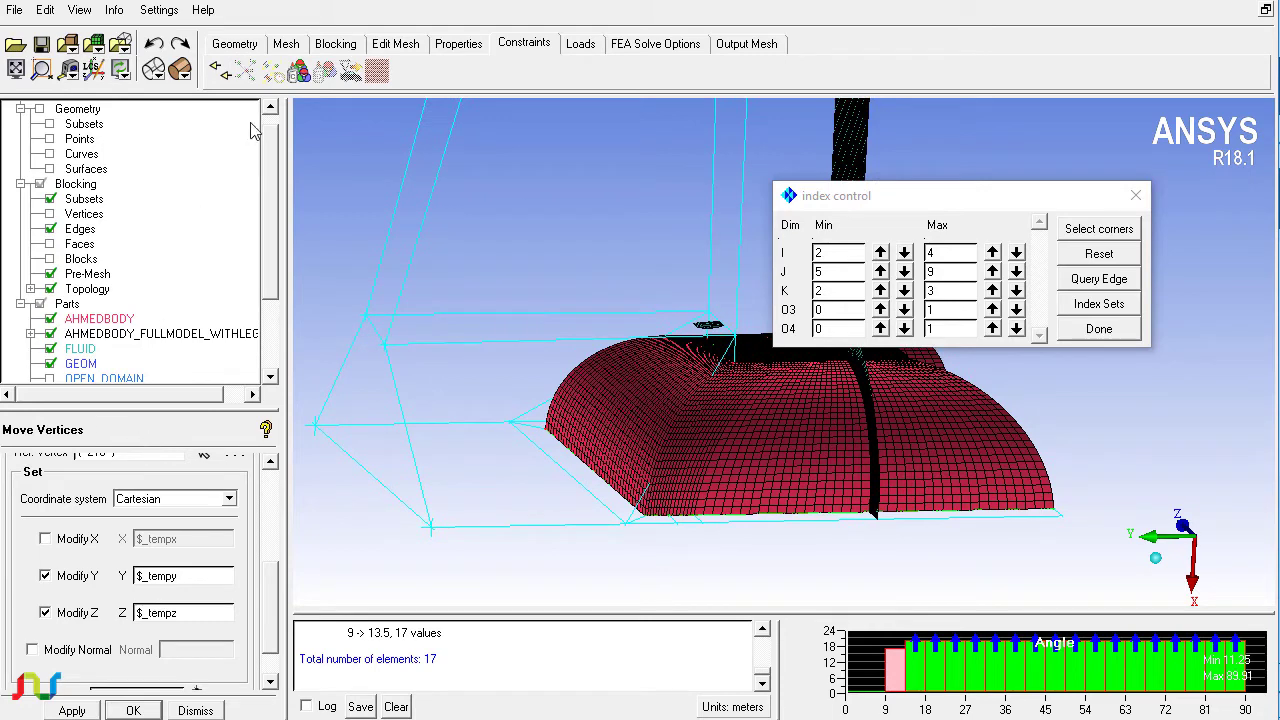
- Restrict the location change to Z and try to align the front block vertex with the outer vertex behind it
{"action": "left_click_drag", "start_coordinate": [266, 599], "coordinate": [268, 539]}
{"action": "left_click_drag", "start_coordinate": [564, 424], "coordinate": [683, 409]}
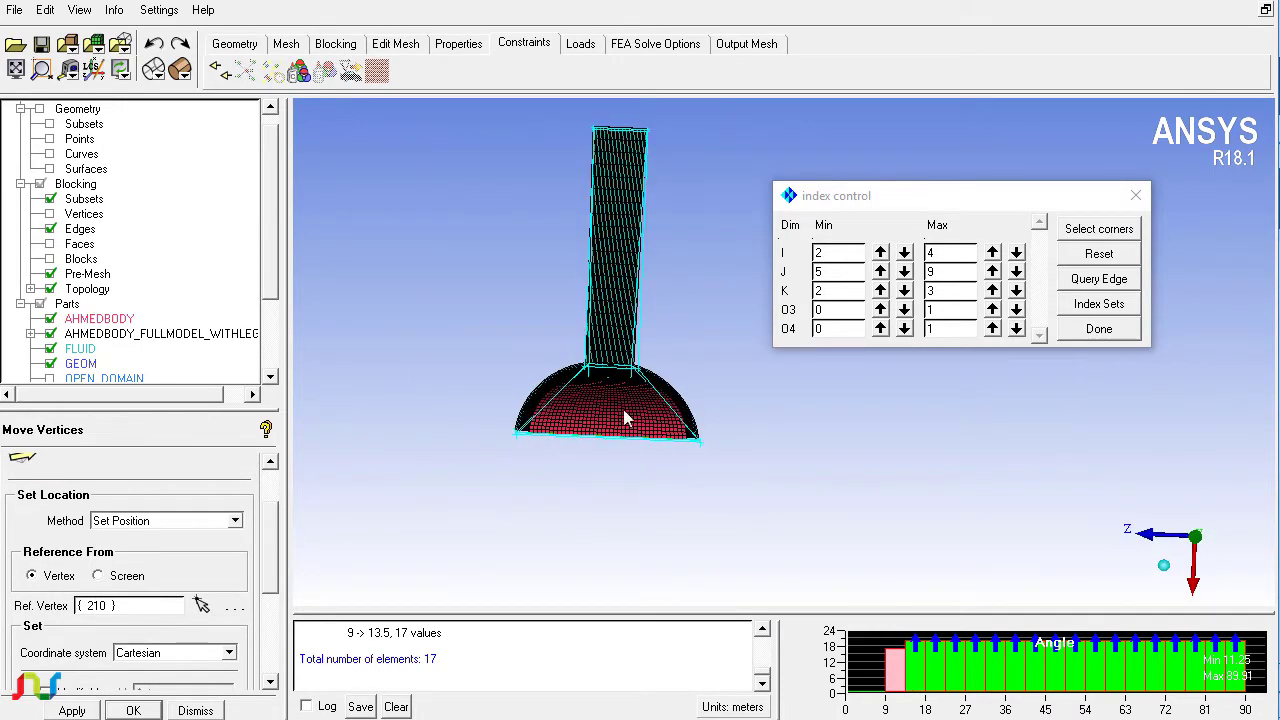
{"action": "right_click_drag", "start_coordinate": [623, 409], "coordinate": [627, 313]}
{"action": "middle_click_drag", "start_coordinate": [510, 366], "coordinate": [624, 377]}
{"action": "left_click_drag", "start_coordinate": [624, 384], "coordinate": [557, 410]}
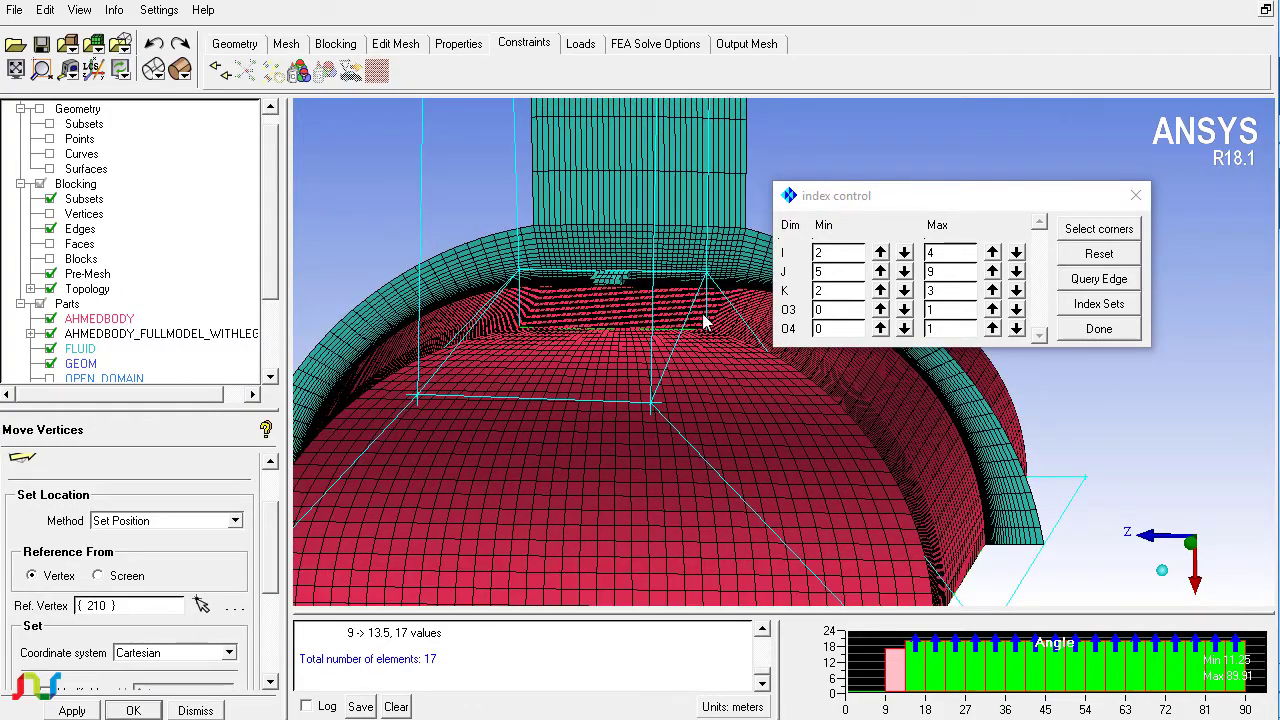
{"action": "middle_click_drag", "start_coordinate": [658, 376], "coordinate": [691, 393]}
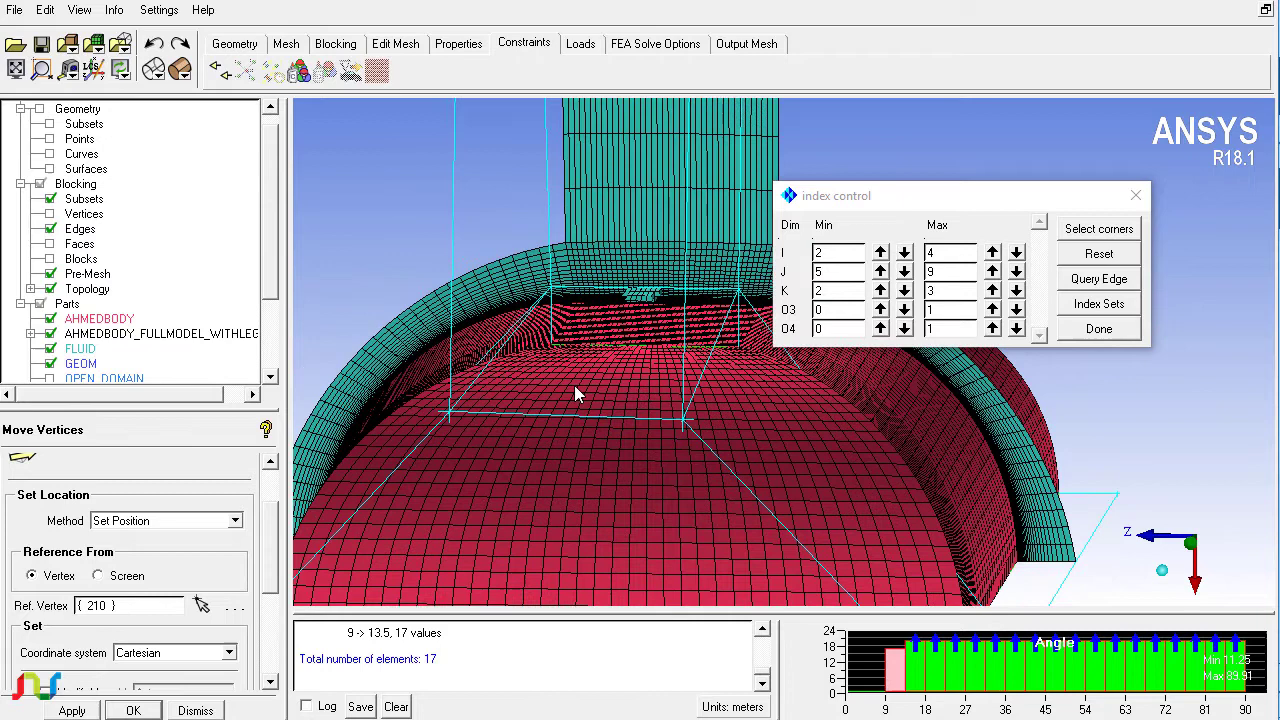
{"action": "left_click", "coordinate": [201, 604]}
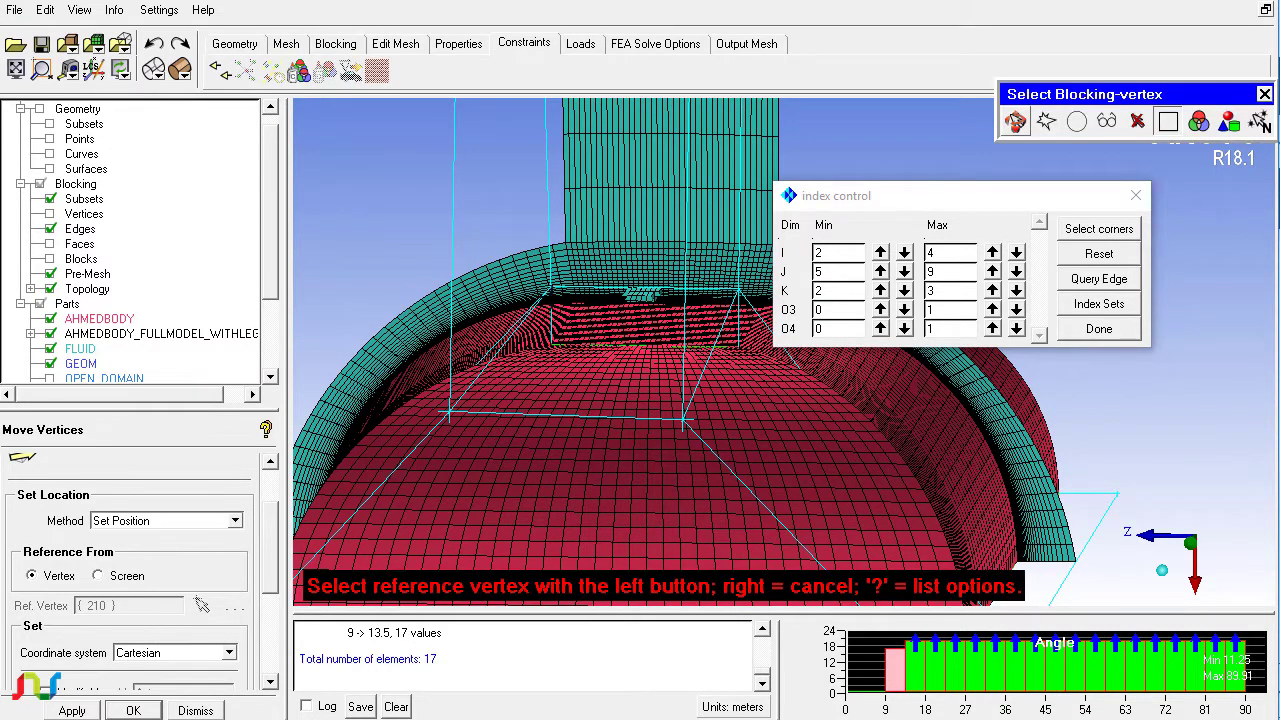
{"action": "left_click", "coordinate": [549, 291]}
{"action": "left_click_drag", "start_coordinate": [274, 542], "coordinate": [274, 598]}
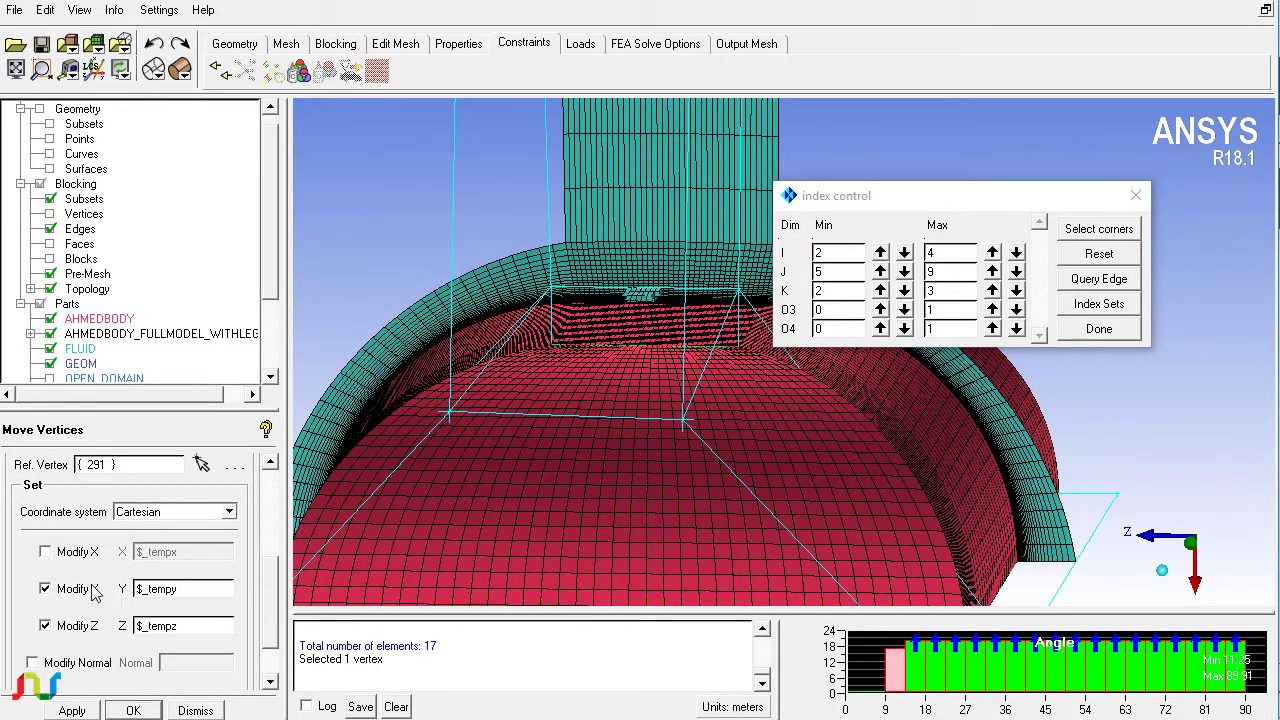
{"action": "left_click", "coordinate": [75, 590]}
{"action": "scroll", "coordinate": [270, 600], "scroll_direction": "down", "scroll_amount": 2}
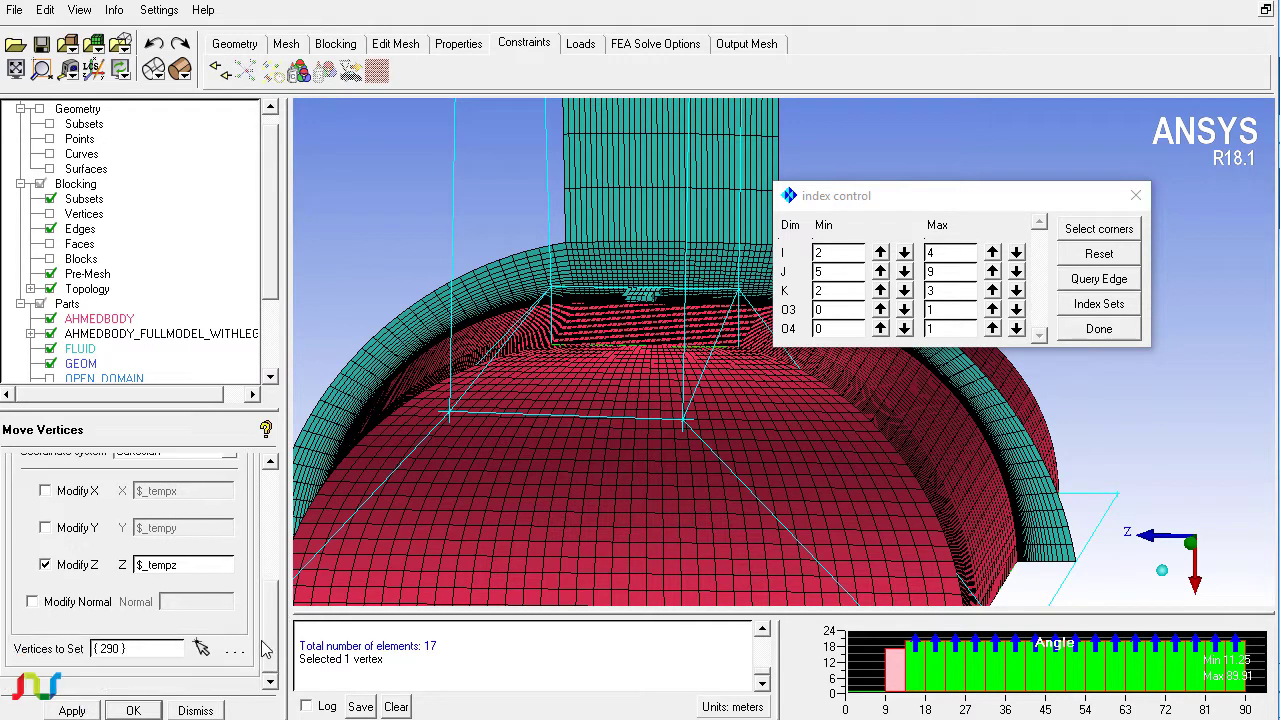
{"action": "left_click", "coordinate": [201, 648]}
{"action": "middle_click", "coordinate": [462, 436]}
{"action": "left_click", "coordinate": [72, 710]}
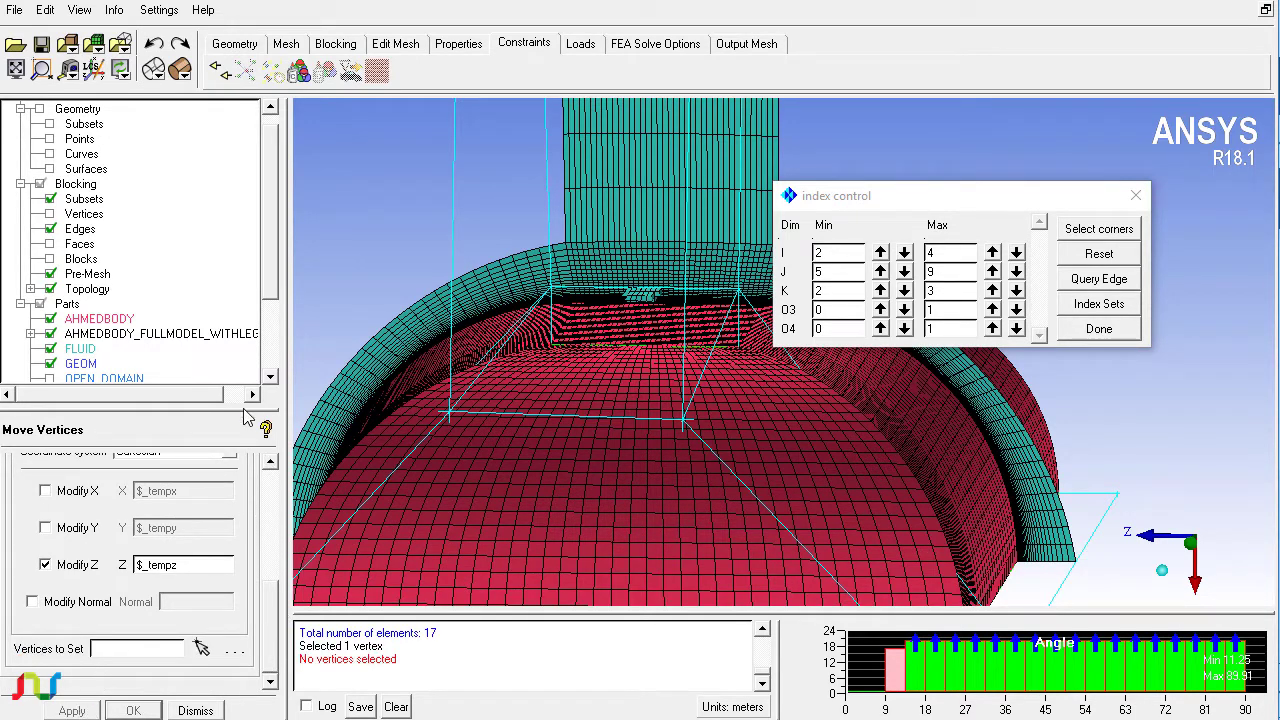
- Align the other front block vertex's Z with the outer vertex behind it and recompute the pre-mesh
{"action": "left_click_drag", "start_coordinate": [247, 418], "coordinate": [245, 368]}
{"action": "left_click", "coordinate": [203, 404]}
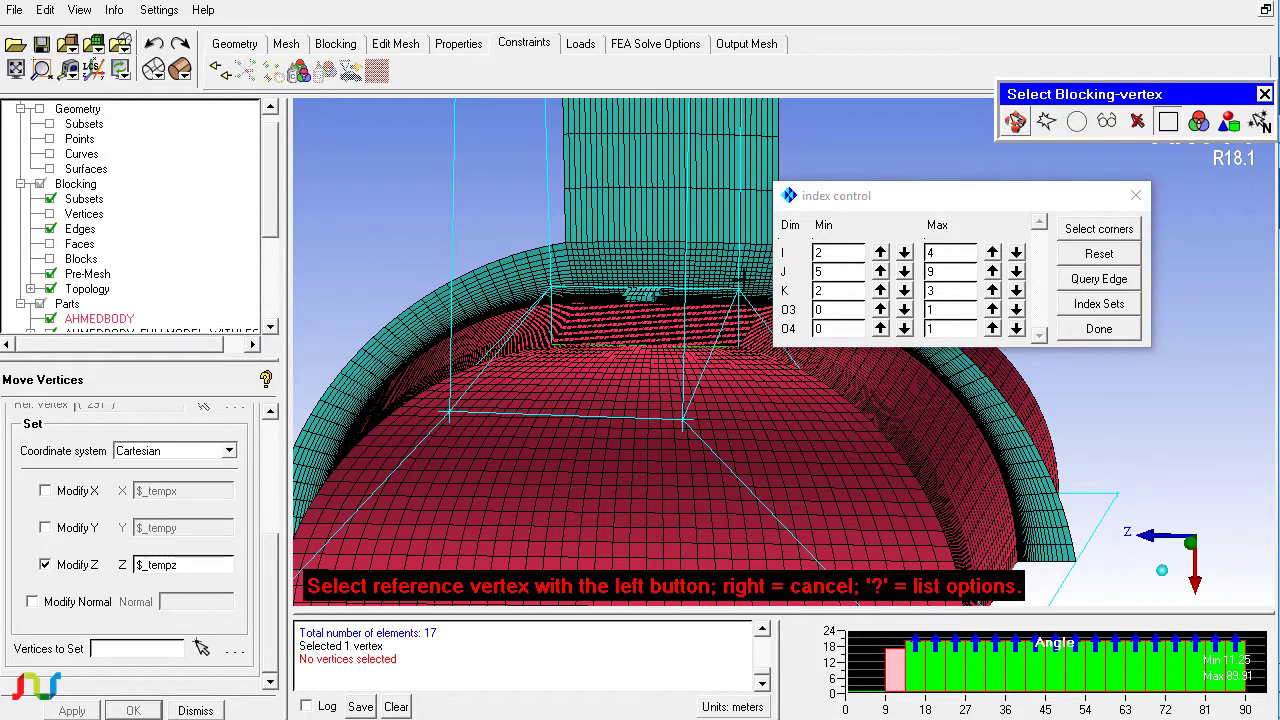
{"action": "left_click", "coordinate": [668, 328]}
{"action": "left_click", "coordinate": [201, 648]}
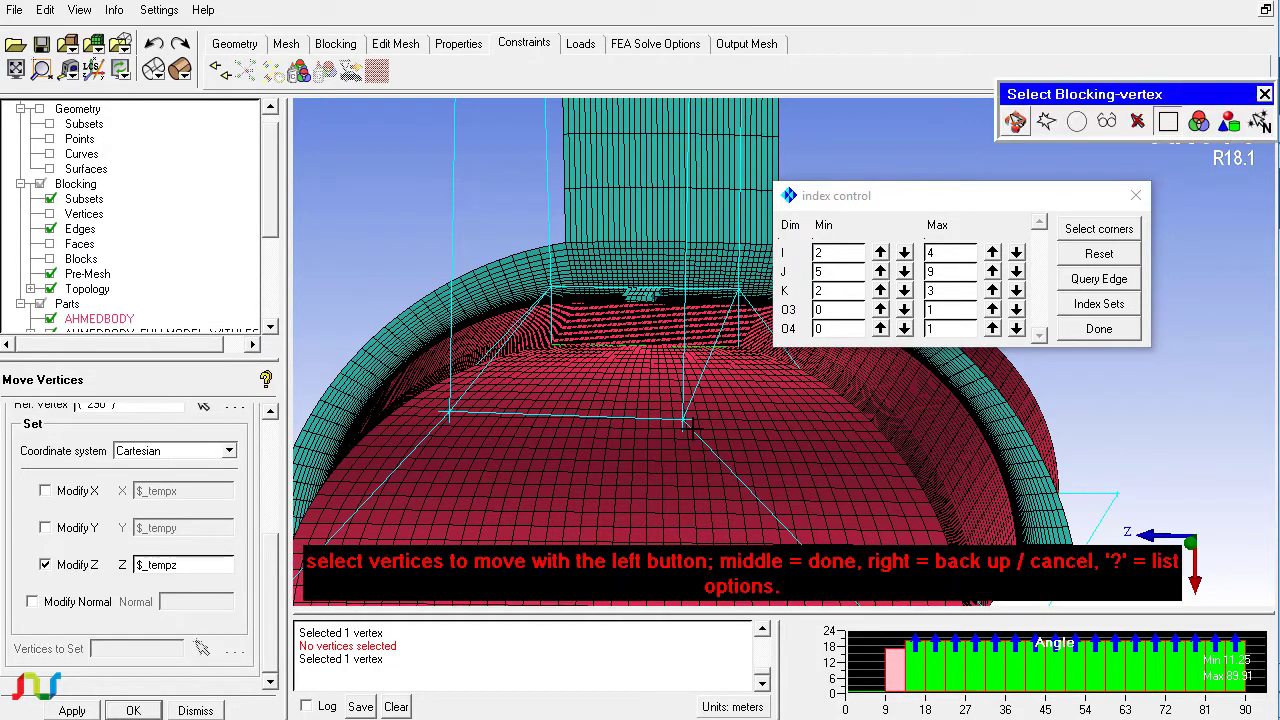
{"action": "left_click", "coordinate": [645, 440]}
{"action": "middle_click", "coordinate": [645, 440]}
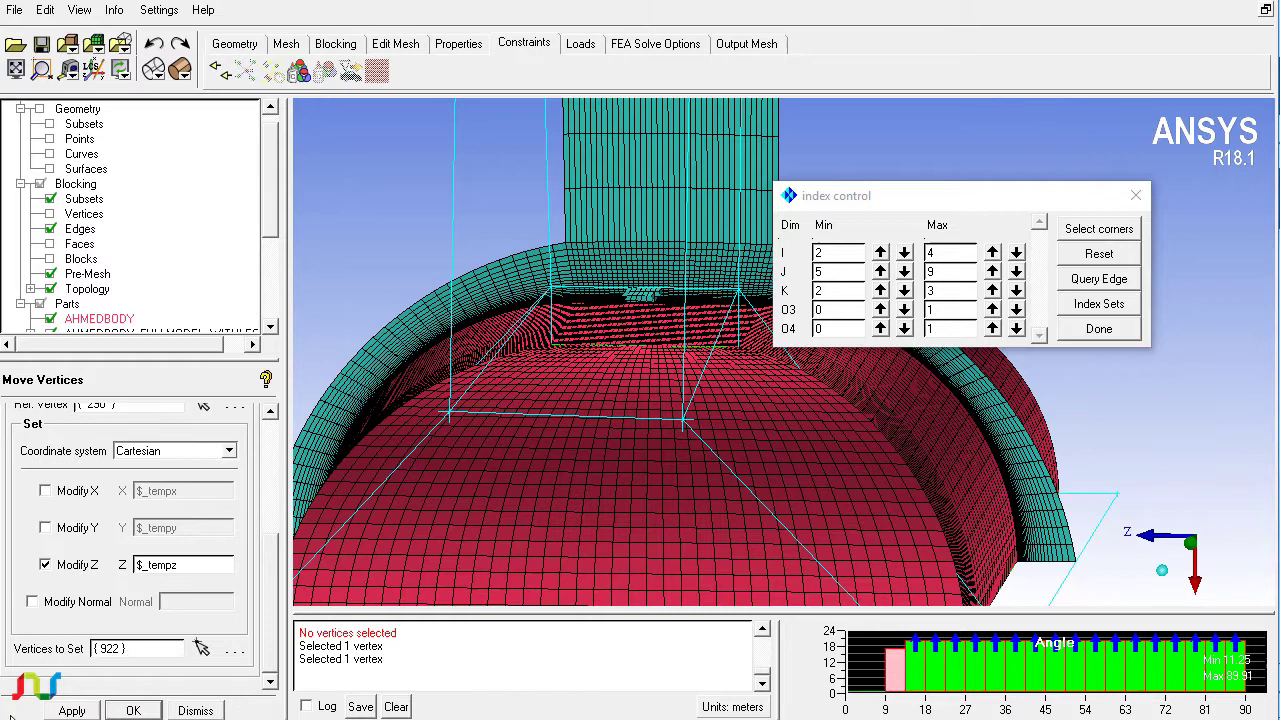
{"action": "left_click", "coordinate": [62, 711]}
{"action": "left_click", "coordinate": [766, 522]}
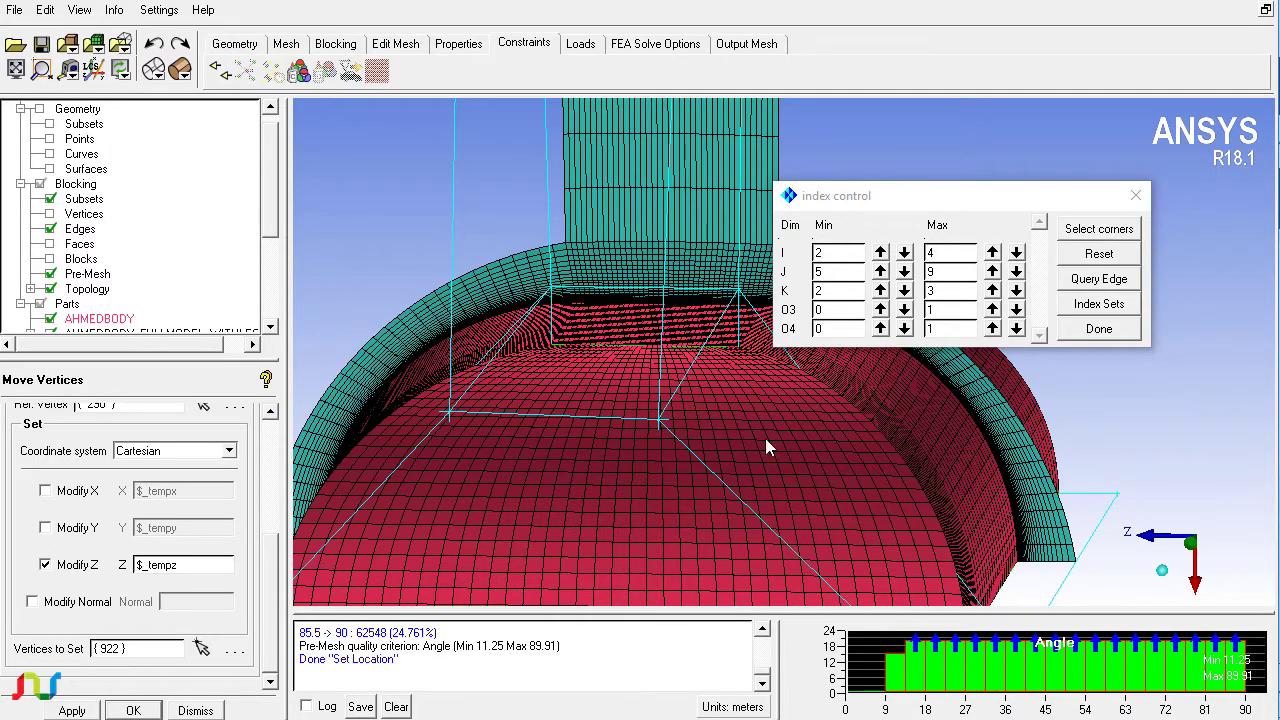
- Set single-vertex movement to a fixed direction, taking the long vertical block edge at the front vertex as the direction vector
{"action": "left_click_drag", "start_coordinate": [762, 430], "coordinate": [808, 394]}
{"action": "middle_click_drag", "start_coordinate": [808, 394], "coordinate": [714, 402]}
{"action": "scroll", "coordinate": [714, 402], "scroll_direction": "up", "scroll_amount": 1}
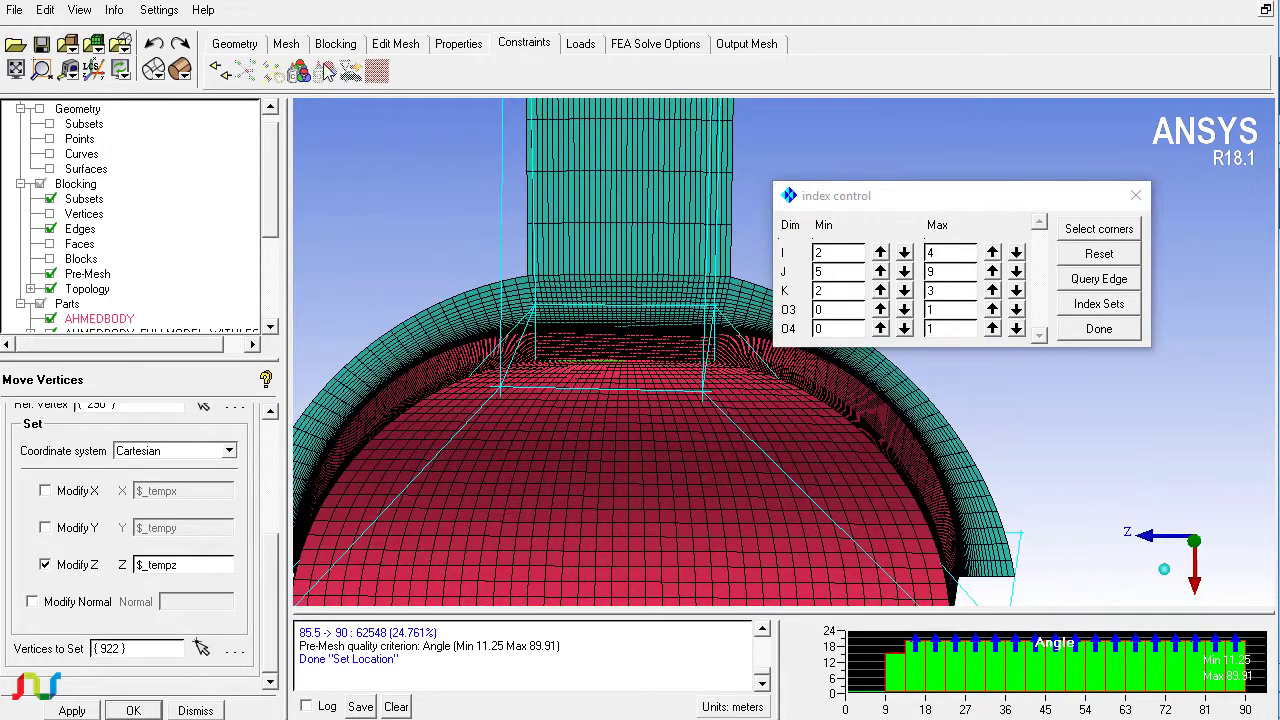
{"action": "left_click", "coordinate": [332, 46]}
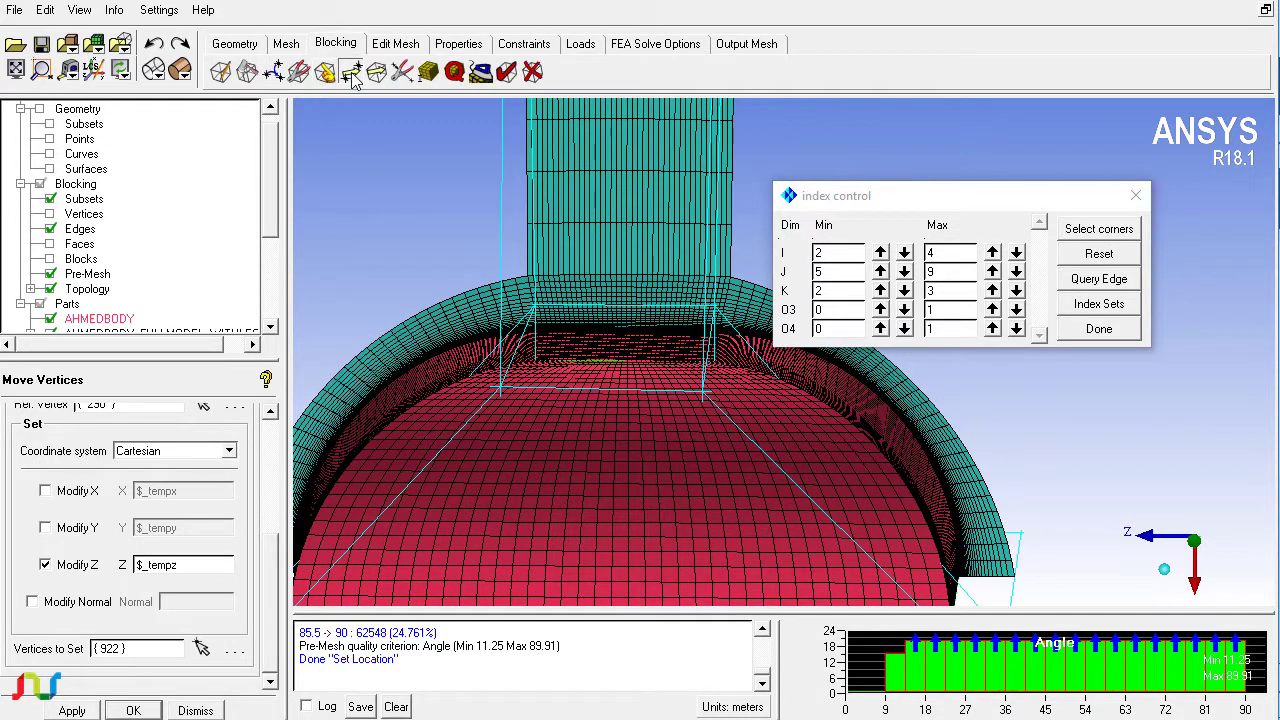
{"action": "left_click", "coordinate": [352, 76]}
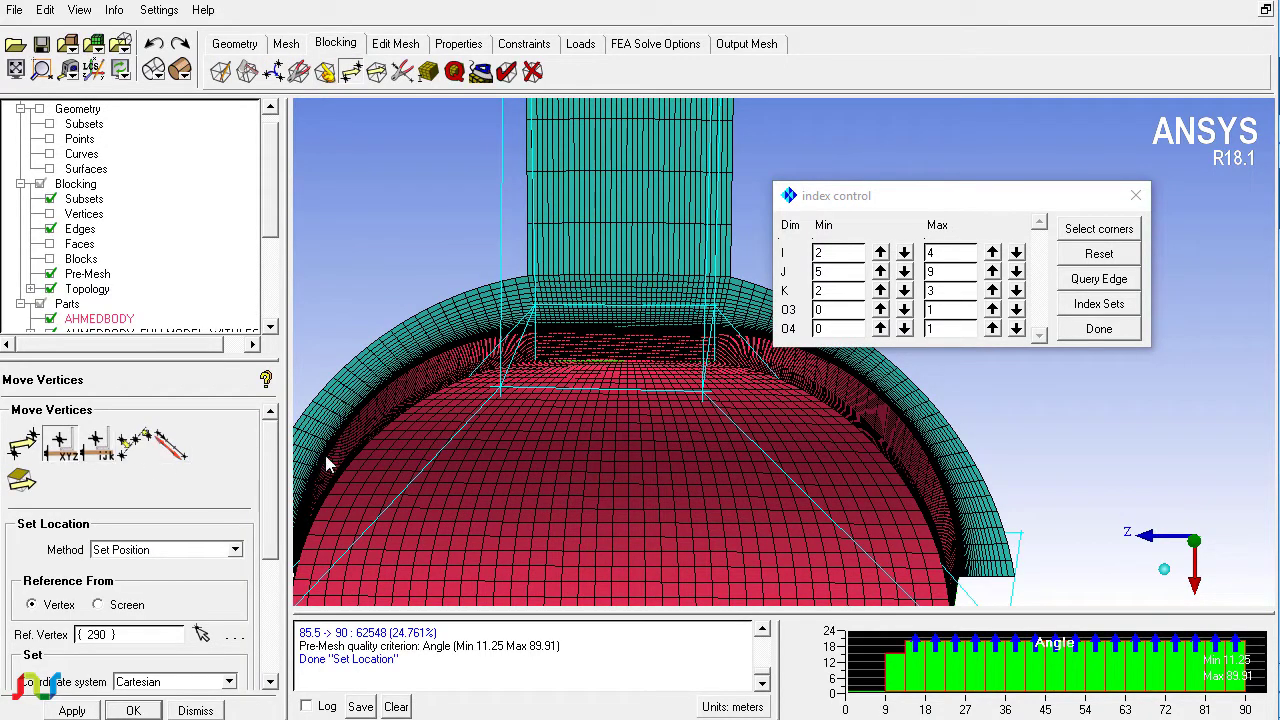
{"action": "left_click", "coordinate": [28, 450]}
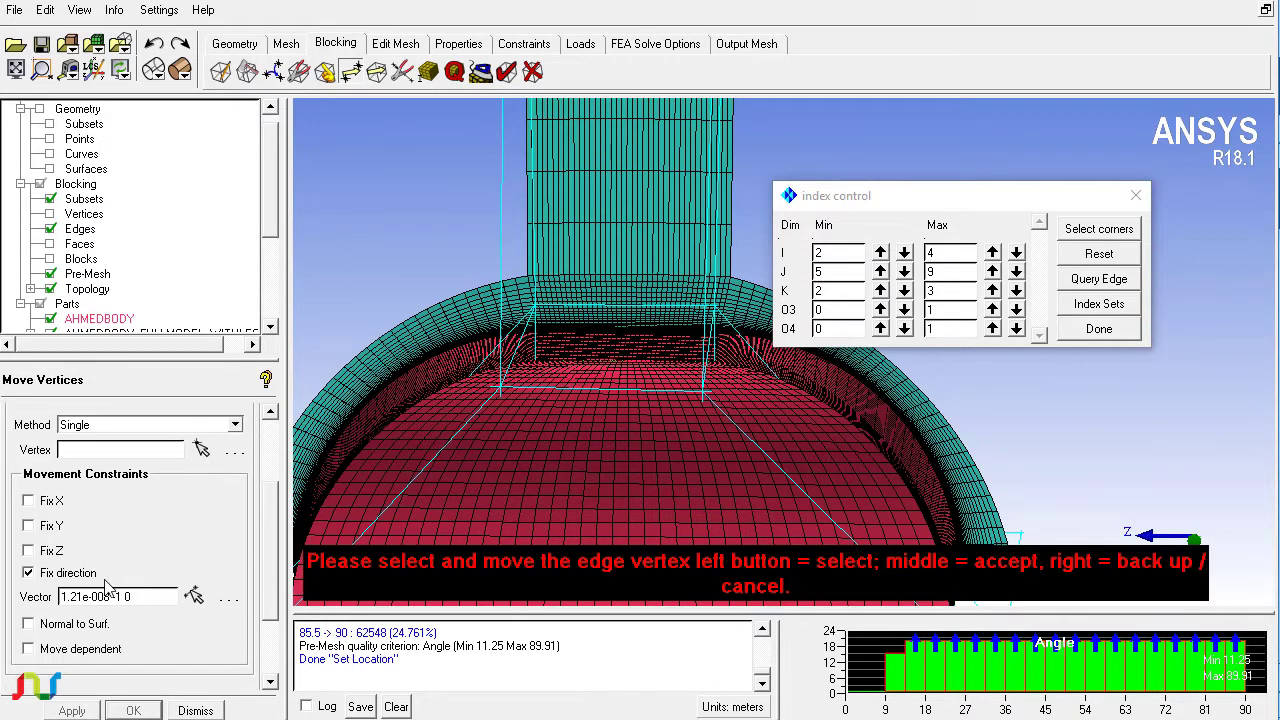
{"action": "left_click", "coordinate": [80, 573]}
{"action": "left_click", "coordinate": [60, 575]}
{"action": "left_click", "coordinate": [193, 596]}
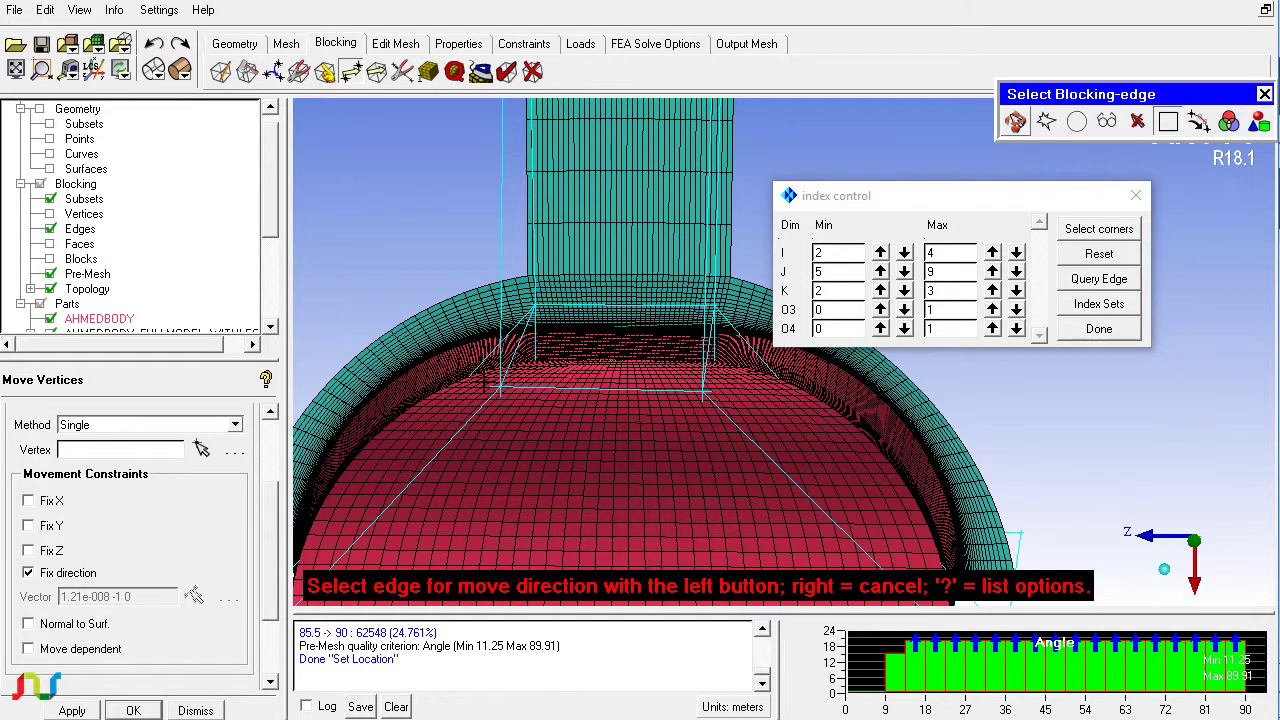
{"action": "right_click", "coordinate": [447, 212]}
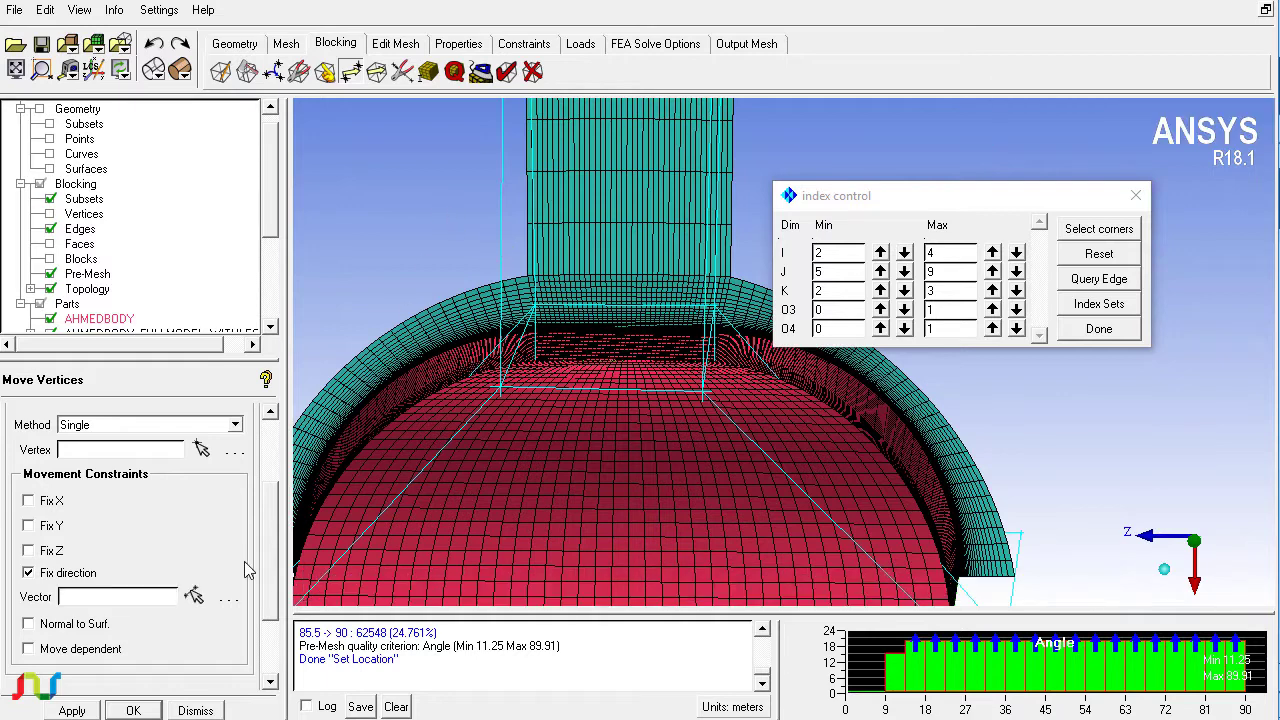
{"action": "left_click", "coordinate": [193, 596]}
{"action": "left_click", "coordinate": [500, 250]}
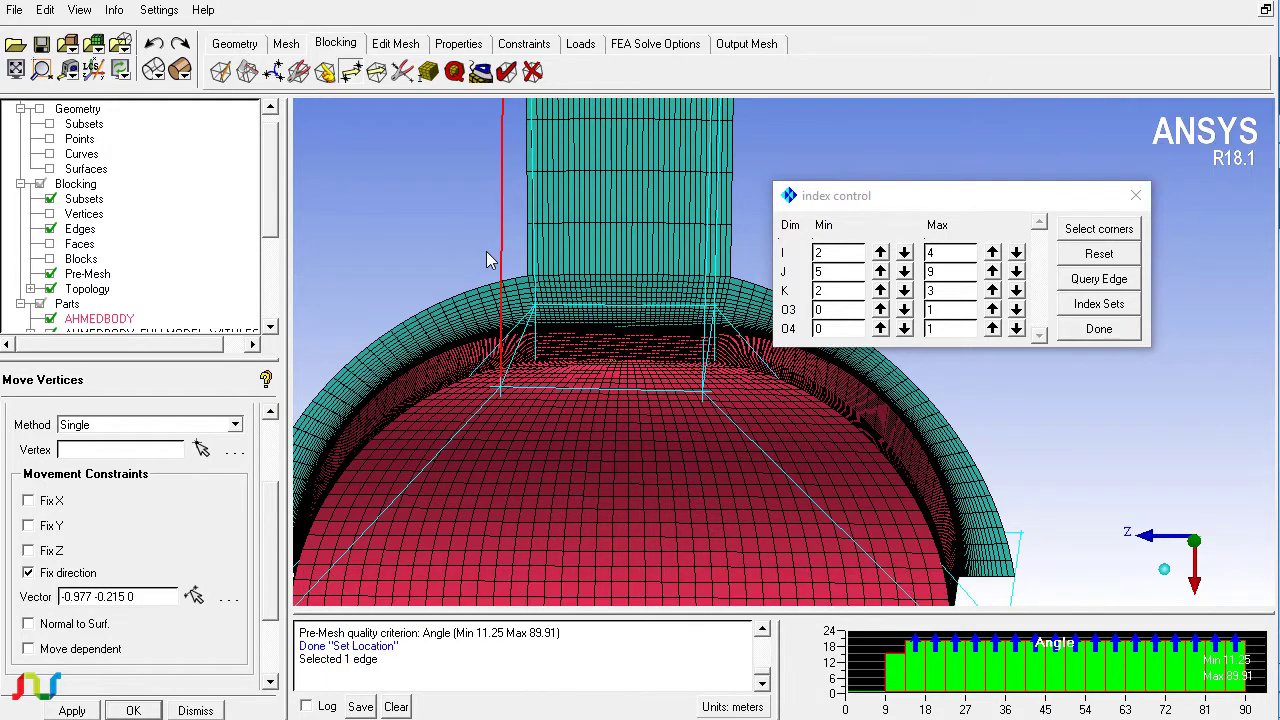
- Move the front block vertices up along the fixed direction, and highlight the recomputed pre-mesh's elements in the 13.5 to 18 angle range
{"action": "left_click", "coordinate": [201, 449]}
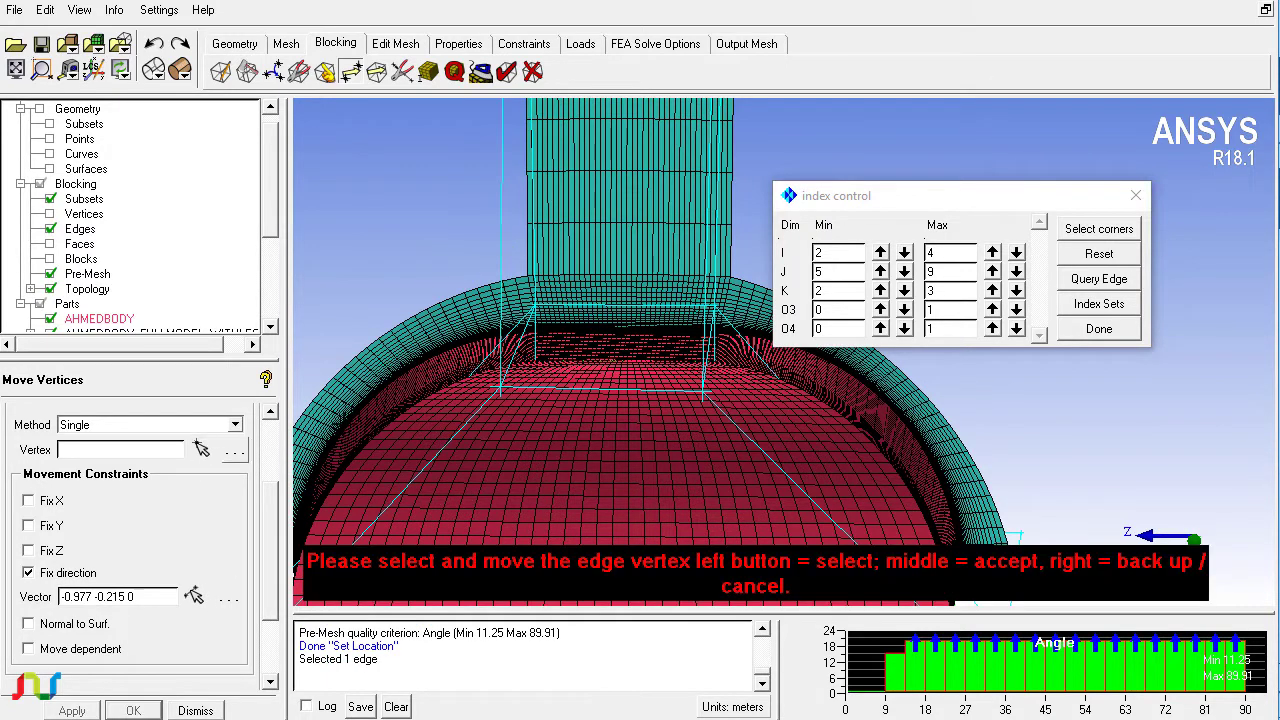
{"action": "left_click_drag", "start_coordinate": [500, 388], "coordinate": [506, 323]}
{"action": "middle_click", "coordinate": [667, 456]}
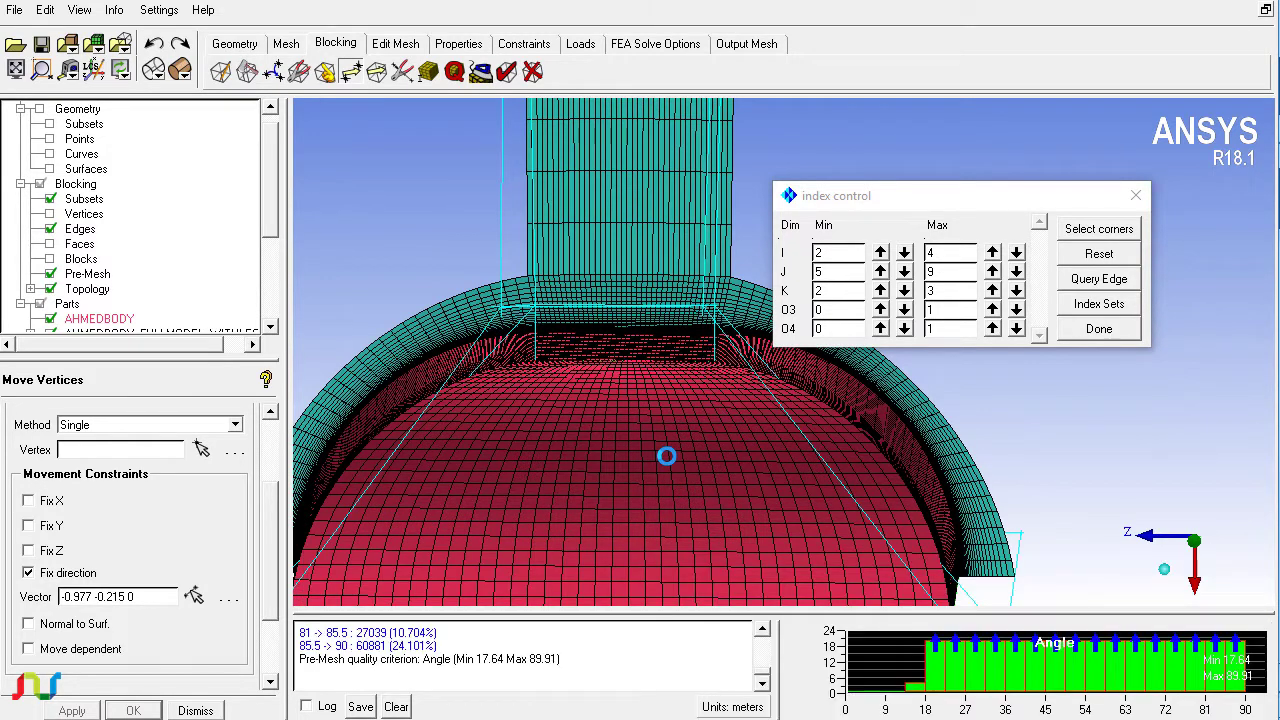
{"action": "left_click", "coordinate": [916, 688]}
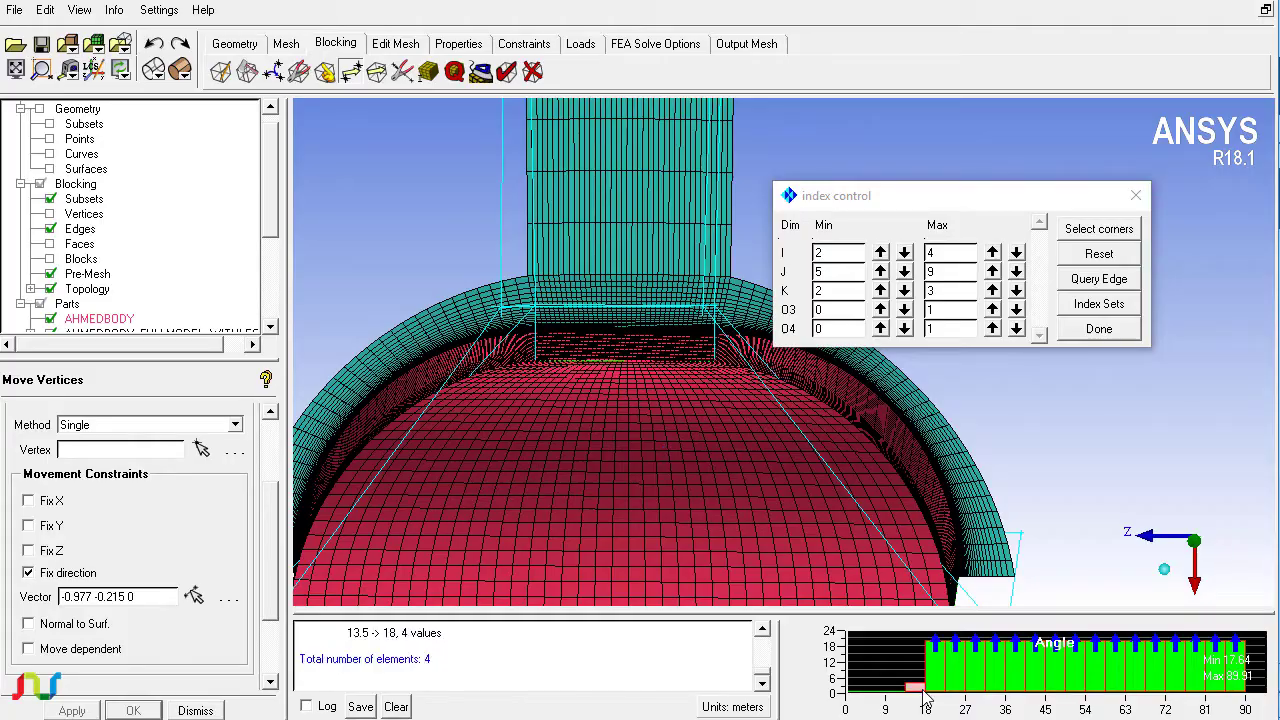
{"action": "left_click_drag", "start_coordinate": [609, 423], "coordinate": [590, 382]}
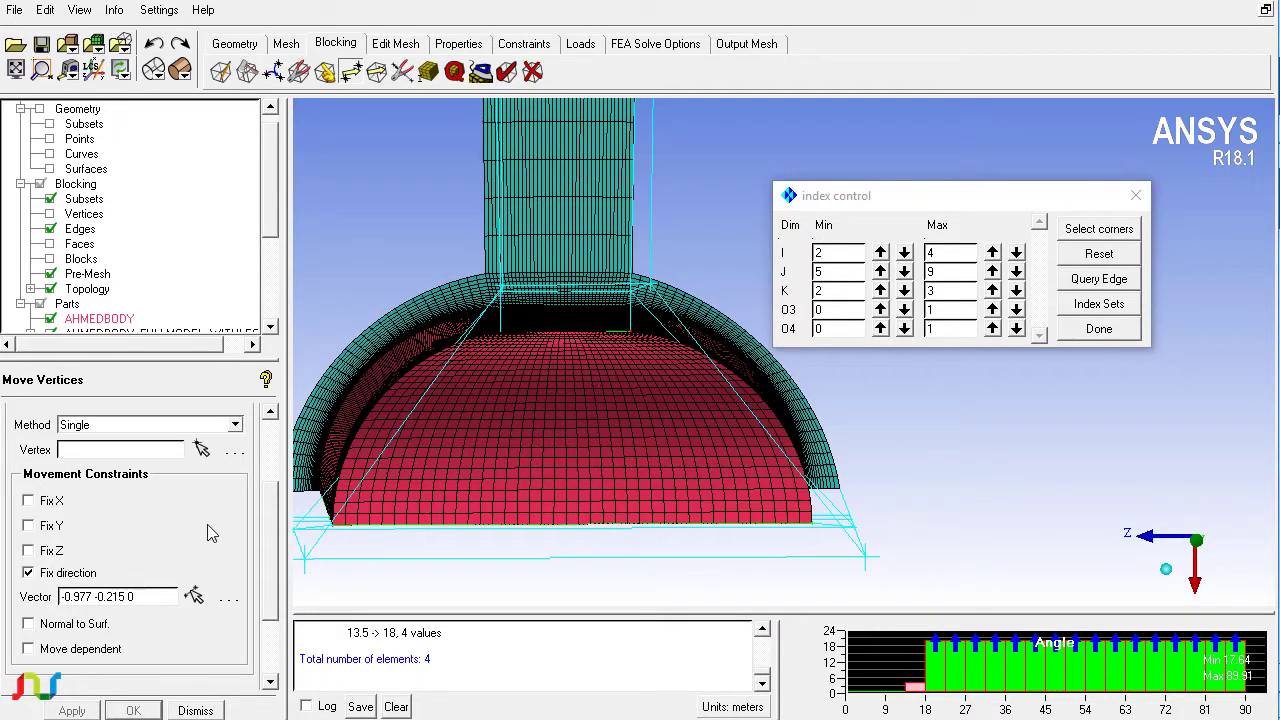
- Move both front block vertices farther up along the fixed direction, away from the nose surface, and recompute the pre-mesh
{"action": "left_click", "coordinate": [201, 449]}
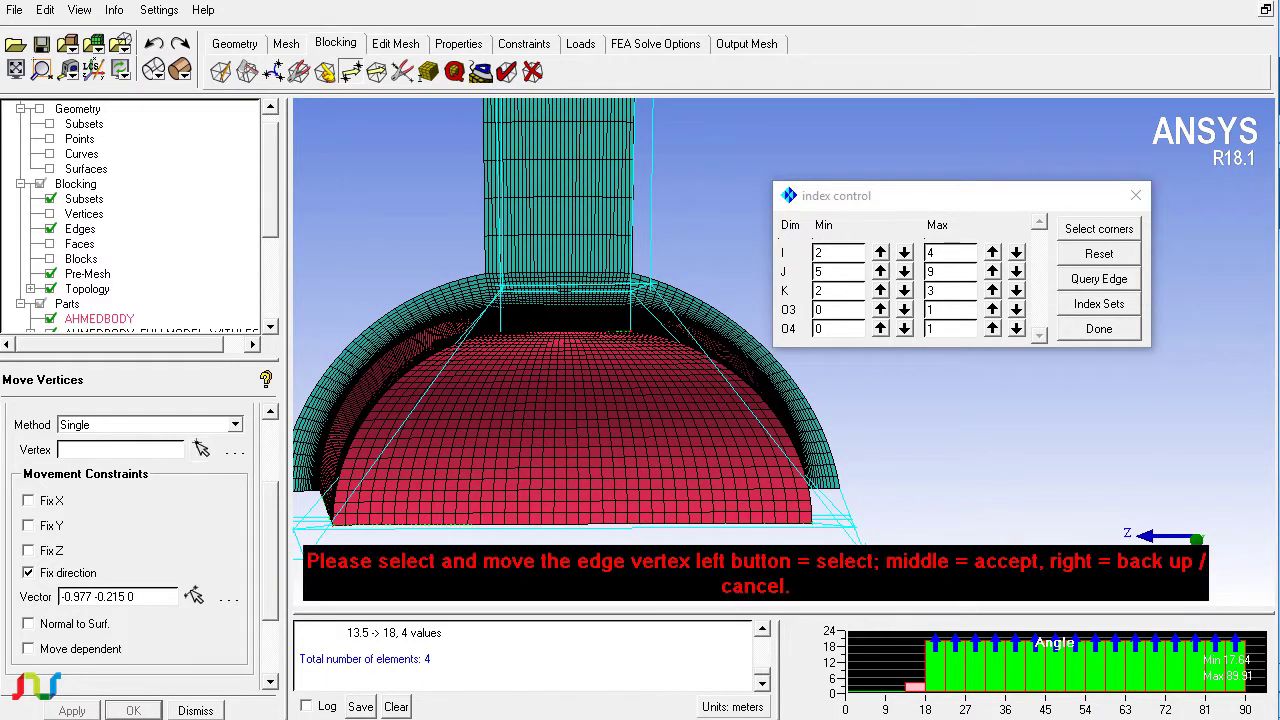
{"action": "left_click_drag", "start_coordinate": [502, 291], "coordinate": [509, 238]}
{"action": "right_click", "coordinate": [653, 260]}
{"action": "middle_click", "coordinate": [690, 238]}
{"action": "left_click_drag", "start_coordinate": [701, 238], "coordinate": [455, 350]}
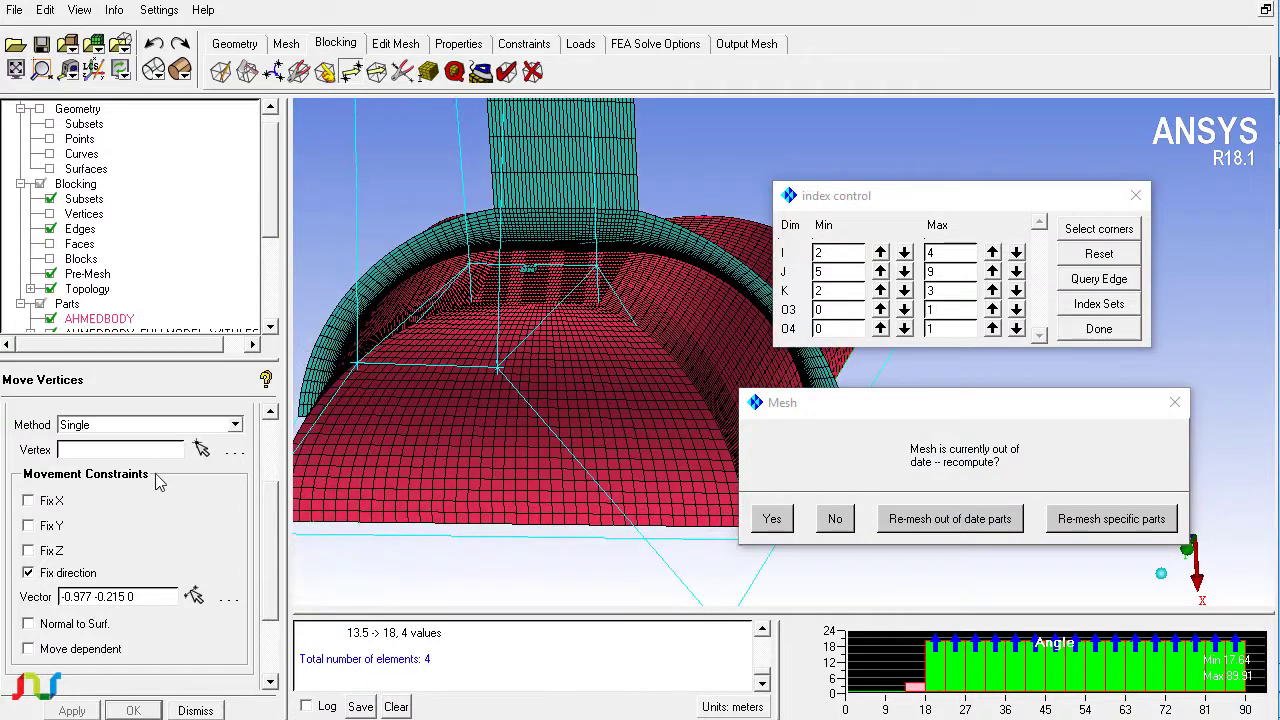
{"action": "left_click", "coordinate": [201, 449]}
{"action": "left_click_drag", "start_coordinate": [357, 364], "coordinate": [360, 297]}
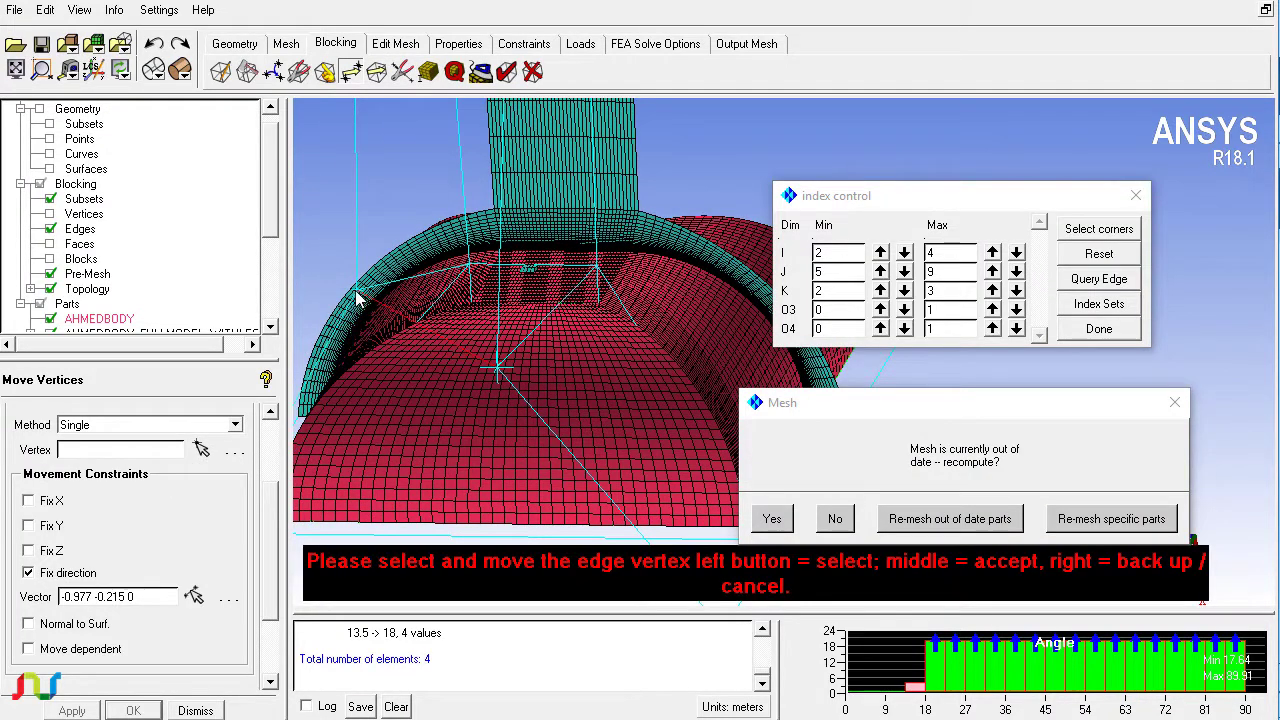
{"action": "left_click_drag", "start_coordinate": [497, 370], "coordinate": [520, 251]}
{"action": "left_click_drag", "start_coordinate": [362, 288], "coordinate": [358, 249]}
{"action": "left_click", "coordinate": [768, 519]}
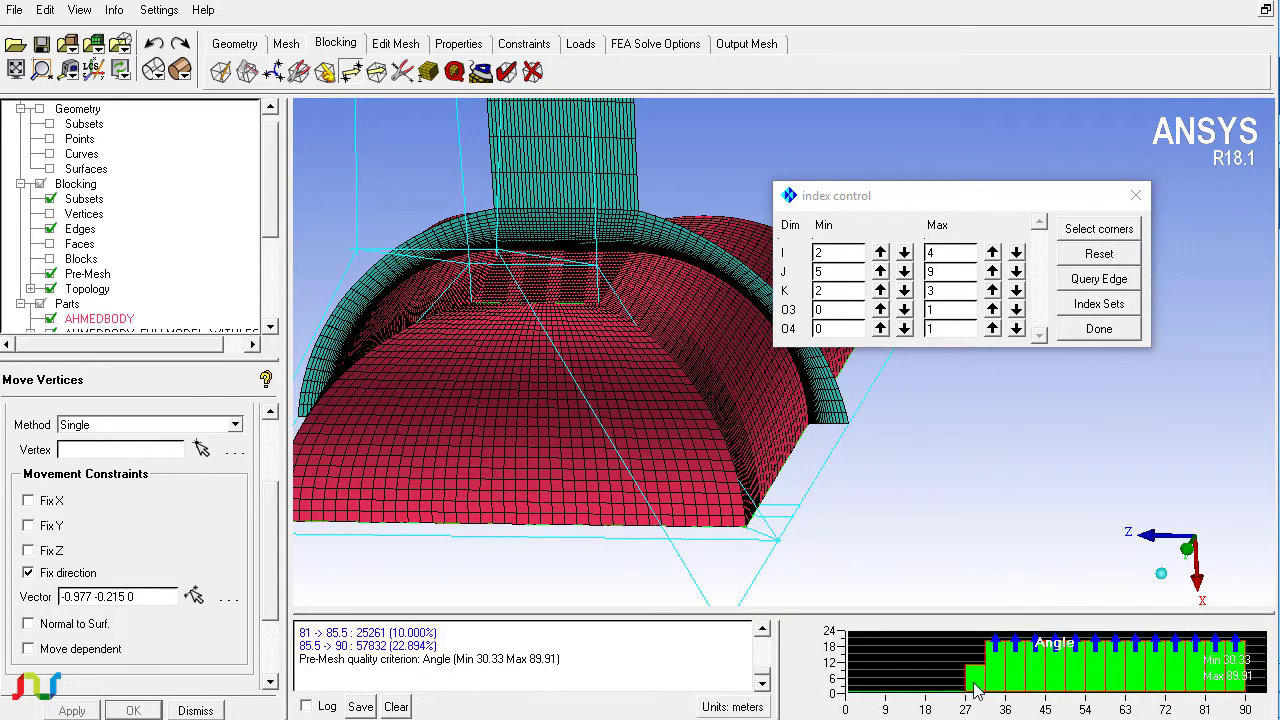
- Set the location of both front block vertices in Y only, using one of them as the reference vertex
{"action": "left_click_drag", "start_coordinate": [576, 410], "coordinate": [474, 366]}
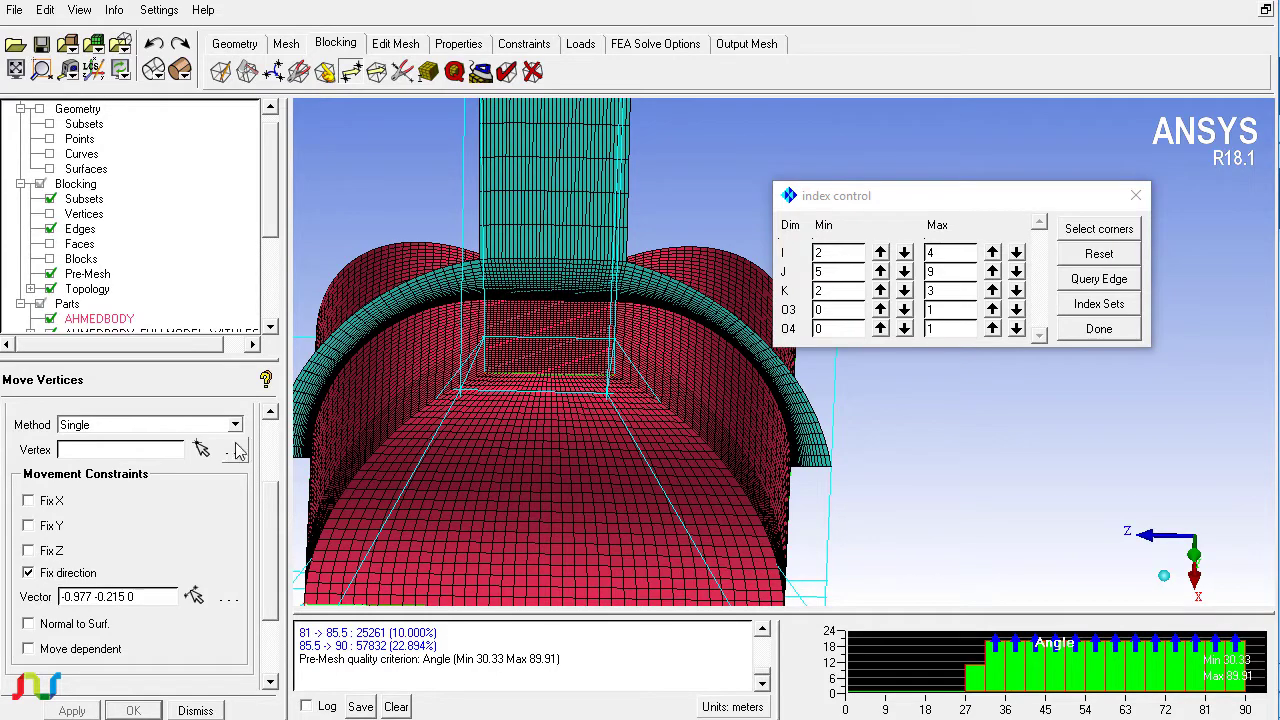
{"action": "left_click", "coordinate": [201, 449]}
{"action": "scroll", "coordinate": [266, 519], "scroll_direction": "up", "scroll_amount": 2}
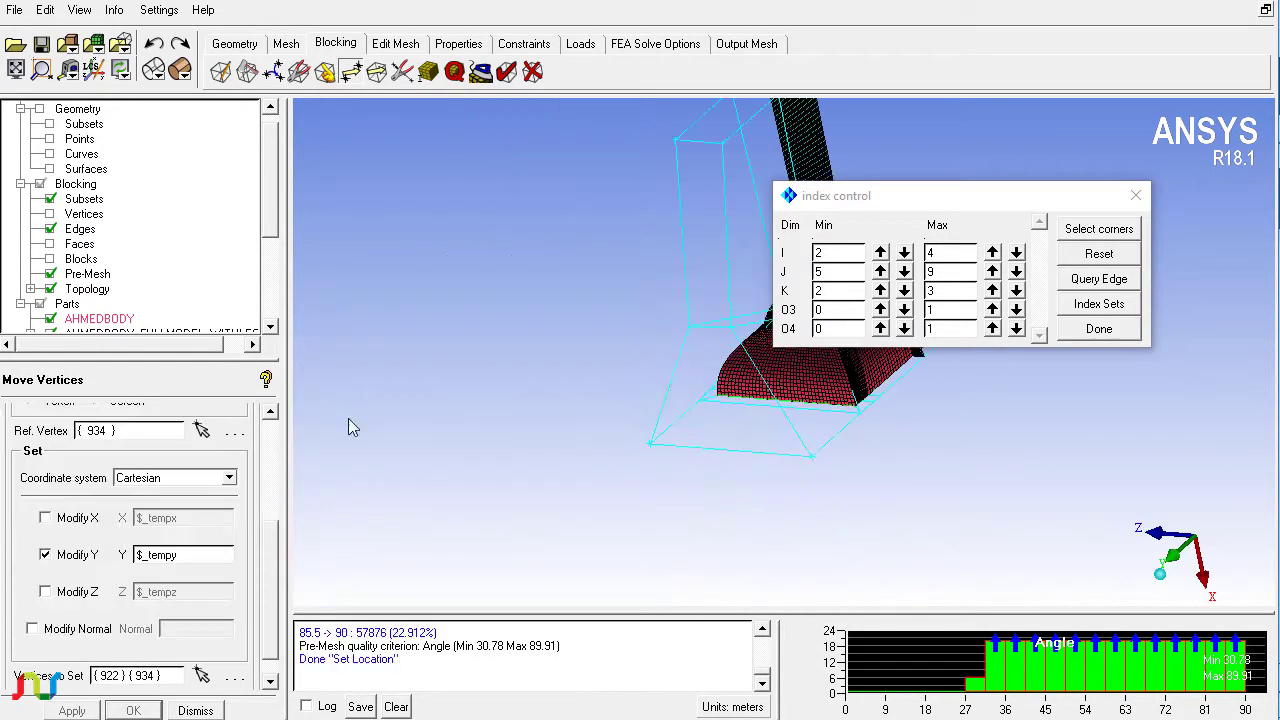
{"action": "left_click_drag", "start_coordinate": [348, 427], "coordinate": [504, 242]}
{"action": "right_click_drag", "start_coordinate": [503, 297], "coordinate": [512, 478]}
{"action": "middle_click_drag", "start_coordinate": [447, 451], "coordinate": [546, 397]}
{"action": "middle_click_drag", "start_coordinate": [464, 324], "coordinate": [506, 273]}
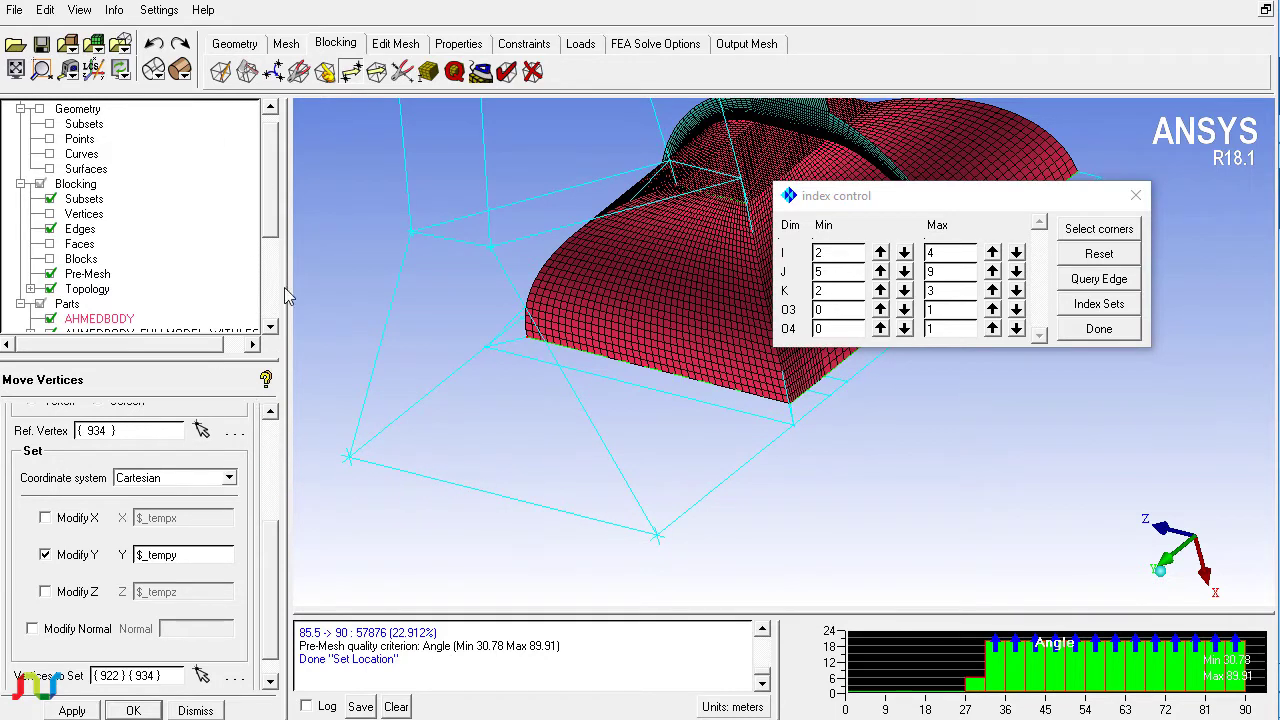
- Try a length of 1.2 for the edge joining the two front block vertices, undo it and recompute the pre-mesh
{"action": "left_click_drag", "start_coordinate": [285, 531], "coordinate": [258, 437]}
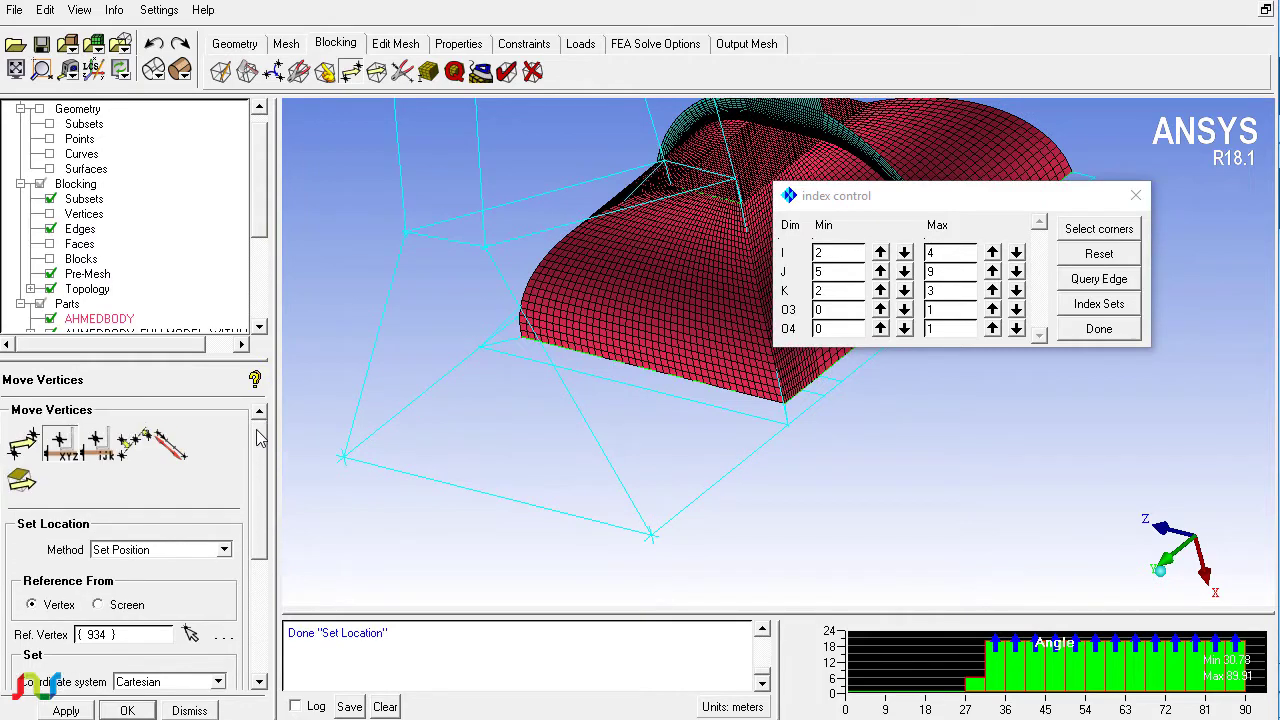
{"action": "left_click", "coordinate": [170, 446]}
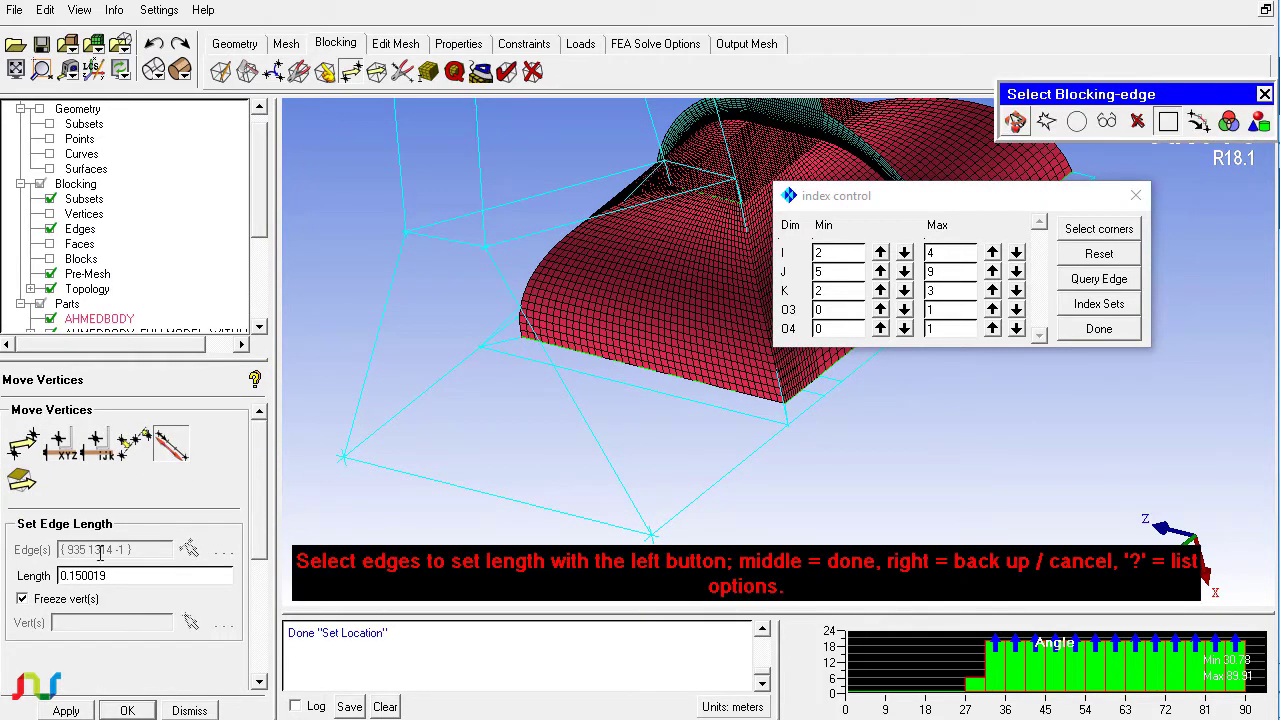
{"action": "left_click", "coordinate": [440, 239]}
{"action": "middle_click", "coordinate": [400, 310]}
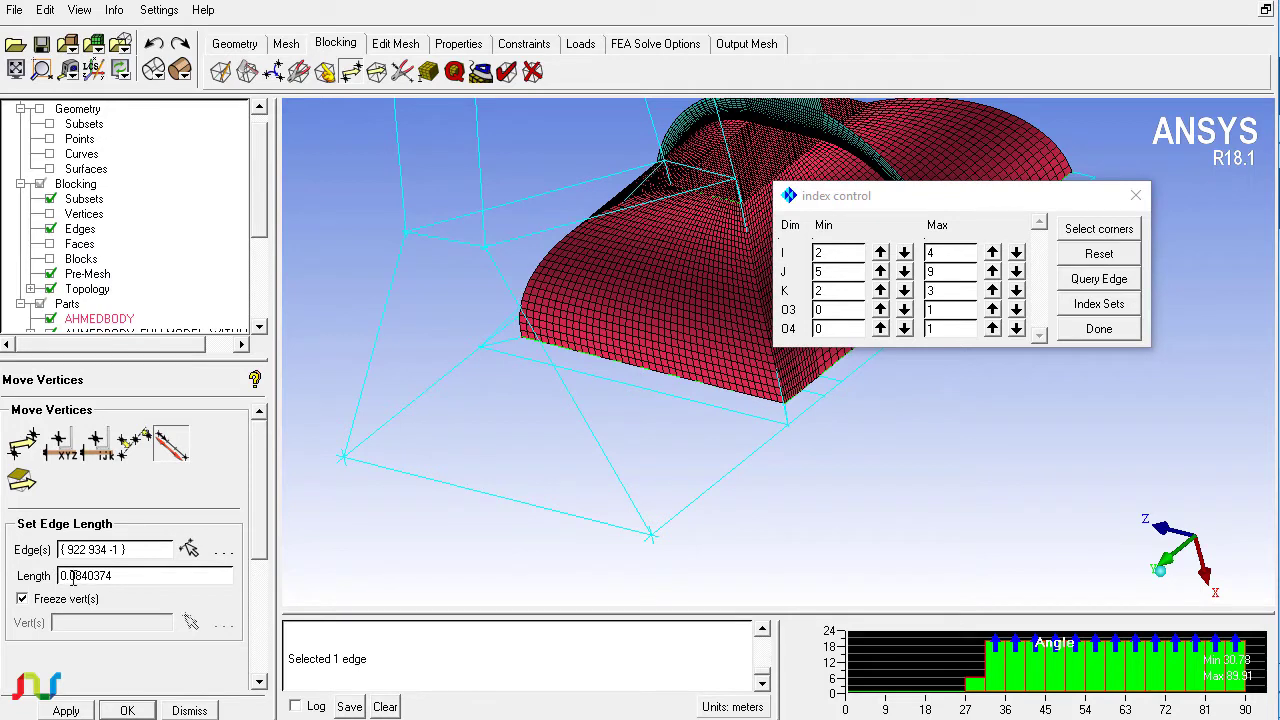
{"action": "left_click_drag", "start_coordinate": [73, 577], "coordinate": [140, 577]}
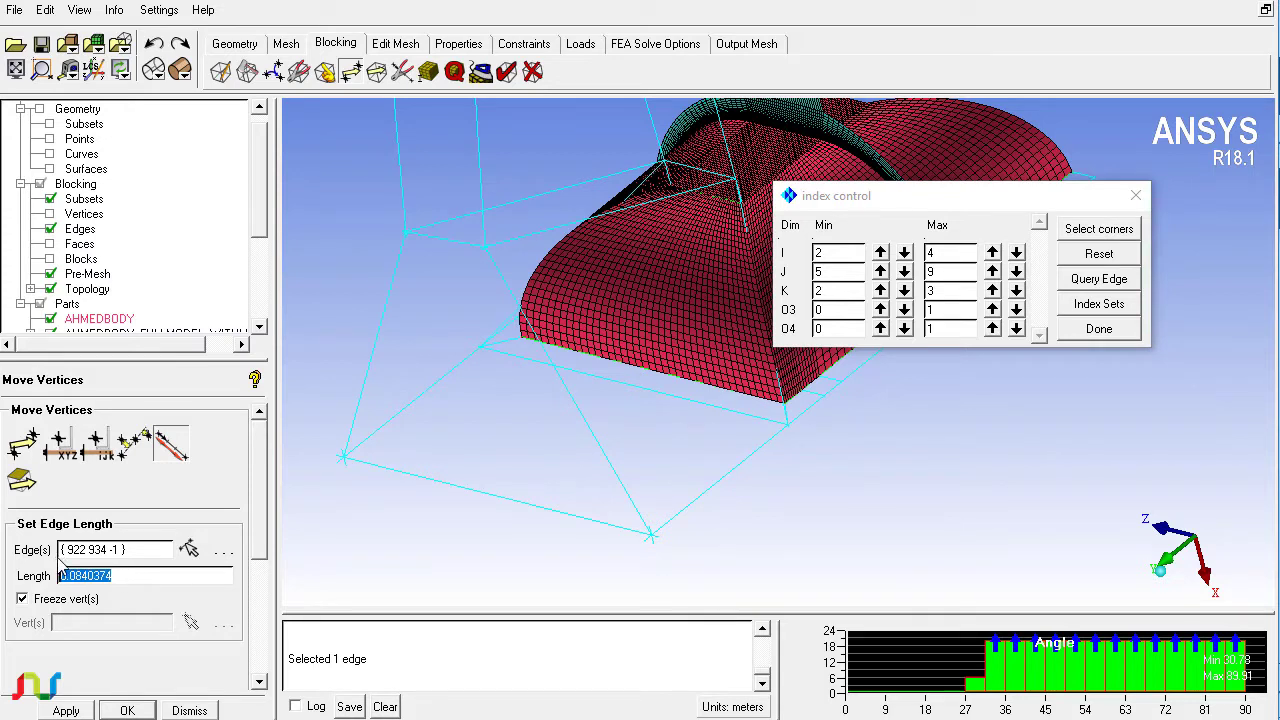
{"action": "key", "text": "BackSpace"}
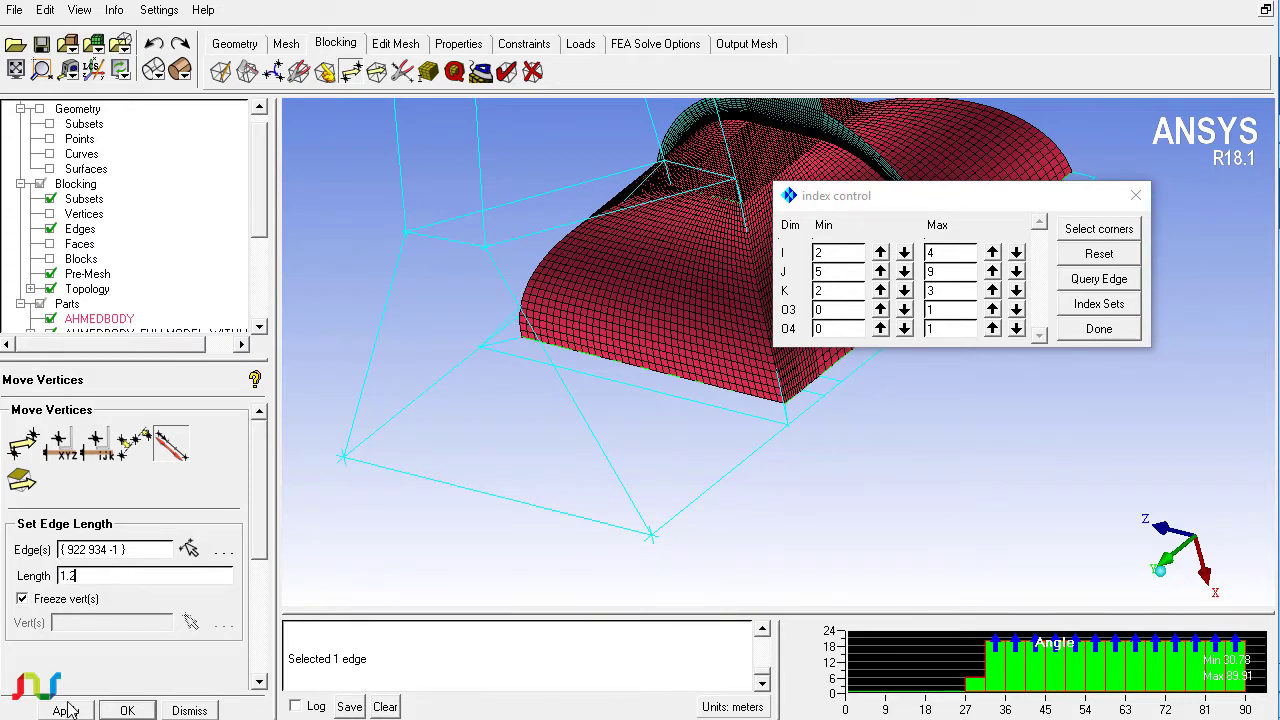
{"action": "left_click", "coordinate": [66, 710]}
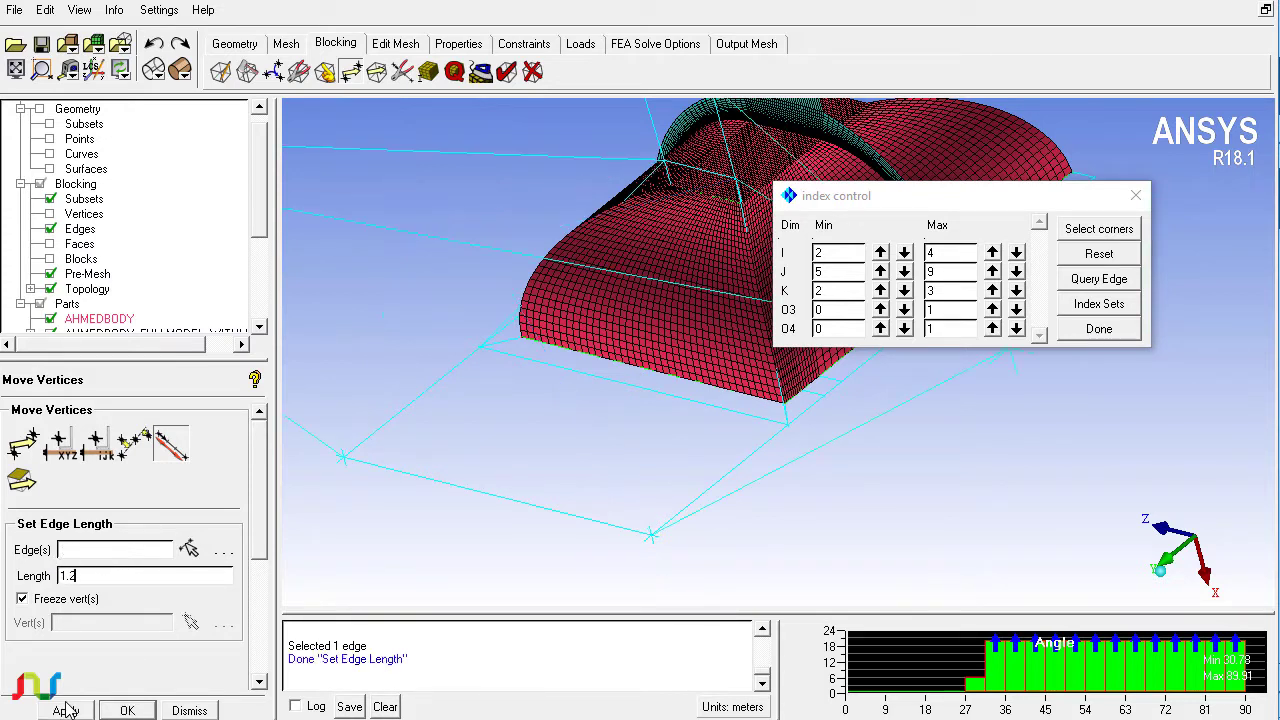
{"action": "left_click", "coordinate": [154, 45]}
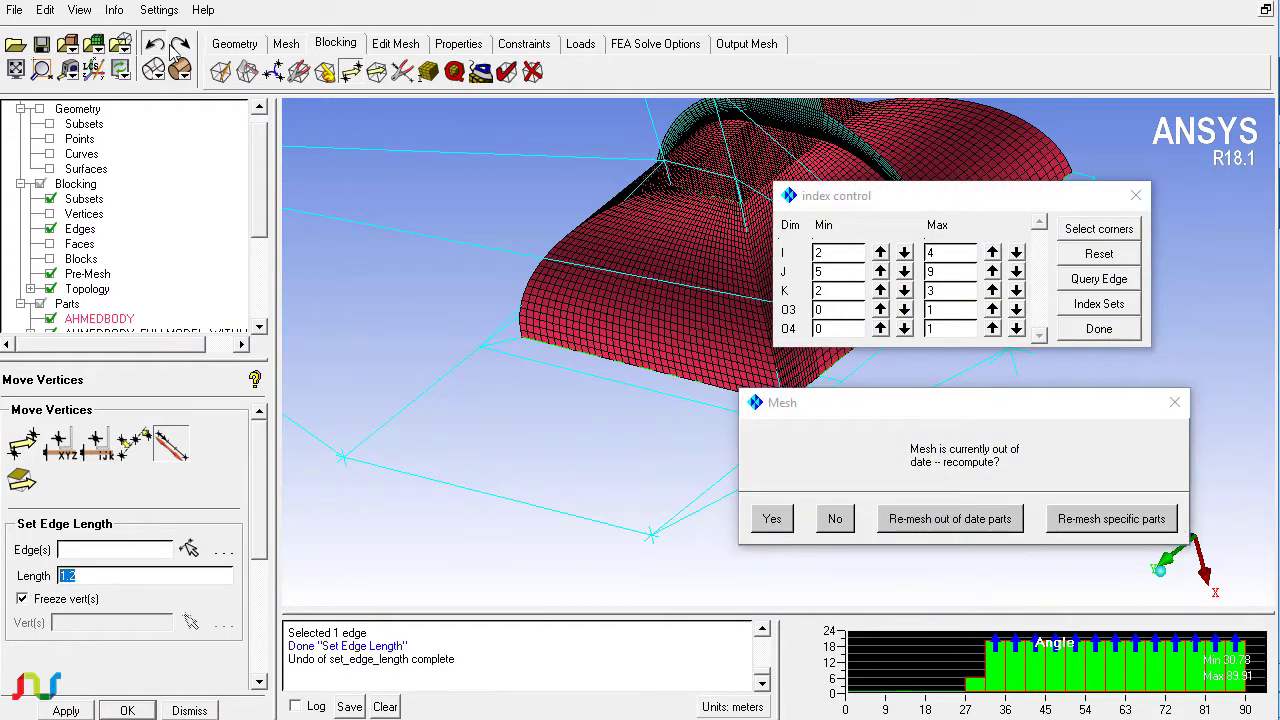
{"action": "left_click", "coordinate": [772, 518]}
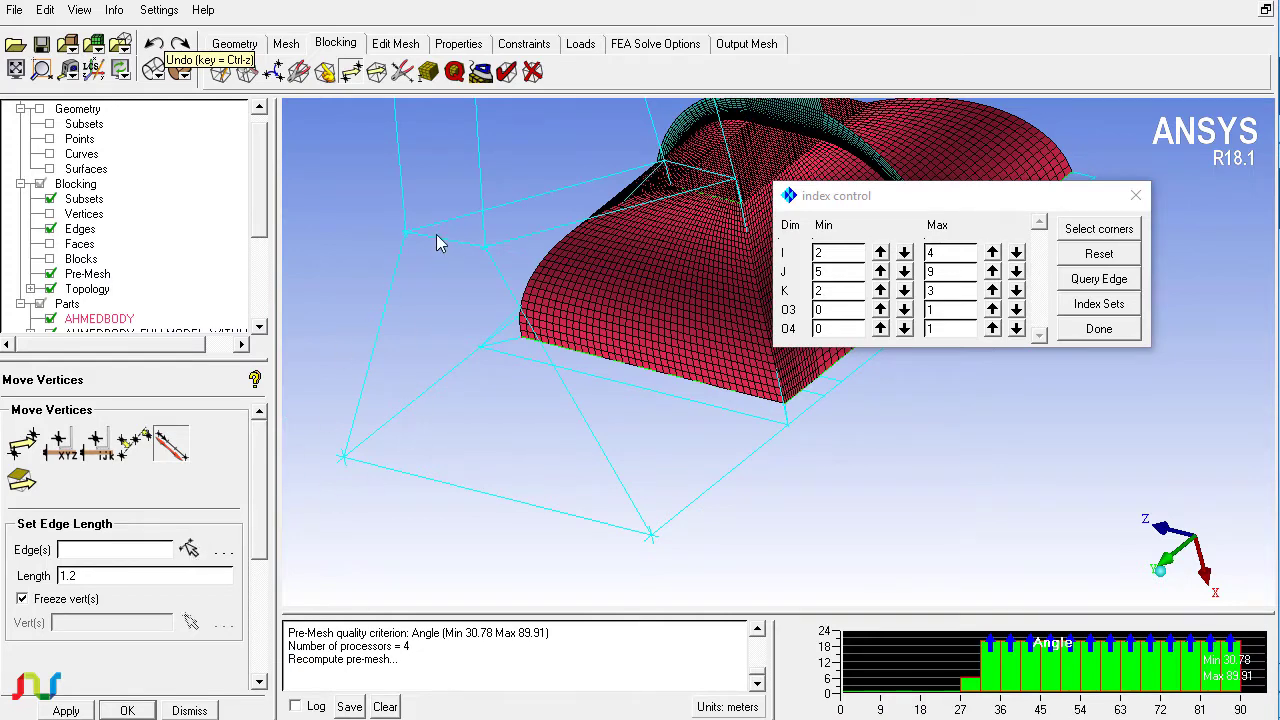
- Set the length of the edge joining the two front block vertices to 0.12 and recompute the pre-mesh
{"action": "scroll", "coordinate": [480, 452], "scroll_direction": "down", "scroll_amount": 2}
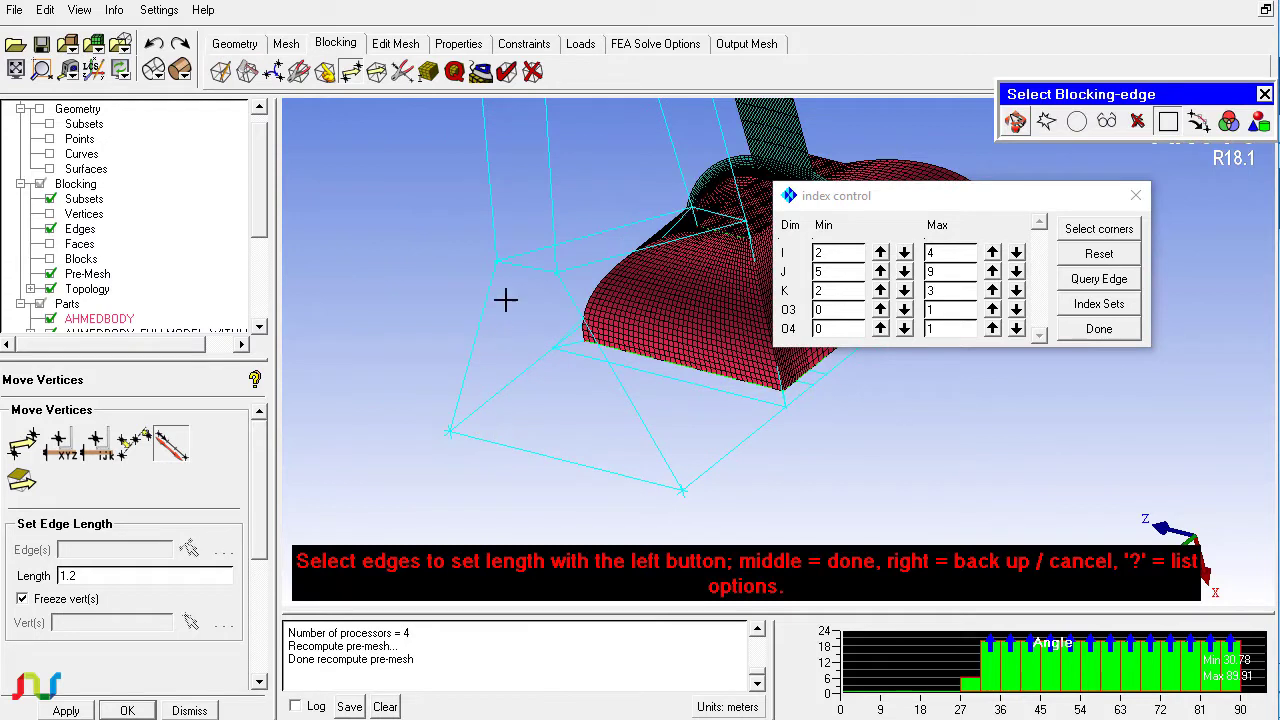
{"action": "left_click", "coordinate": [526, 266]}
{"action": "middle_click", "coordinate": [449, 311]}
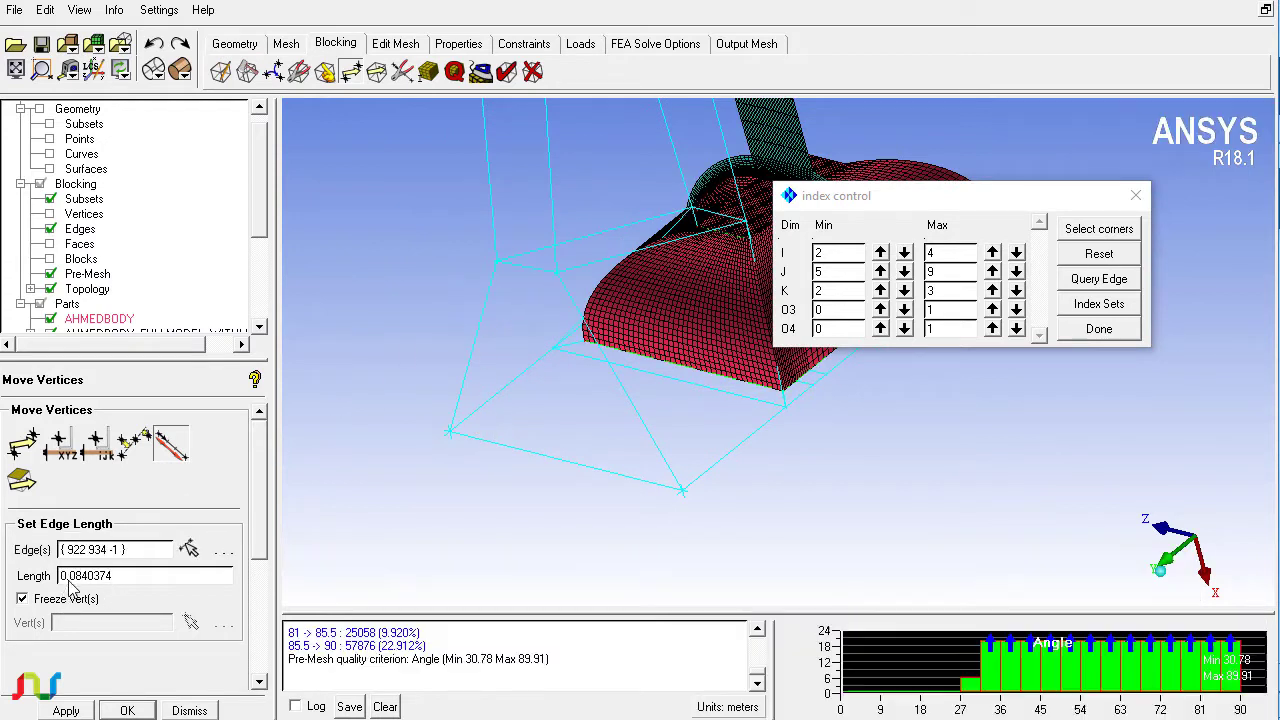
{"action": "left_click_drag", "start_coordinate": [69, 584], "coordinate": [114, 580]}
{"action": "type", "text": "0.121"}
{"action": "left_click", "coordinate": [84, 709]}
{"action": "left_click", "coordinate": [770, 520]}
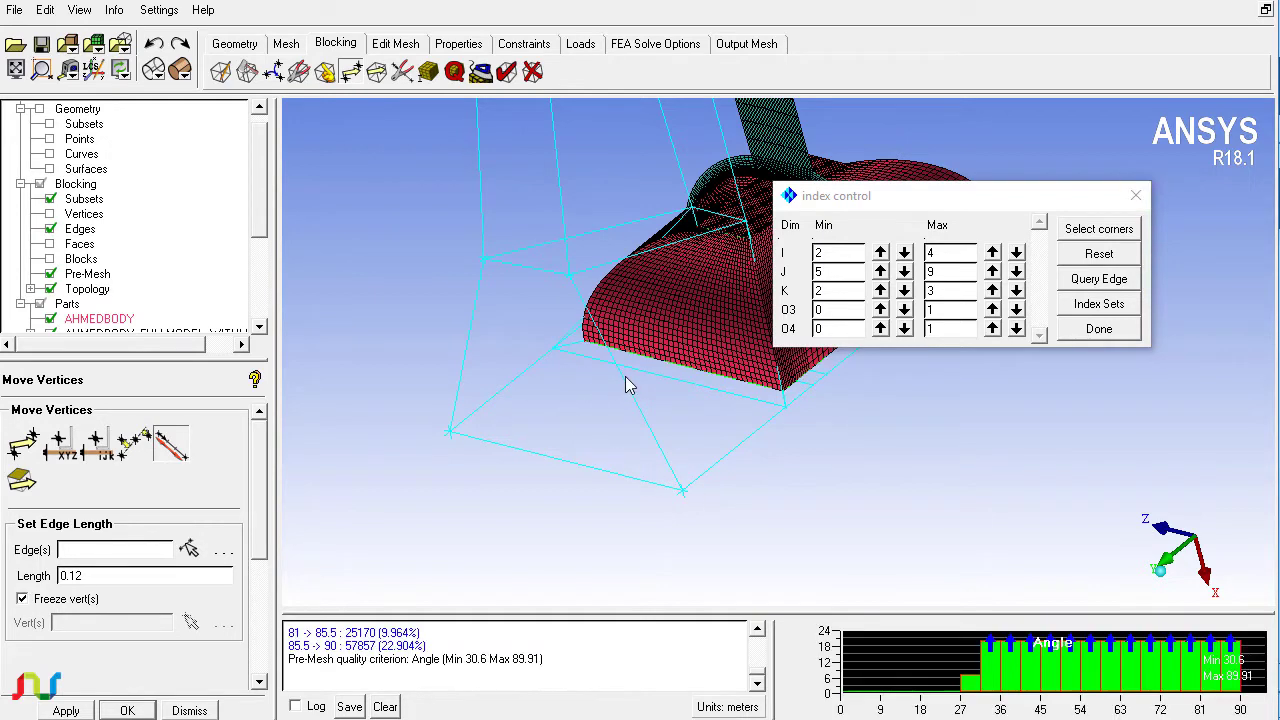
{"action": "left_click_drag", "start_coordinate": [645, 383], "coordinate": [560, 378]}
{"action": "left_click", "coordinate": [171, 449]}
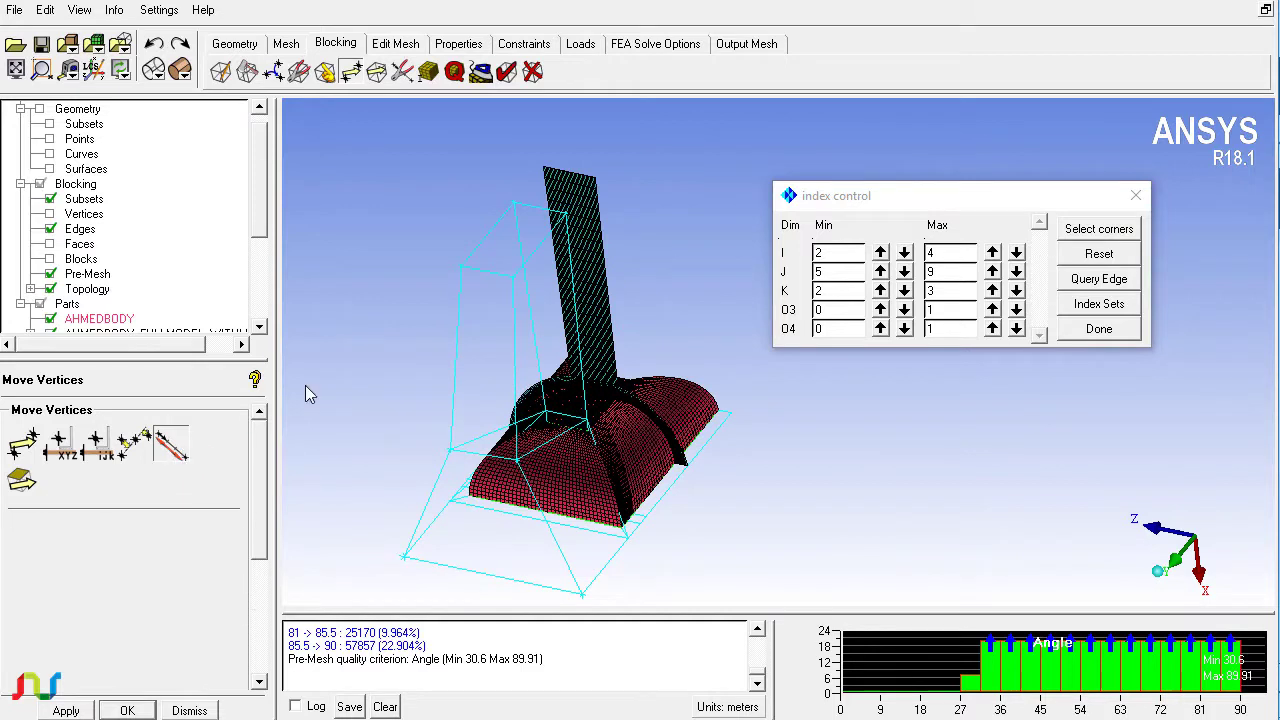
{"action": "left_click", "coordinate": [487, 272]}
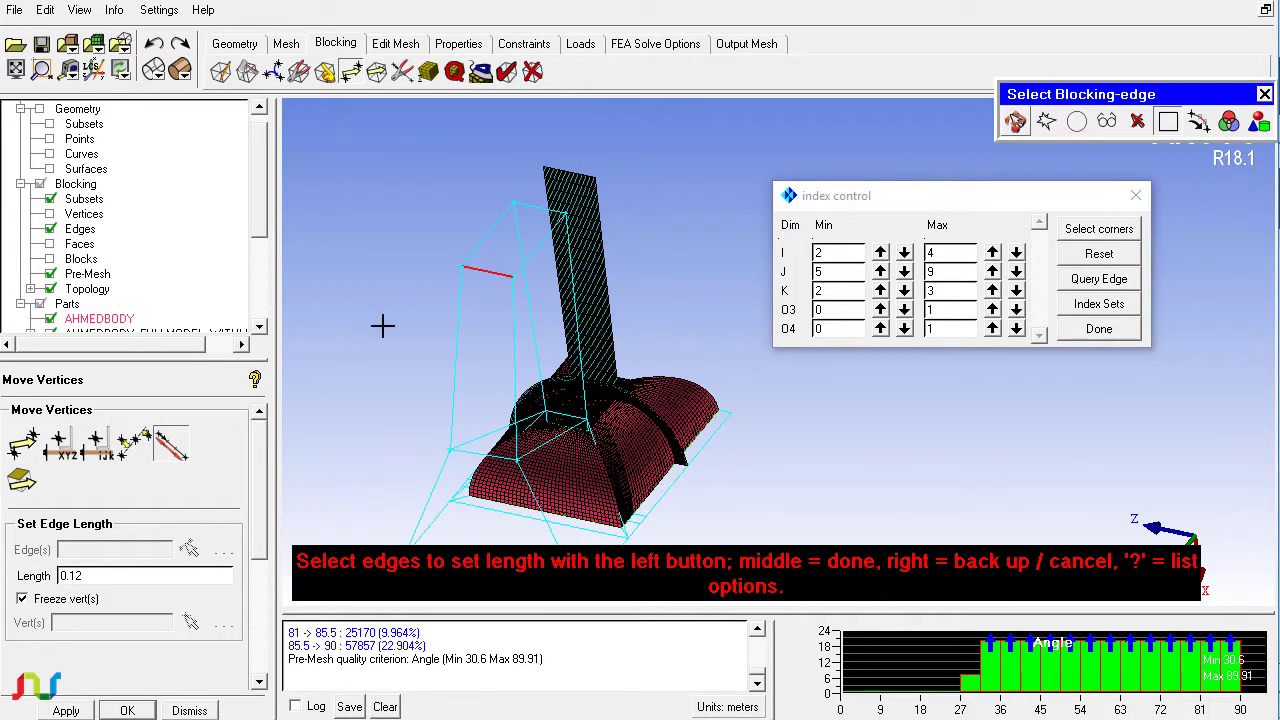
{"action": "right_click", "coordinate": [354, 451]}
{"action": "right_click", "coordinate": [354, 451]}
{"action": "middle_click_drag", "start_coordinate": [352, 448], "coordinate": [379, 420]}
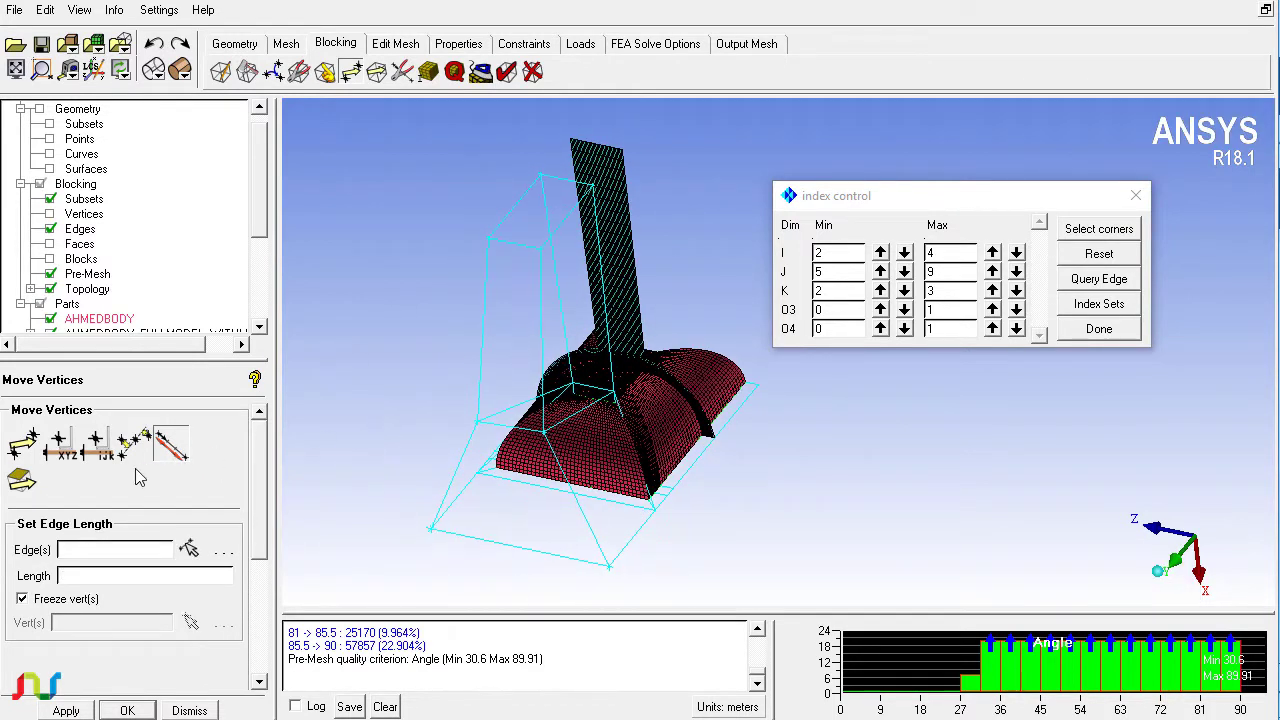
- Align the upper block vertex above one front block vertex to it in Y and Z, using that front vertex as reference, and recompute the pre-mesh
{"action": "left_click", "coordinate": [59, 447]}
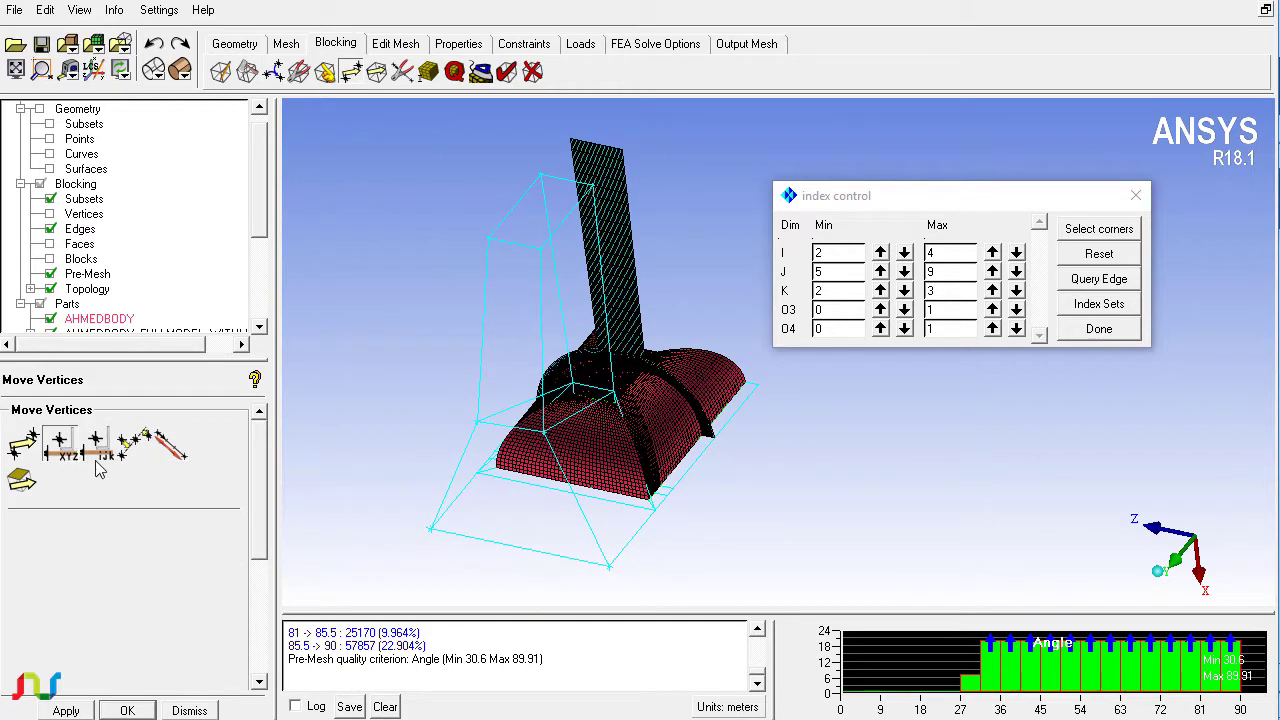
{"action": "left_click", "coordinate": [470, 425]}
{"action": "middle_click_drag", "start_coordinate": [536, 391], "coordinate": [545, 423]}
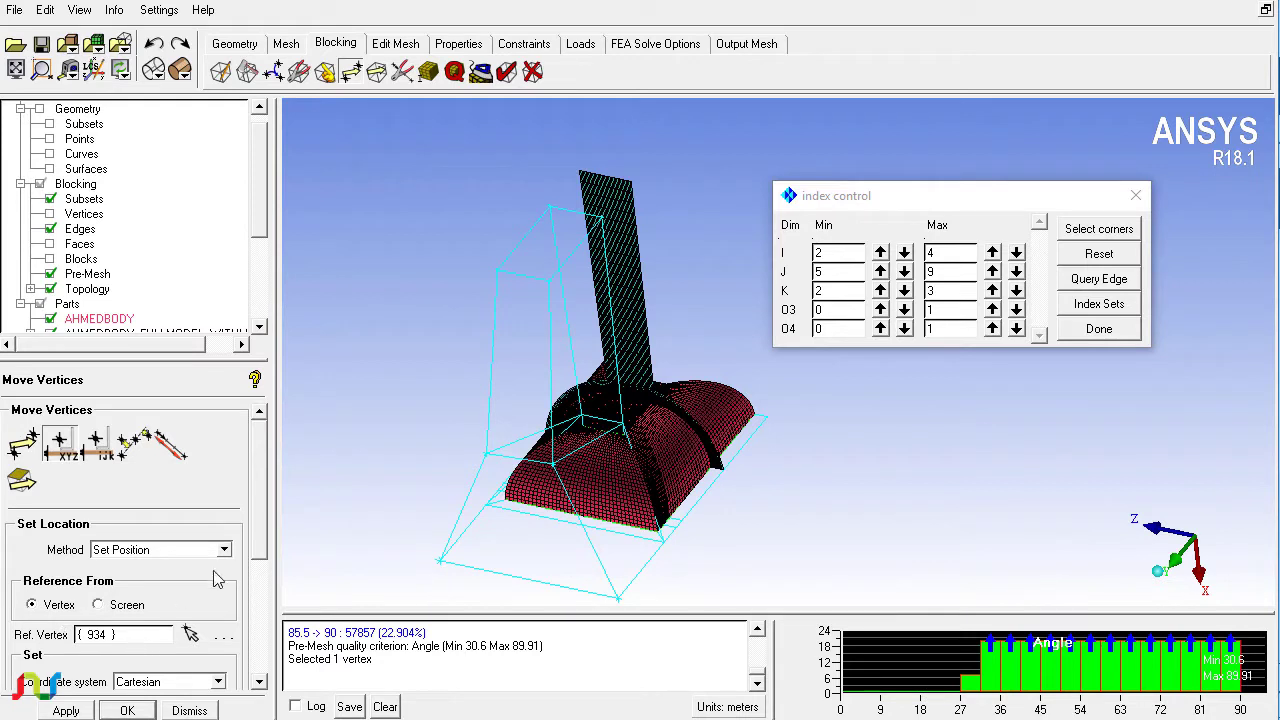
{"action": "scroll", "coordinate": [264, 540], "scroll_direction": "down", "scroll_amount": 3}
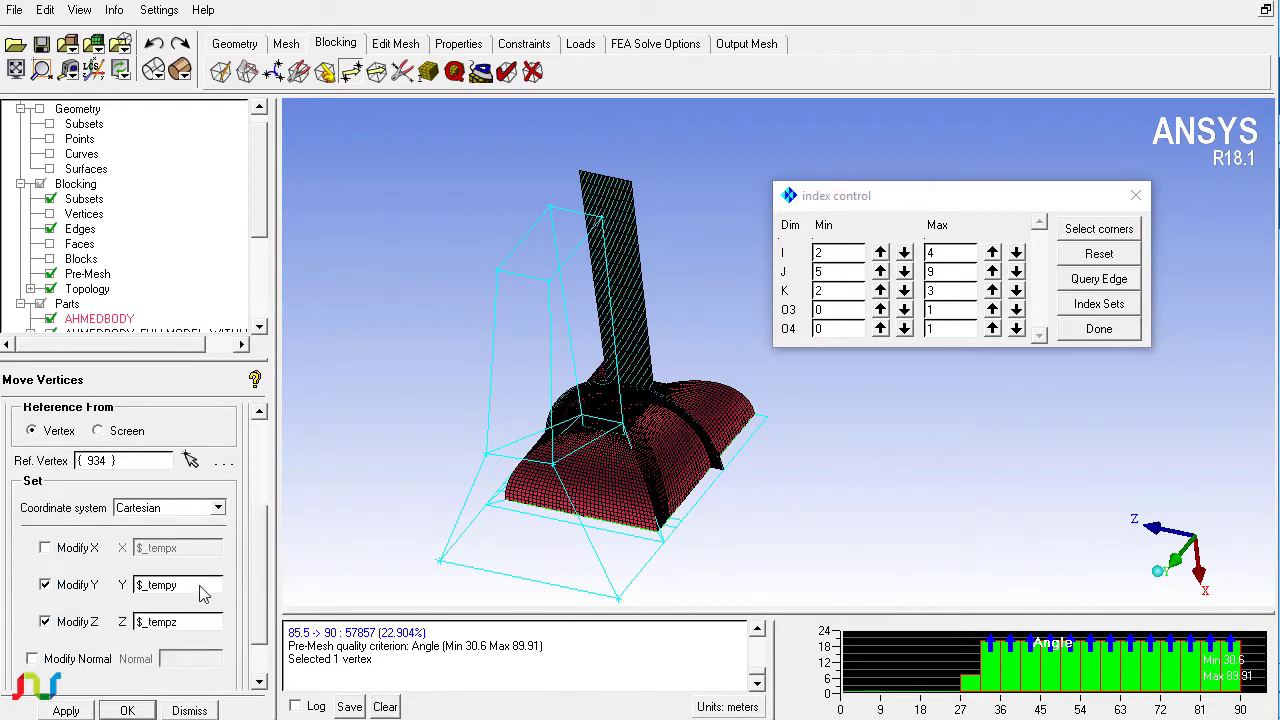
{"action": "scroll", "coordinate": [252, 596], "scroll_direction": "down", "scroll_amount": 1}
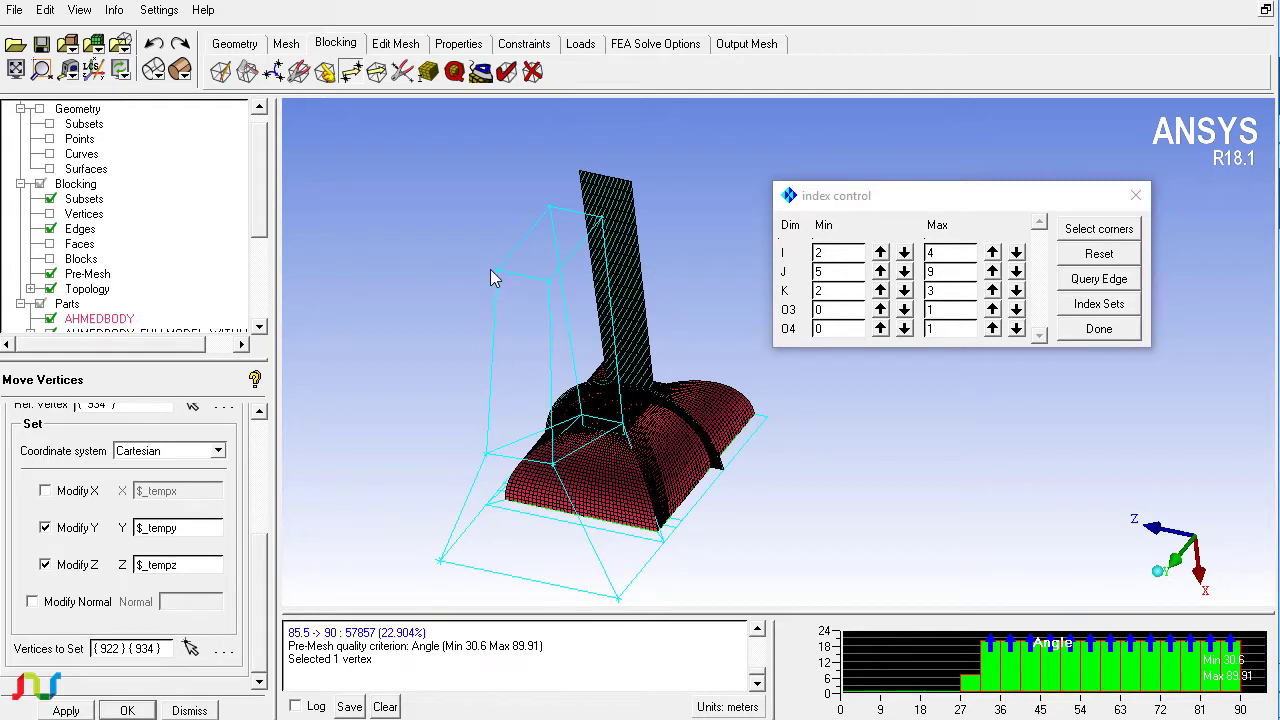
{"action": "left_click", "coordinate": [190, 648]}
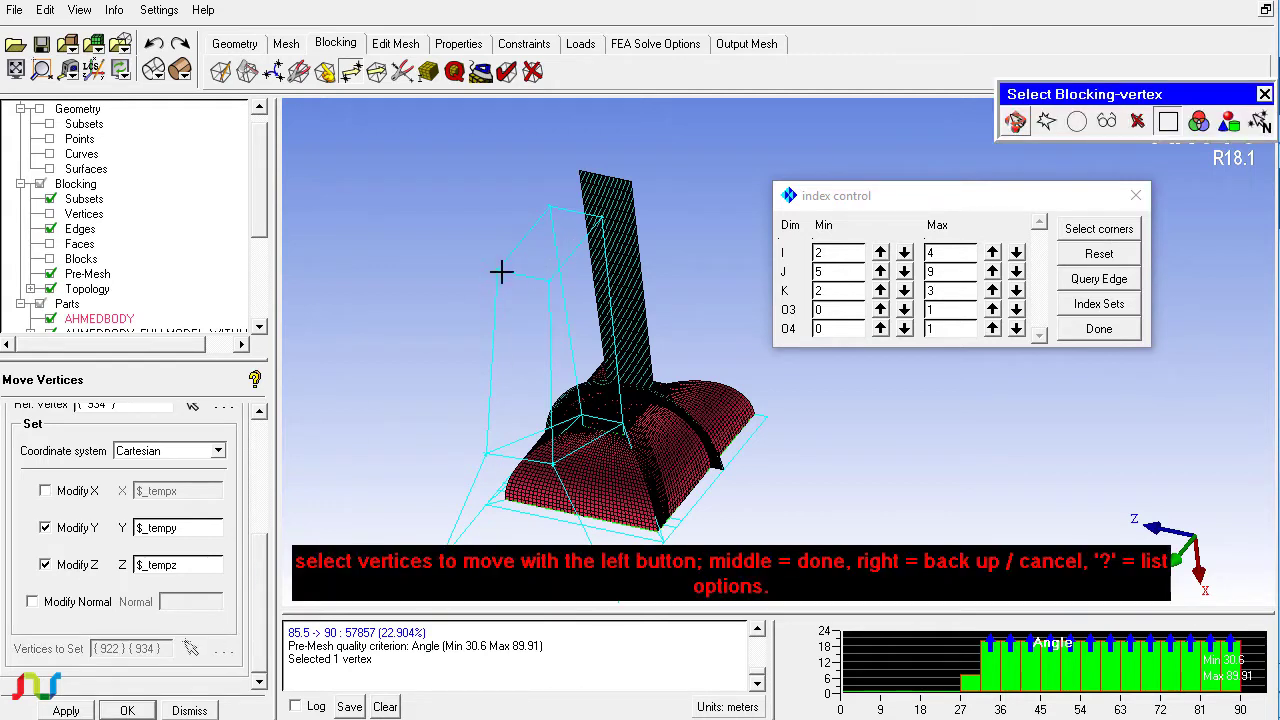
{"action": "left_click", "coordinate": [416, 297]}
{"action": "left_click", "coordinate": [66, 709]}
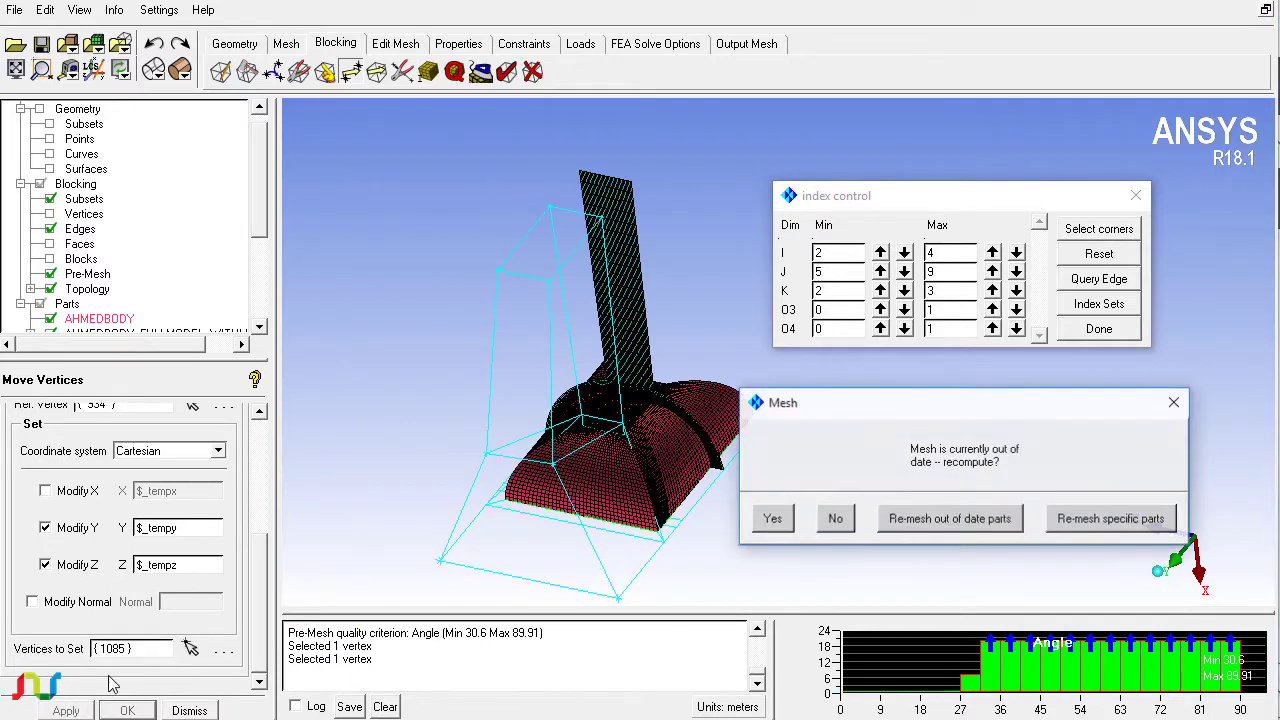
{"action": "left_click", "coordinate": [762, 522]}
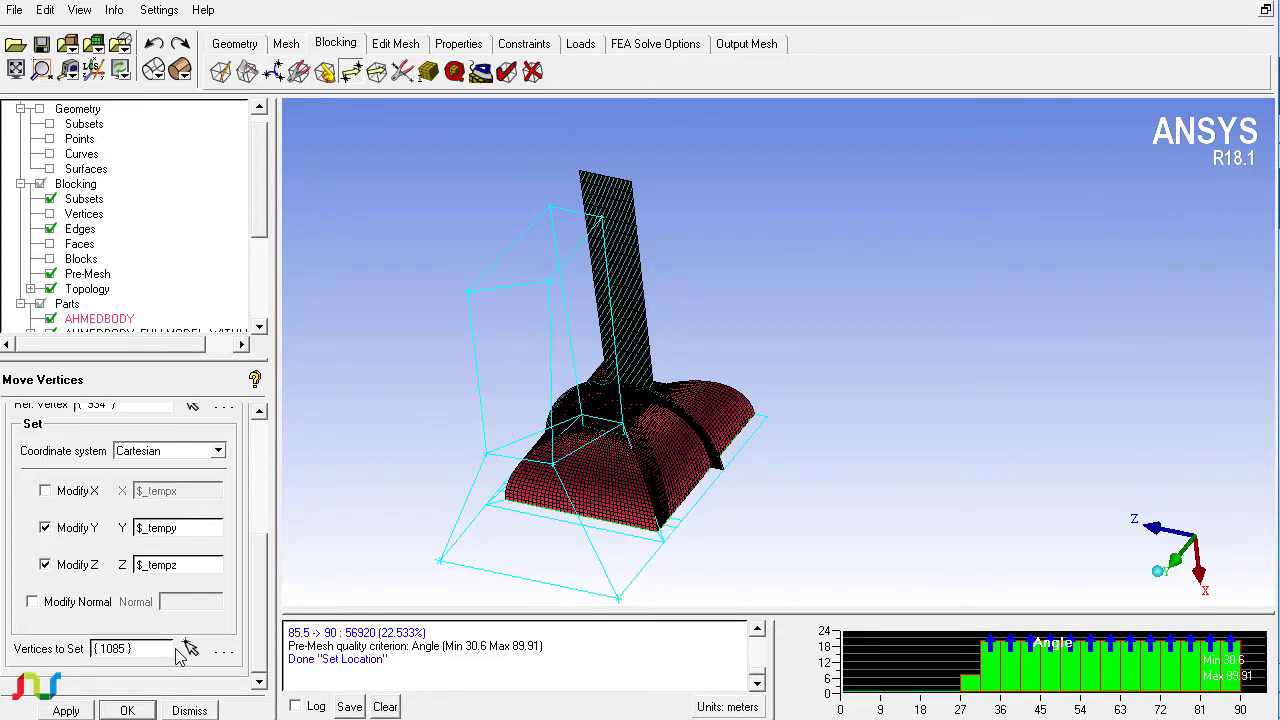
- Align the other upper block vertex in Y and Z with the second front block vertex directly below it and recompute the pre-mesh
{"action": "left_click", "coordinate": [258, 451]}
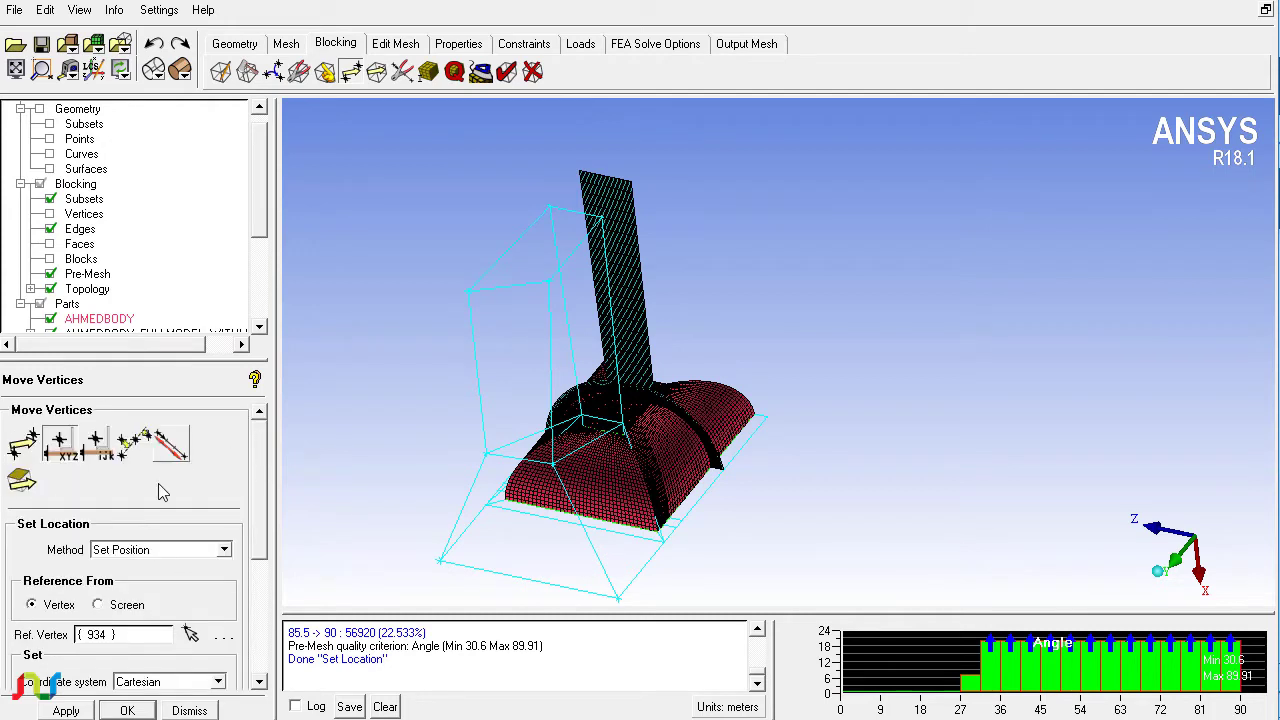
{"action": "left_click", "coordinate": [190, 634]}
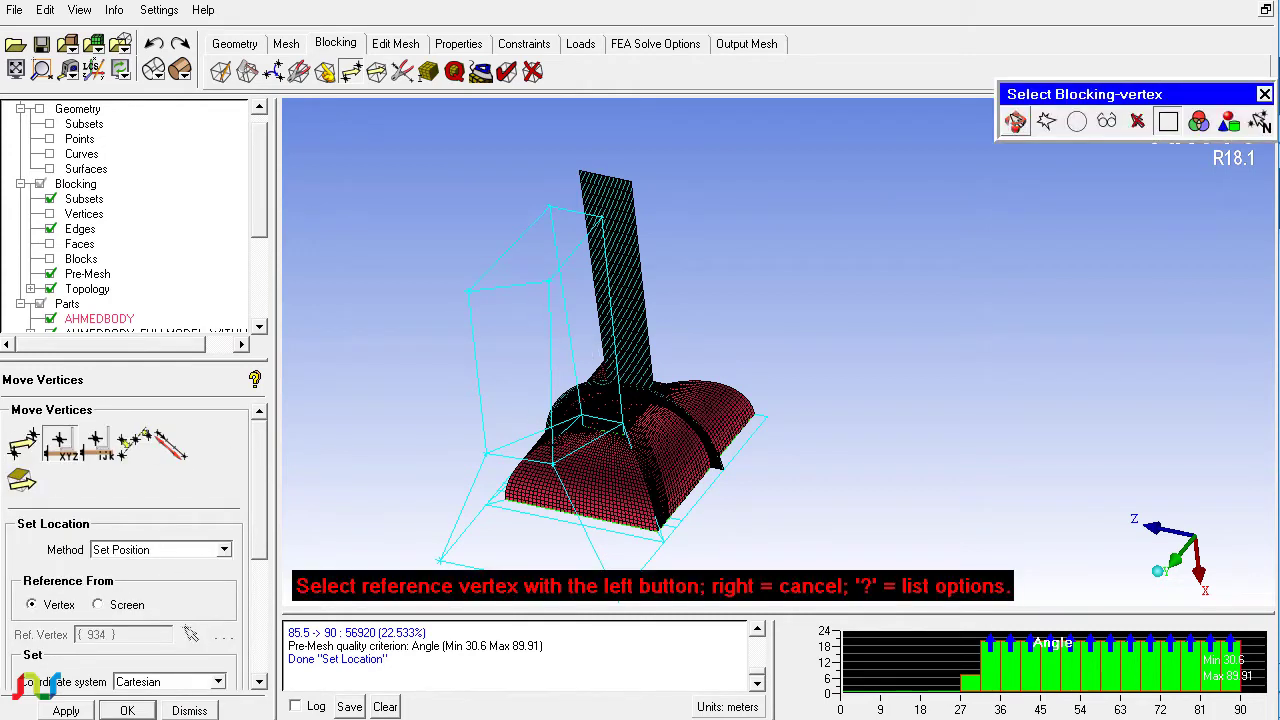
{"action": "left_click", "coordinate": [552, 463]}
{"action": "left_click_drag", "start_coordinate": [261, 532], "coordinate": [258, 601]}
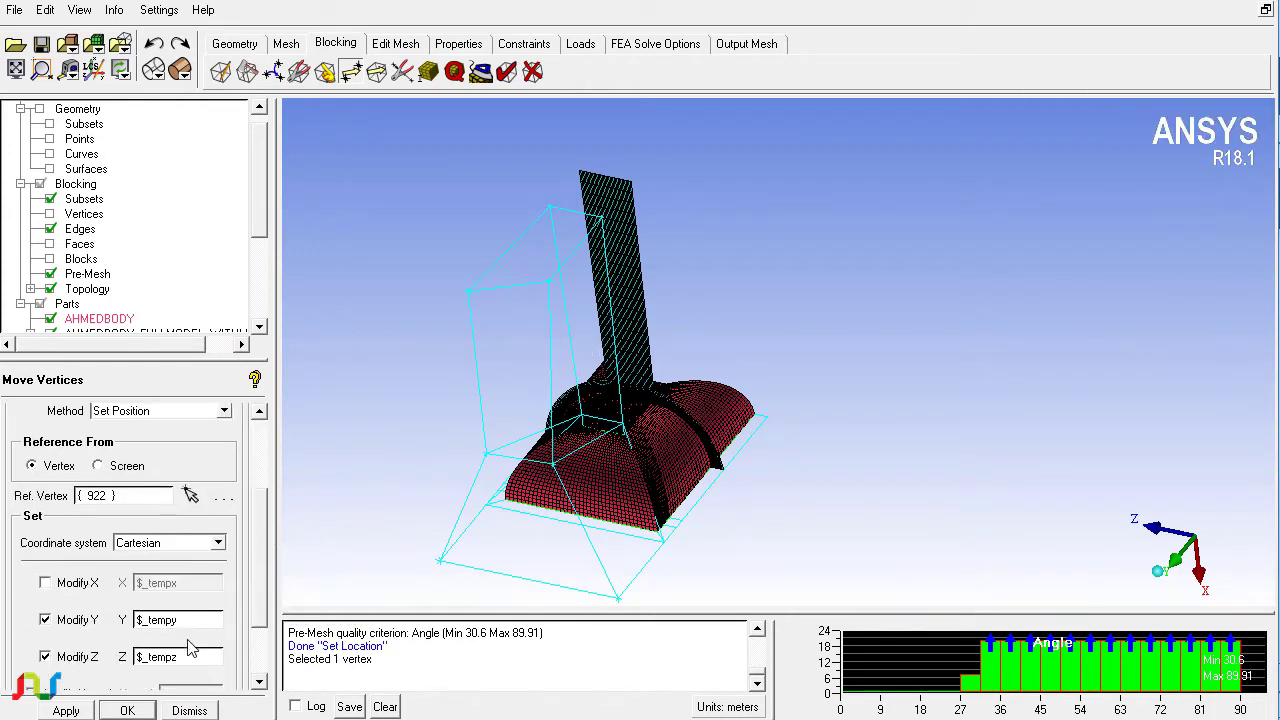
{"action": "scroll", "coordinate": [258, 605], "scroll_direction": "down", "scroll_amount": 3}
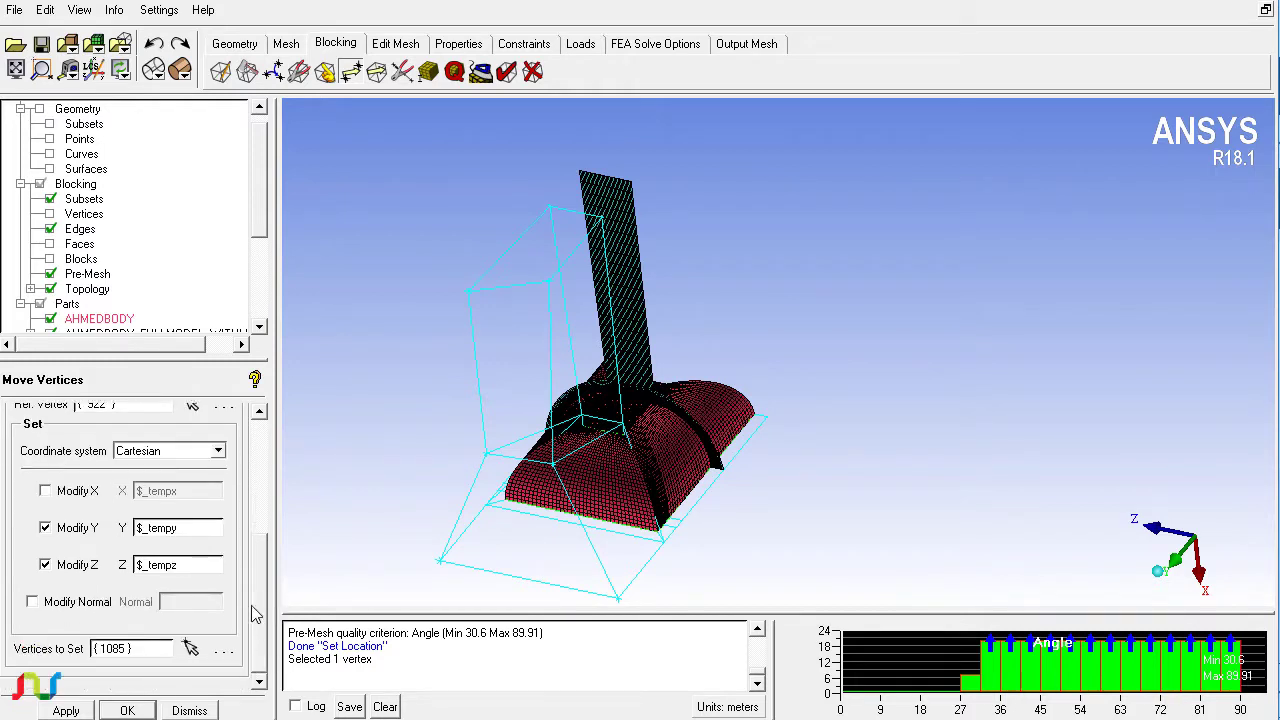
{"action": "left_click", "coordinate": [192, 648]}
{"action": "left_click", "coordinate": [466, 275]}
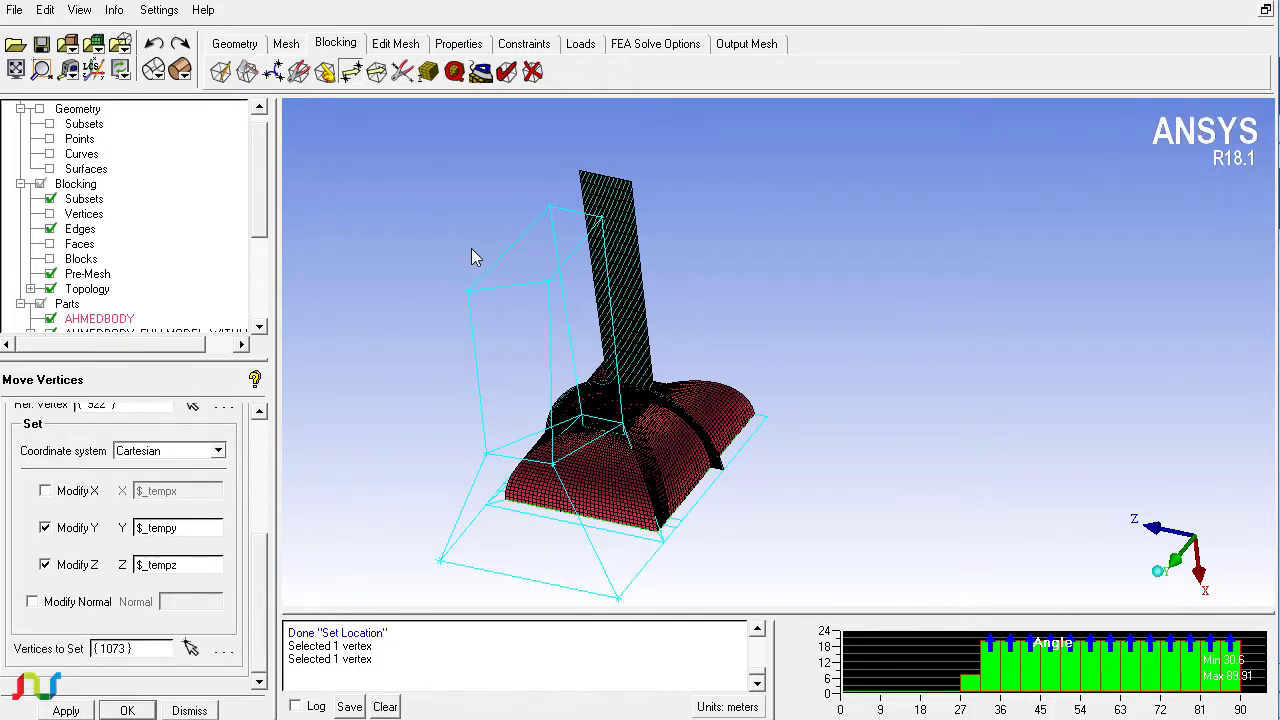
{"action": "left_click", "coordinate": [66, 710]}
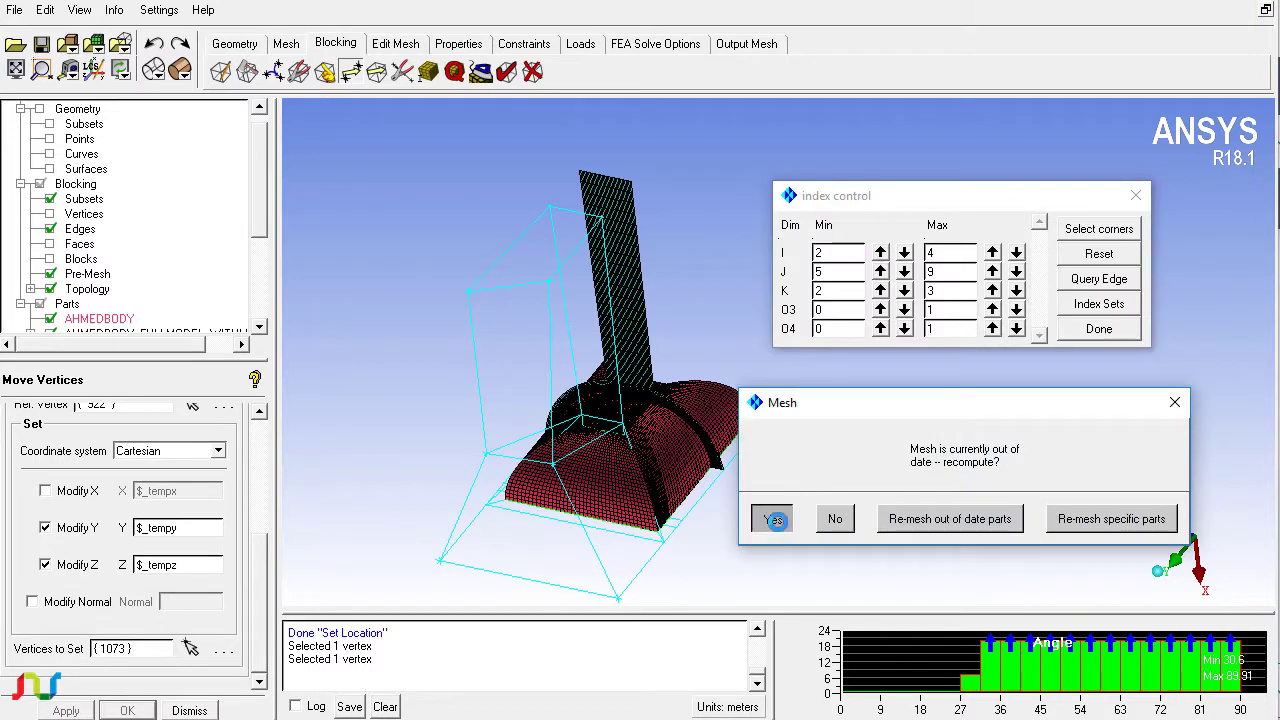
{"action": "left_click", "coordinate": [772, 518]}
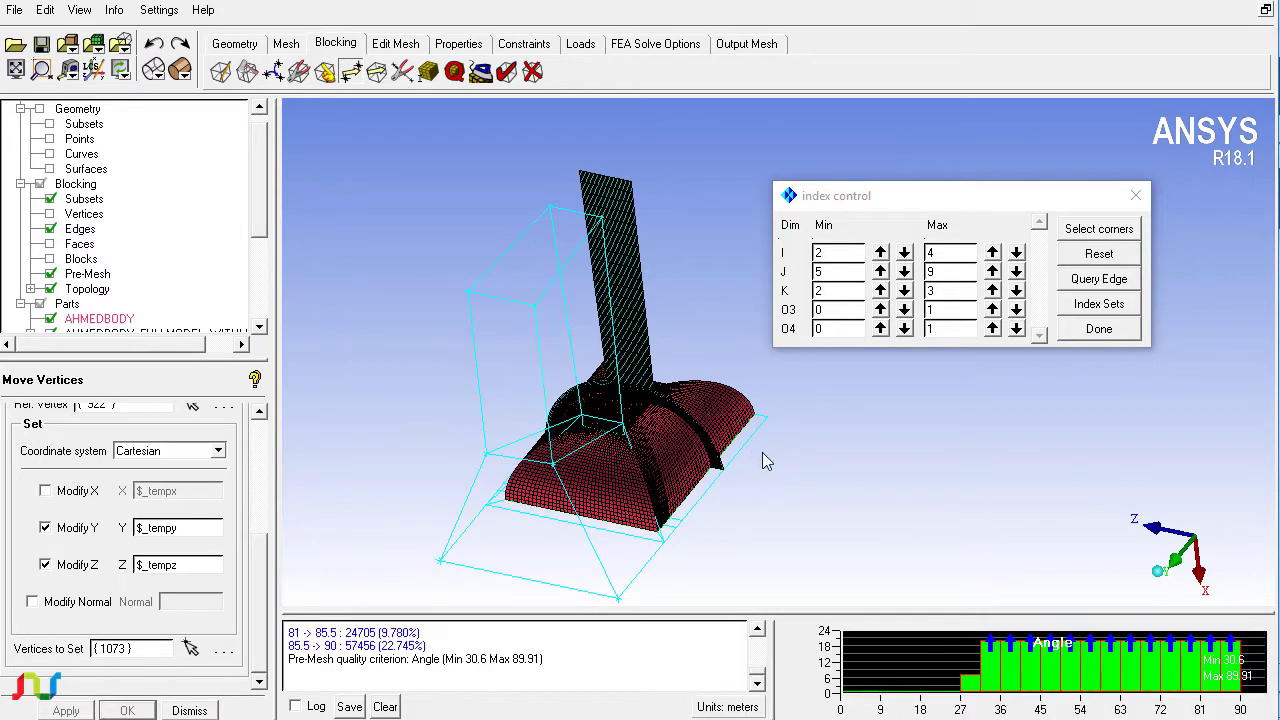
- Set the length of the front block's two upper cross edges and its lower front cross edge to 0.15 and recompute the pre-mesh
{"action": "left_click_drag", "start_coordinate": [767, 457], "coordinate": [521, 412]}
{"action": "middle_click_drag", "start_coordinate": [521, 412], "coordinate": [578, 322]}
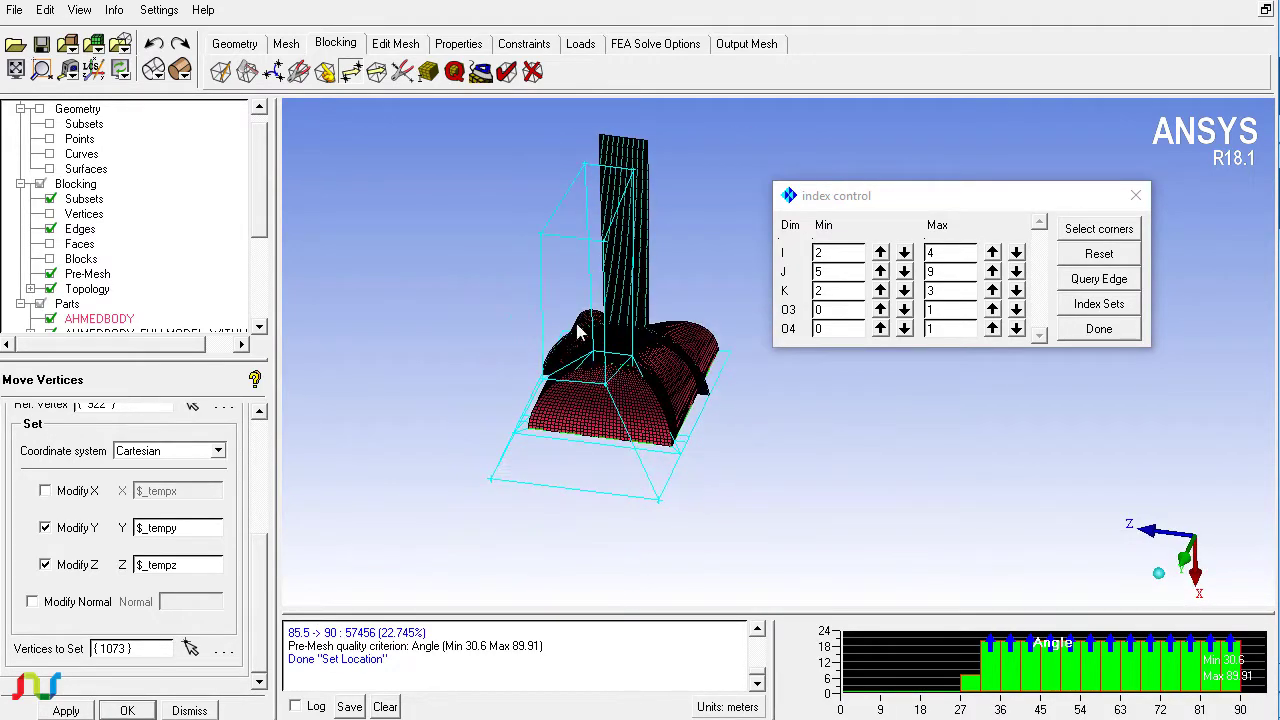
{"action": "scroll", "coordinate": [562, 269], "scroll_direction": "up", "scroll_amount": 2}
{"action": "middle_click_drag", "start_coordinate": [562, 269], "coordinate": [612, 355]}
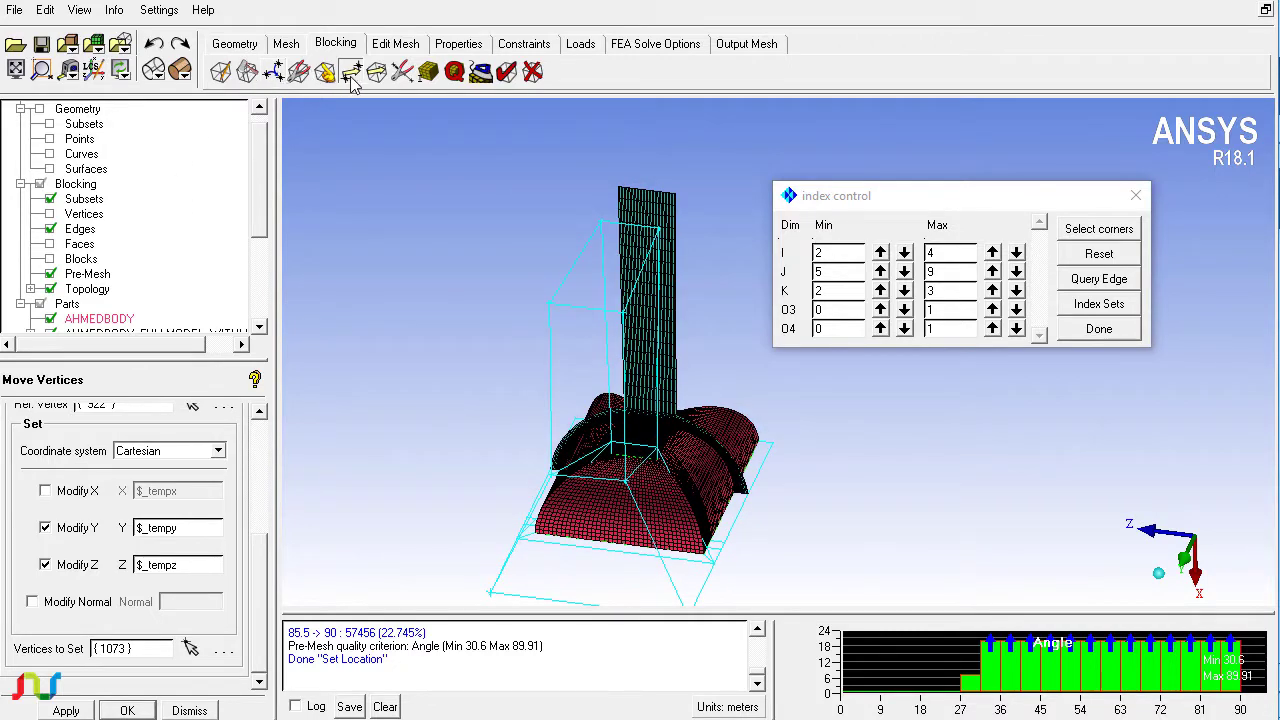
{"action": "left_click_drag", "start_coordinate": [255, 486], "coordinate": [261, 452]}
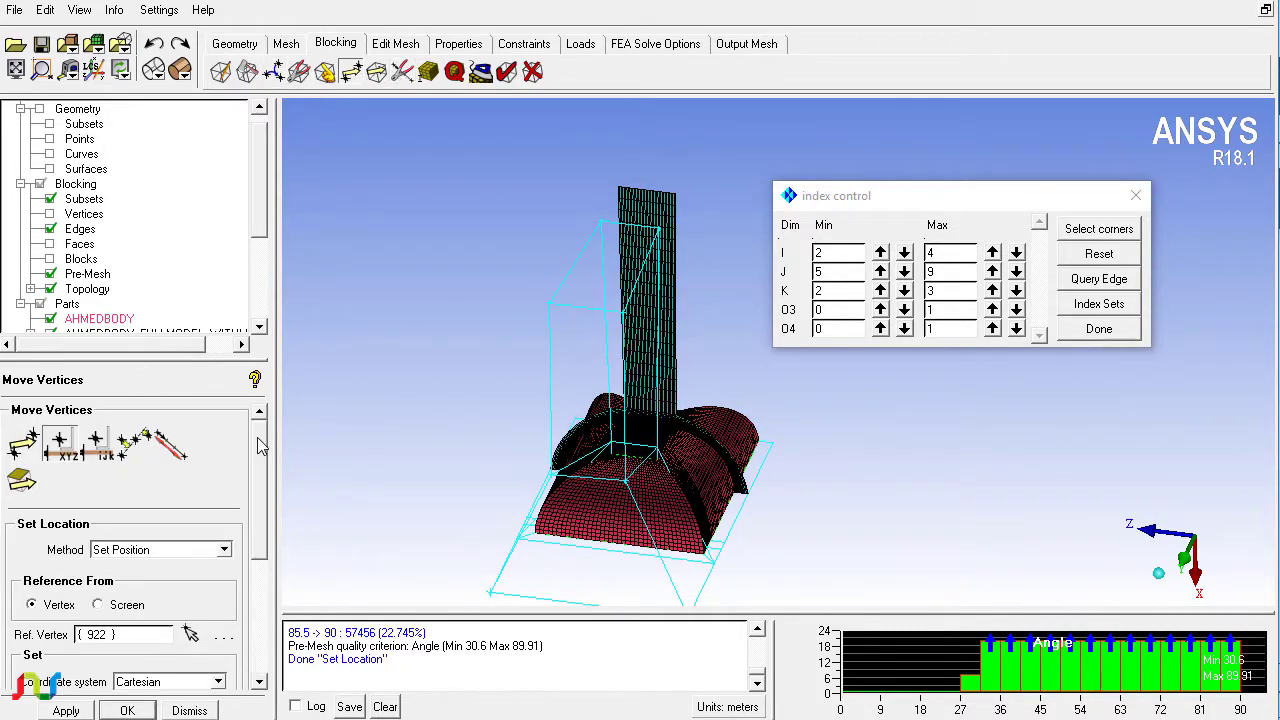
{"action": "left_click", "coordinate": [170, 443]}
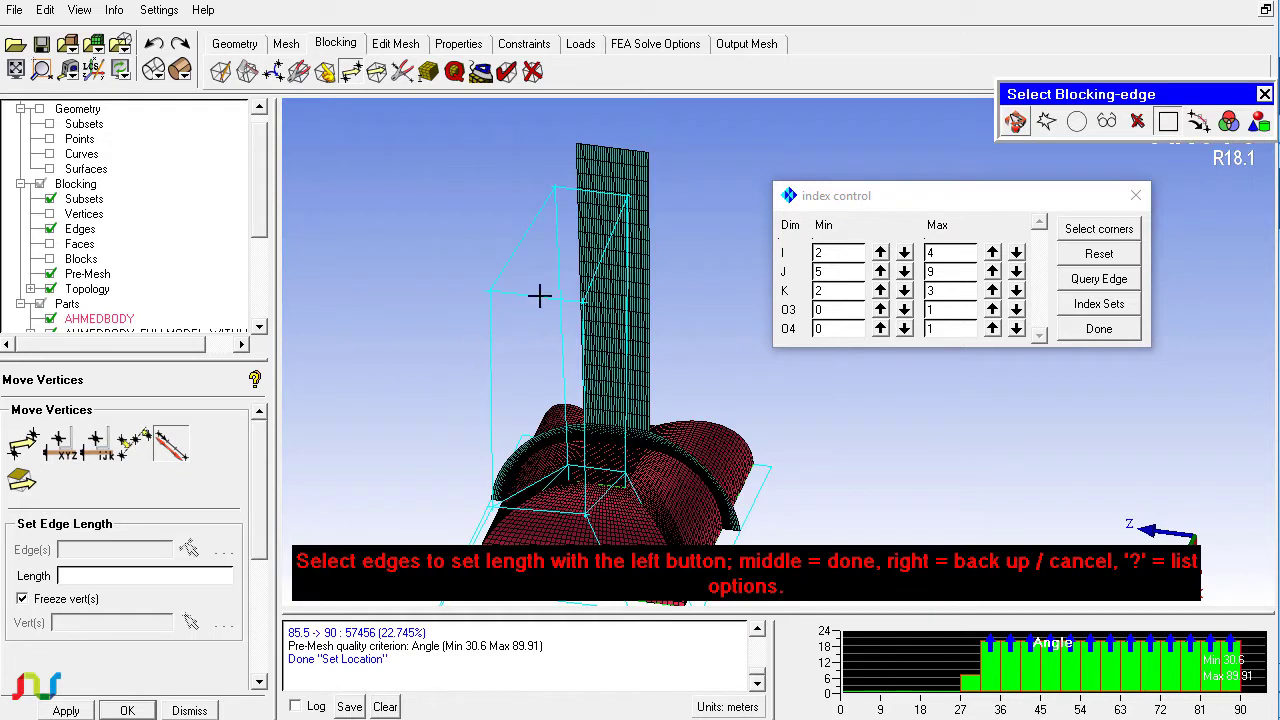
{"action": "left_click", "coordinate": [539, 296]}
{"action": "left_click", "coordinate": [595, 193]}
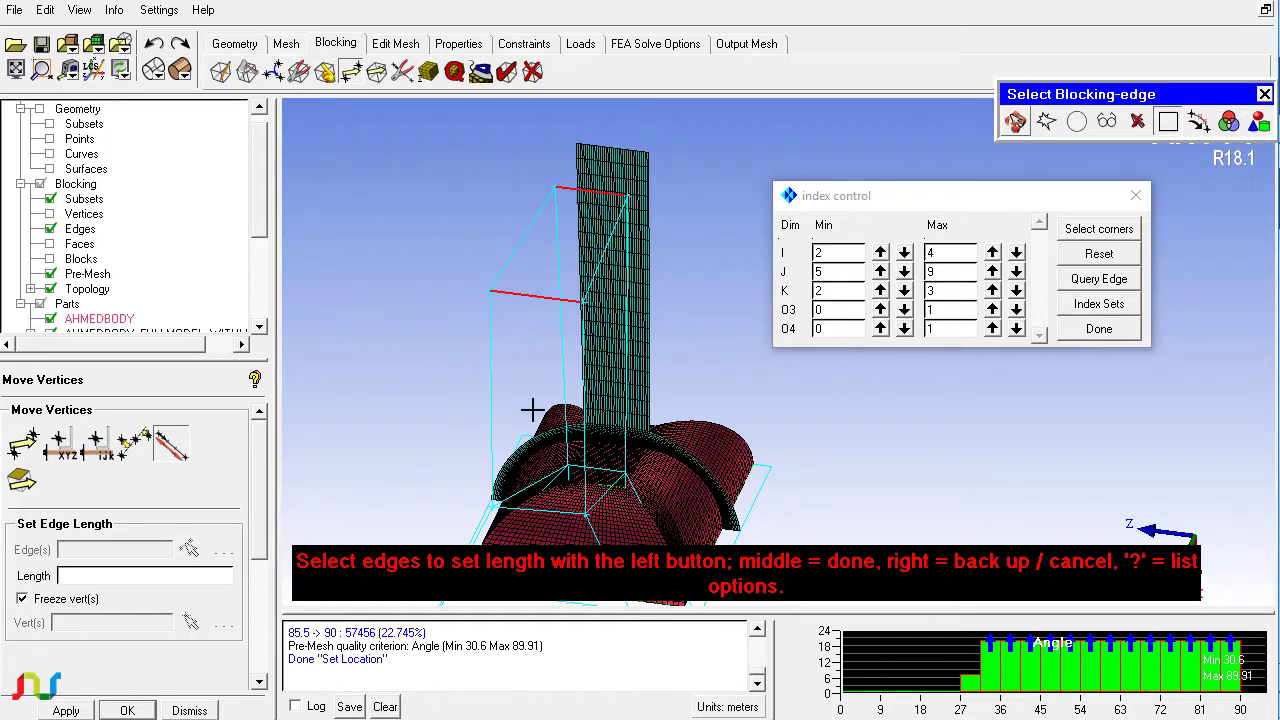
{"action": "left_click", "coordinate": [553, 505]}
{"action": "middle_click", "coordinate": [405, 452]}
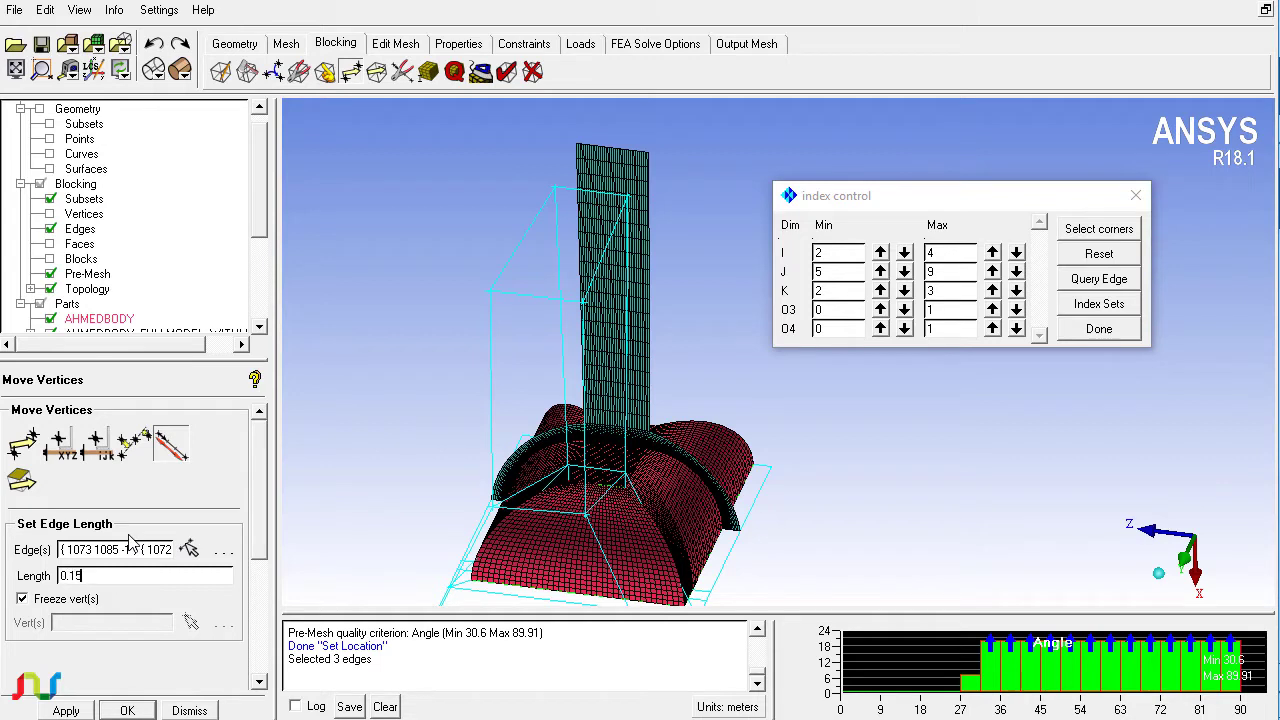
{"action": "left_click", "coordinate": [80, 706]}
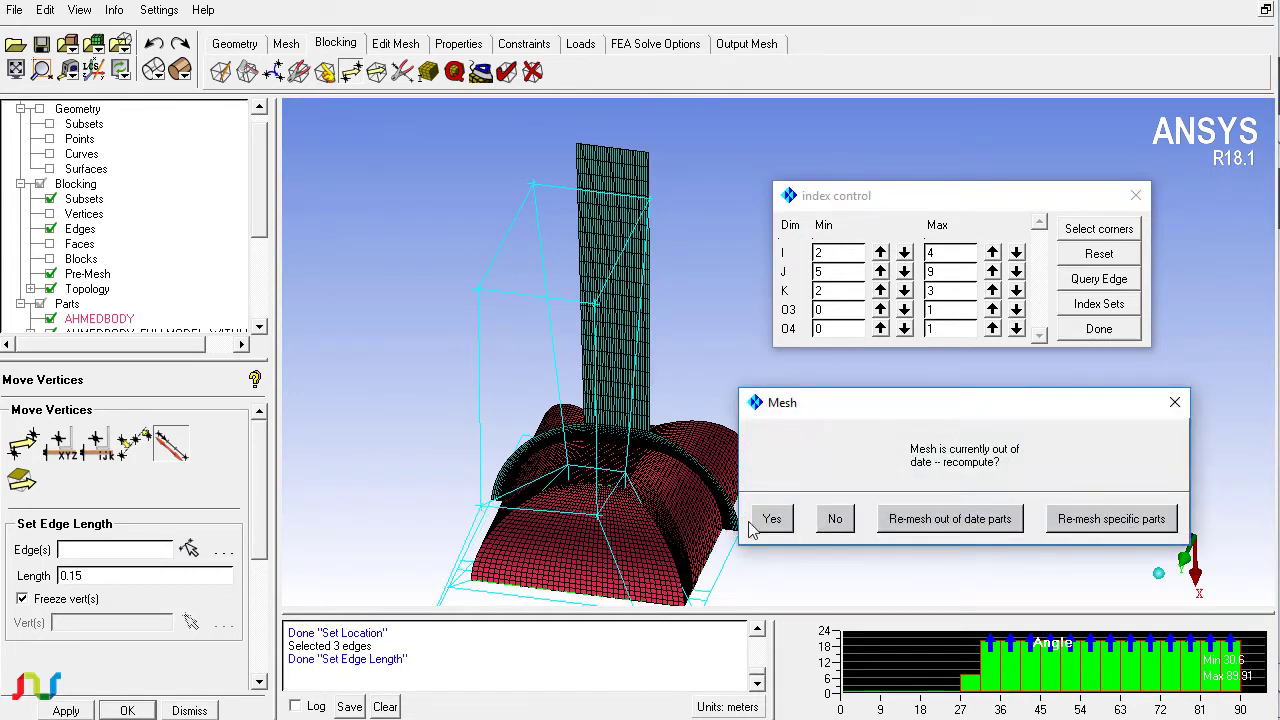
{"action": "left_click", "coordinate": [778, 516]}
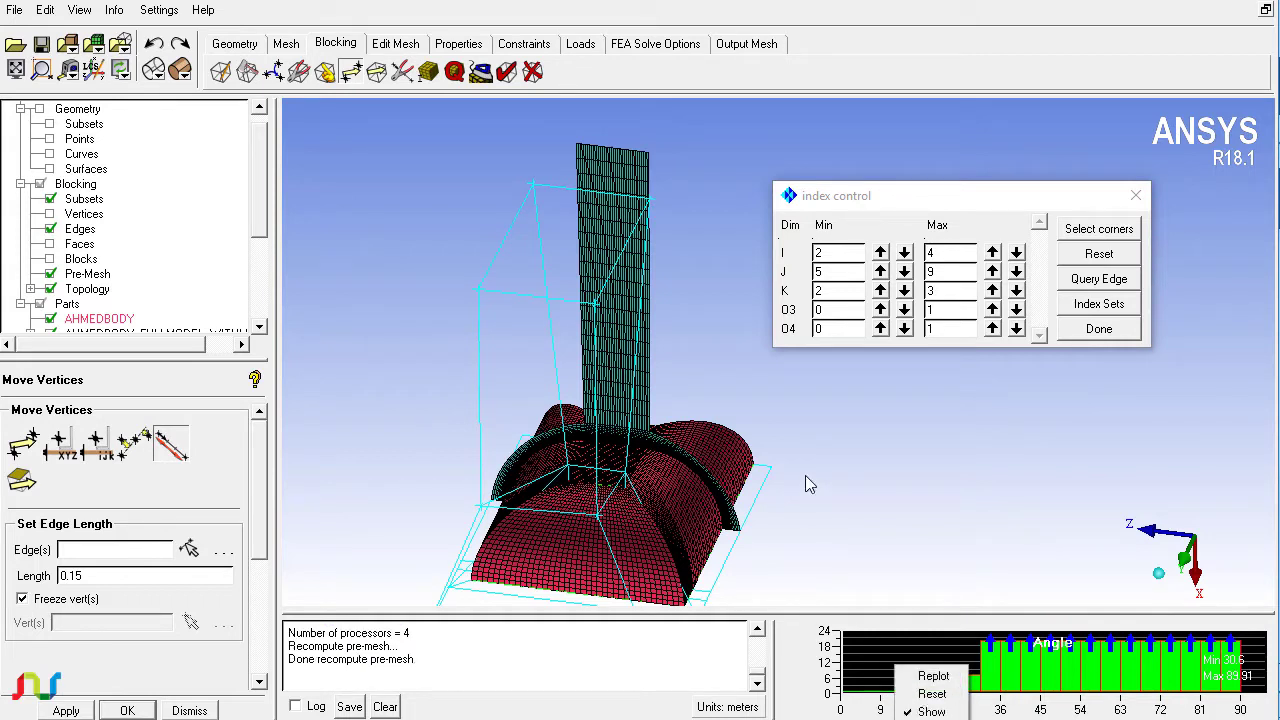
- Replot the angle quality histogram from 0 to 90 with a maximum height of 20 and 20 bars
{"action": "left_click", "coordinate": [930, 676]}
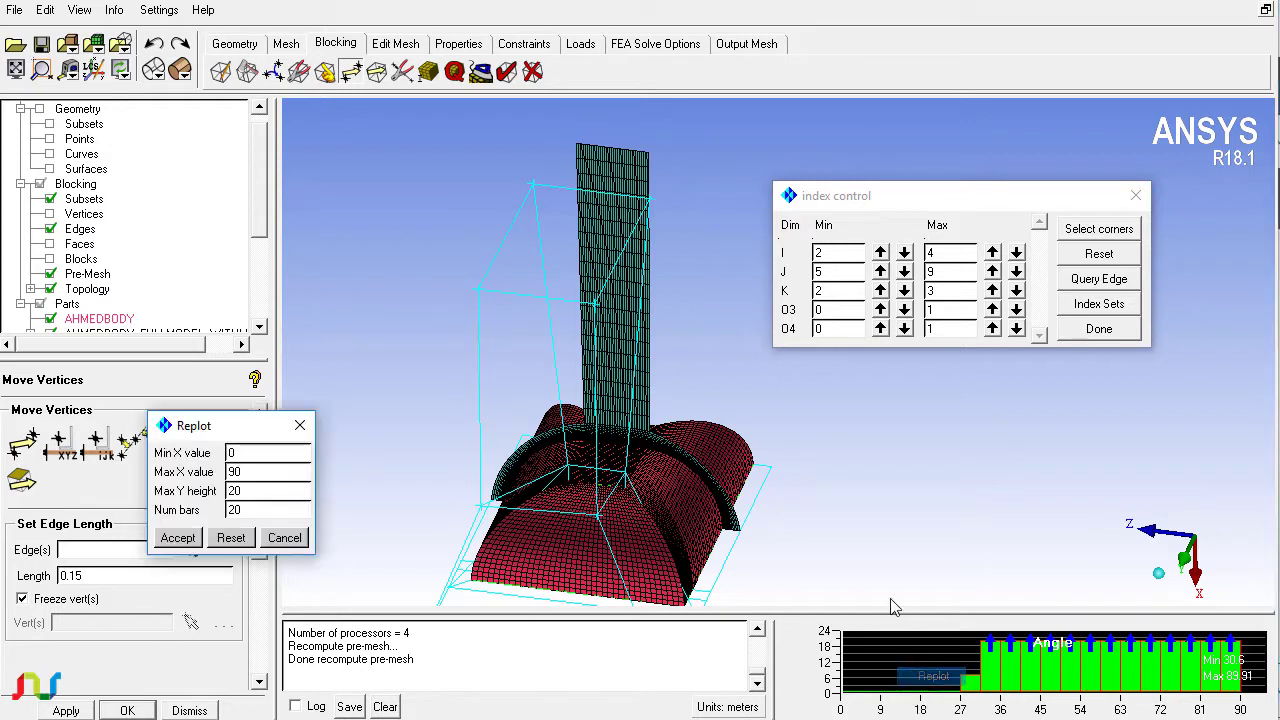
{"action": "left_click", "coordinate": [175, 537]}
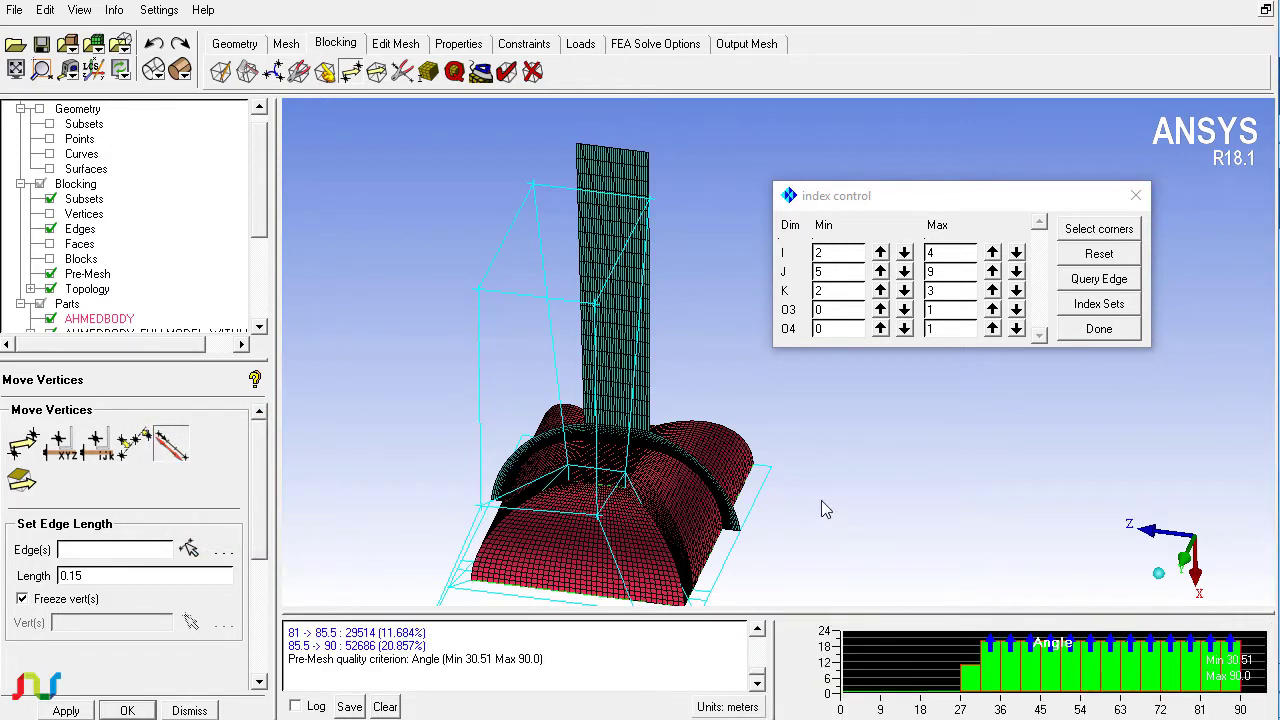
{"action": "left_click_drag", "start_coordinate": [821, 500], "coordinate": [807, 530]}
{"action": "left_click_drag", "start_coordinate": [755, 573], "coordinate": [652, 515]}
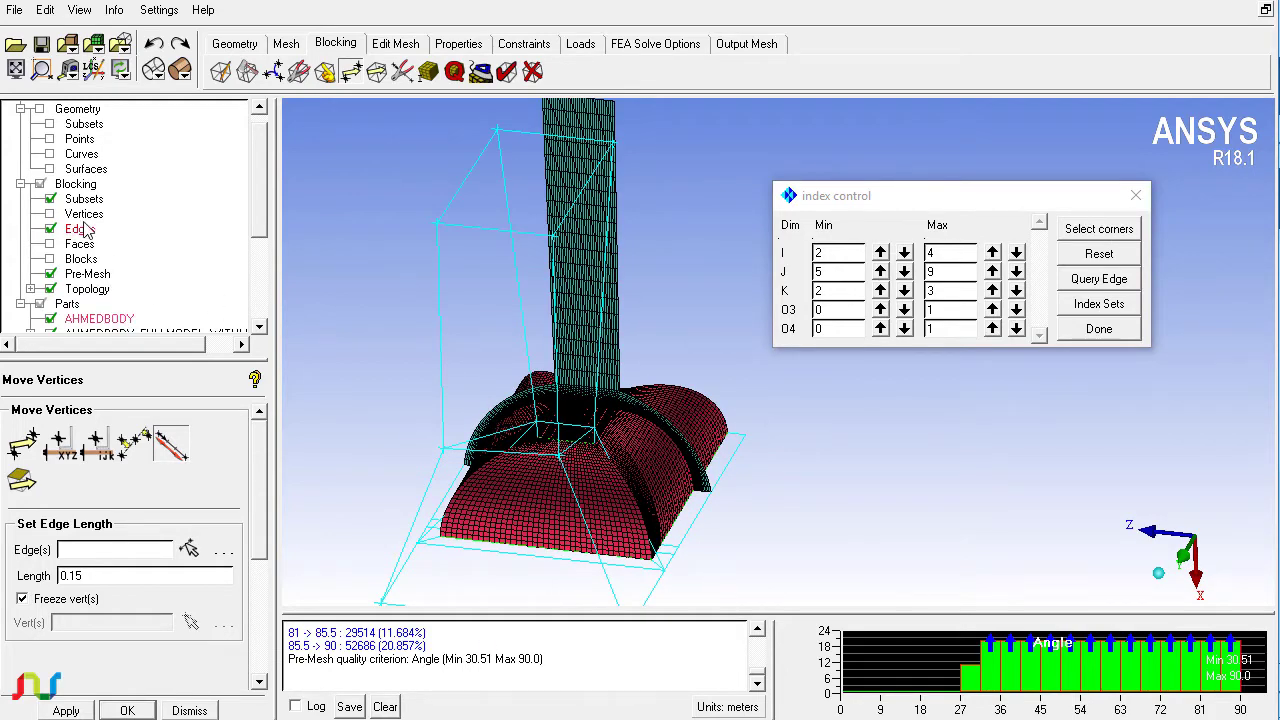
- Show an additional solid scan plane perpendicular to the upper cross edge of the front block and examine the mesh layers near the nose
{"action": "right_click", "coordinate": [87, 276]}
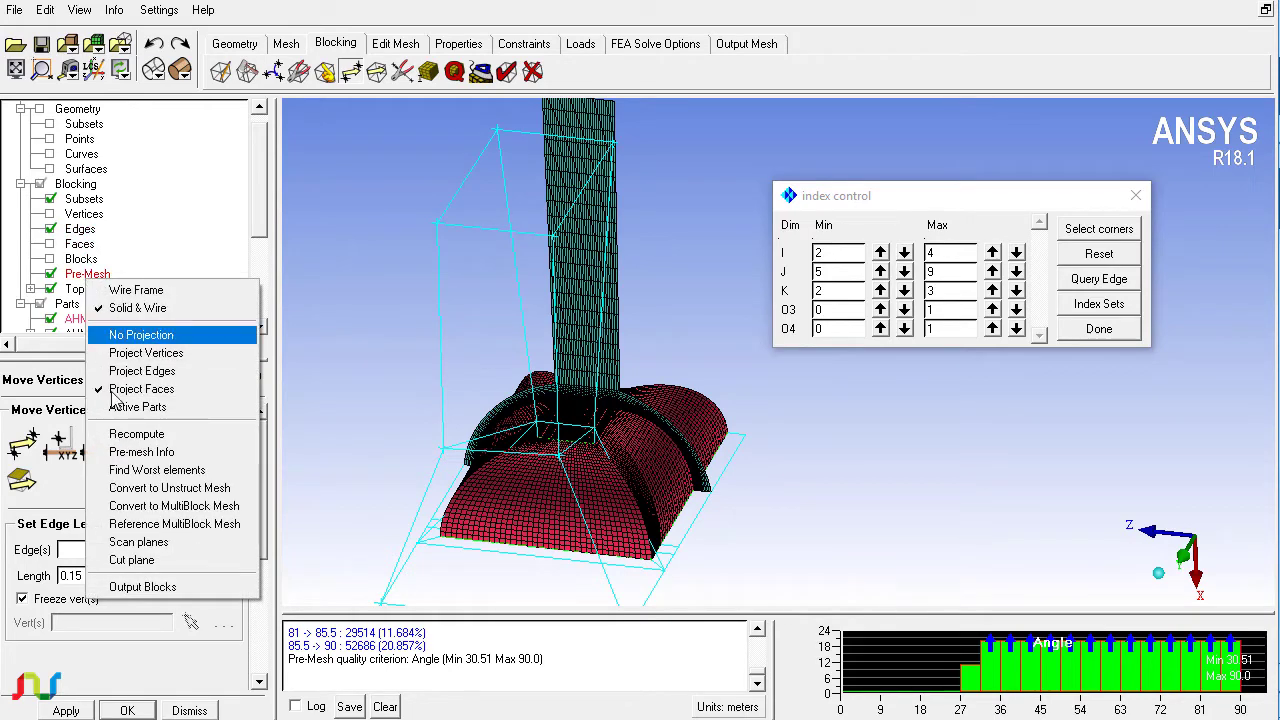
{"action": "left_click", "coordinate": [135, 541]}
{"action": "left_click", "coordinate": [1128, 377]}
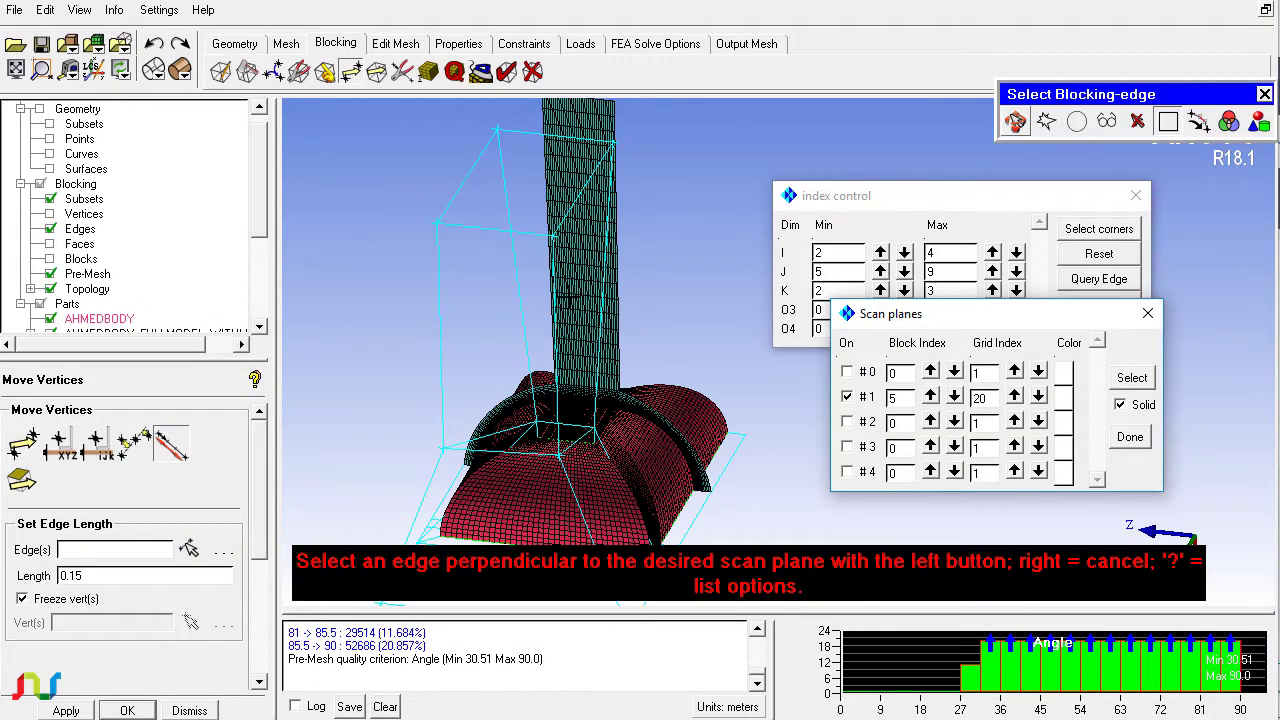
{"action": "left_click", "coordinate": [527, 238]}
{"action": "left_click_drag", "start_coordinate": [527, 240], "coordinate": [447, 428]}
{"action": "scroll", "coordinate": [706, 306], "scroll_direction": "up", "scroll_amount": 3}
{"action": "scroll", "coordinate": [480, 337], "scroll_direction": "up", "scroll_amount": 5}
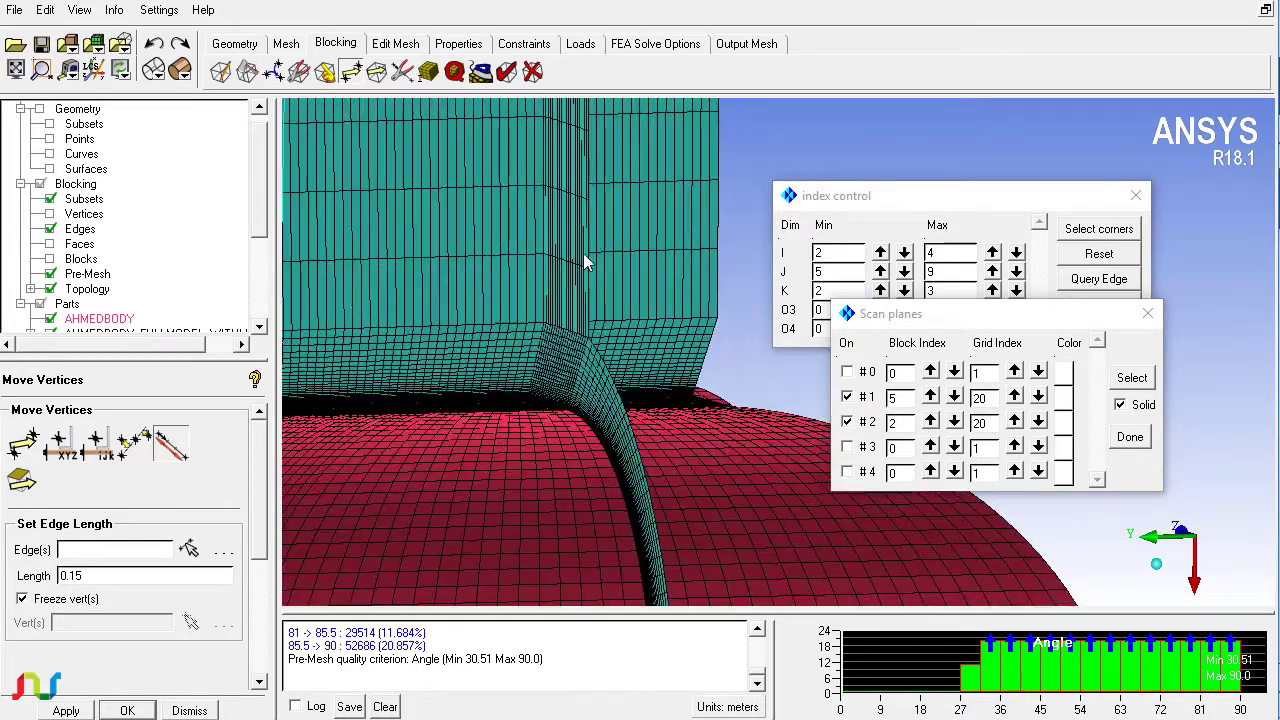
{"action": "middle_click_drag", "start_coordinate": [586, 260], "coordinate": [508, 402]}
{"action": "left_click_drag", "start_coordinate": [462, 352], "coordinate": [576, 305]}
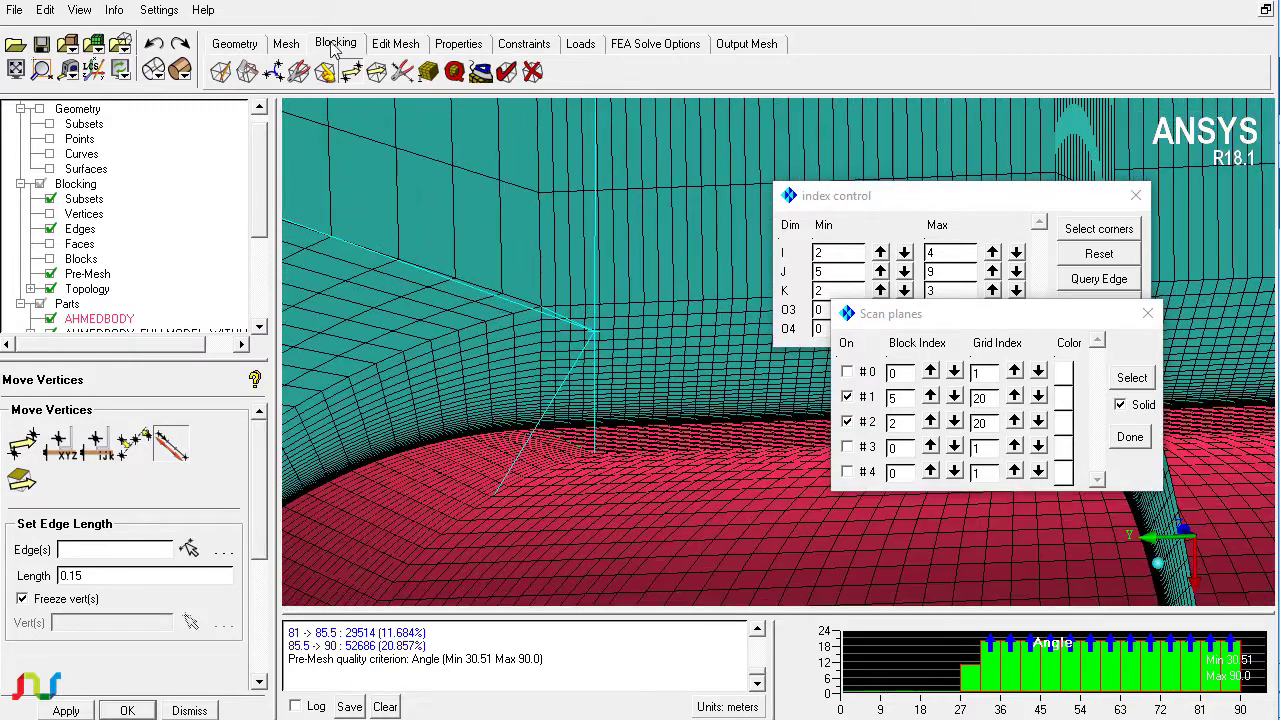
- Match the spacing of the long vertical edge above the nose to the short edge below it, using the short one as reference
{"action": "left_click", "coordinate": [428, 71]}
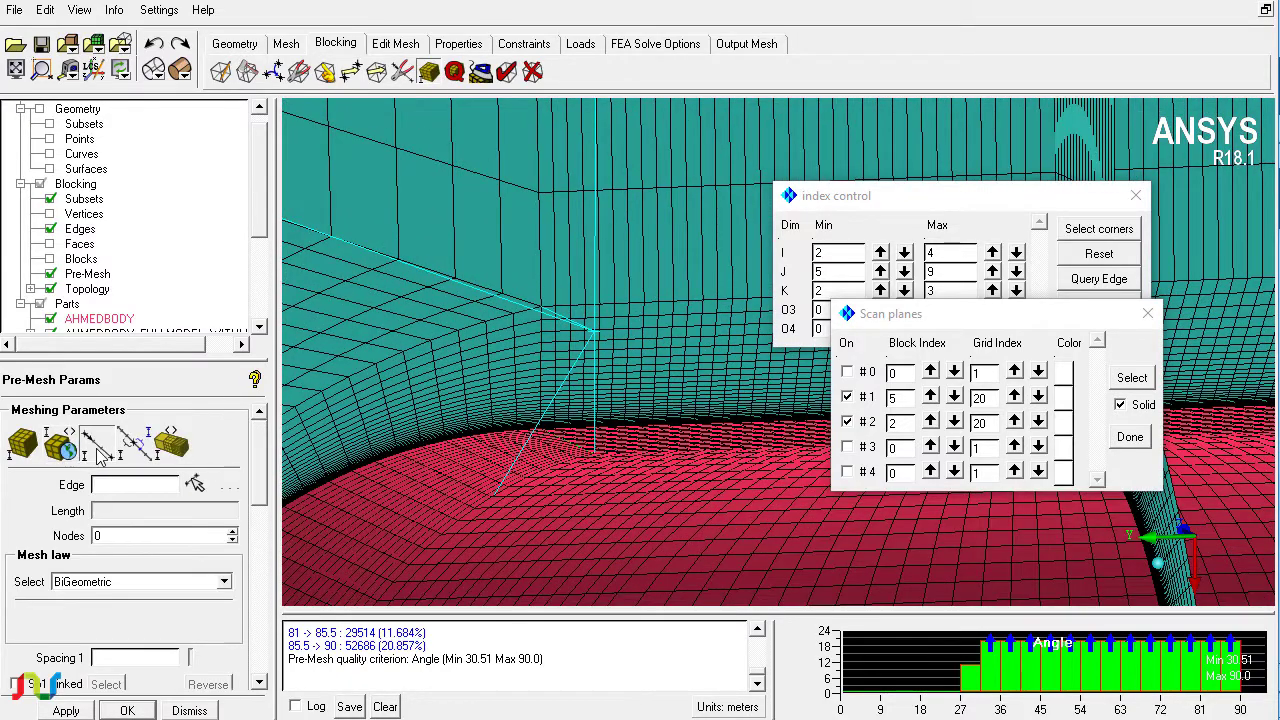
{"action": "left_click", "coordinate": [100, 450]}
{"action": "left_click", "coordinate": [593, 290]}
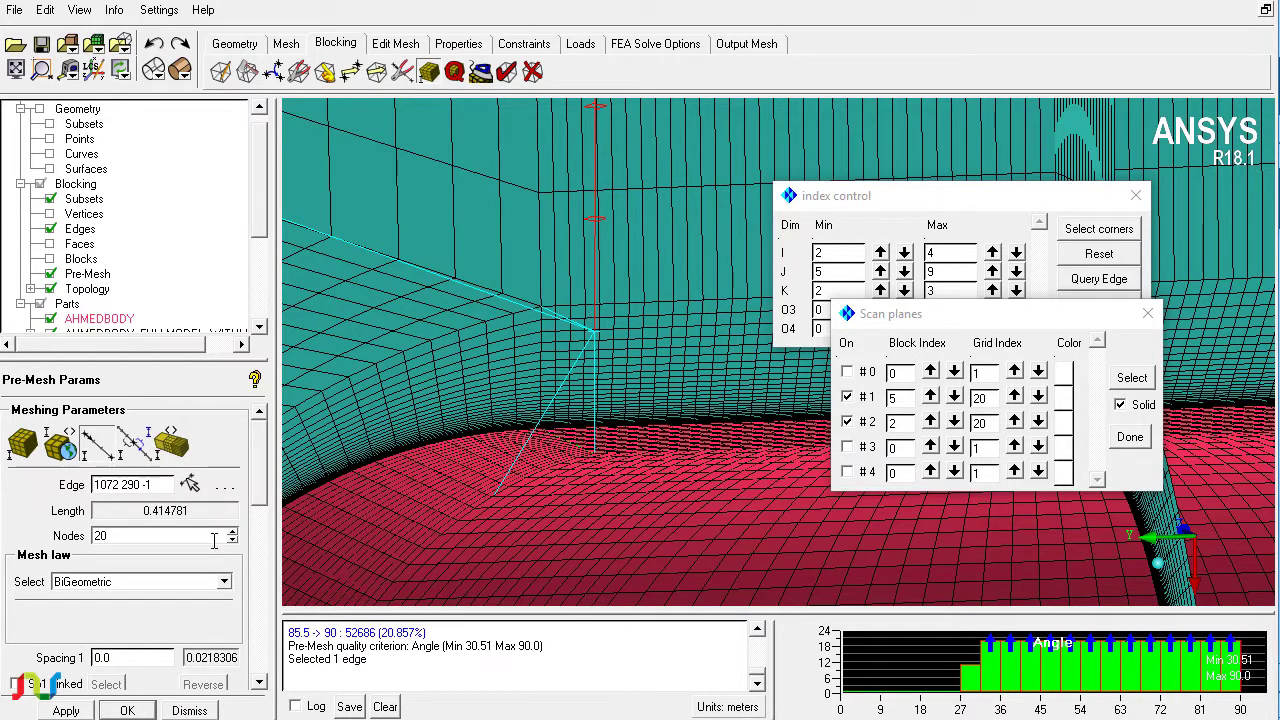
{"action": "left_click", "coordinate": [132, 445]}
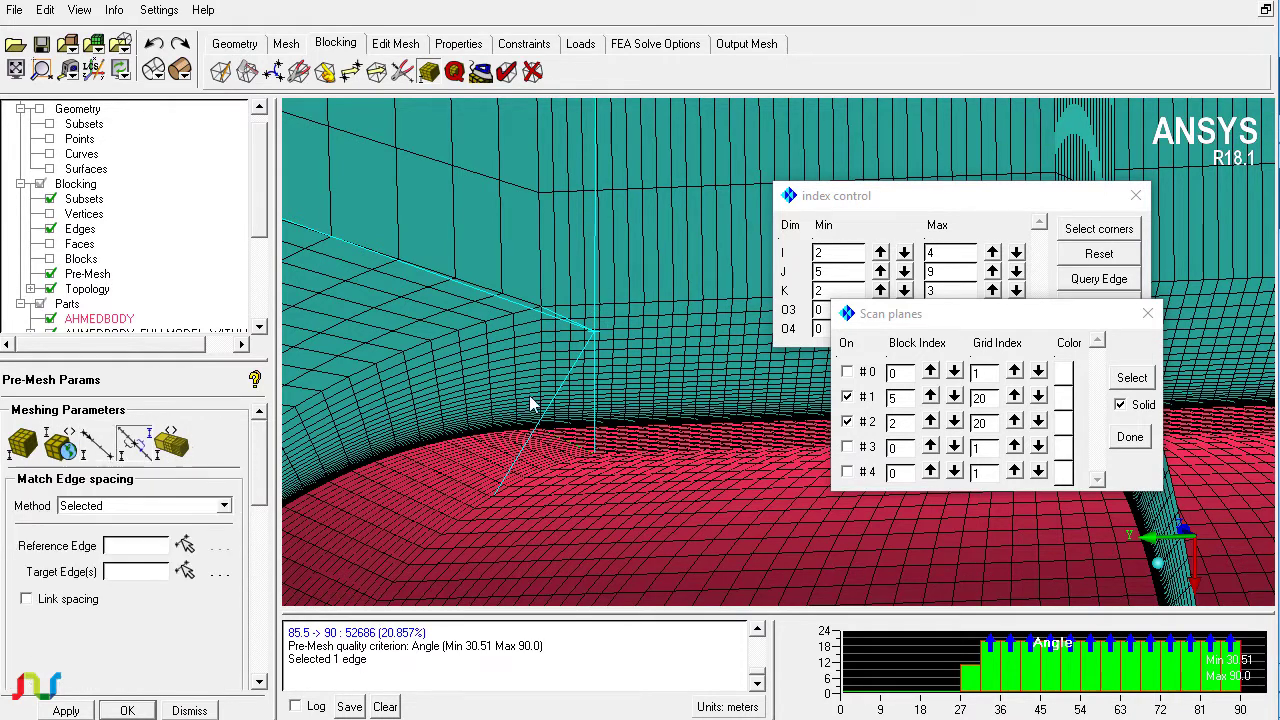
{"action": "left_click", "coordinate": [596, 375]}
{"action": "left_click", "coordinate": [603, 295]}
{"action": "middle_click", "coordinate": [650, 296]}
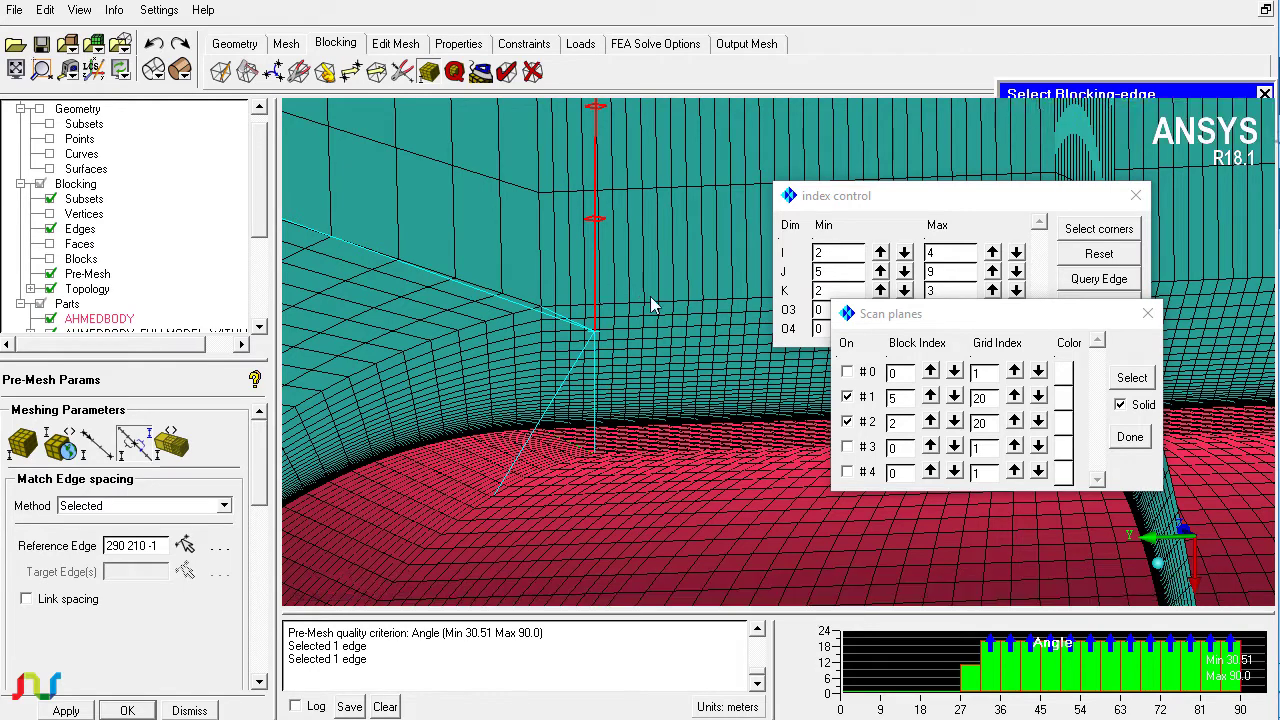
- Set Ratio 2 of the long vertical edge above the nose to 1.15 and recompute the pre-mesh
{"action": "left_click", "coordinate": [96, 443]}
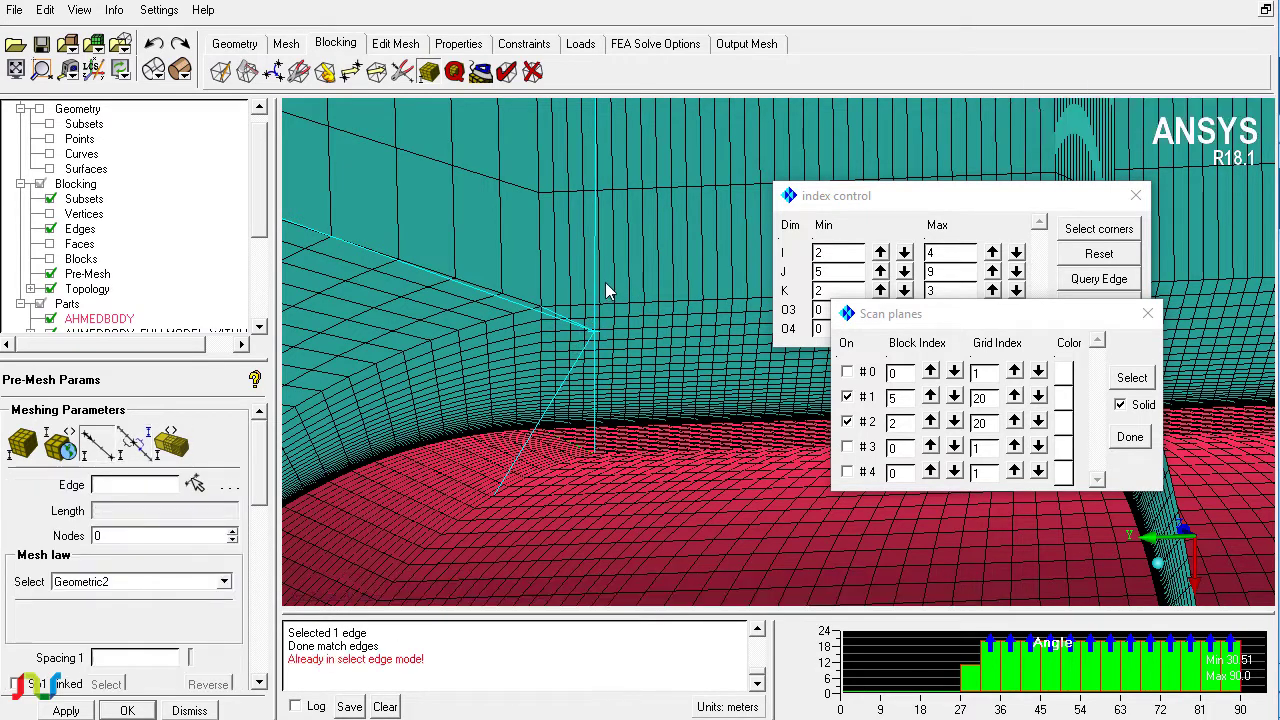
{"action": "left_click", "coordinate": [196, 485]}
{"action": "left_click", "coordinate": [594, 290]}
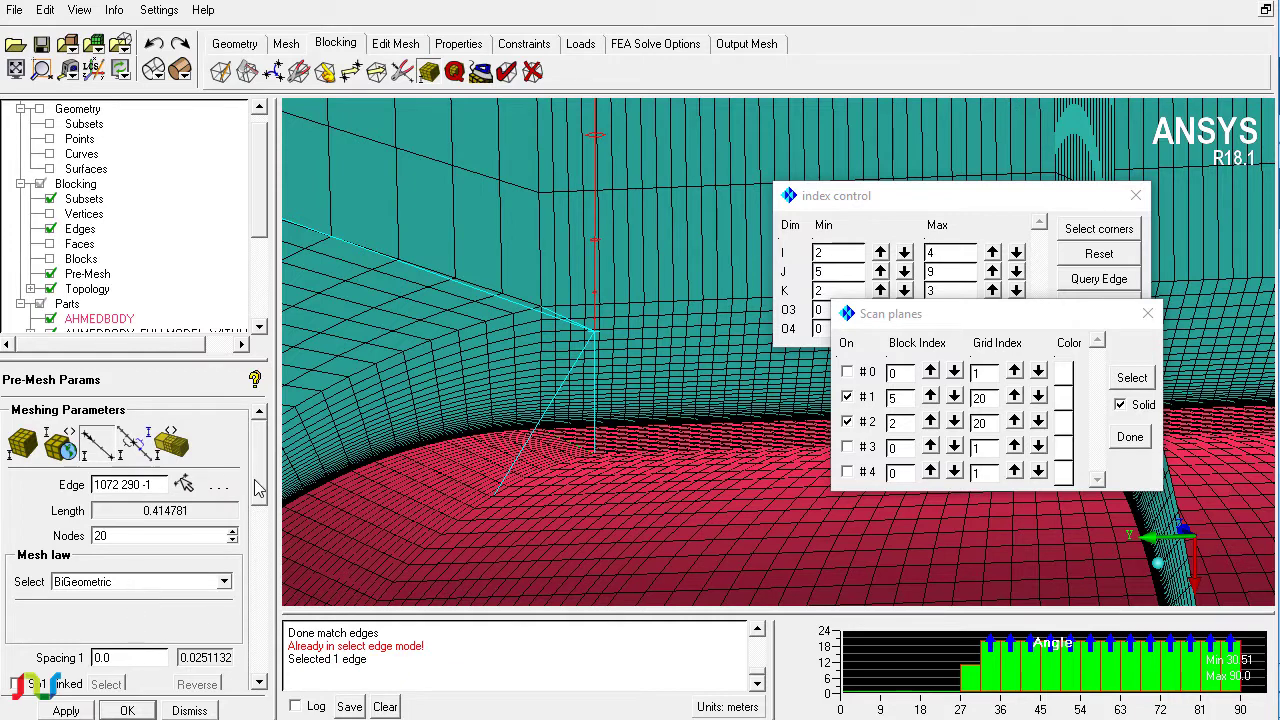
{"action": "left_click_drag", "start_coordinate": [255, 488], "coordinate": [265, 547]}
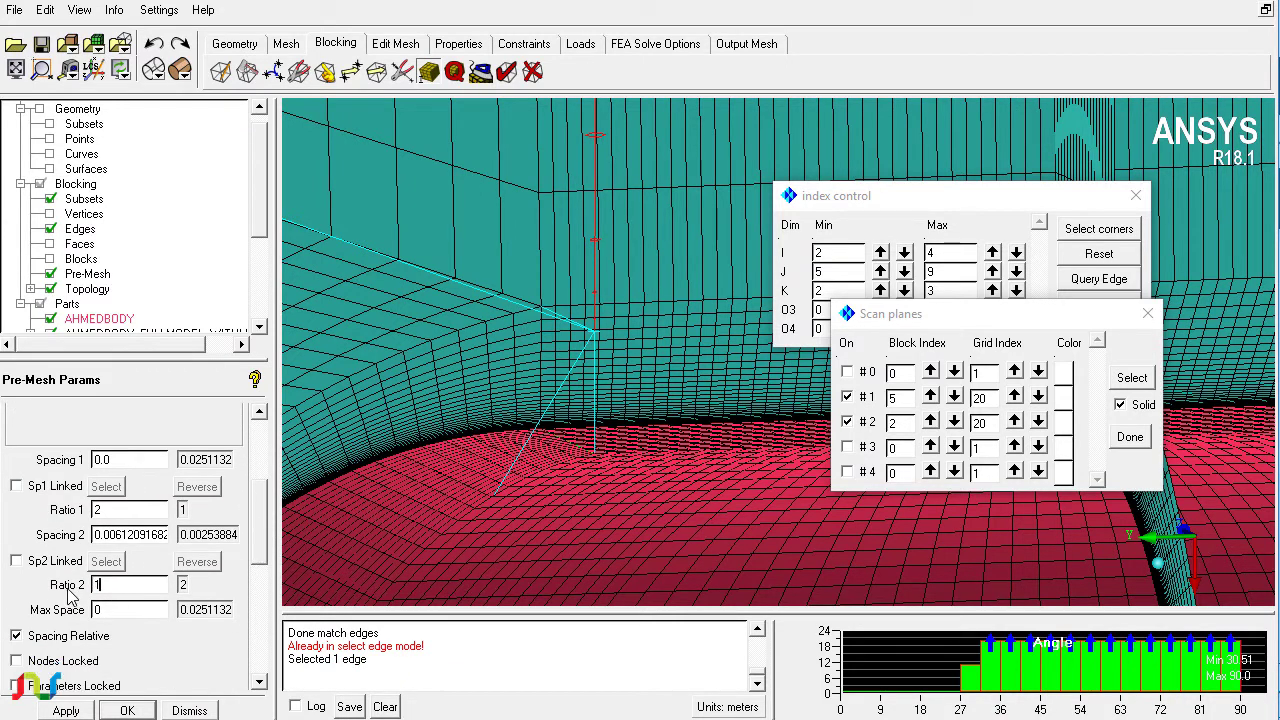
{"action": "left_click", "coordinate": [87, 710]}
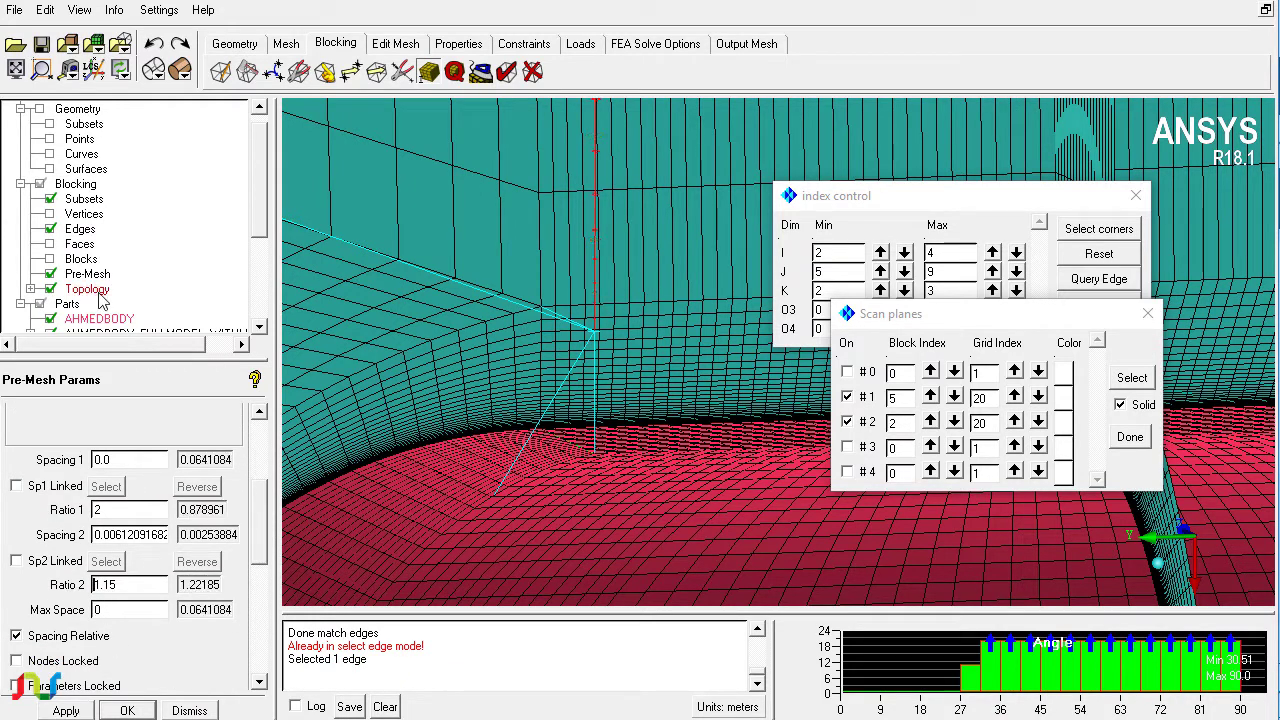
{"action": "right_click", "coordinate": [96, 272]}
{"action": "left_click", "coordinate": [145, 426]}
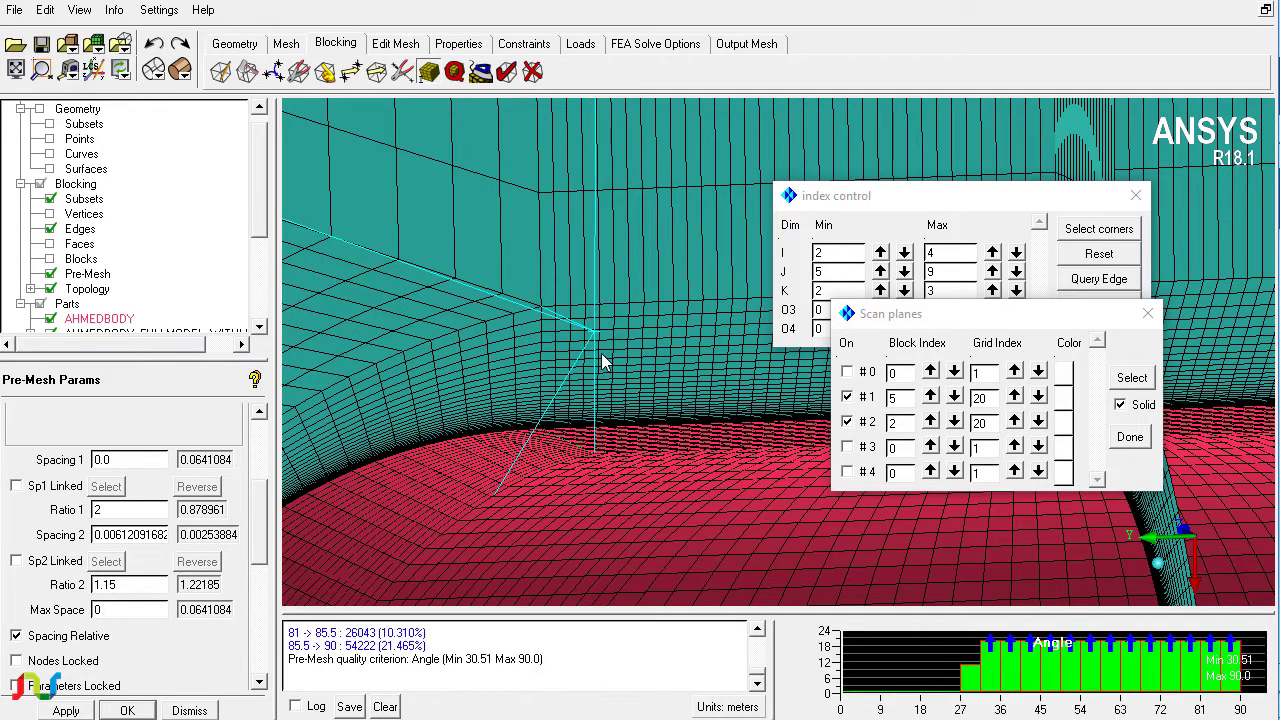
- Plot the pre-mesh quality histogram for the visible index range using the Determinant 2x2x2 criterion
{"action": "left_click_drag", "start_coordinate": [603, 327], "coordinate": [643, 334]}
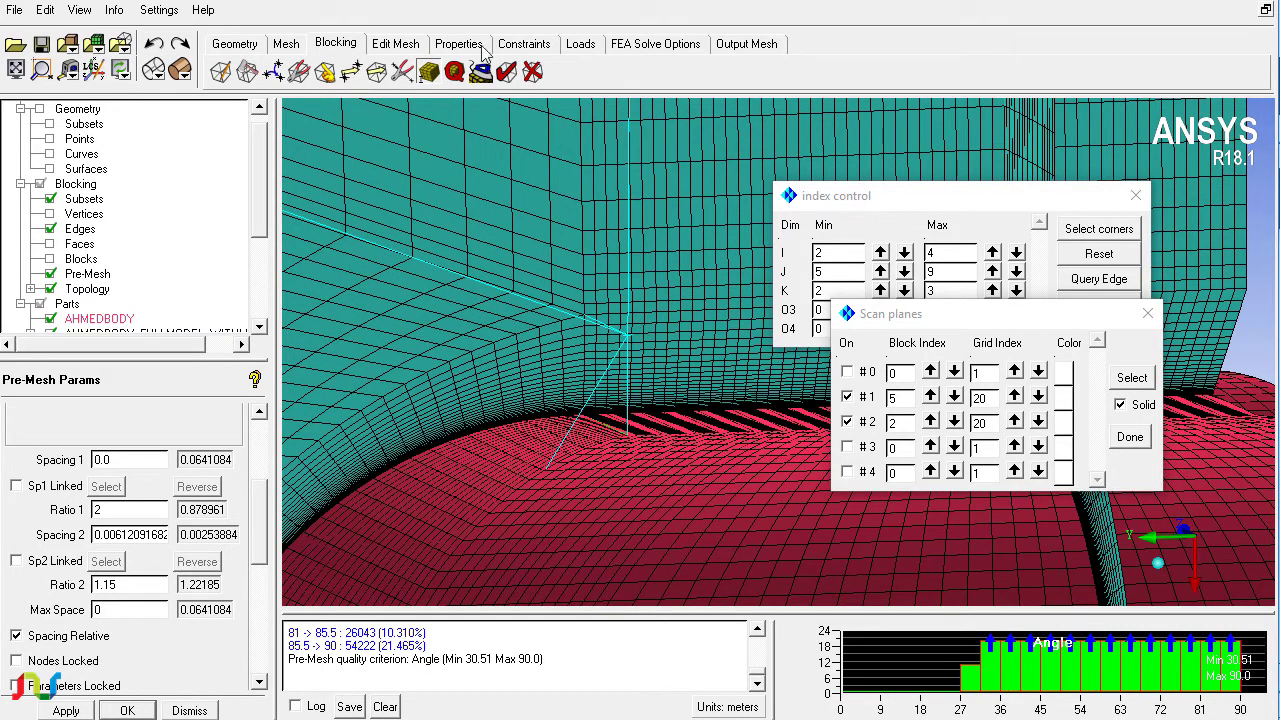
{"action": "left_click", "coordinate": [454, 71]}
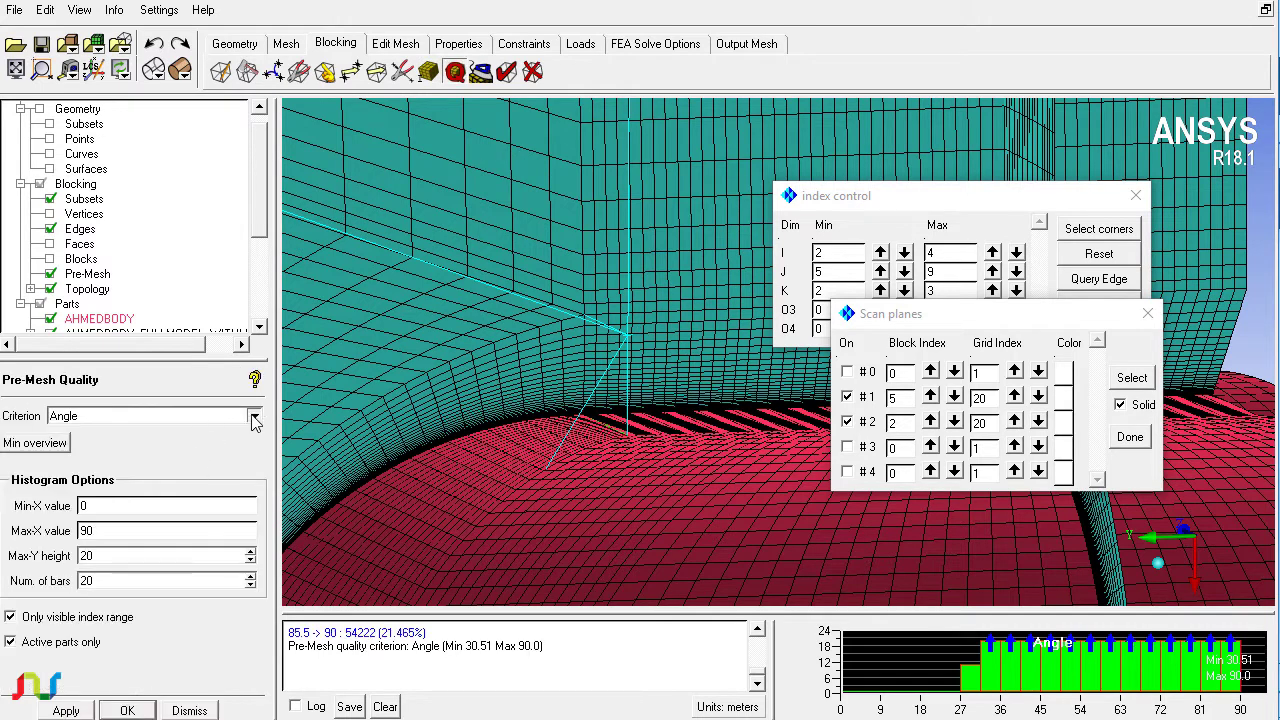
{"action": "left_click", "coordinate": [255, 418]}
{"action": "left_click", "coordinate": [135, 490]}
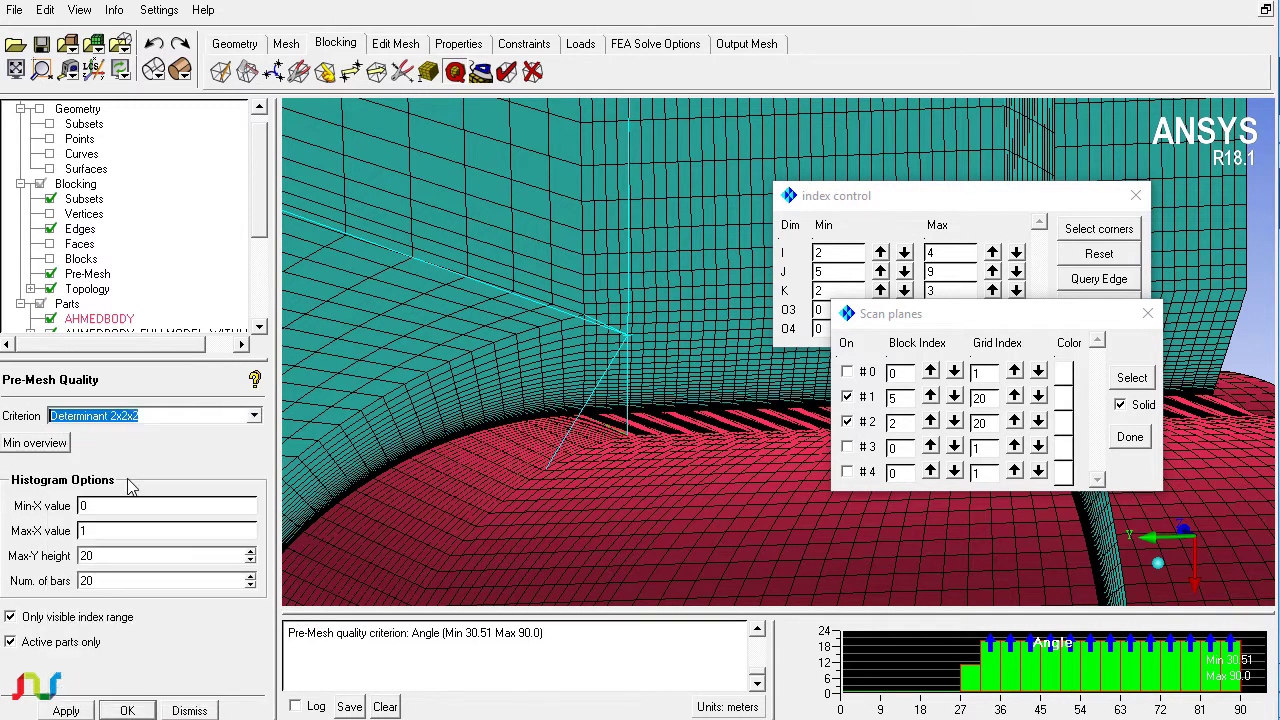
{"action": "left_click", "coordinate": [70, 709]}
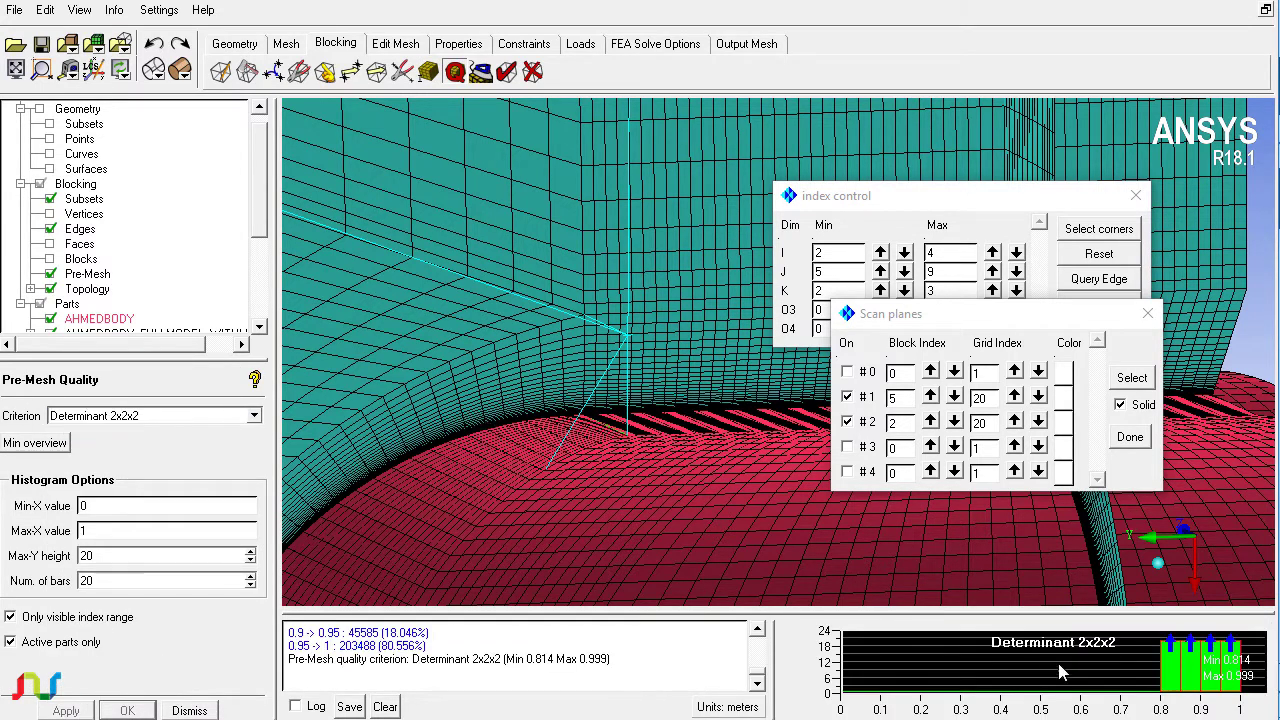
- Highlight the cells in the 0.8 to 0.85 determinant bar and examine where they lie around the model
{"action": "left_click", "coordinate": [1168, 685]}
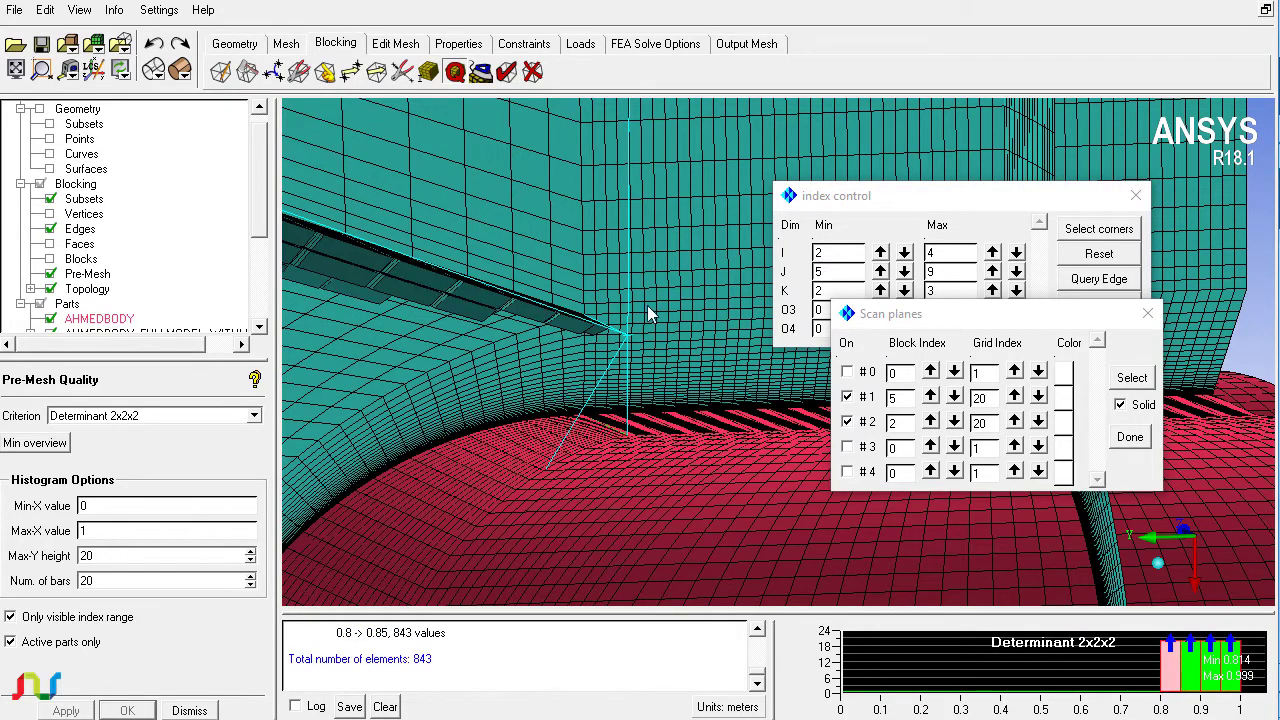
{"action": "right_click_drag", "start_coordinate": [647, 305], "coordinate": [614, 523]}
{"action": "right_click_drag", "start_coordinate": [612, 345], "coordinate": [600, 565]}
{"action": "mouse_move", "coordinate": [527, 414]}
{"action": "left_mouse_down"}
{"action": "mouse_move", "coordinate": [521, 360]}
{"action": "mouse_move", "coordinate": [536, 432]}
{"action": "left_mouse_up"}
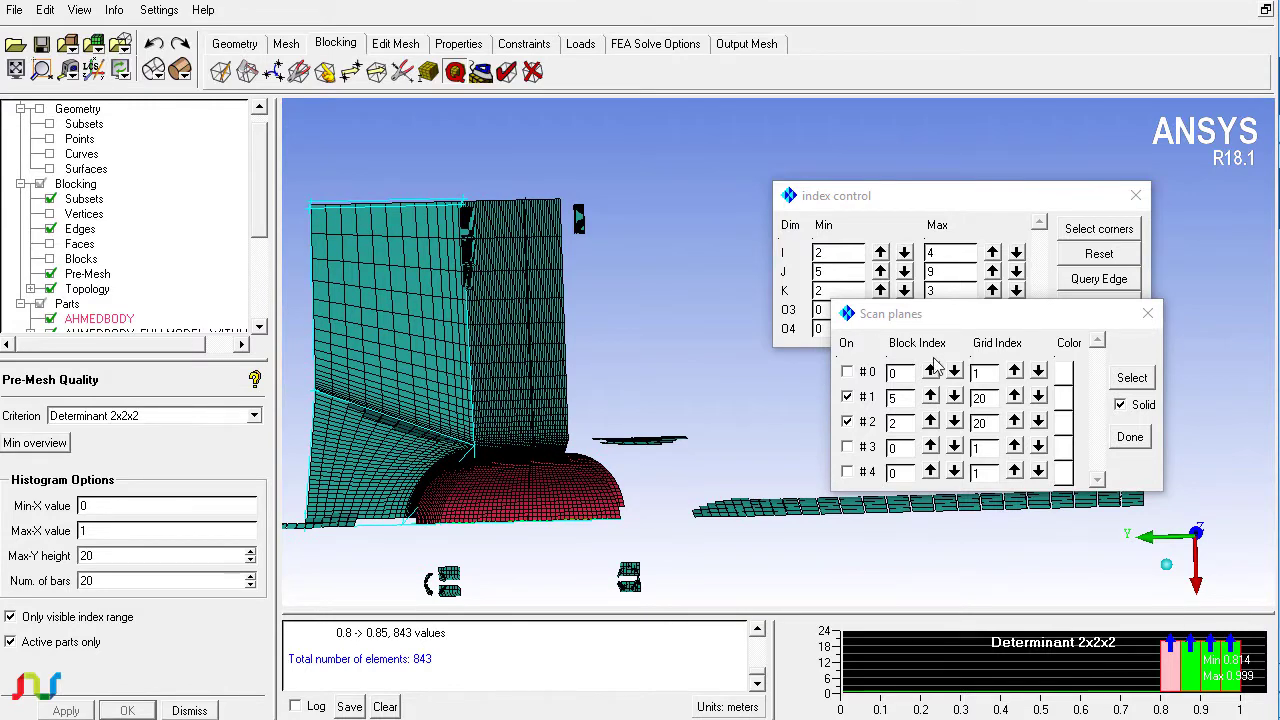
- Reset the index control to the full block range and replot the determinant histogram from 0 to 1 with maximum height 20 and 20 bars
{"action": "left_click_drag", "start_coordinate": [991, 325], "coordinate": [997, 375]}
{"action": "left_click", "coordinate": [1097, 256]}
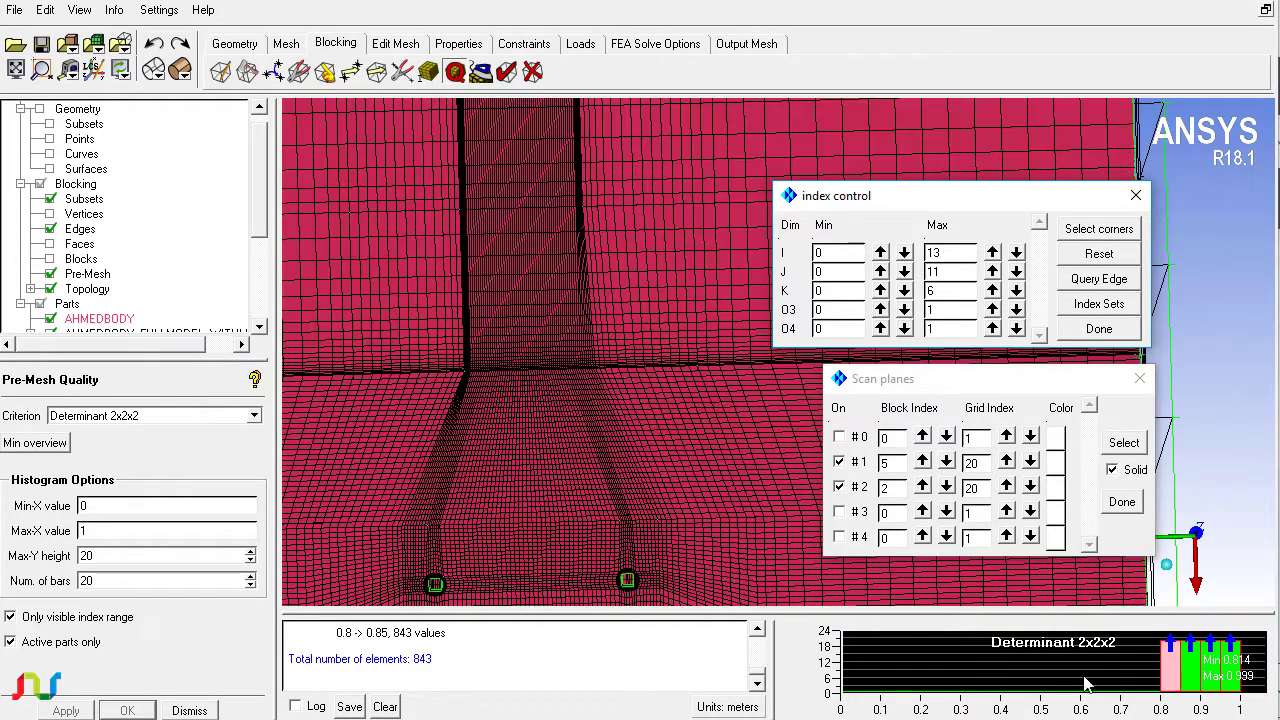
{"action": "right_click", "coordinate": [943, 664]}
{"action": "left_click", "coordinate": [979, 667]}
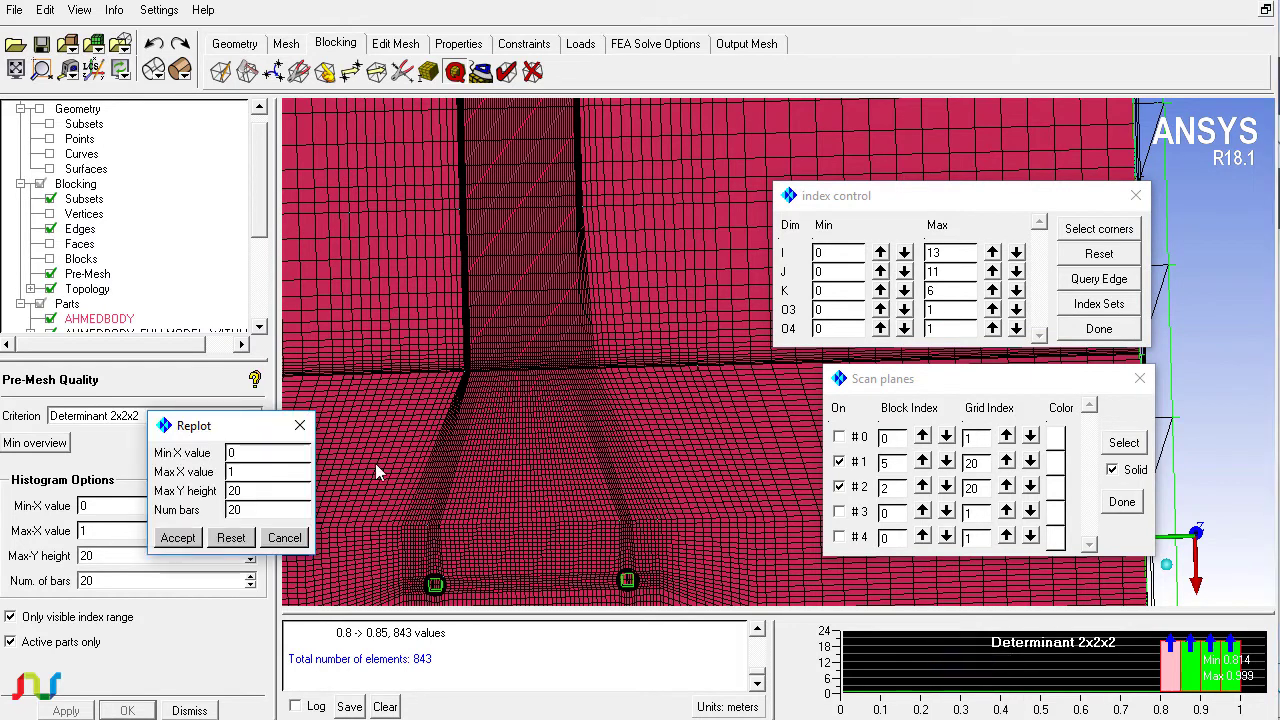
{"action": "left_click", "coordinate": [177, 538]}
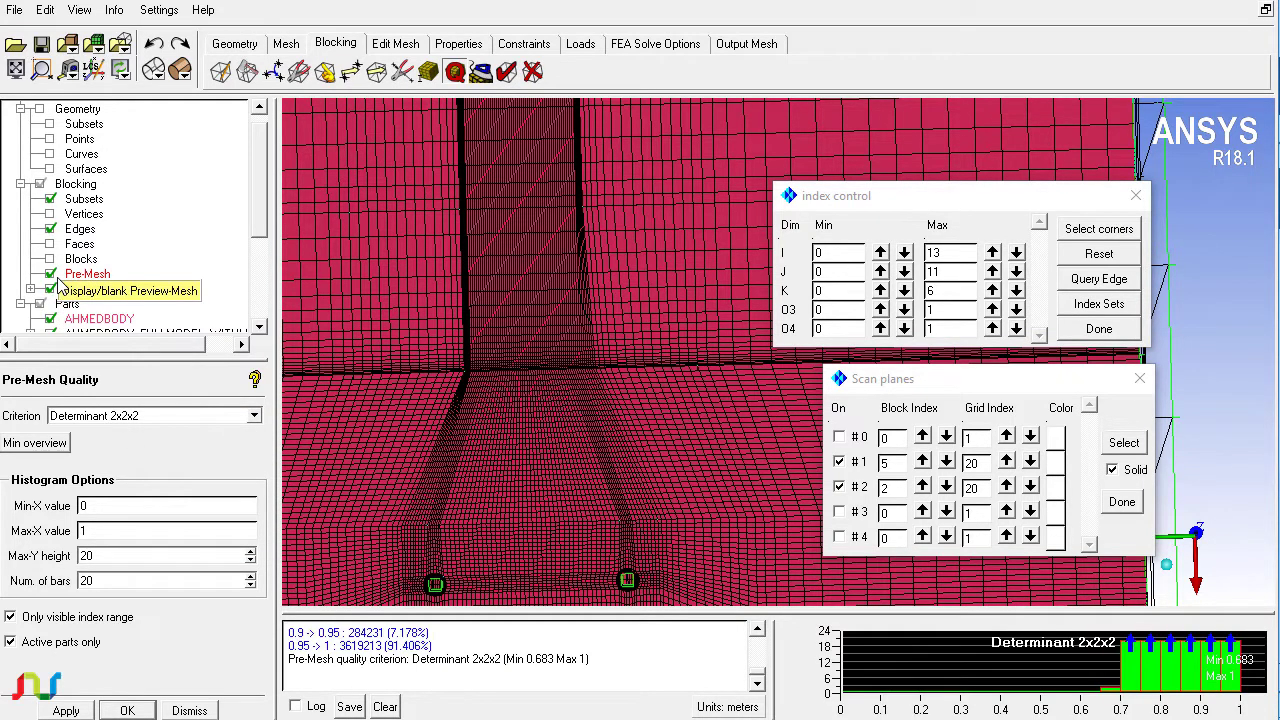
- Hide the pre-mesh and highlight the cells in the lowest determinant bars up to 0.75
{"action": "left_click", "coordinate": [1132, 695]}
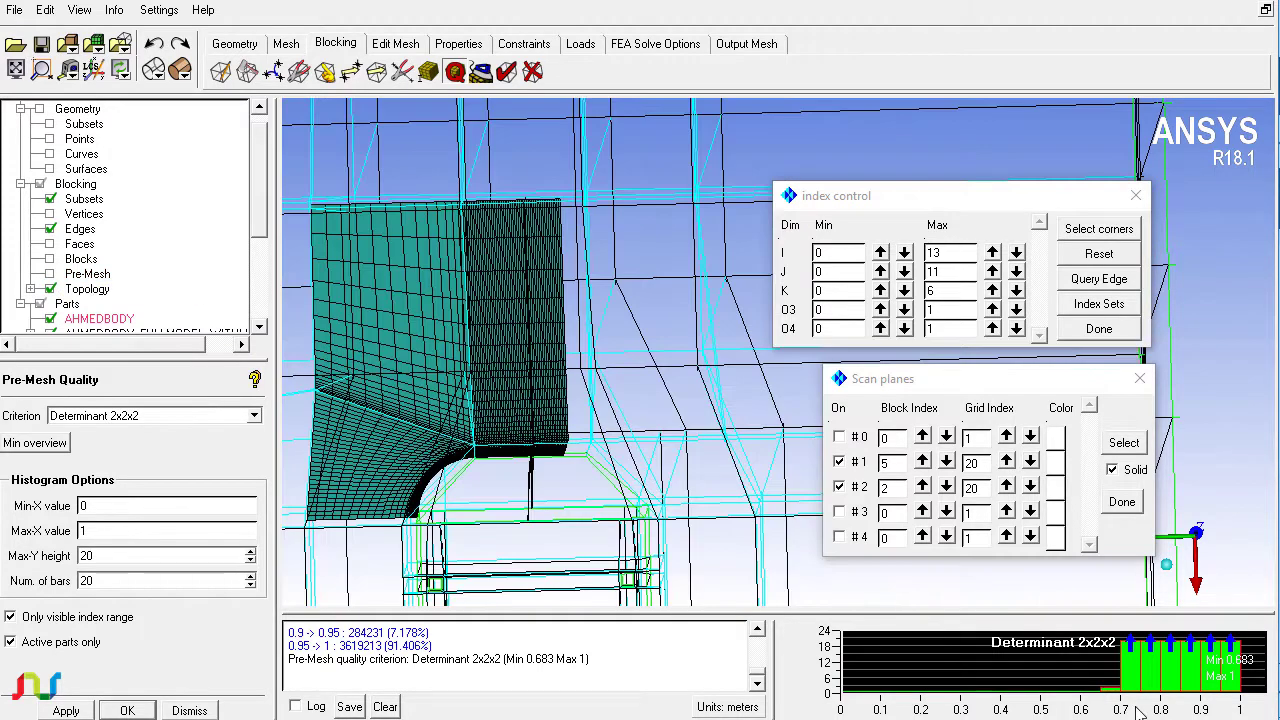
{"action": "left_click", "coordinate": [1121, 699]}
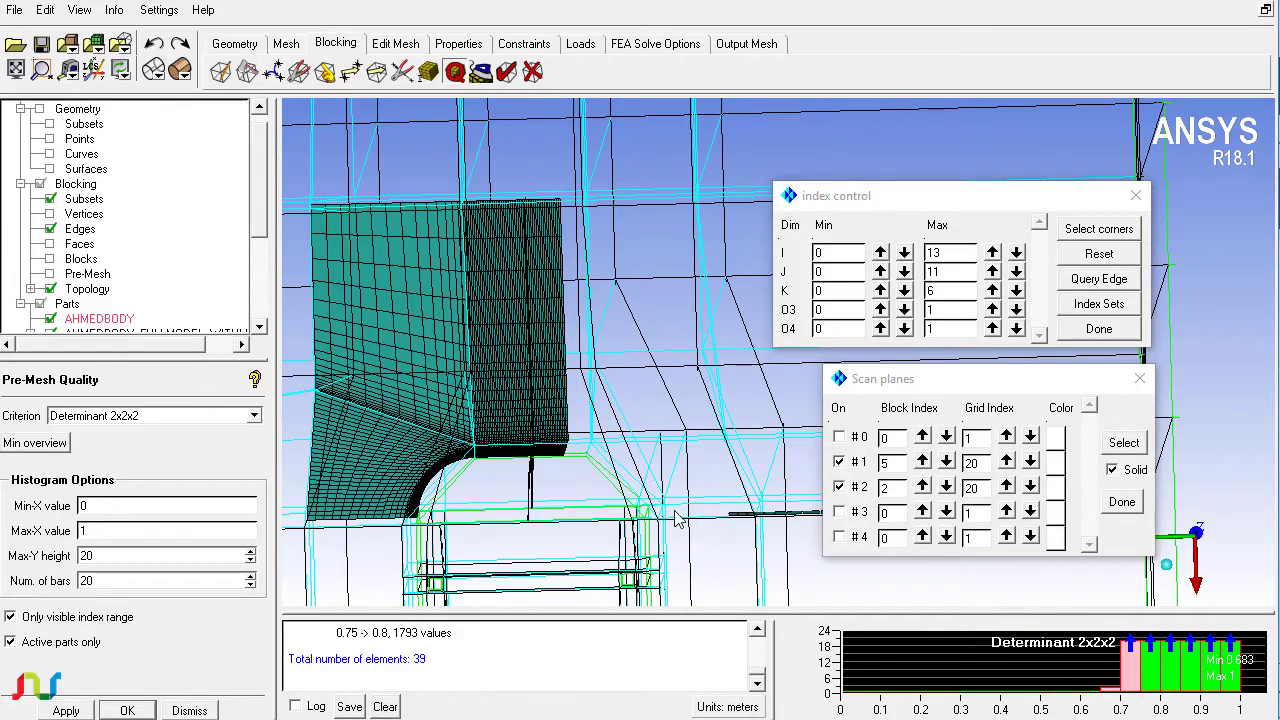
{"action": "left_click_drag", "start_coordinate": [651, 368], "coordinate": [588, 270]}
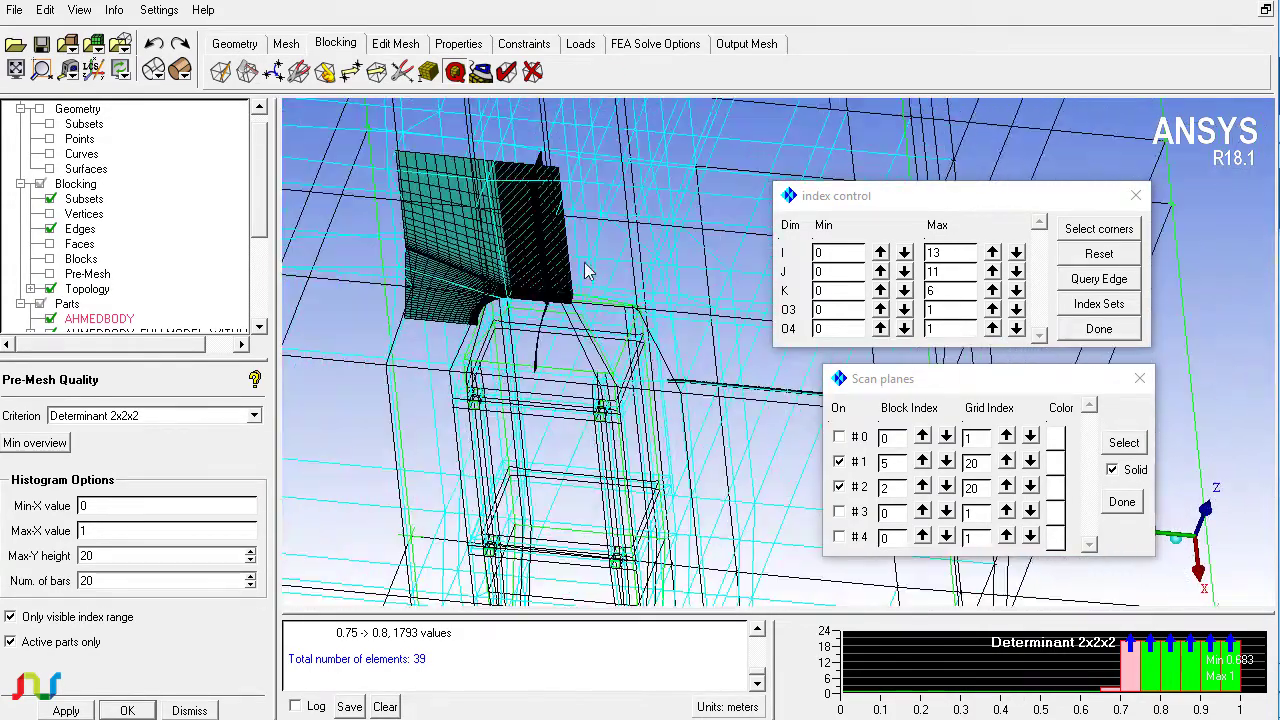
- Hide the block edges and show the geometry surfaces to view the scan planes against the body
{"action": "left_click", "coordinate": [50, 229]}
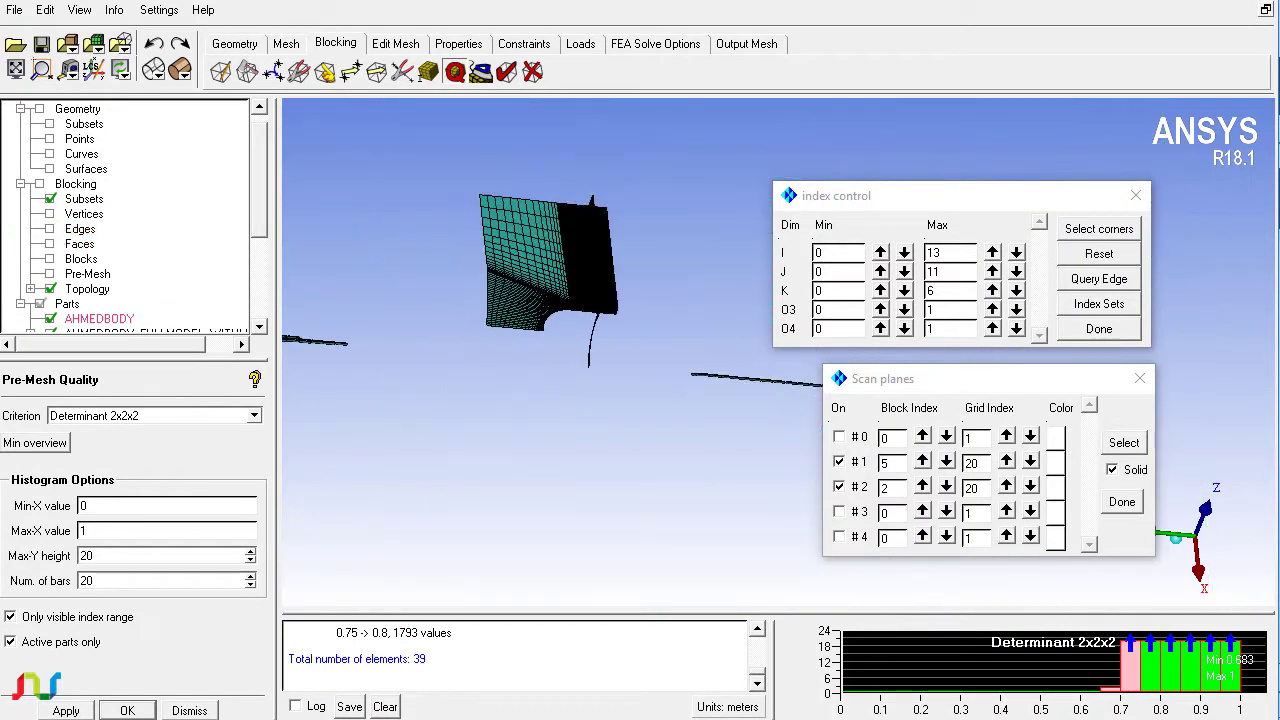
{"action": "left_click", "coordinate": [50, 169]}
{"action": "left_click_drag", "start_coordinate": [502, 241], "coordinate": [619, 279]}
{"action": "middle_click_drag", "start_coordinate": [619, 276], "coordinate": [550, 302]}
{"action": "right_click_drag", "start_coordinate": [550, 302], "coordinate": [512, 200]}
{"action": "left_click_drag", "start_coordinate": [512, 207], "coordinate": [715, 403]}
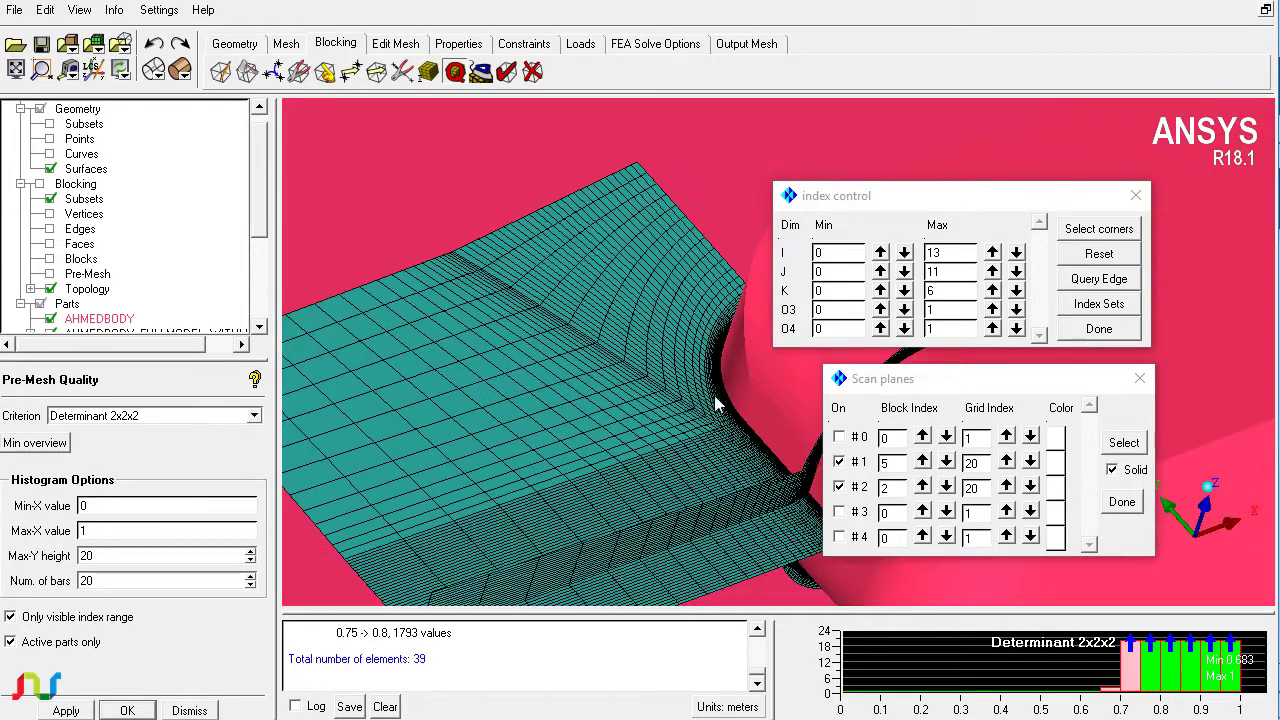
- Color scan plane #1 magenta and scan plane #2 black
{"action": "left_click", "coordinate": [840, 463]}
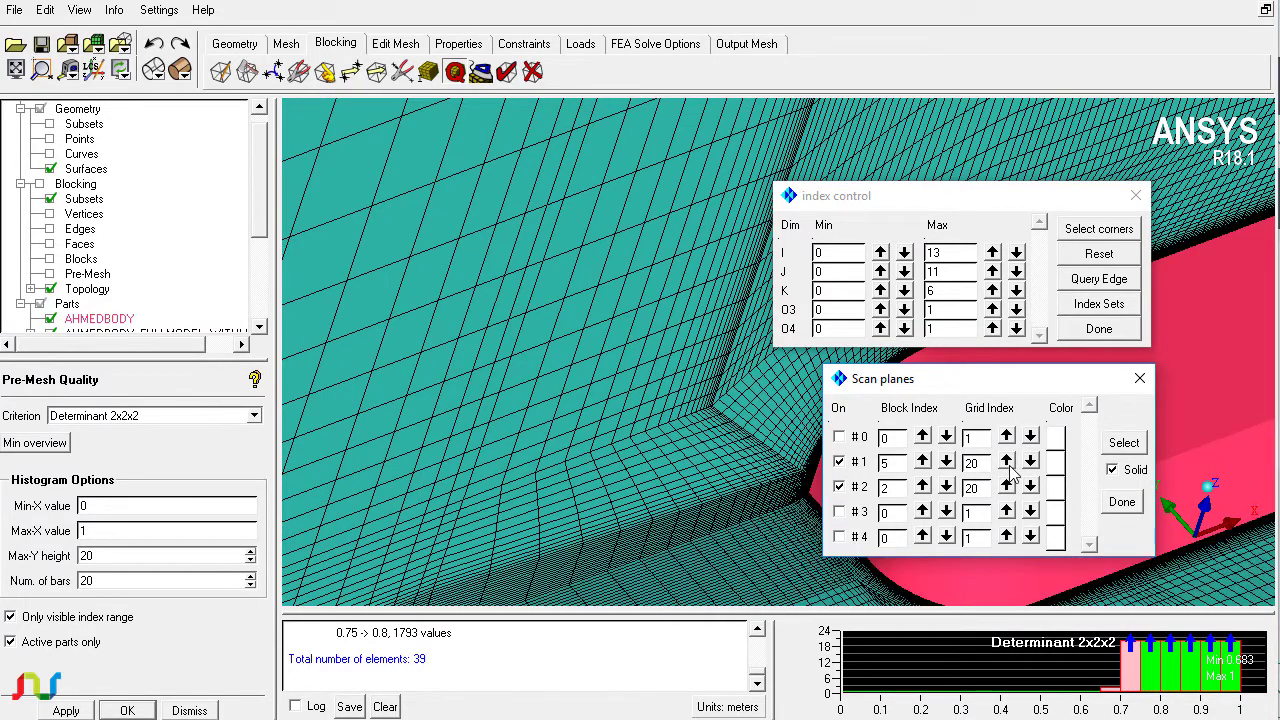
{"action": "left_click", "coordinate": [1055, 463]}
{"action": "left_click", "coordinate": [510, 387]}
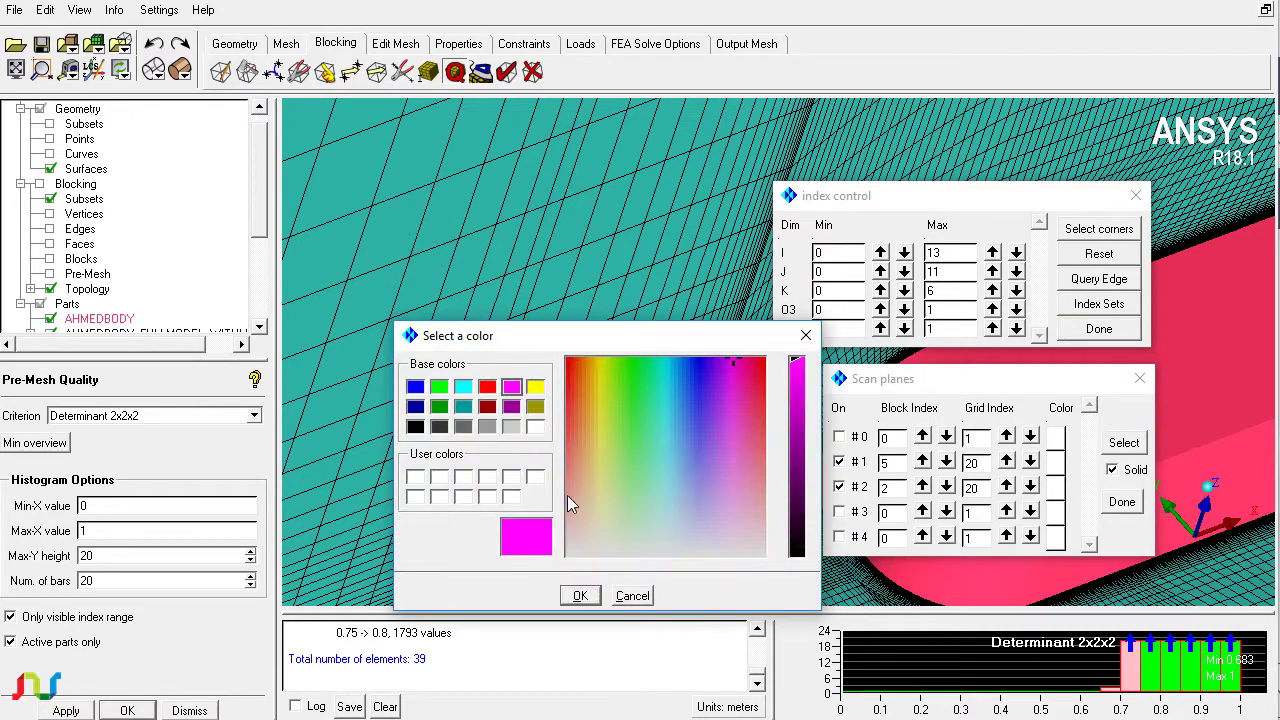
{"action": "left_click", "coordinate": [580, 596]}
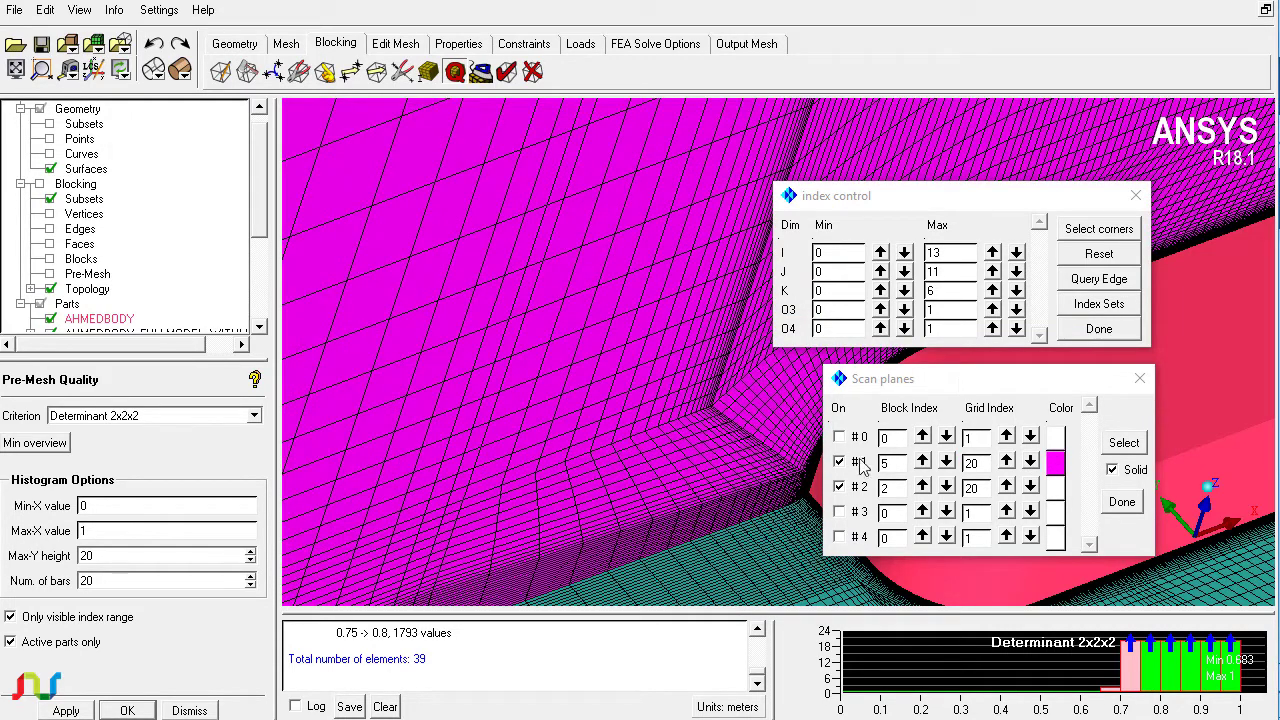
{"action": "left_click", "coordinate": [1053, 494]}
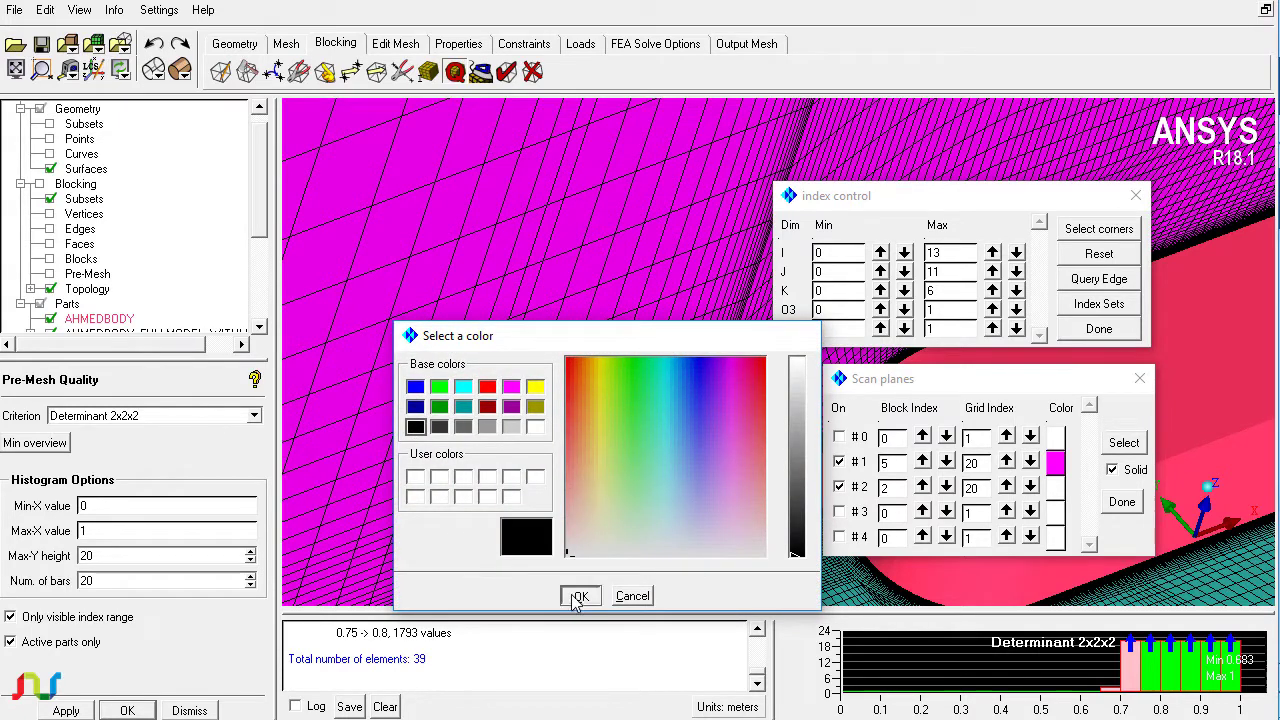
{"action": "left_click", "coordinate": [578, 596]}
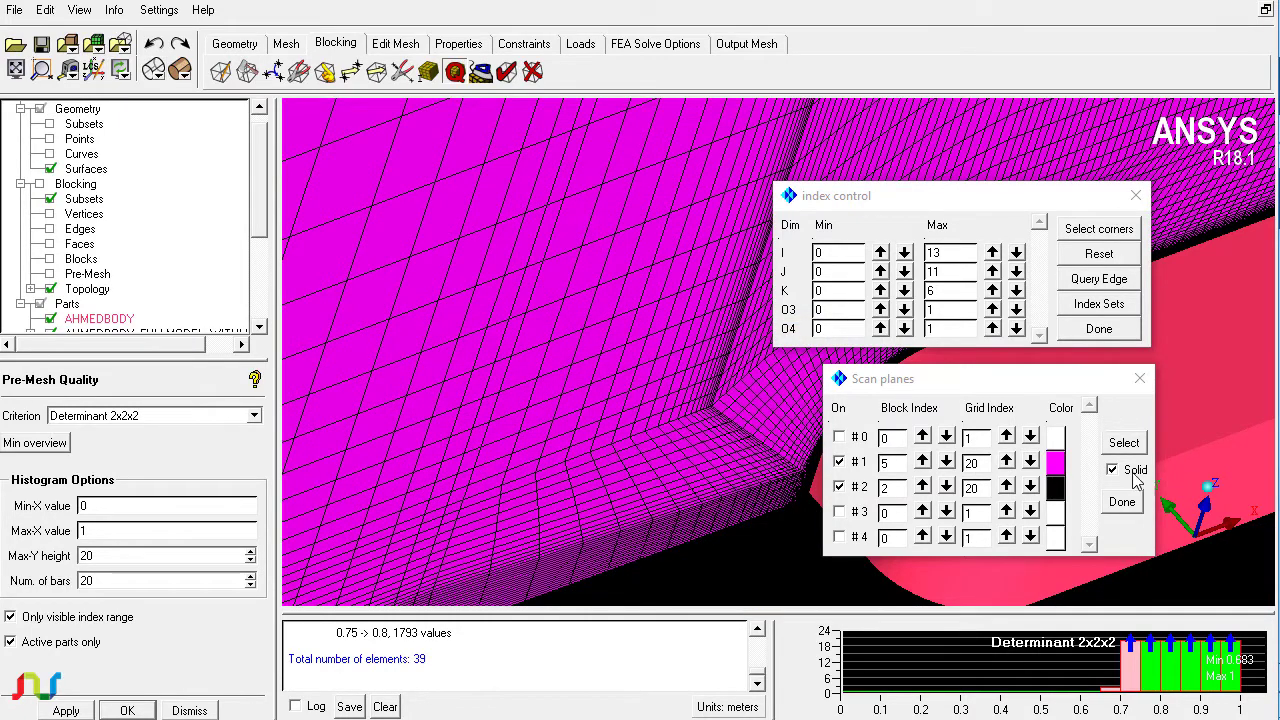
- Turn off solid scan plane display and reposition scan plane #1 using the block edge near the highlighted low-quality cells
{"action": "left_click_drag", "start_coordinate": [695, 365], "coordinate": [945, 440]}
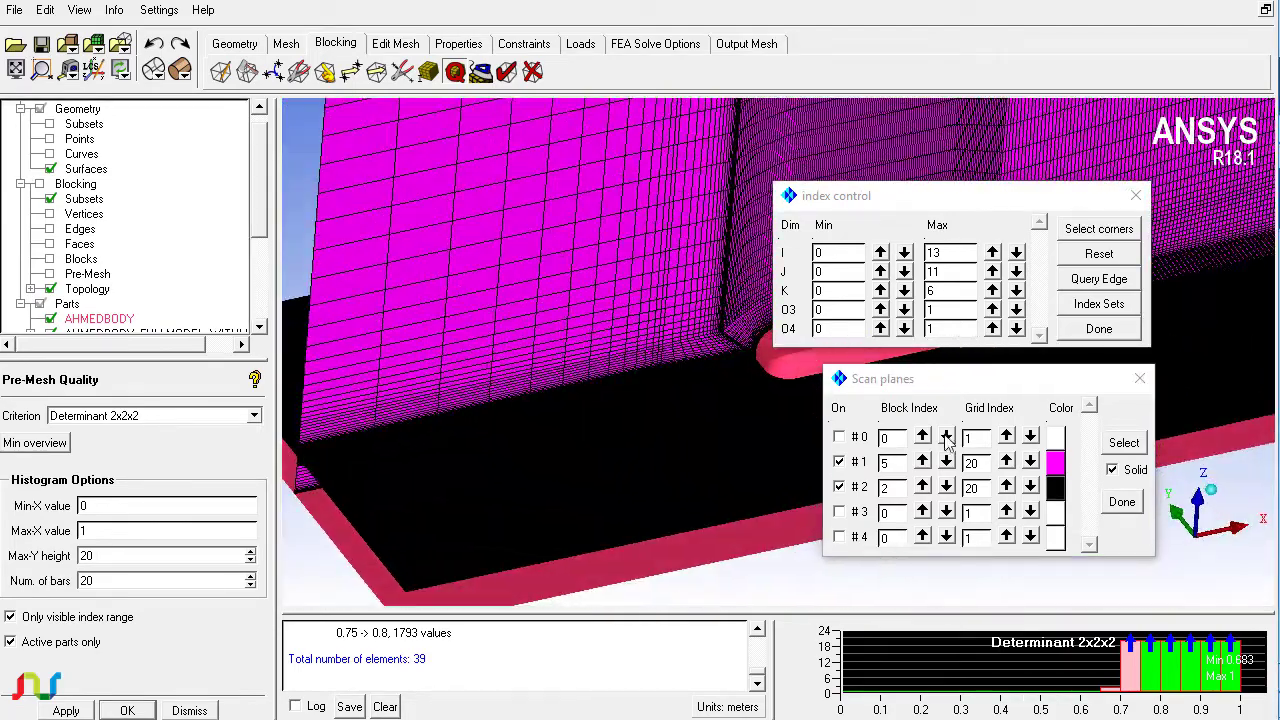
{"action": "left_click", "coordinate": [1112, 469]}
{"action": "left_click_drag", "start_coordinate": [600, 380], "coordinate": [563, 324]}
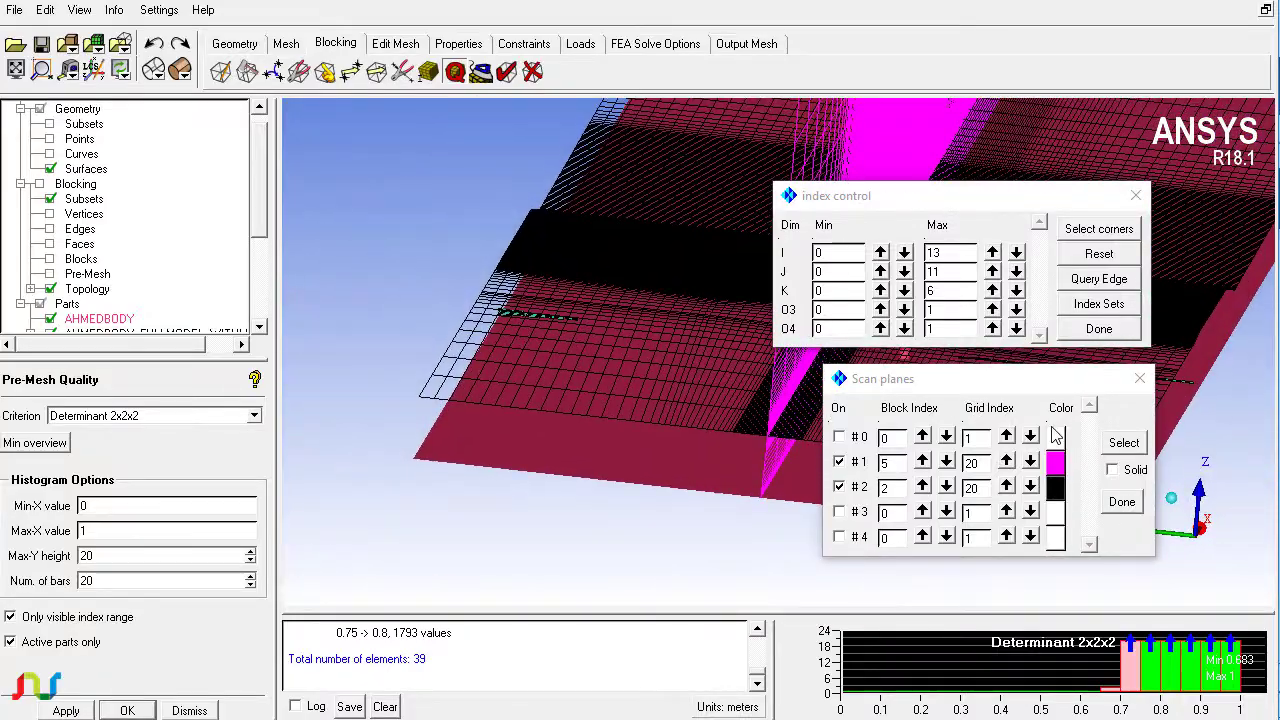
{"action": "left_click", "coordinate": [1123, 442]}
{"action": "left_click", "coordinate": [524, 280]}
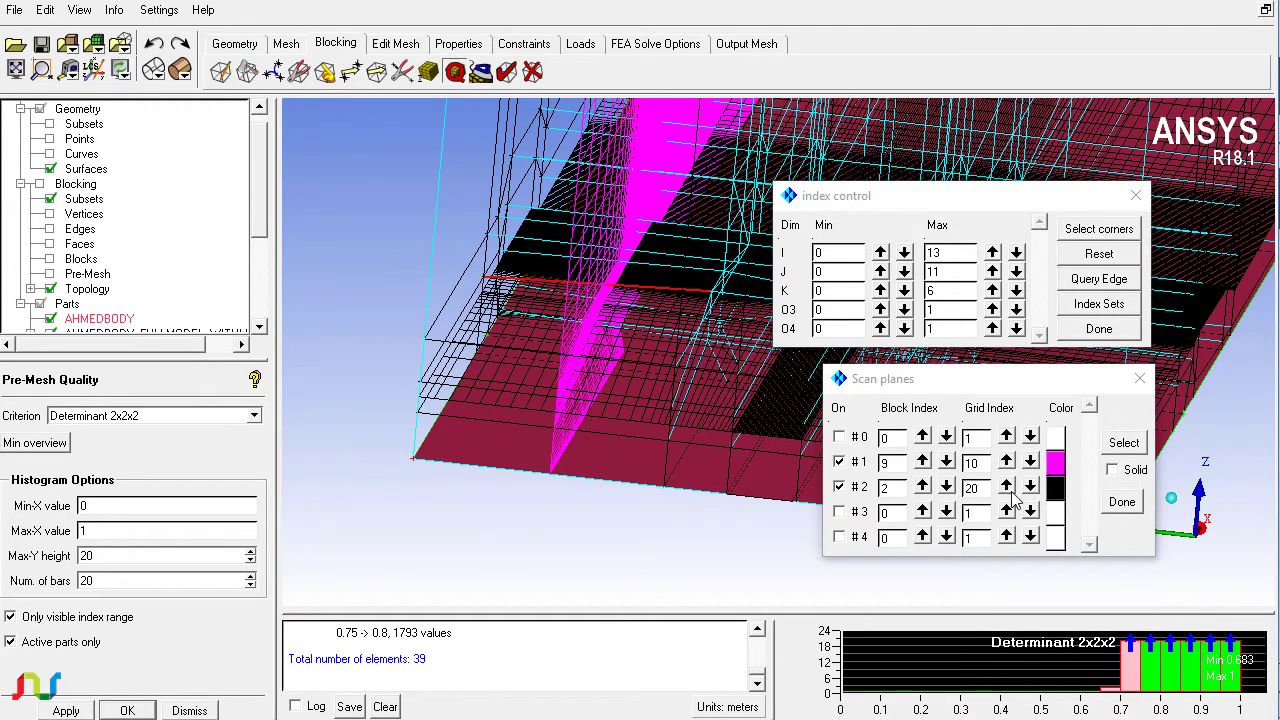
- Move scan plane #1 to grid index 17 so that it cuts through the highlighted low-quality cells
{"action": "left_click", "coordinate": [1031, 463]}
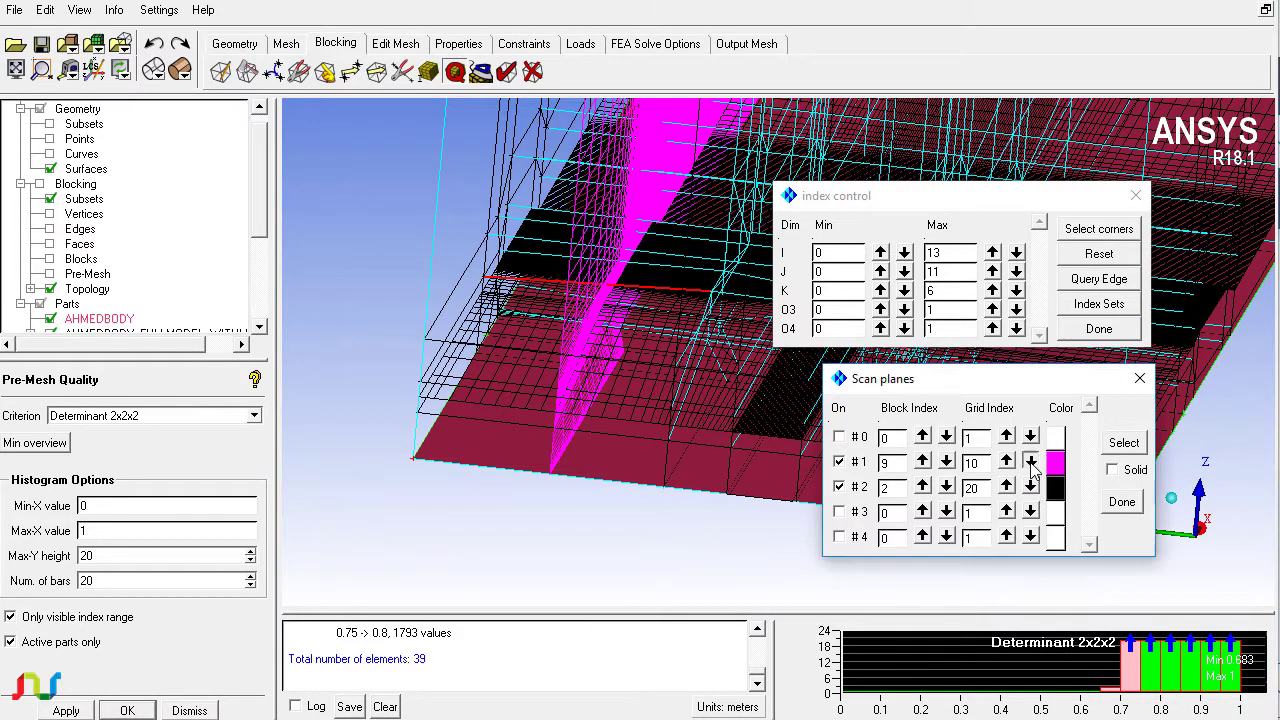
{"action": "left_click", "coordinate": [1031, 463]}
{"action": "left_click", "coordinate": [1007, 463]}
{"action": "left_click", "coordinate": [1006, 461]}
{"action": "left_click", "coordinate": [1006, 461]}
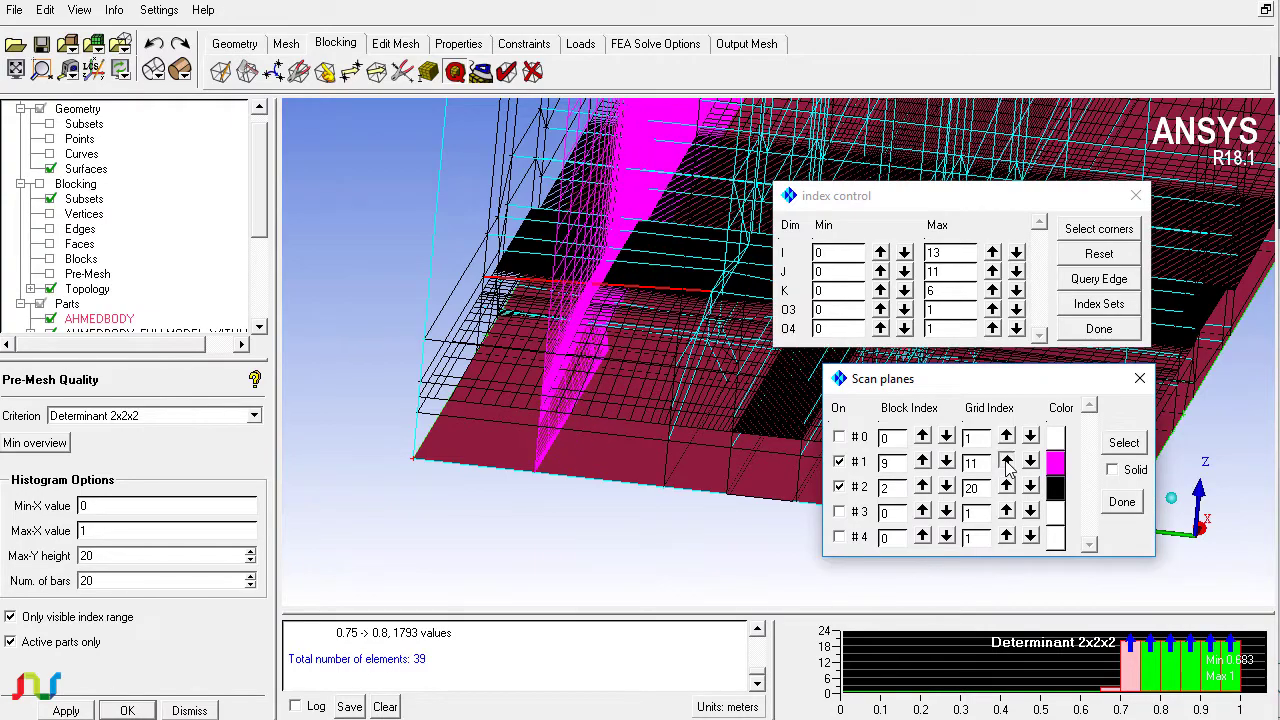
{"action": "left_click", "coordinate": [1006, 461]}
{"action": "left_click", "coordinate": [1006, 461]}
{"action": "left_click", "coordinate": [1006, 461]}
{"action": "left_click", "coordinate": [1006, 461]}
{"action": "left_click_drag", "start_coordinate": [588, 423], "coordinate": [609, 122]}
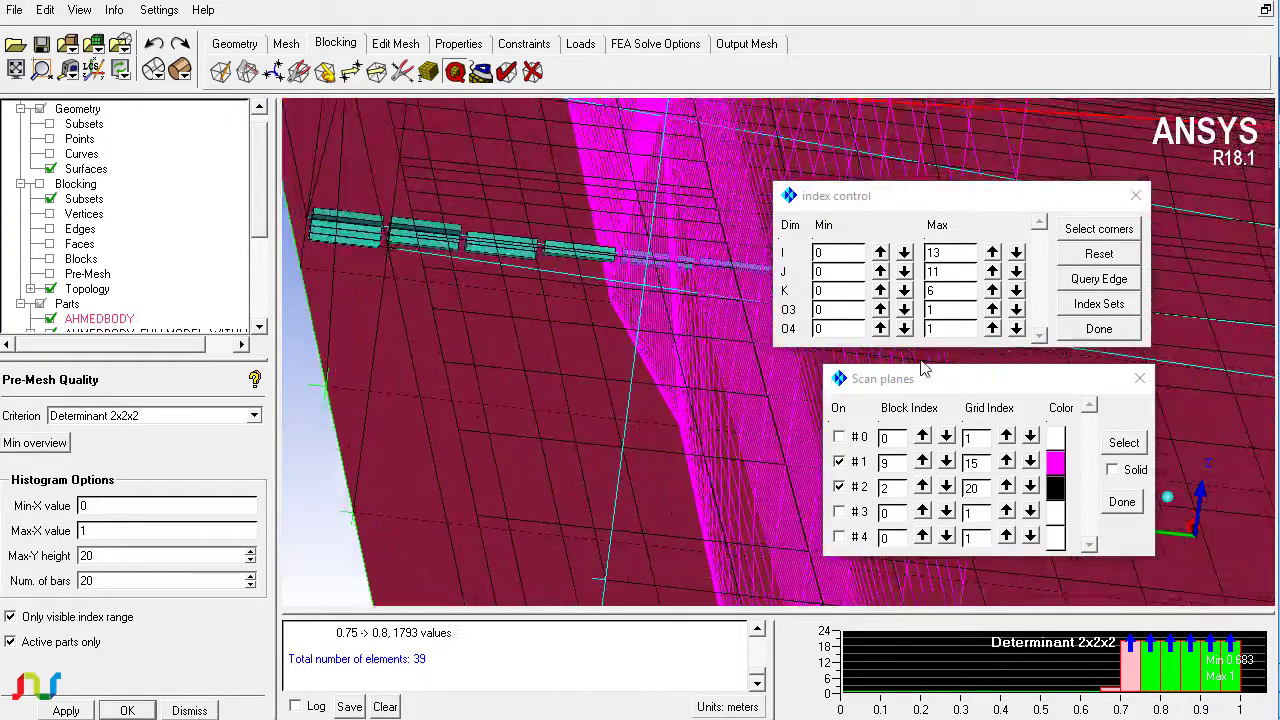
{"action": "left_click", "coordinate": [1006, 461]}
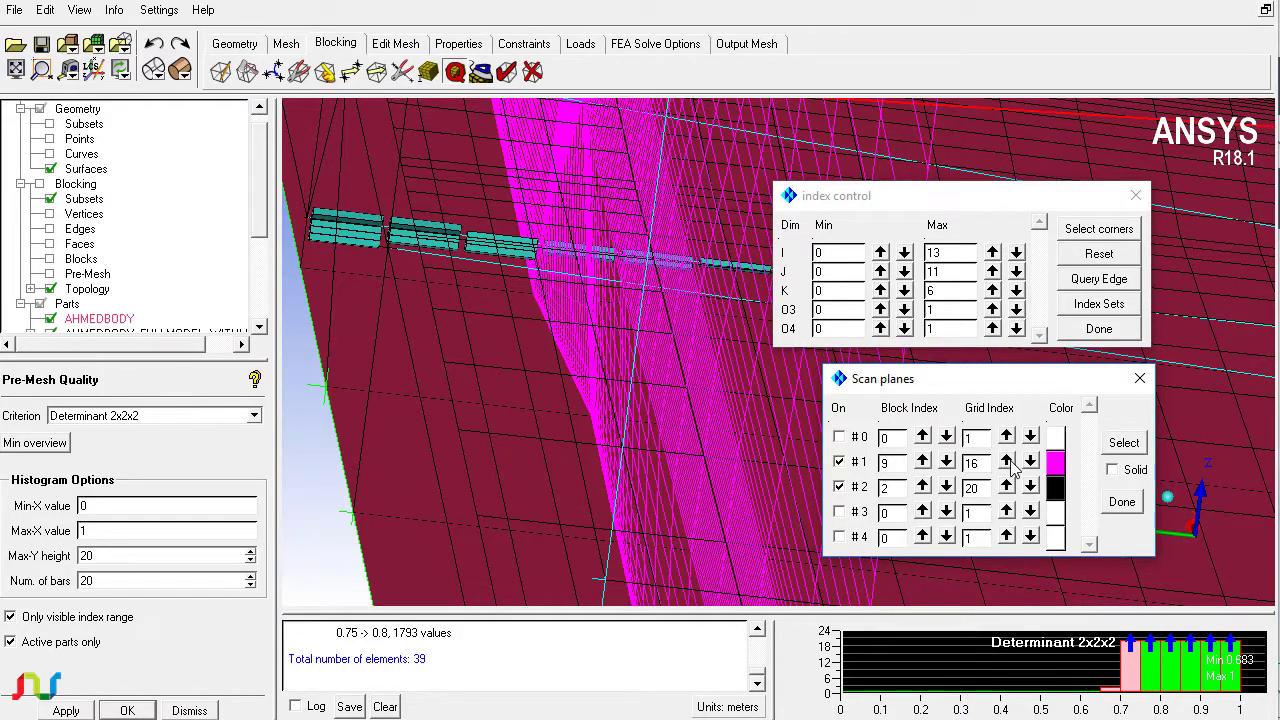
{"action": "left_click", "coordinate": [1006, 461]}
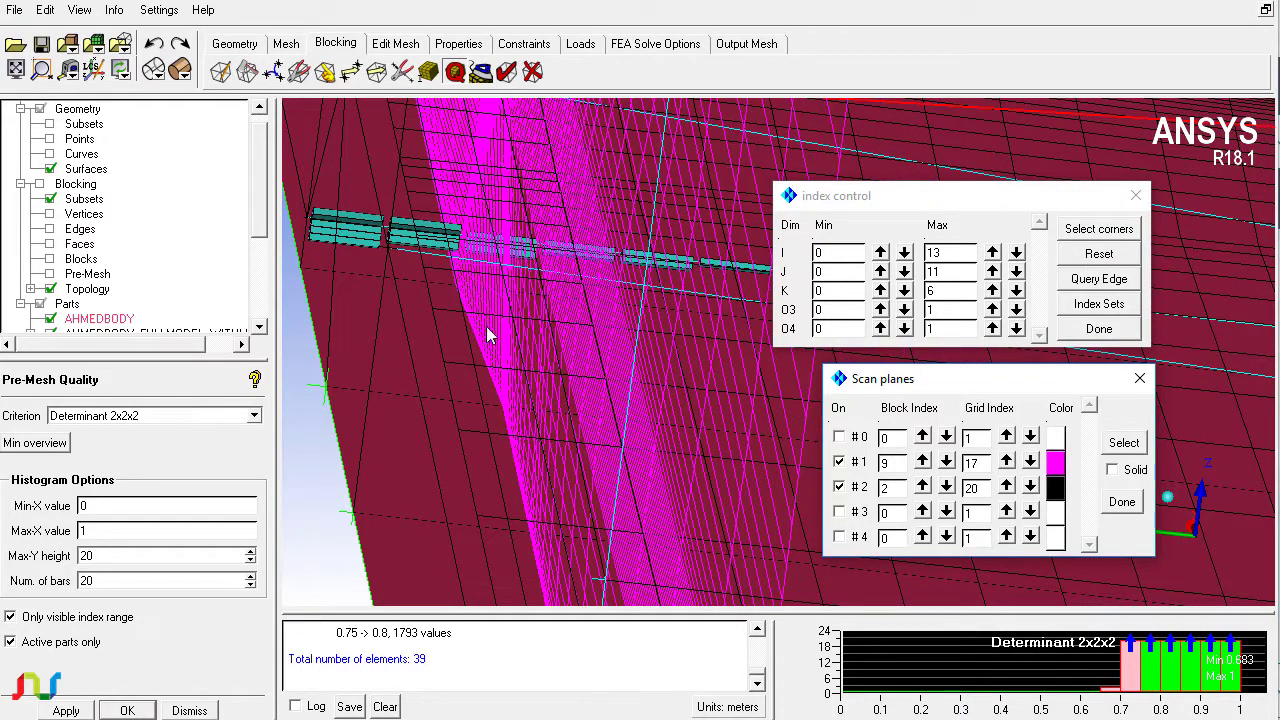
- Show the scan planes as solid and examine the highlighted low-determinant cells near the ground on the magenta plane
{"action": "left_click_drag", "start_coordinate": [488, 335], "coordinate": [10, 475]}
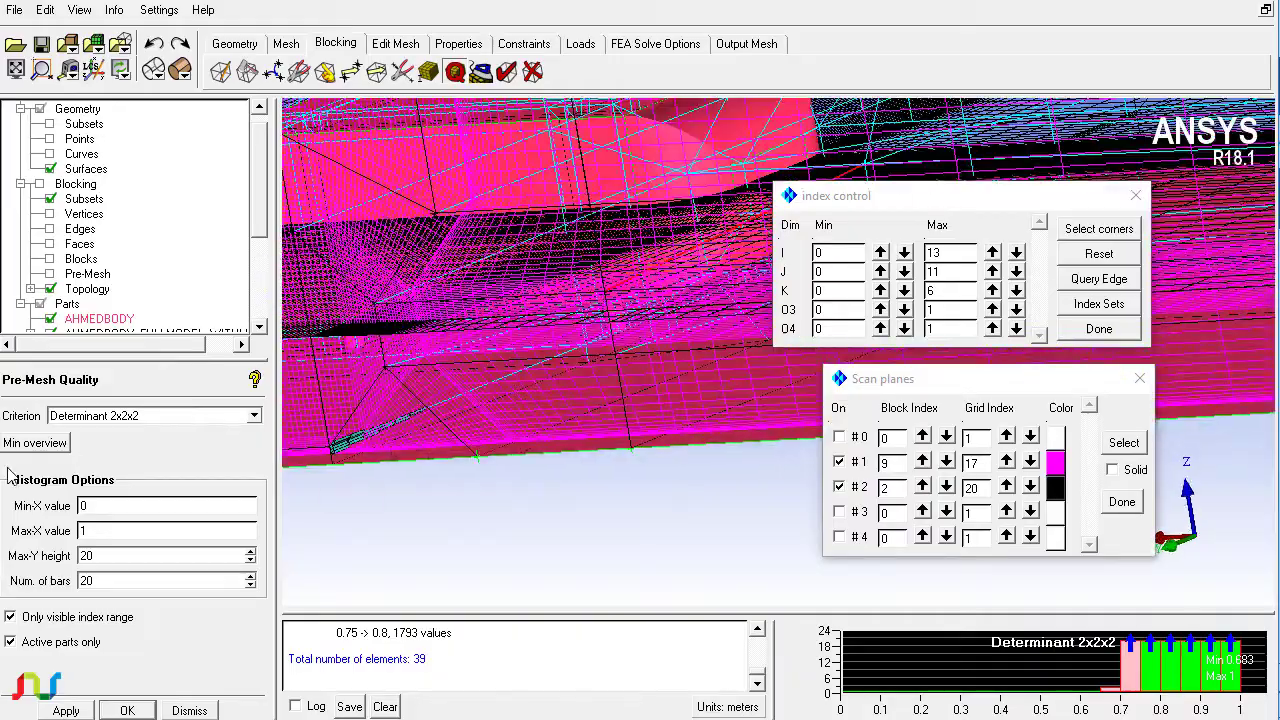
{"action": "left_click_drag", "start_coordinate": [244, 368], "coordinate": [244, 394]}
{"action": "left_click_drag", "start_coordinate": [469, 338], "coordinate": [500, 401]}
{"action": "left_click", "coordinate": [182, 71]}
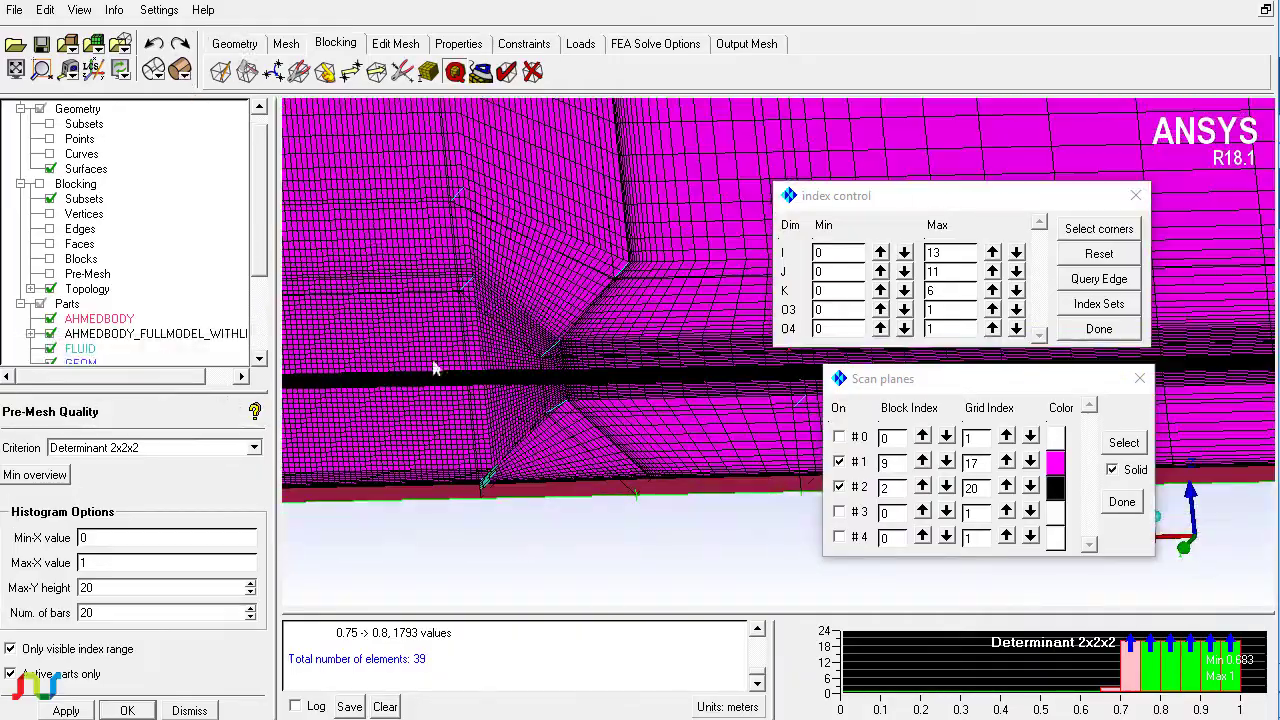
{"action": "scroll", "coordinate": [471, 440], "scroll_direction": "up", "scroll_amount": 3}
{"action": "middle_click_drag", "start_coordinate": [471, 440], "coordinate": [493, 369]}
{"action": "left_click_drag", "start_coordinate": [493, 369], "coordinate": [545, 475]}
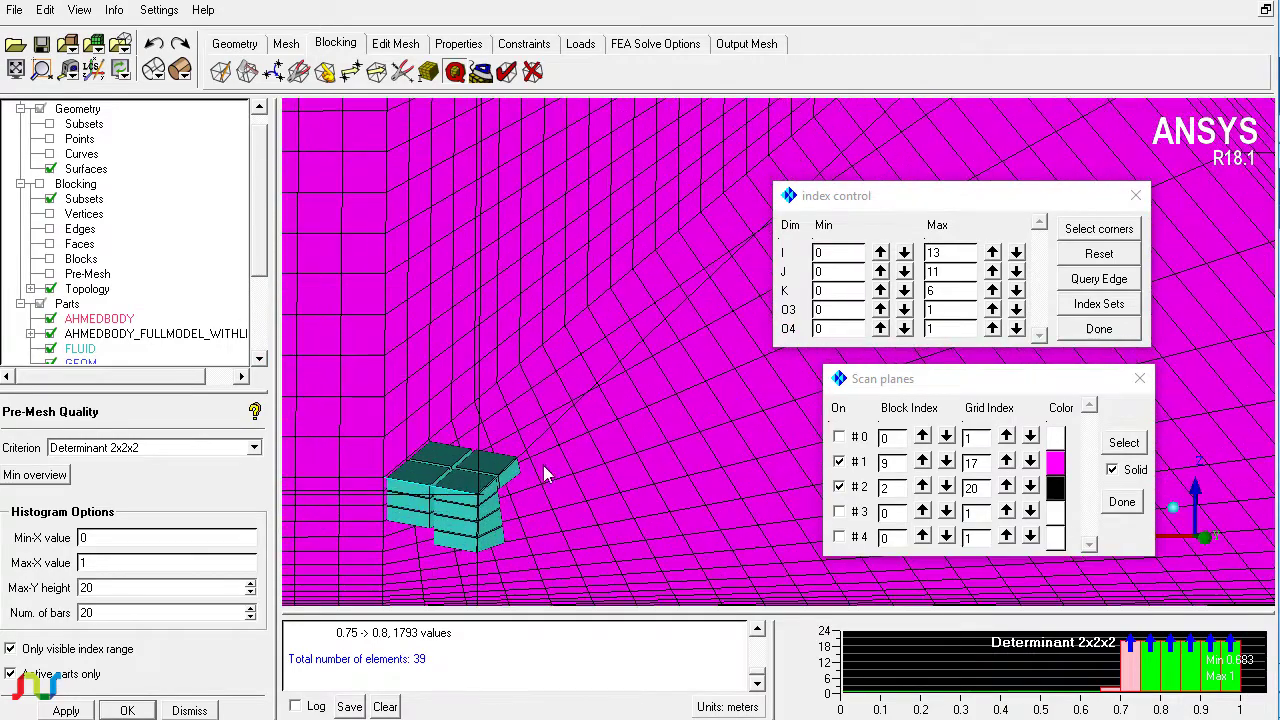
- Clear the highlighted 0.7–0.75 determinant cells and examine the grid lines on the magenta plane around the near-ground block corner
{"action": "left_click", "coordinate": [1133, 686]}
{"action": "left_click_drag", "start_coordinate": [622, 538], "coordinate": [558, 590]}
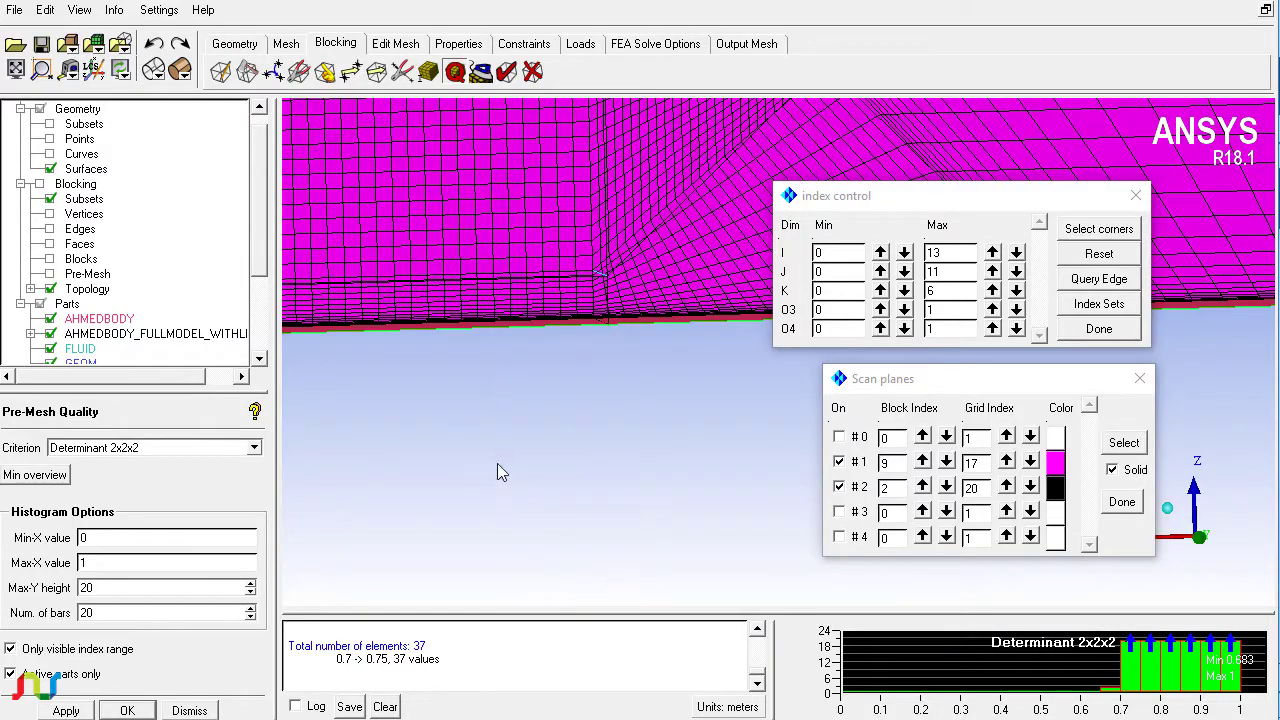
{"action": "left_click_drag", "start_coordinate": [497, 463], "coordinate": [570, 512]}
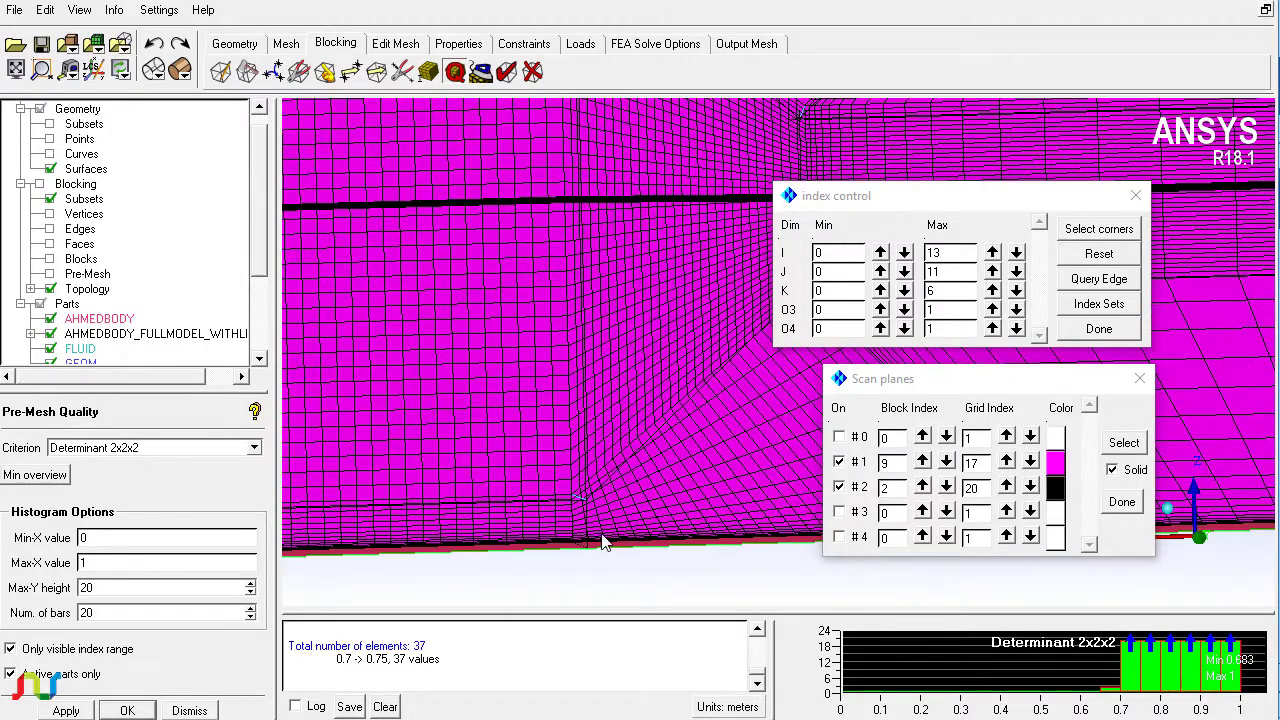
{"action": "left_click_drag", "start_coordinate": [736, 417], "coordinate": [543, 410]}
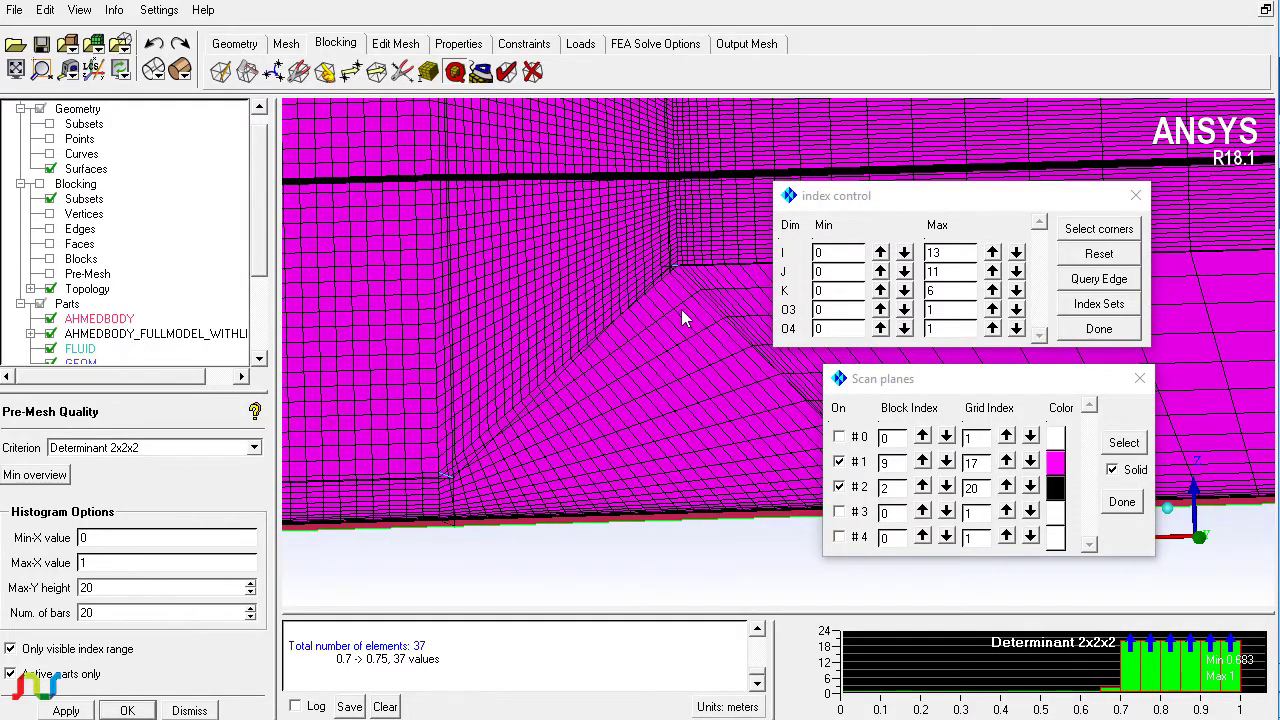
{"action": "left_click_drag", "start_coordinate": [681, 309], "coordinate": [608, 465]}
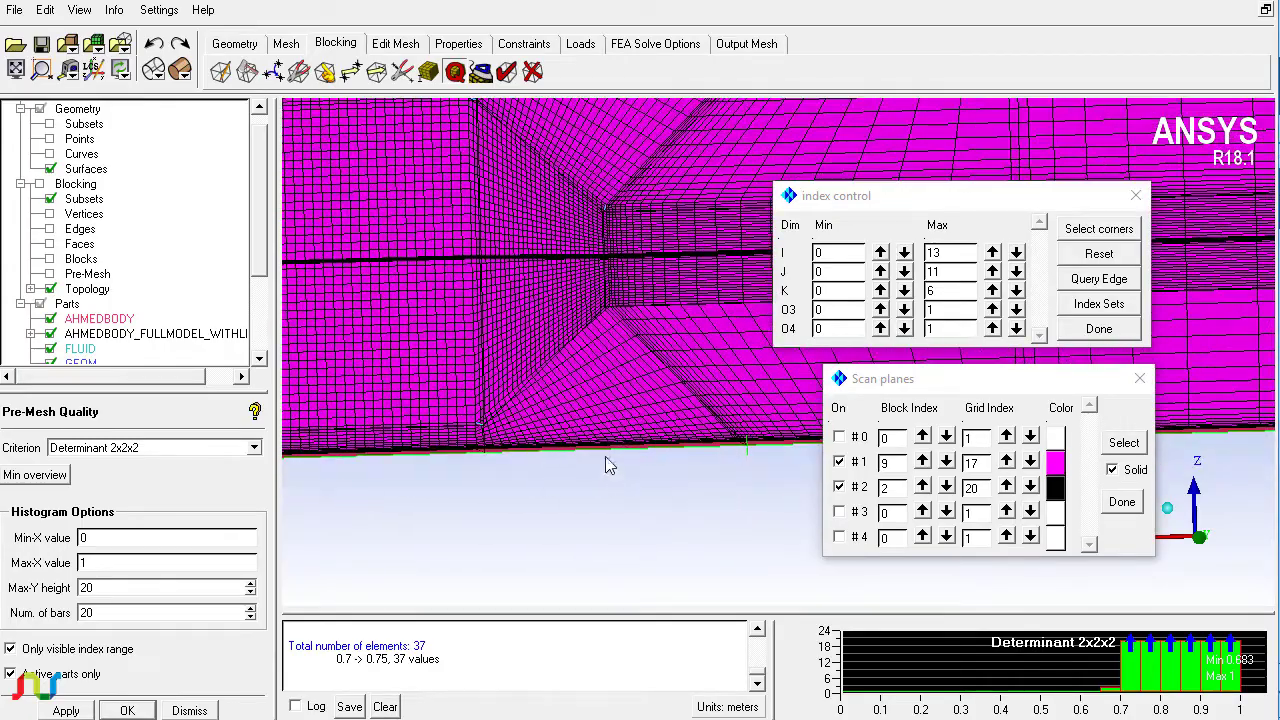
{"action": "left_click_drag", "start_coordinate": [610, 290], "coordinate": [521, 394]}
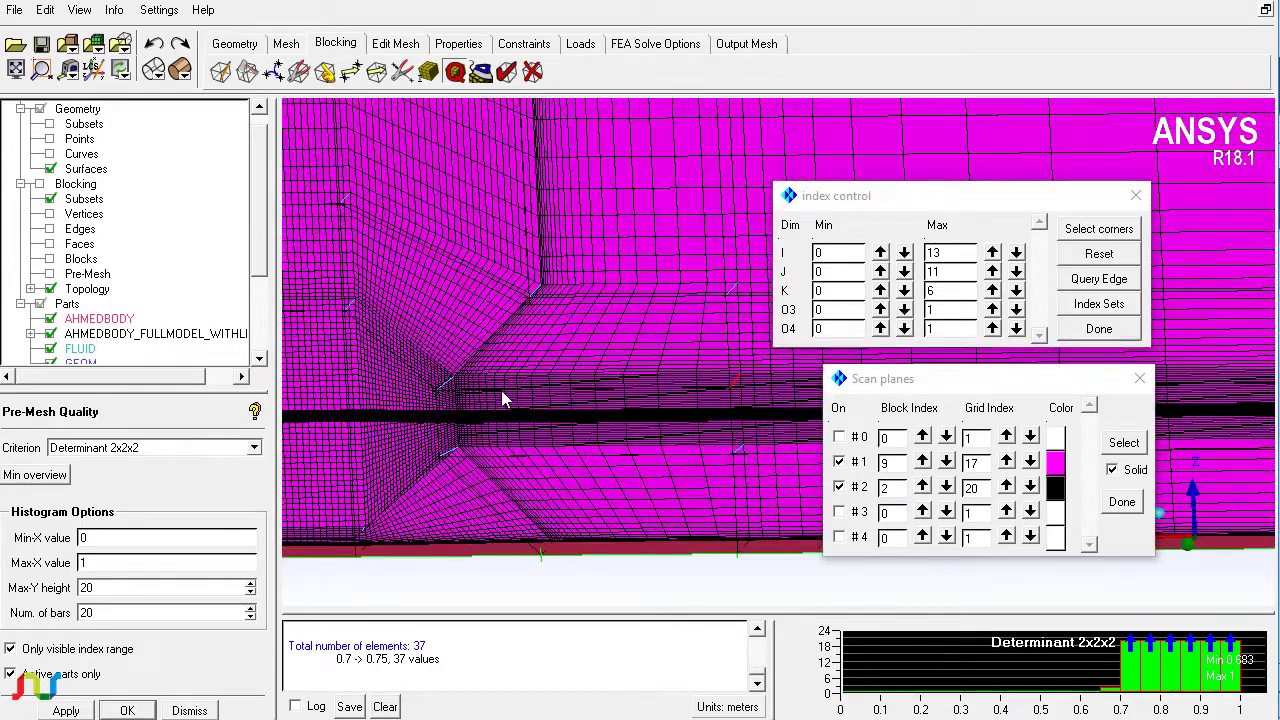
- Turn off scan planes #2 and #1 to expose the blocking edges behind the Ahmed body
{"action": "left_click", "coordinate": [840, 487]}
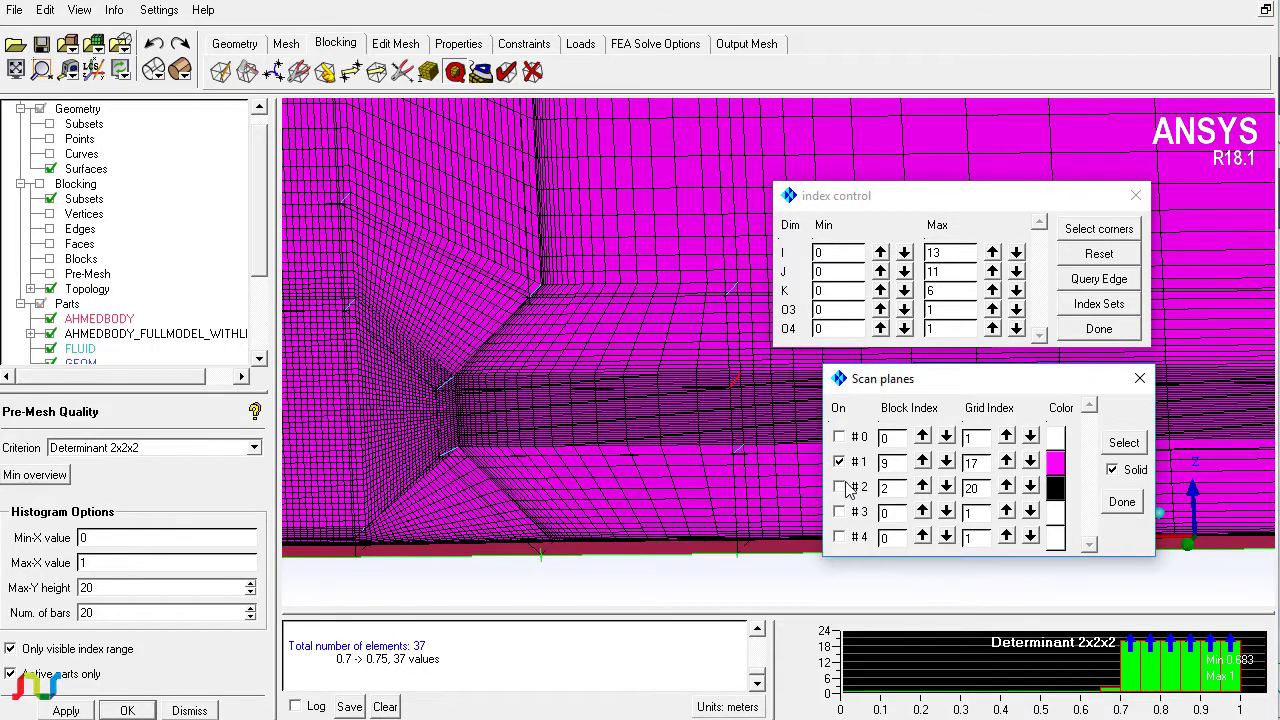
{"action": "left_click", "coordinate": [838, 462]}
{"action": "left_click_drag", "start_coordinate": [440, 381], "coordinate": [688, 302]}
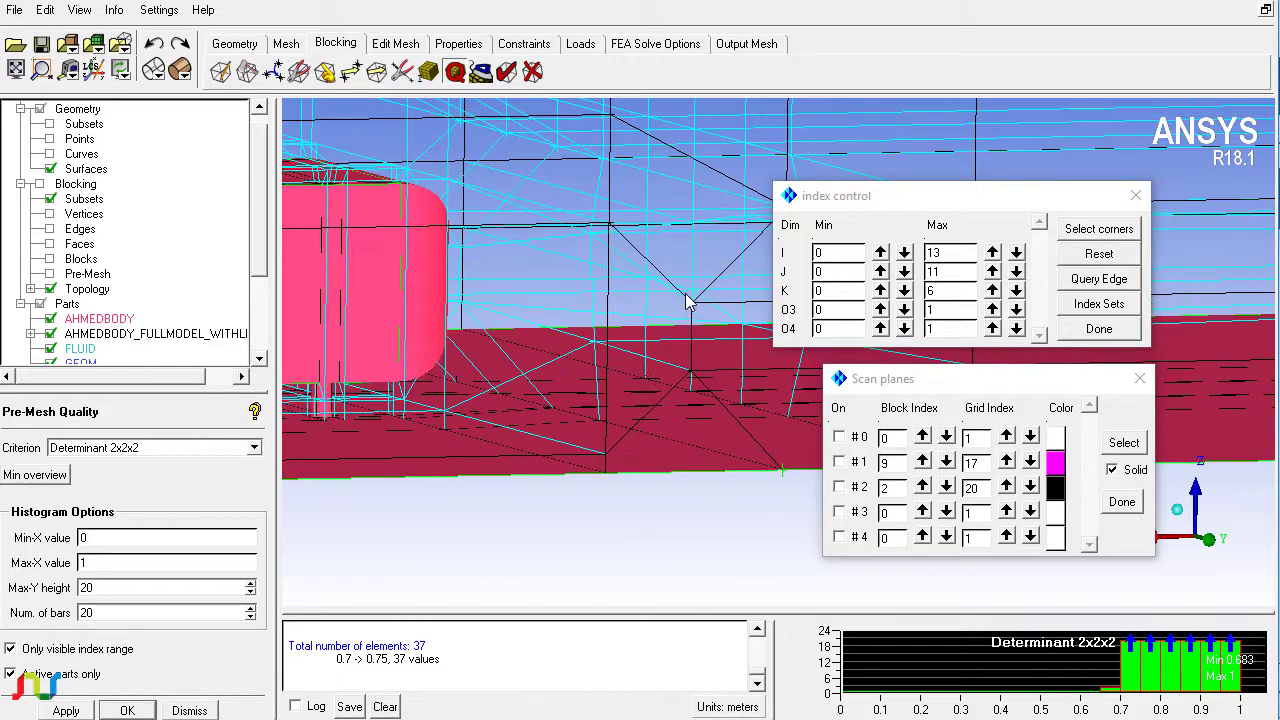
- Restrict the visible blocking by two corner vertices near the ground to I 2–4, J 8–10 and K 1–3
{"action": "left_click", "coordinate": [1098, 229]}
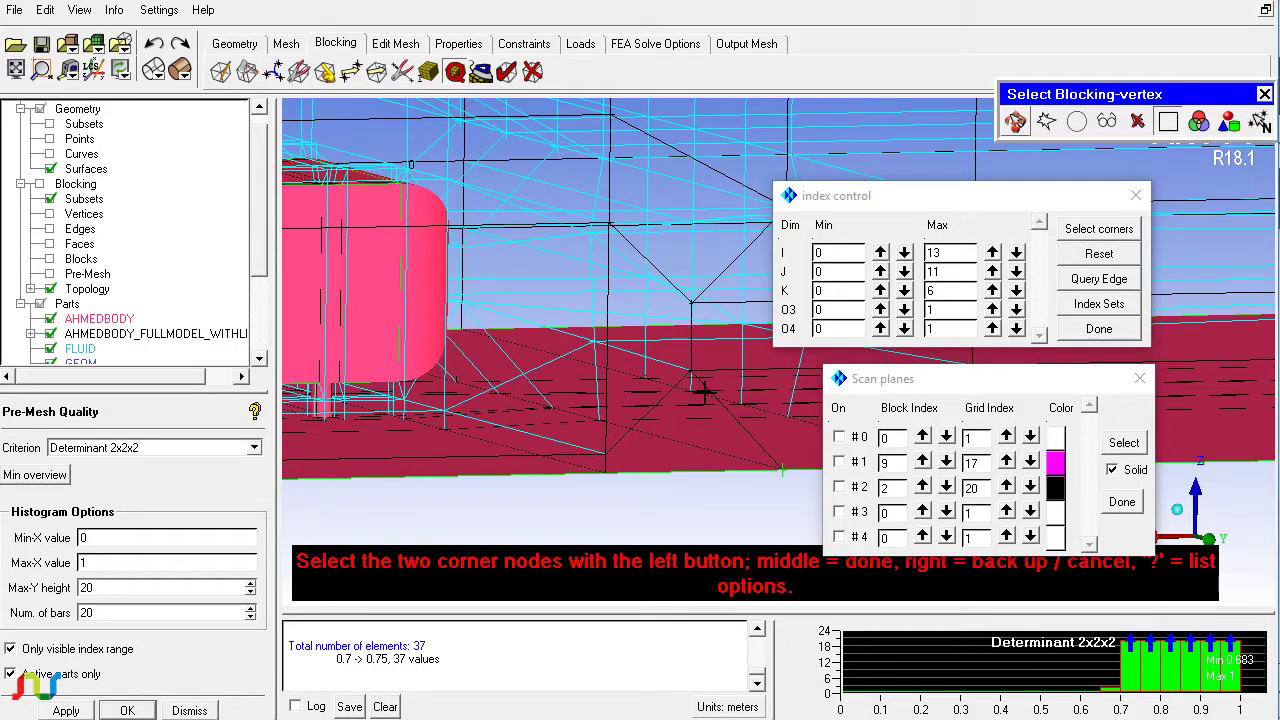
{"action": "scroll", "coordinate": [802, 429], "scroll_direction": "down", "scroll_amount": 3}
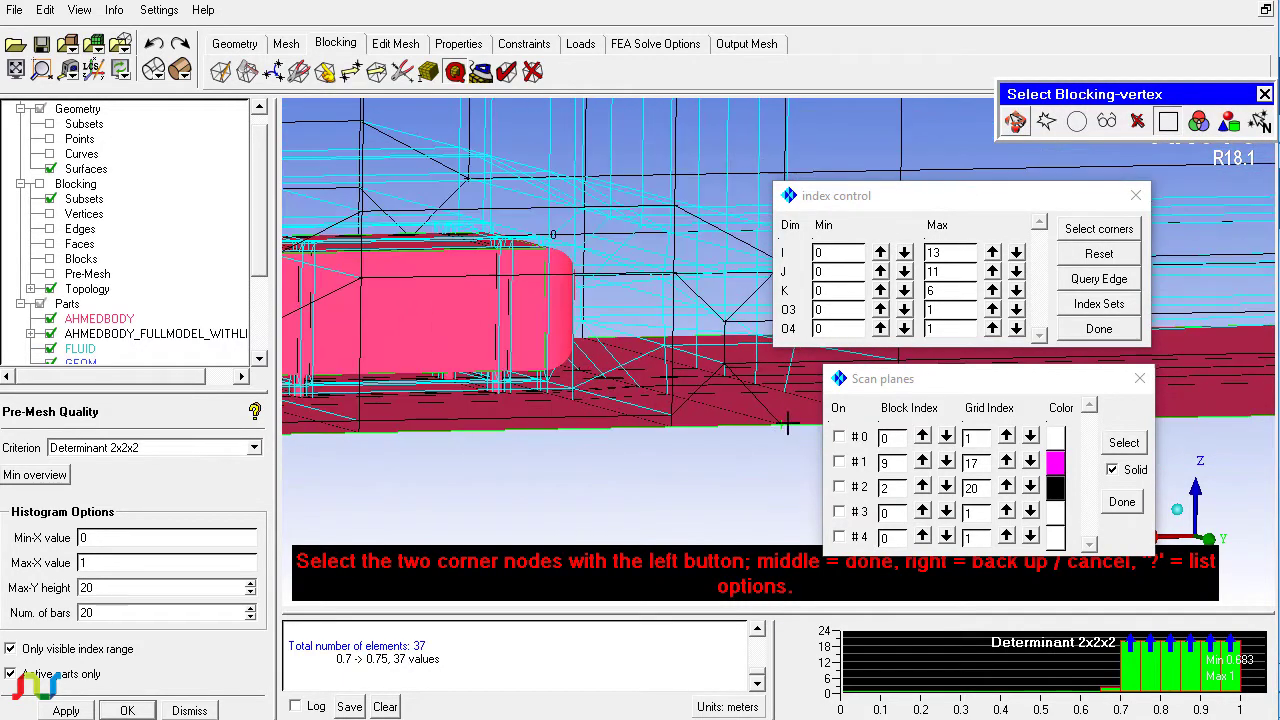
{"action": "left_click_drag", "start_coordinate": [880, 370], "coordinate": [1029, 461]}
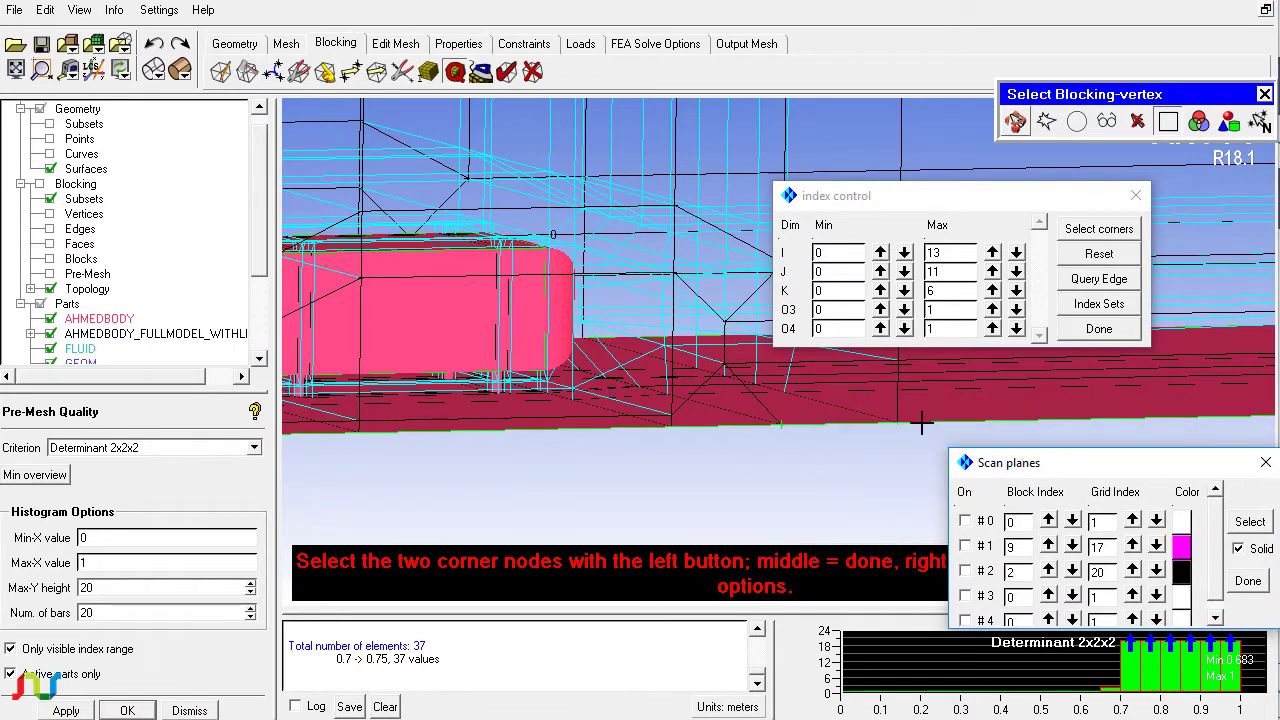
{"action": "middle_click", "coordinate": [903, 427]}
{"action": "left_click_drag", "start_coordinate": [744, 409], "coordinate": [752, 421]}
{"action": "middle_click_drag", "start_coordinate": [752, 421], "coordinate": [685, 527]}
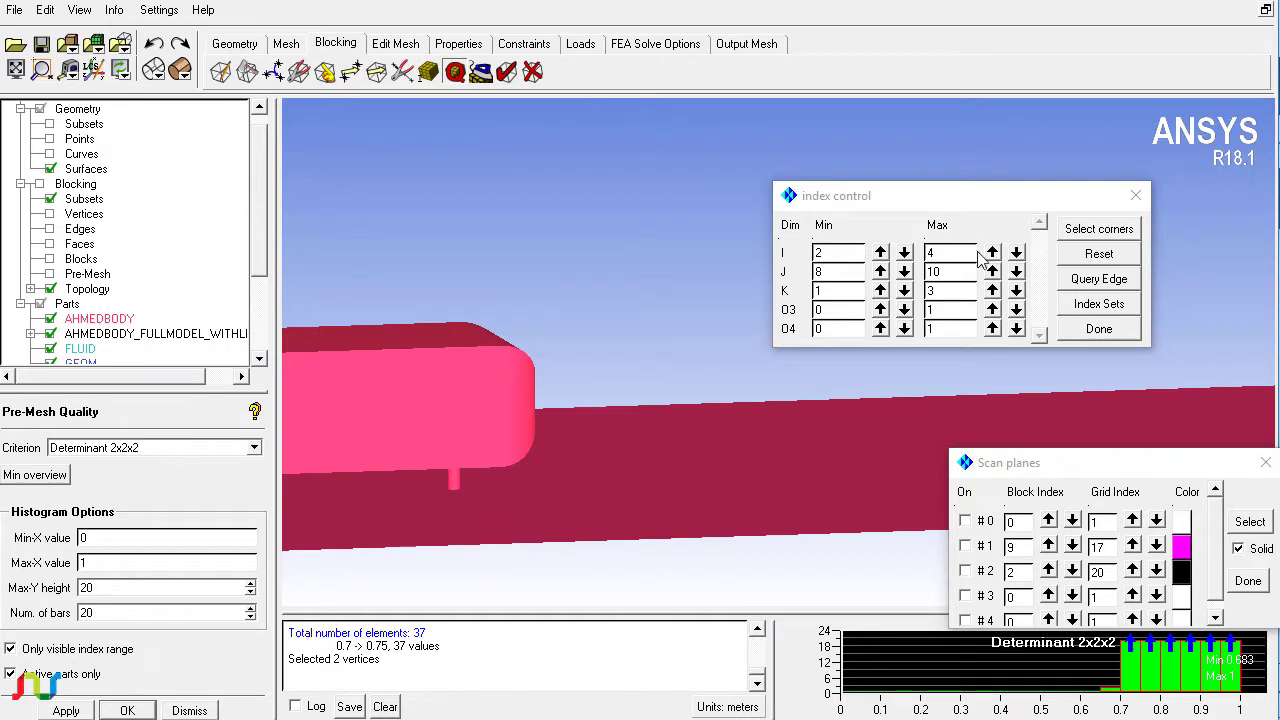
- Set the minimum I index to 3 and display the edges of the remaining blocks
{"action": "left_click", "coordinate": [904, 253]}
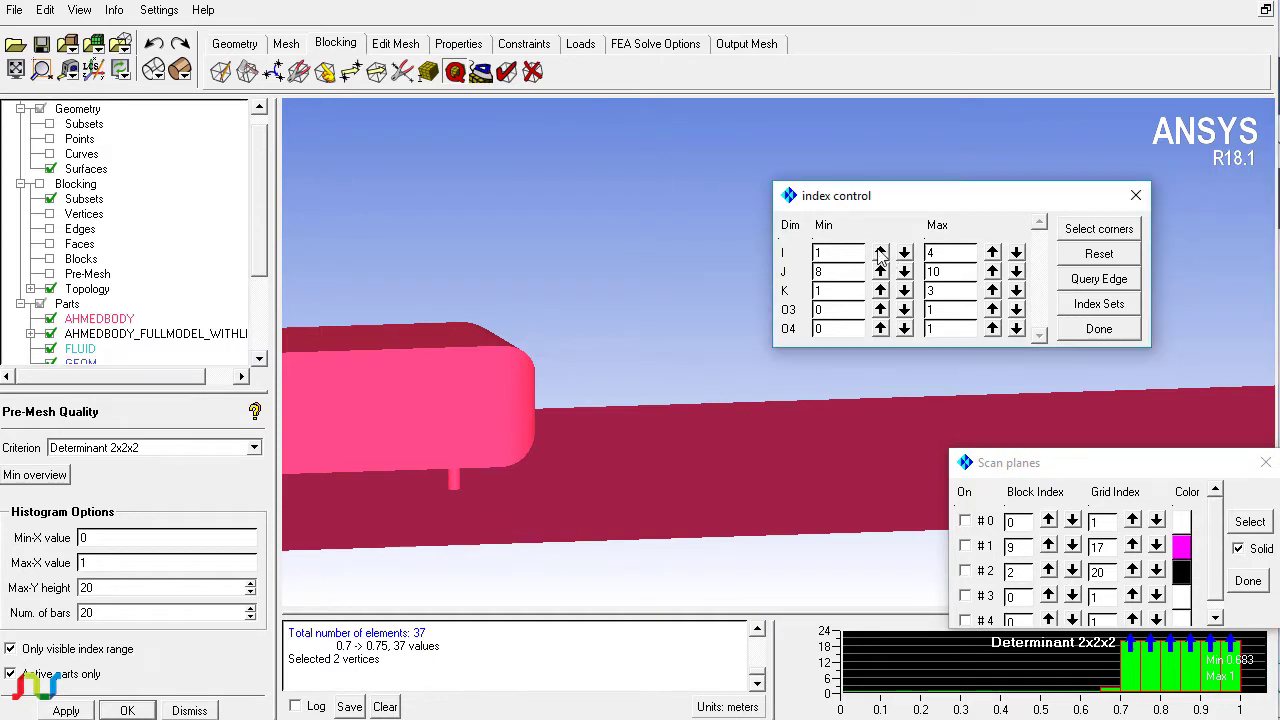
{"action": "left_click", "coordinate": [50, 229]}
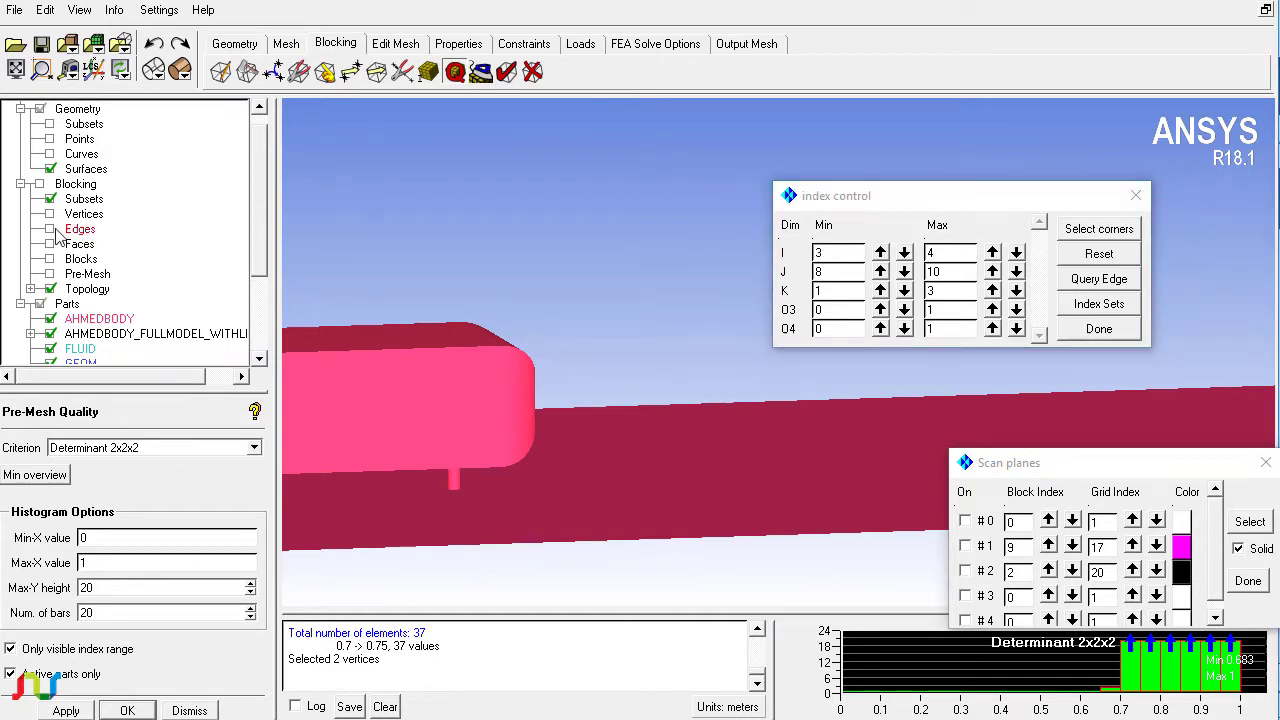
{"action": "left_click_drag", "start_coordinate": [603, 366], "coordinate": [298, 443]}
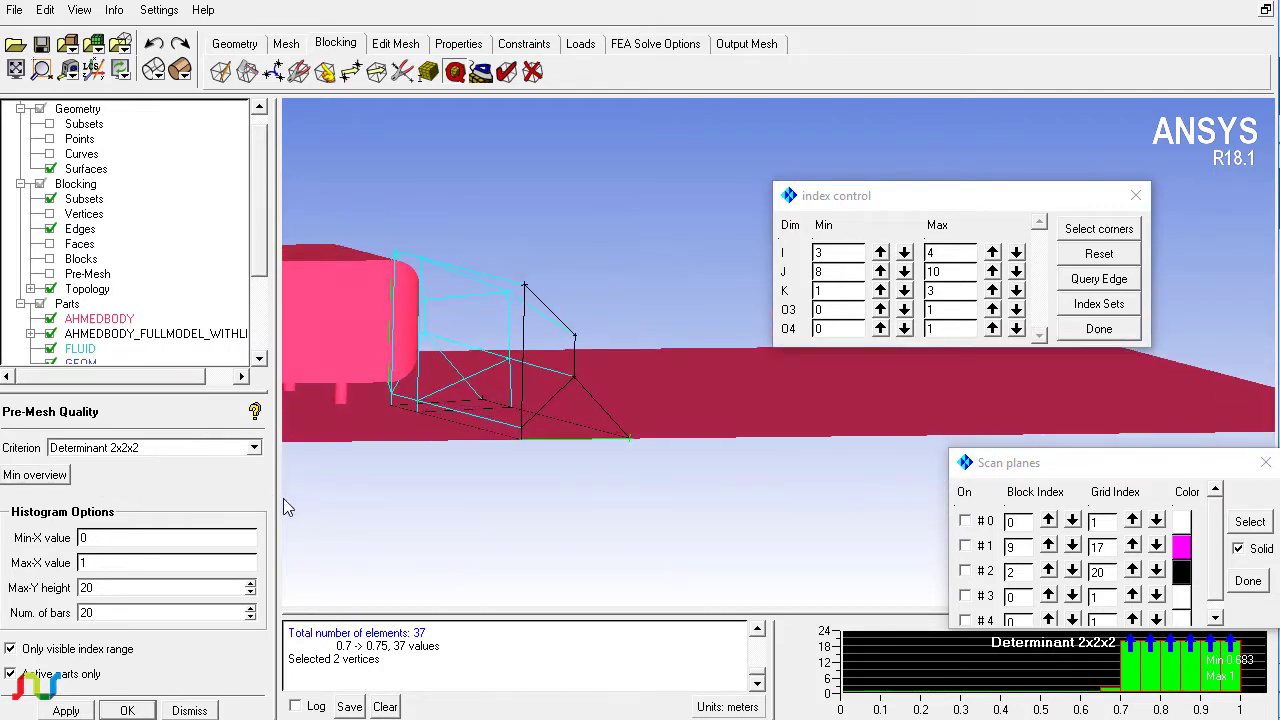
- Set the location of vertex 146 to match reference vertex 934 in Z only
{"action": "left_click", "coordinate": [350, 73]}
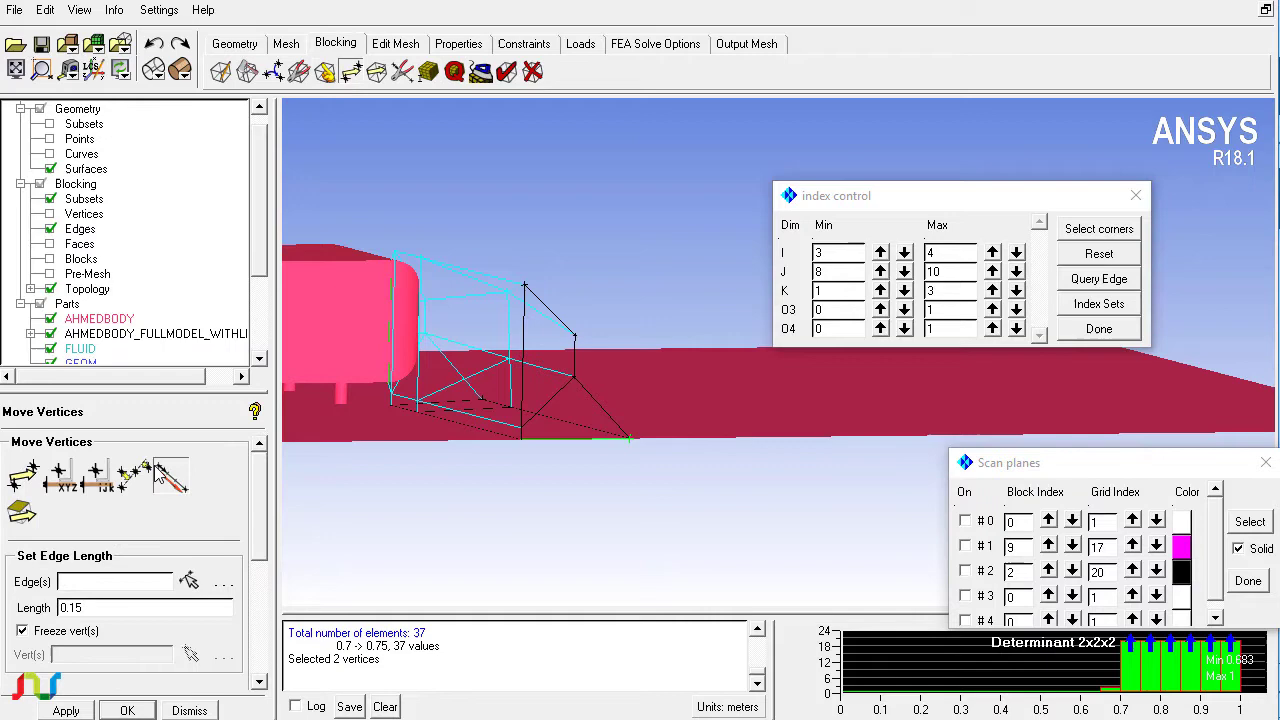
{"action": "left_click", "coordinate": [61, 482]}
{"action": "left_click", "coordinate": [524, 287]}
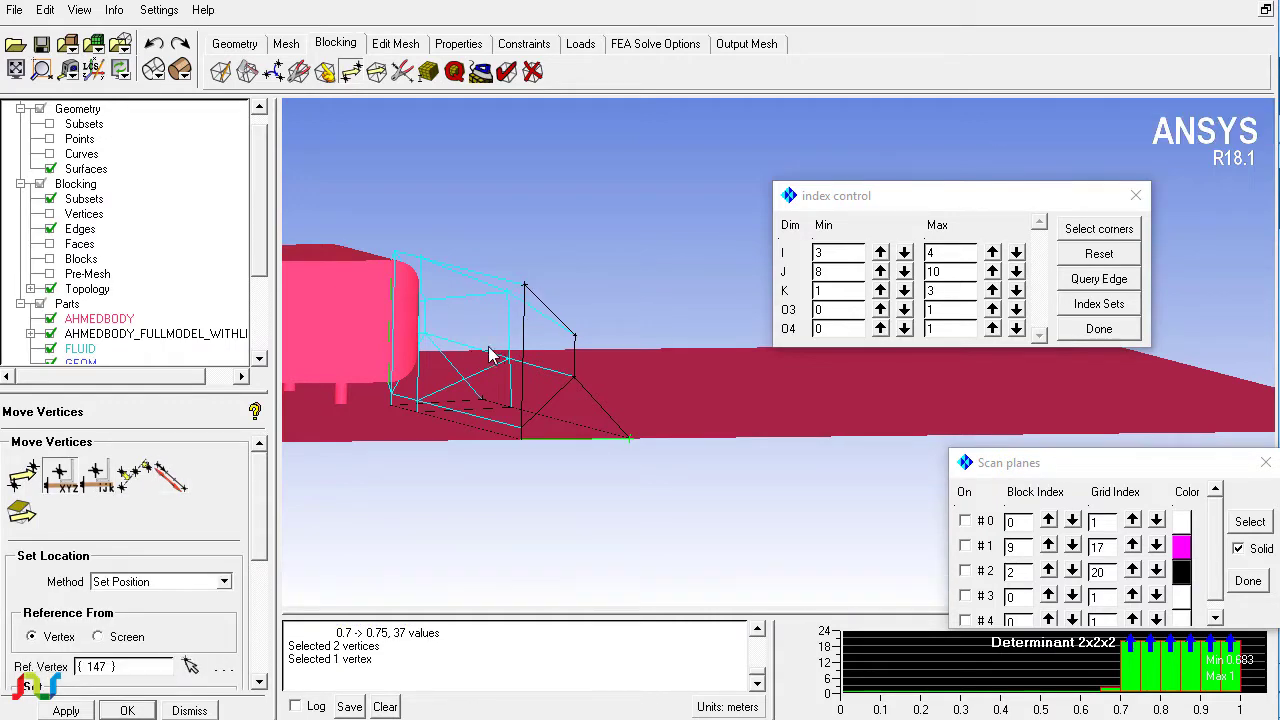
{"action": "left_click_drag", "start_coordinate": [490, 355], "coordinate": [535, 342]}
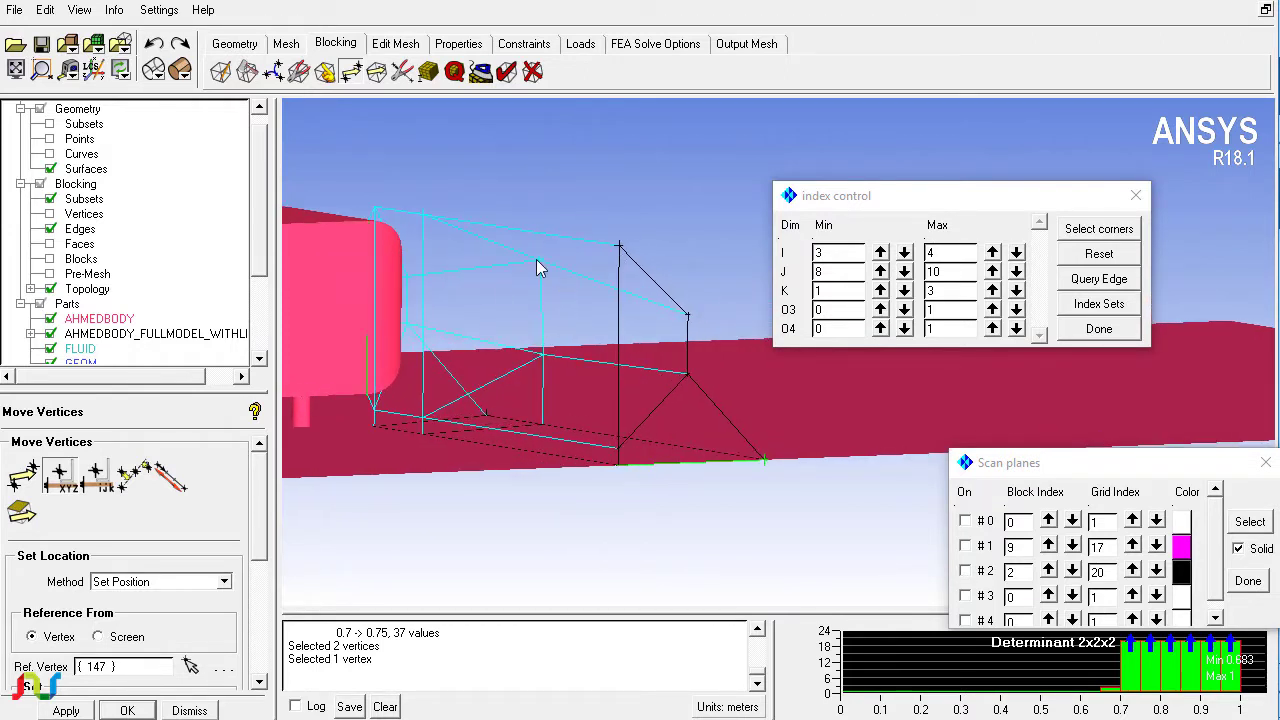
{"action": "key", "text": "F9"}
{"action": "left_click", "coordinate": [542, 262]}
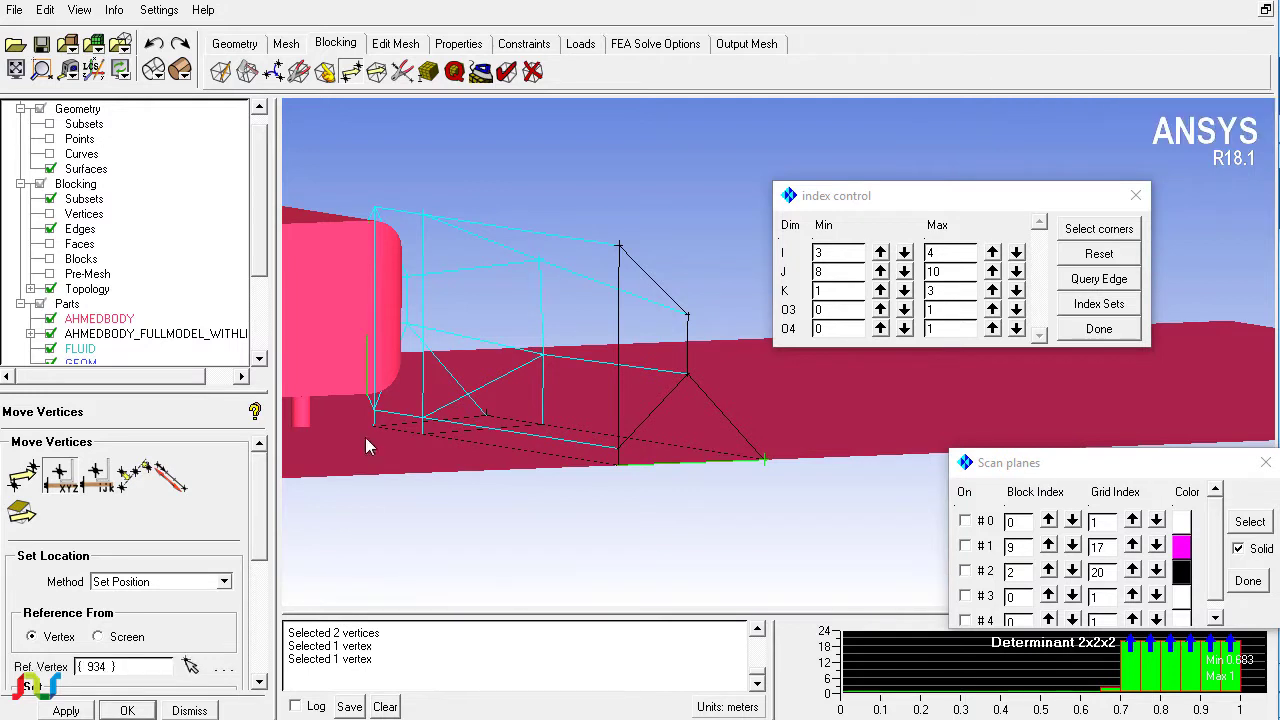
{"action": "left_click_drag", "start_coordinate": [268, 512], "coordinate": [270, 598]}
{"action": "left_click_drag", "start_coordinate": [1073, 475], "coordinate": [736, 549]}
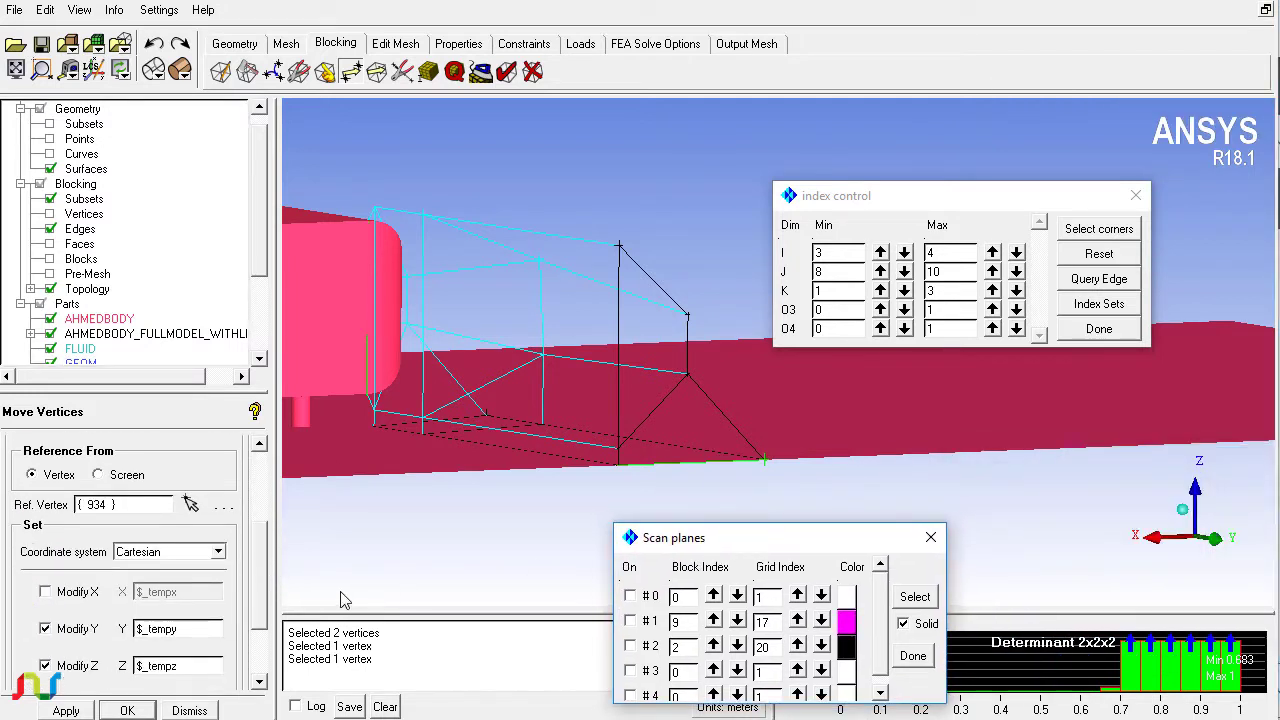
{"action": "left_click", "coordinate": [62, 625]}
{"action": "left_click", "coordinate": [260, 678]}
{"action": "left_click", "coordinate": [190, 649]}
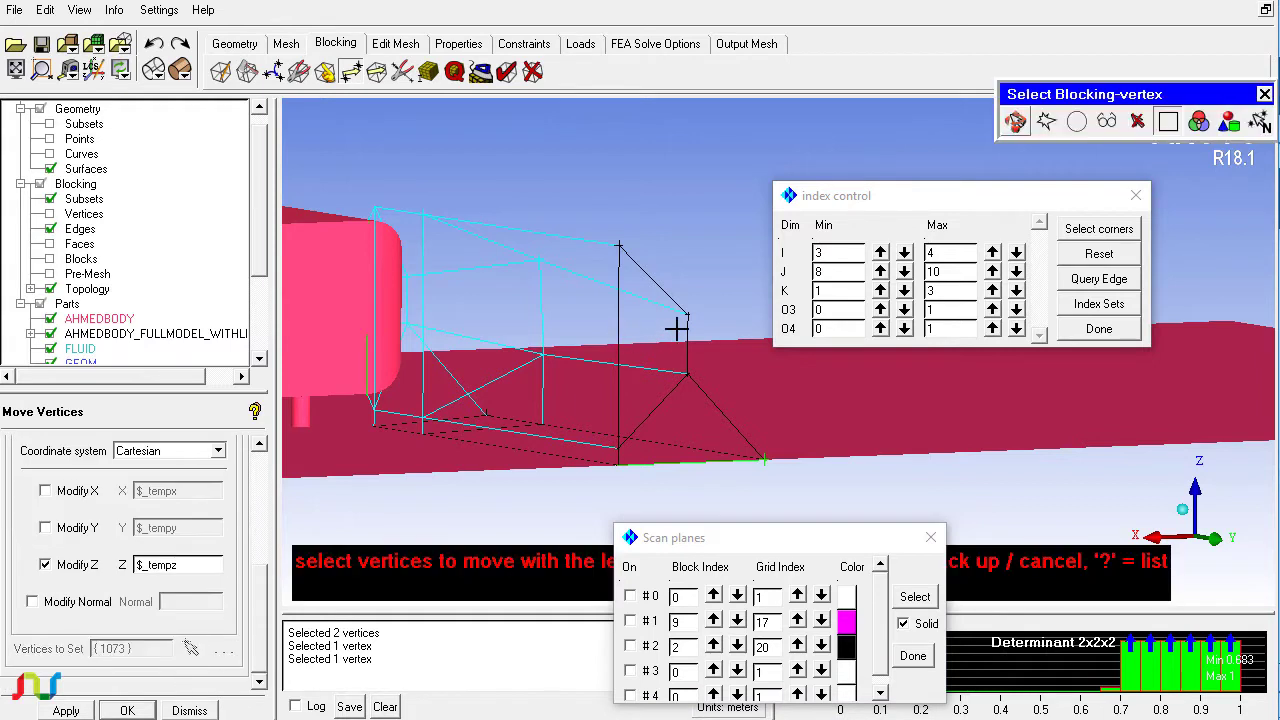
{"action": "left_click", "coordinate": [693, 333]}
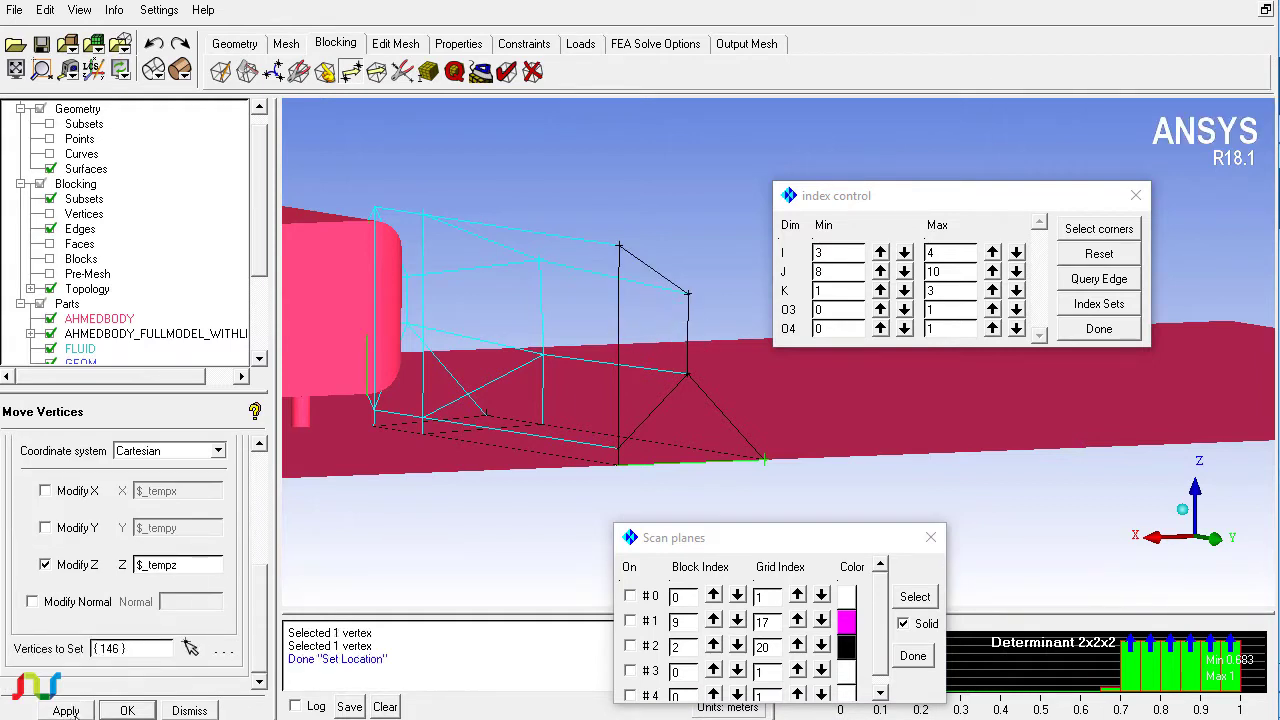
- Align vertex 178 in Z and X with the reference vertex directly below vertex 934
{"action": "scroll", "coordinate": [215, 538], "scroll_direction": "up", "scroll_amount": 3}
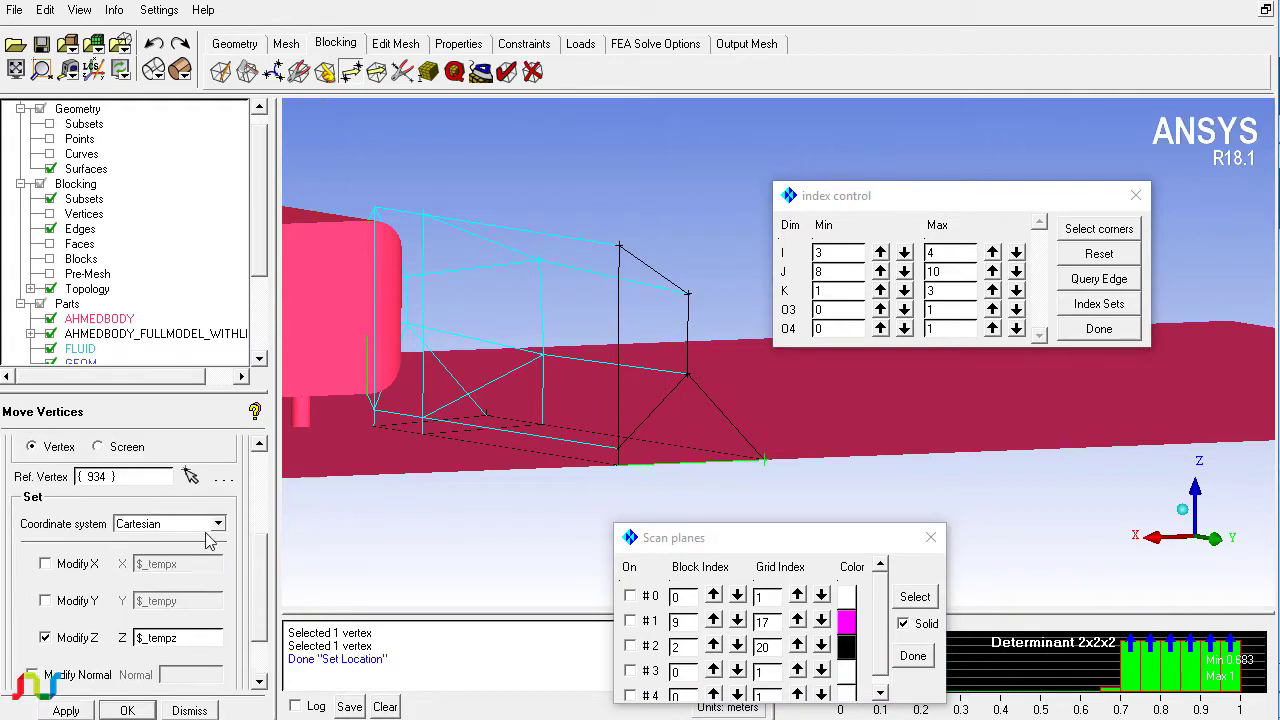
{"action": "left_click", "coordinate": [191, 477]}
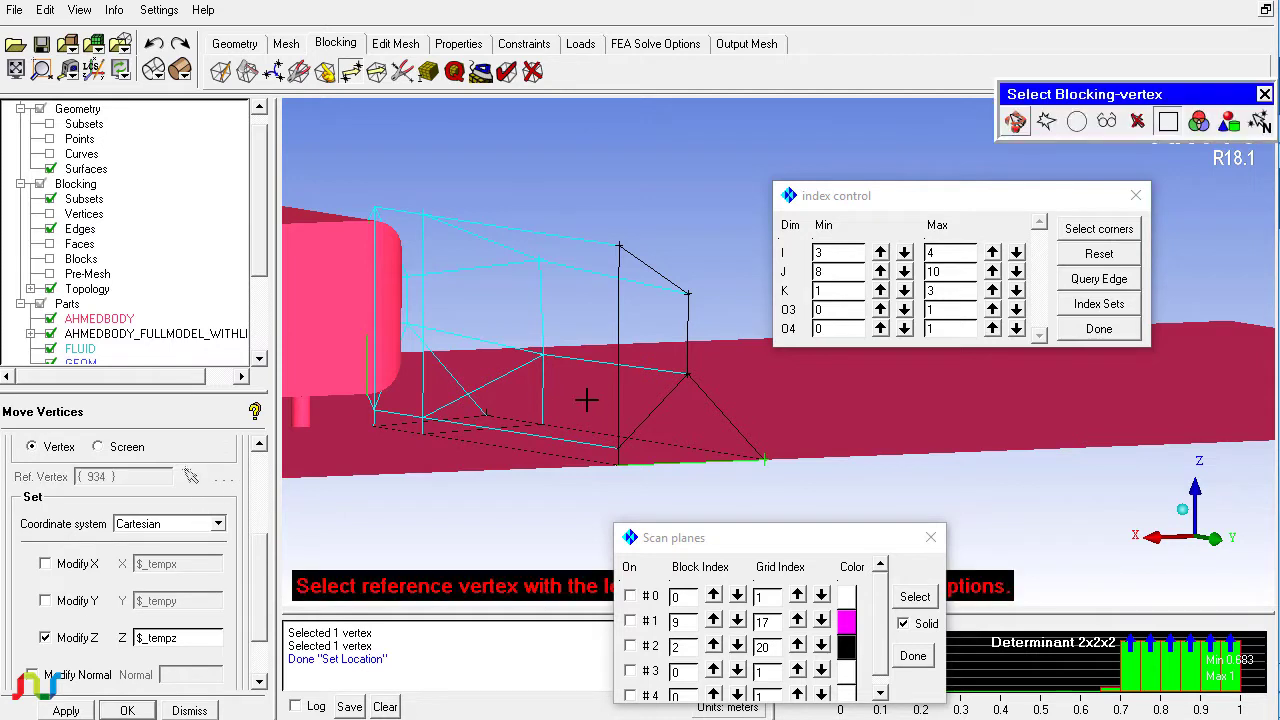
{"action": "left_click", "coordinate": [543, 359]}
{"action": "scroll", "coordinate": [256, 590], "scroll_direction": "down", "scroll_amount": 2}
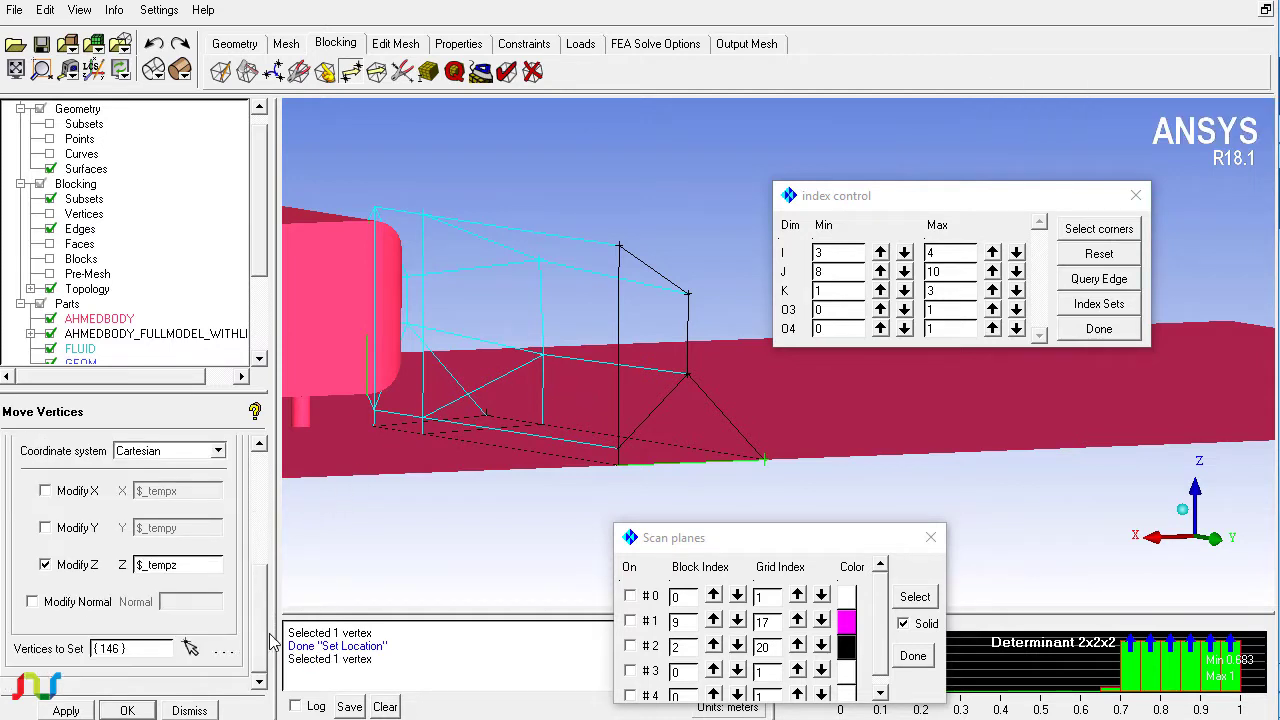
{"action": "left_click", "coordinate": [191, 649]}
{"action": "left_click", "coordinate": [687, 377]}
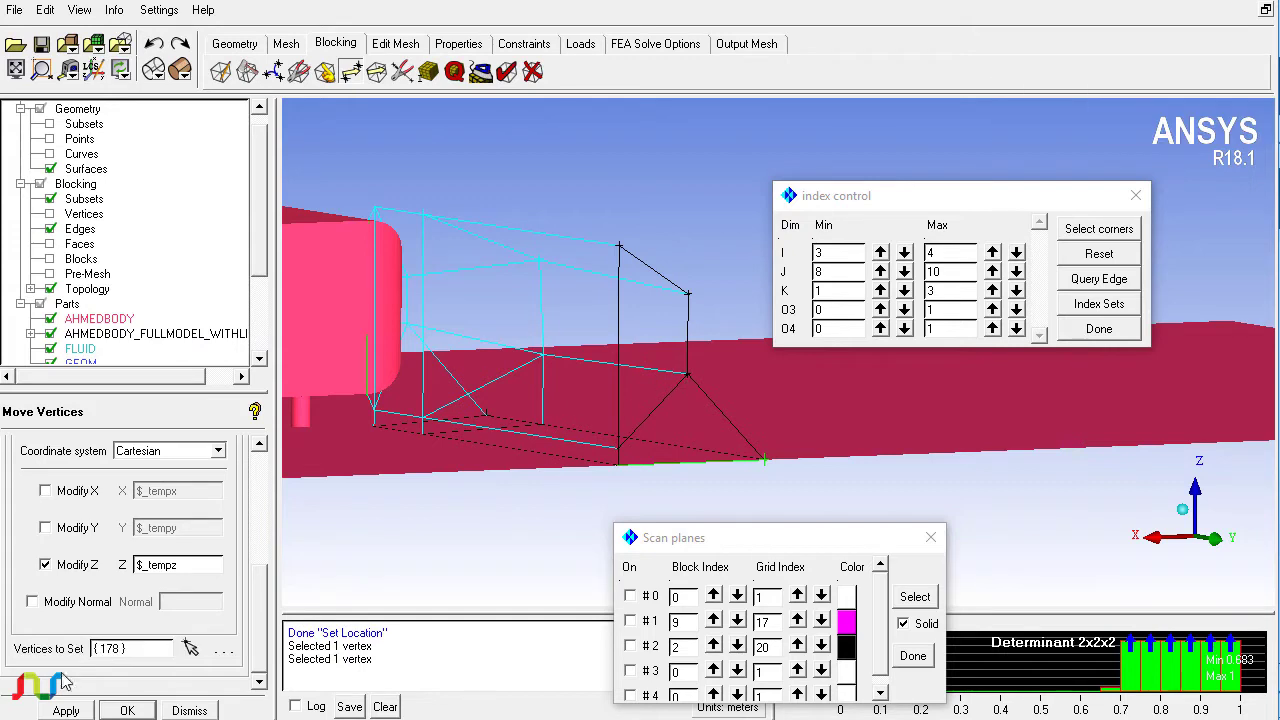
{"action": "left_click", "coordinate": [110, 708]}
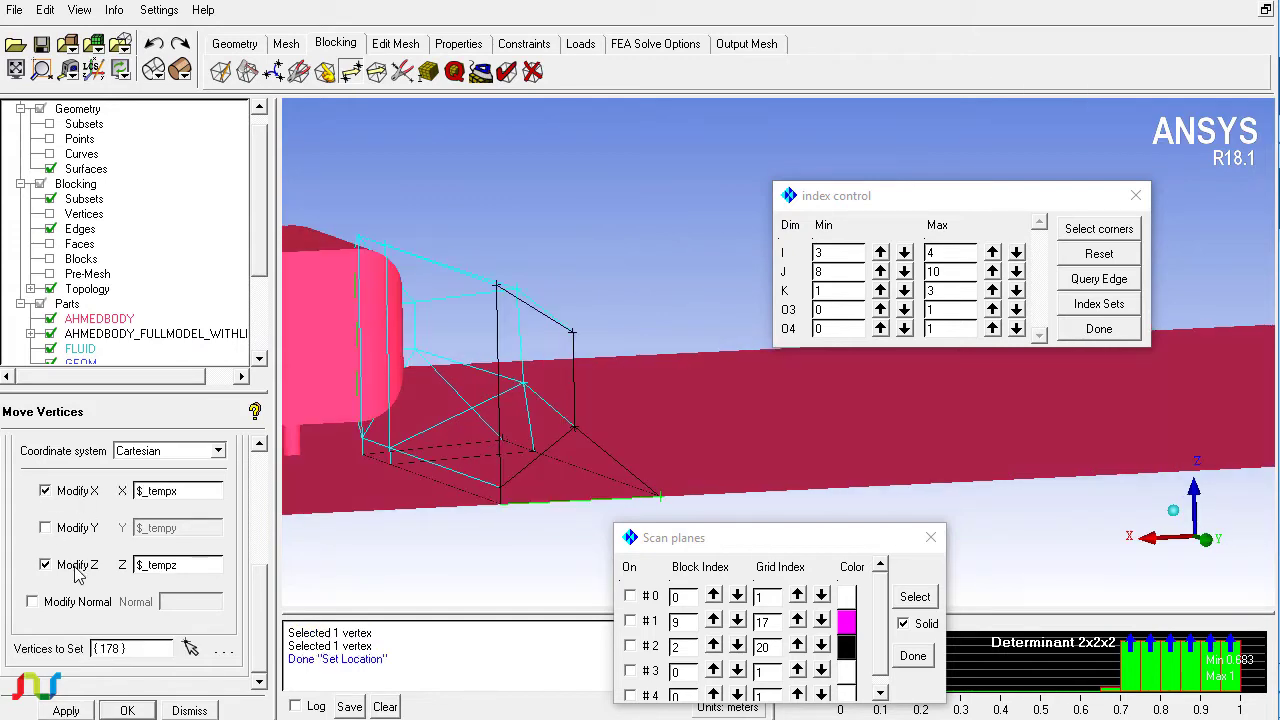
{"action": "left_click", "coordinate": [67, 710]}
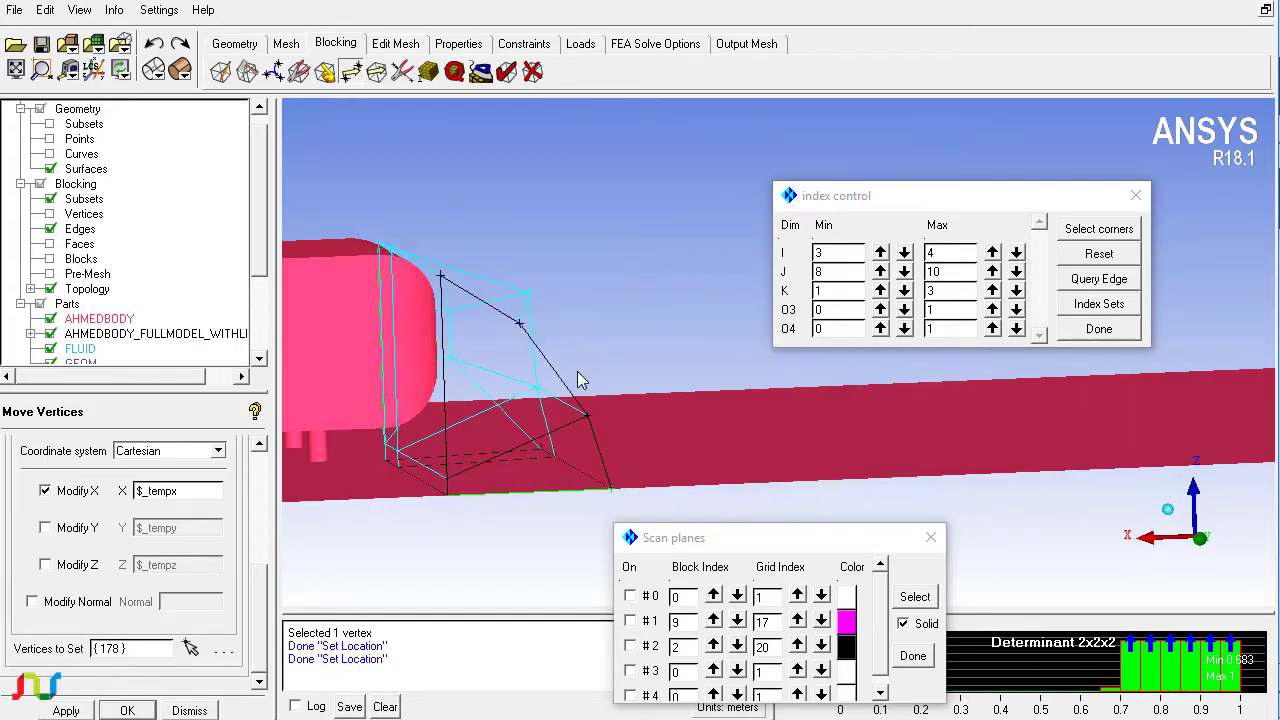
- Align vertex 146 with the upper reference vertex behind it by modifying both X and Z
{"action": "left_click", "coordinate": [533, 300]}
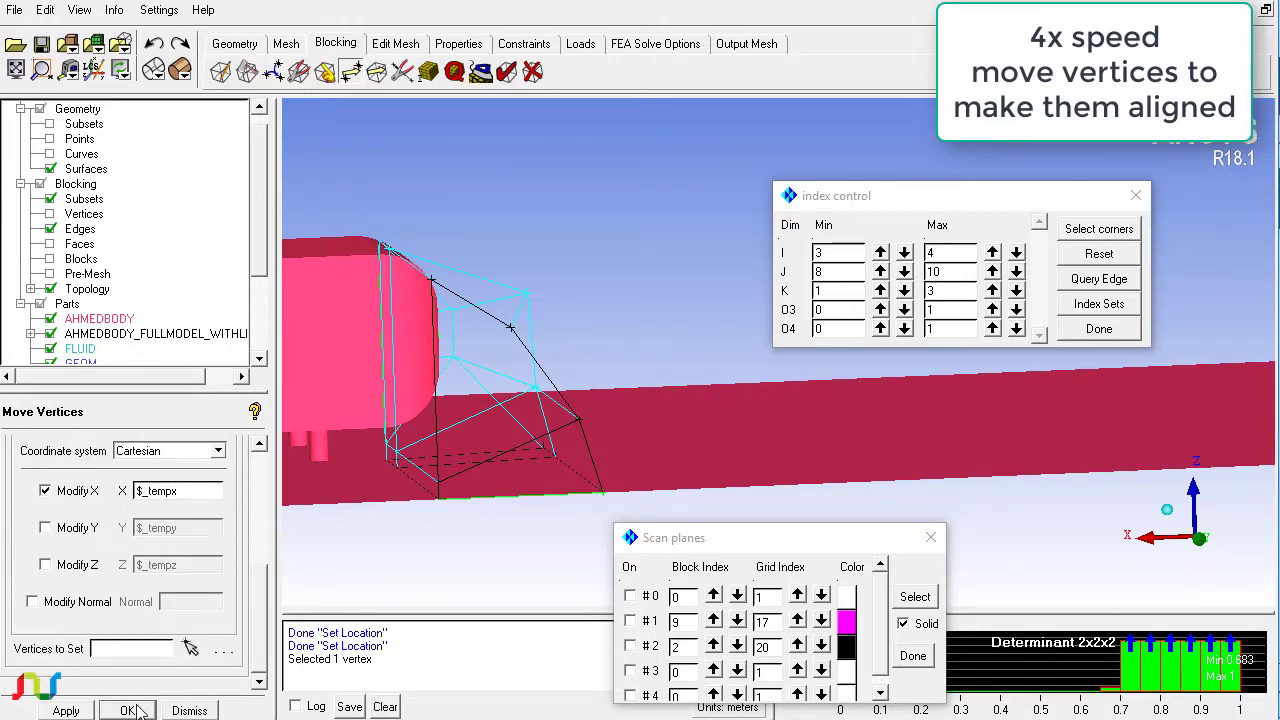
{"action": "left_click_drag", "start_coordinate": [516, 376], "coordinate": [528, 388]}
{"action": "left_click", "coordinate": [45, 565]}
{"action": "left_click", "coordinate": [190, 648]}
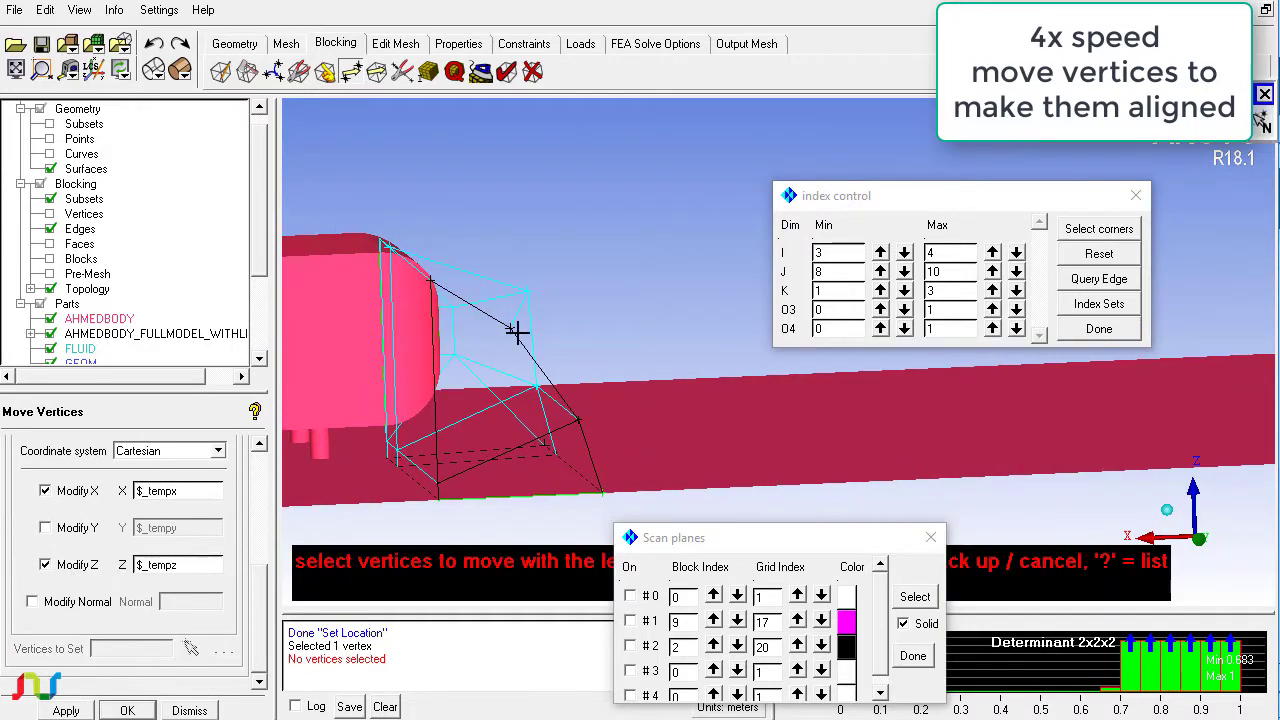
{"action": "left_click", "coordinate": [512, 330]}
{"action": "middle_click", "coordinate": [512, 330]}
{"action": "left_click_drag", "start_coordinate": [662, 342], "coordinate": [608, 325]}
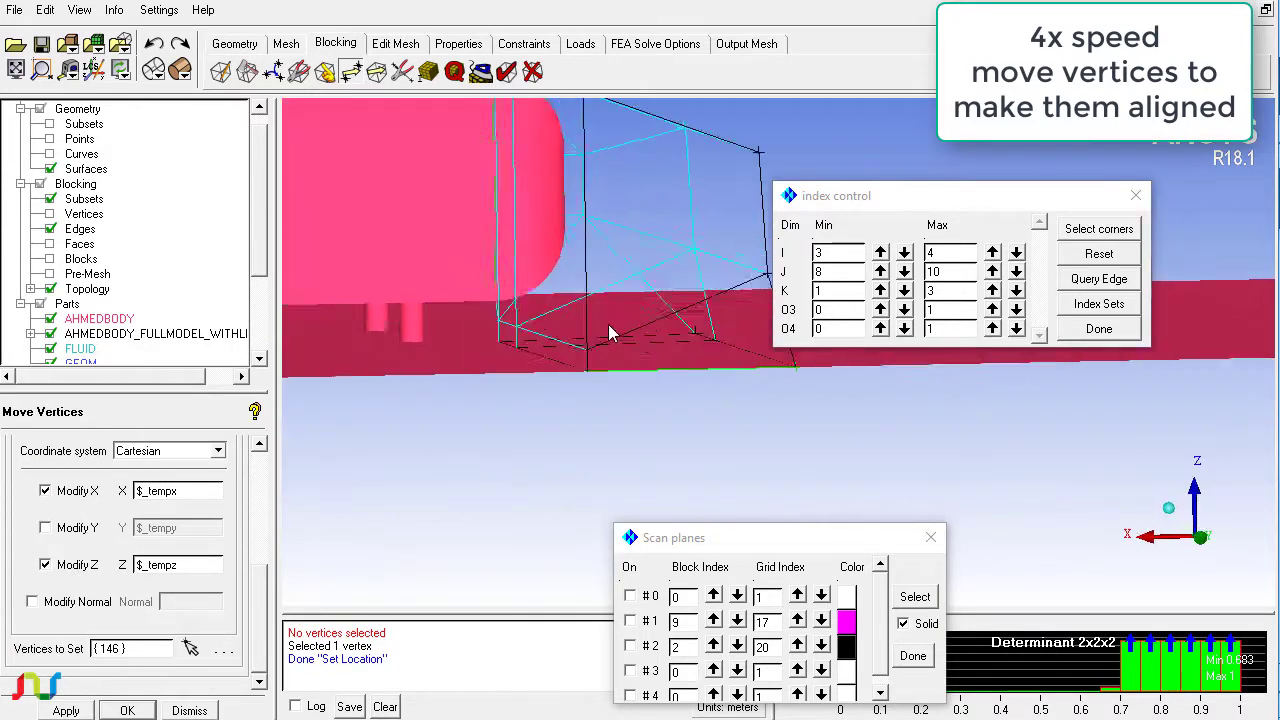
- Choose another reference vertex on the block and set the location of the corresponding near-side vertex to align with it
{"action": "scroll", "coordinate": [608, 325], "scroll_direction": "up", "scroll_amount": 3}
{"action": "left_click", "coordinate": [260, 492]}
{"action": "left_click", "coordinate": [191, 633]}
{"action": "left_click", "coordinate": [429, 372]}
{"action": "left_click_drag", "start_coordinate": [260, 553], "coordinate": [260, 652]}
{"action": "left_click", "coordinate": [190, 648]}
{"action": "left_click_drag", "start_coordinate": [509, 406], "coordinate": [563, 460]}
{"action": "middle_click", "coordinate": [563, 460]}
{"action": "left_click", "coordinate": [68, 709]}
{"action": "left_click", "coordinate": [68, 709]}
- Set the location of vertex 147 to match the reference vertex in X only
{"action": "left_click", "coordinate": [190, 648]}
{"action": "left_click_drag", "start_coordinate": [508, 325], "coordinate": [581, 372]}
{"action": "left_click", "coordinate": [389, 355]}
{"action": "middle_click", "coordinate": [389, 355]}
{"action": "scroll", "coordinate": [454, 386], "scroll_direction": "down", "scroll_amount": 2}
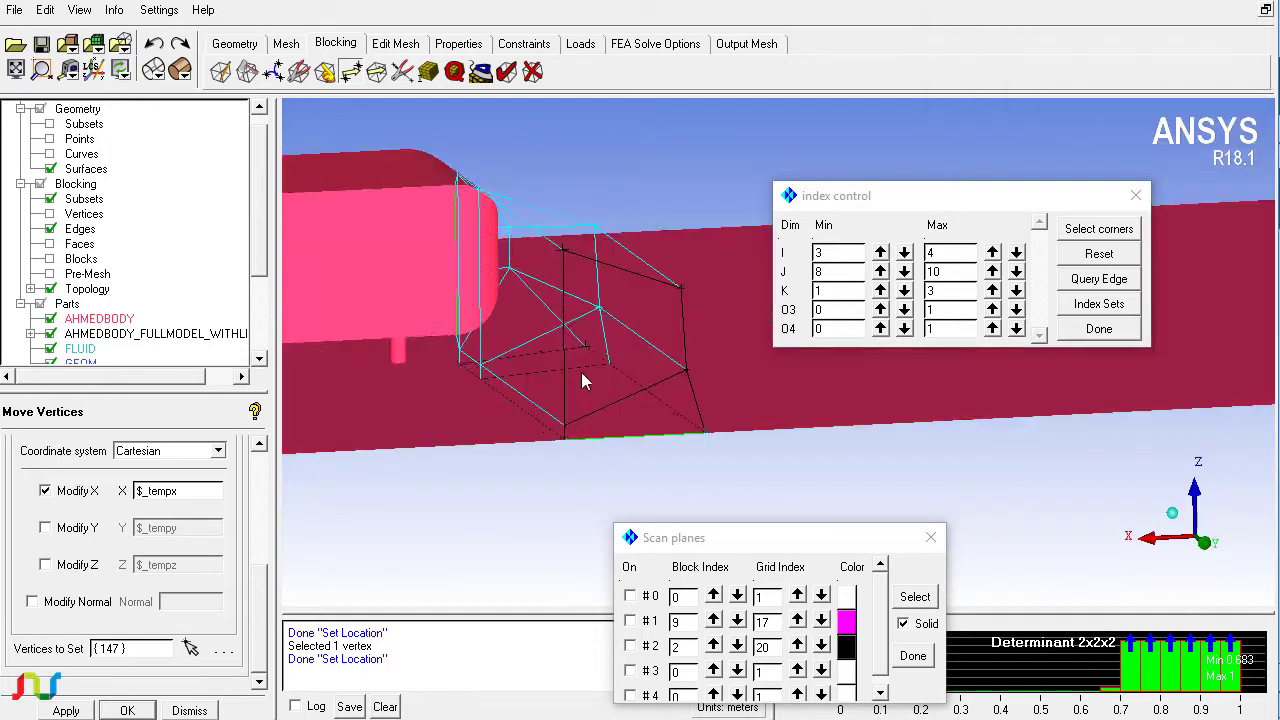
- Place scan plane #0 using the slanted block edge near the ground and recompute the out-of-date mesh
{"action": "right_click_drag", "start_coordinate": [581, 372], "coordinate": [571, 294]}
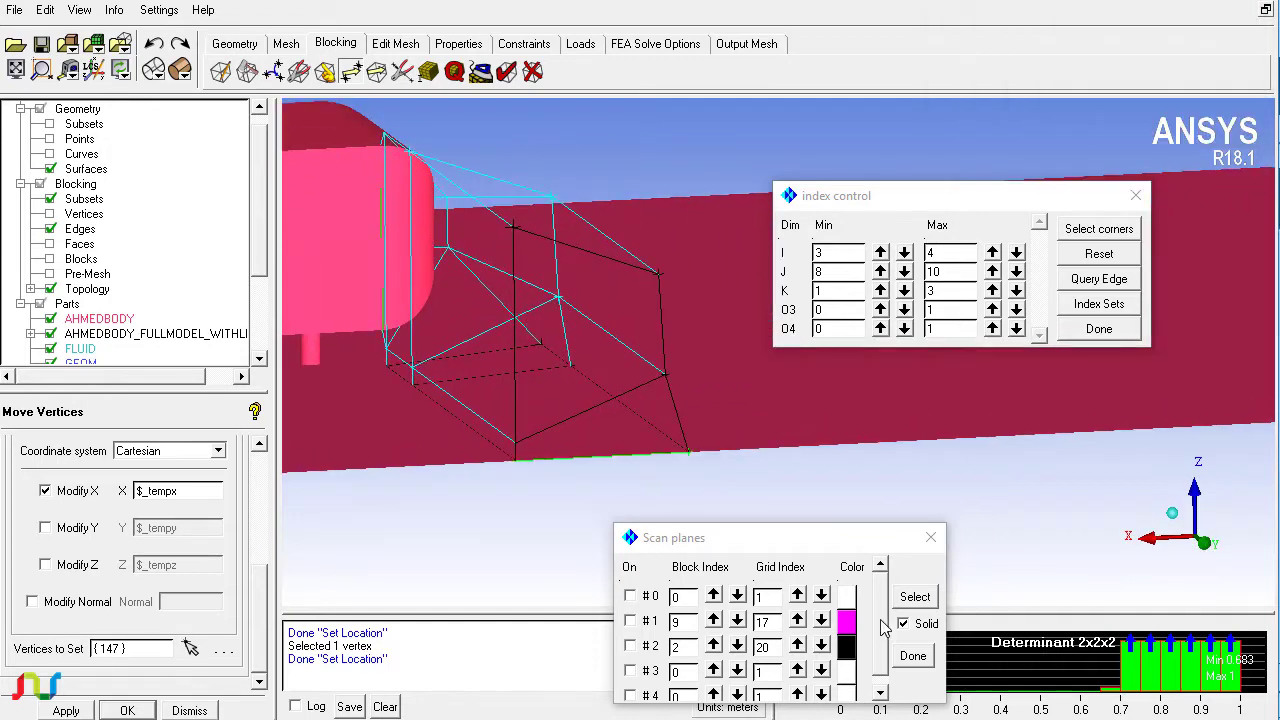
{"action": "left_click", "coordinate": [914, 597]}
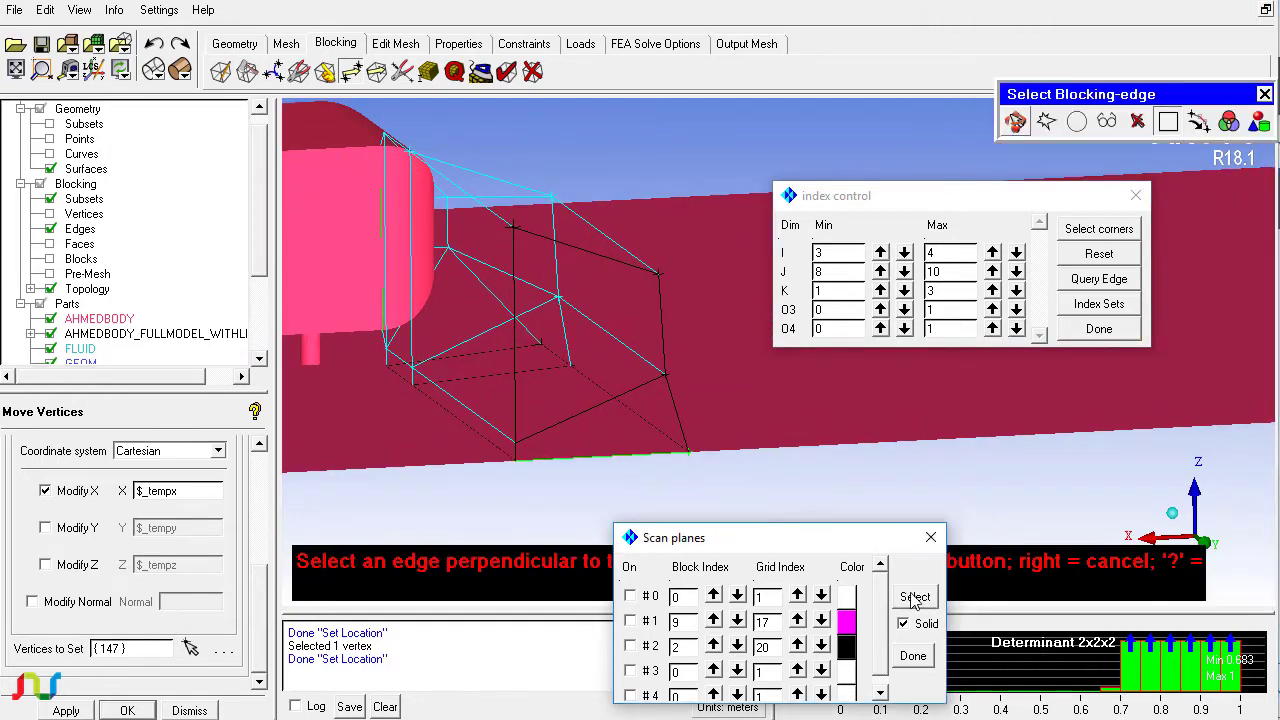
{"action": "left_click", "coordinate": [544, 427]}
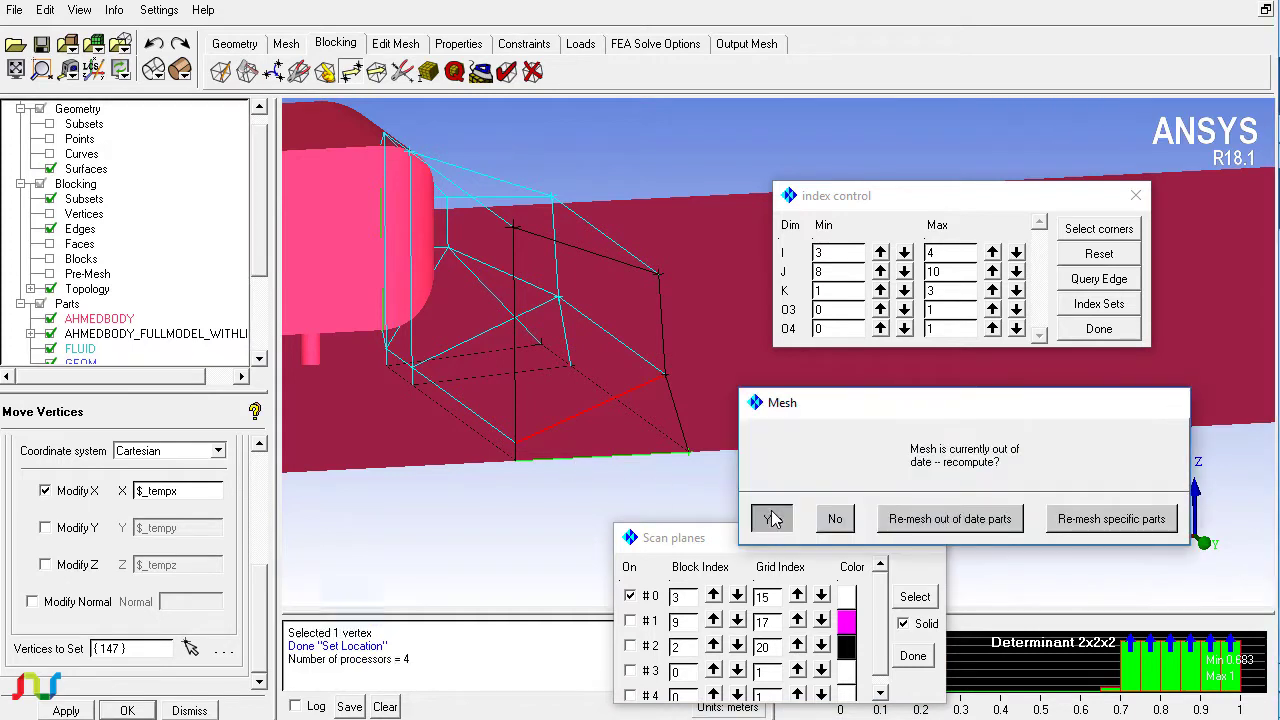
{"action": "left_click", "coordinate": [770, 518]}
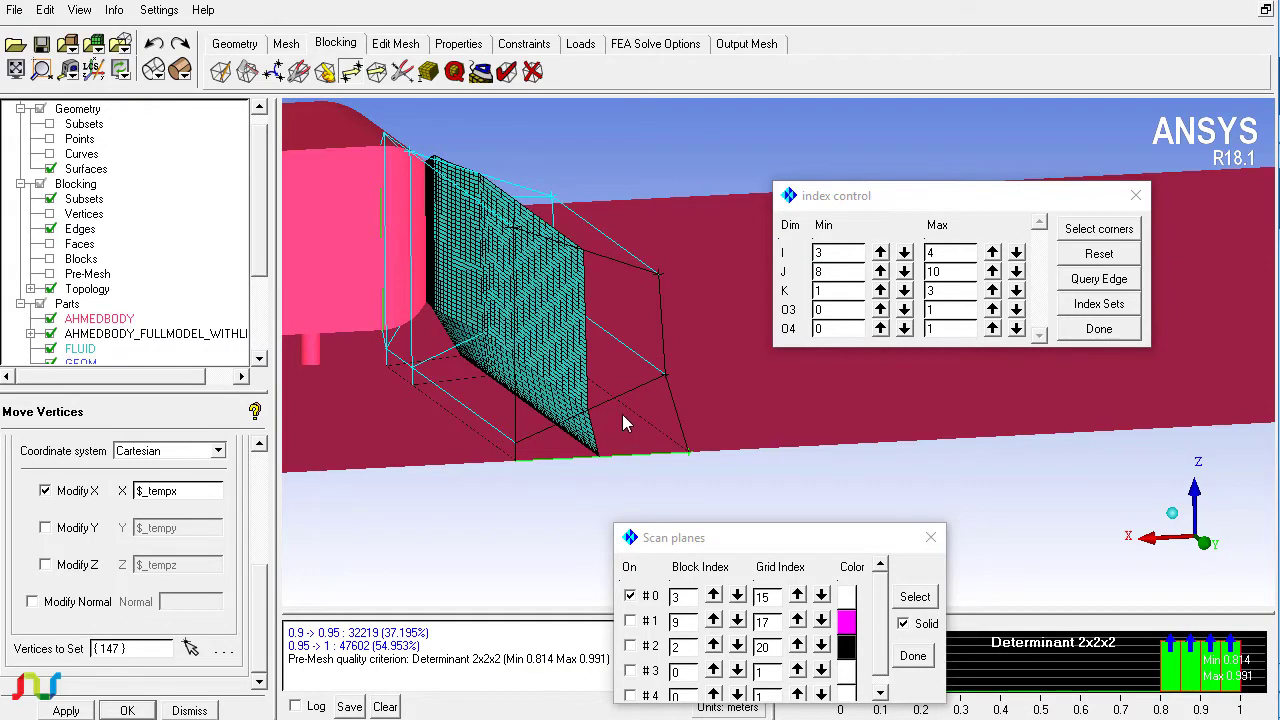
- Place scan plane #2 using the lower outer block edge that slopes down to the ground
{"action": "left_click_drag", "start_coordinate": [622, 414], "coordinate": [529, 358]}
{"action": "scroll", "coordinate": [538, 375], "scroll_direction": "up", "scroll_amount": 3}
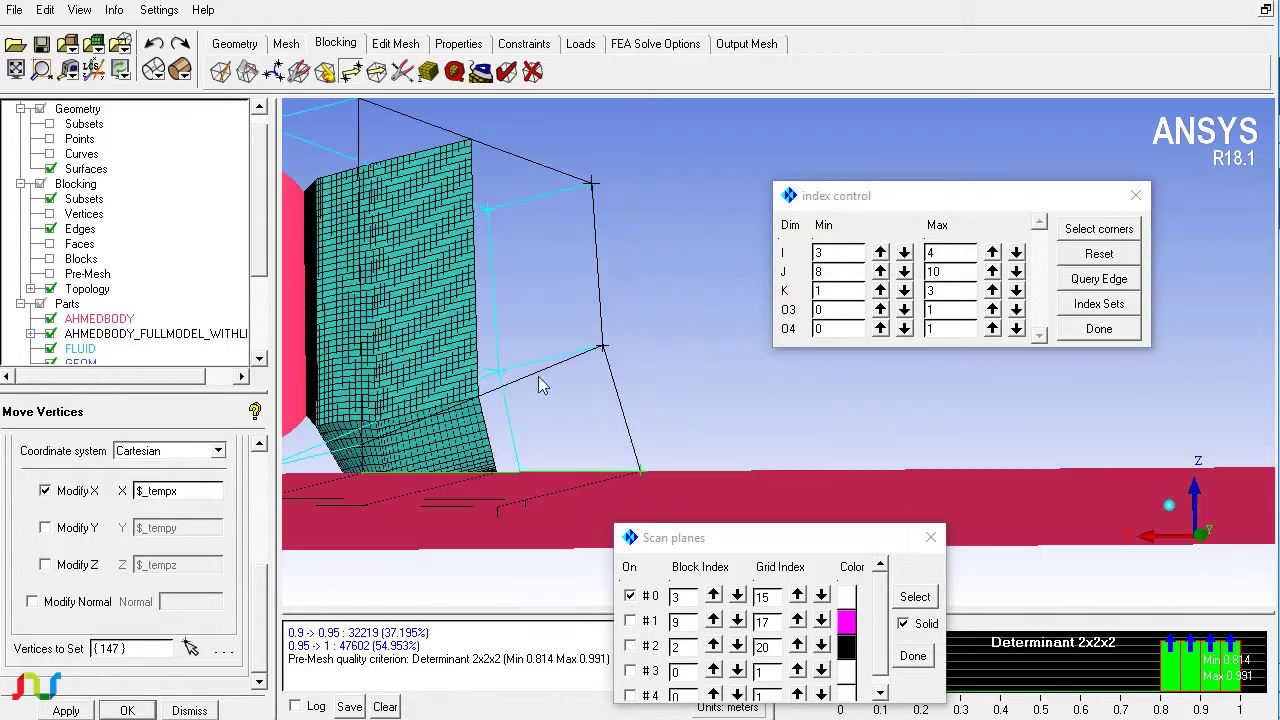
{"action": "middle_click_drag", "start_coordinate": [538, 375], "coordinate": [678, 284]}
{"action": "left_click_drag", "start_coordinate": [678, 284], "coordinate": [594, 358]}
{"action": "left_click", "coordinate": [912, 597]}
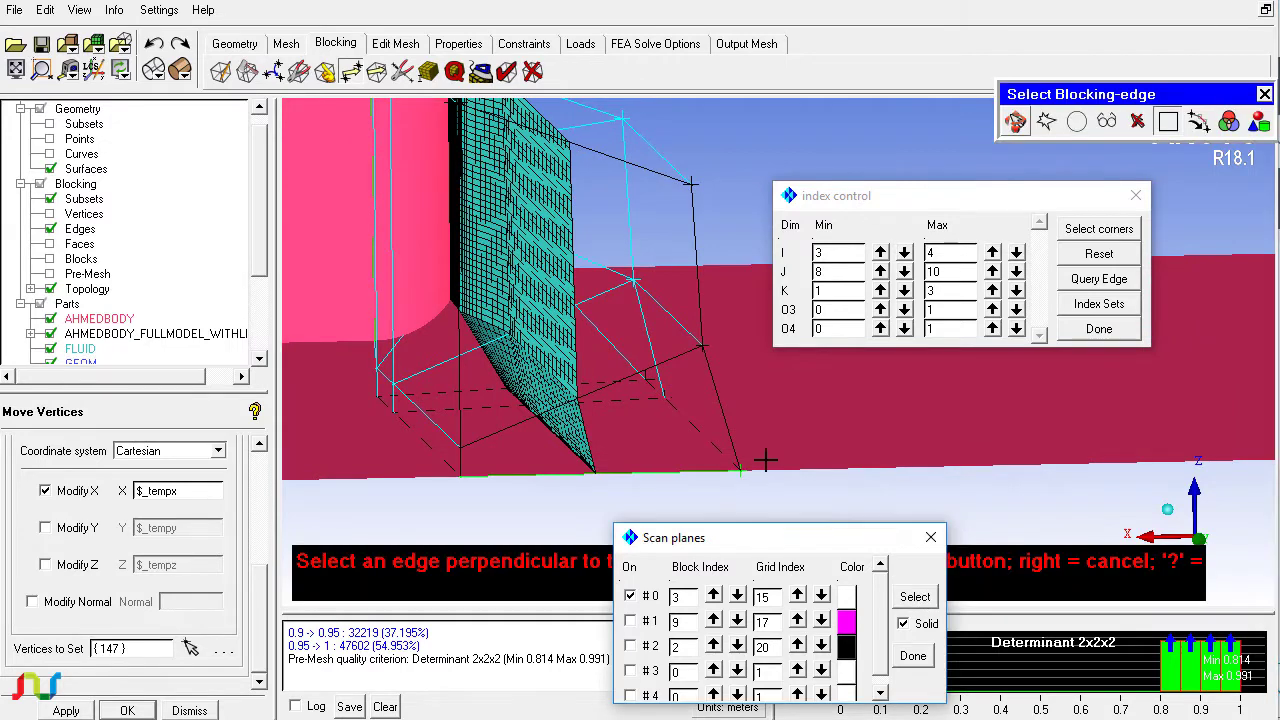
{"action": "left_click", "coordinate": [731, 422]}
{"action": "left_click_drag", "start_coordinate": [585, 418], "coordinate": [660, 590]}
- Set the colour of scan plane #2 to cyan
{"action": "left_click", "coordinate": [846, 648]}
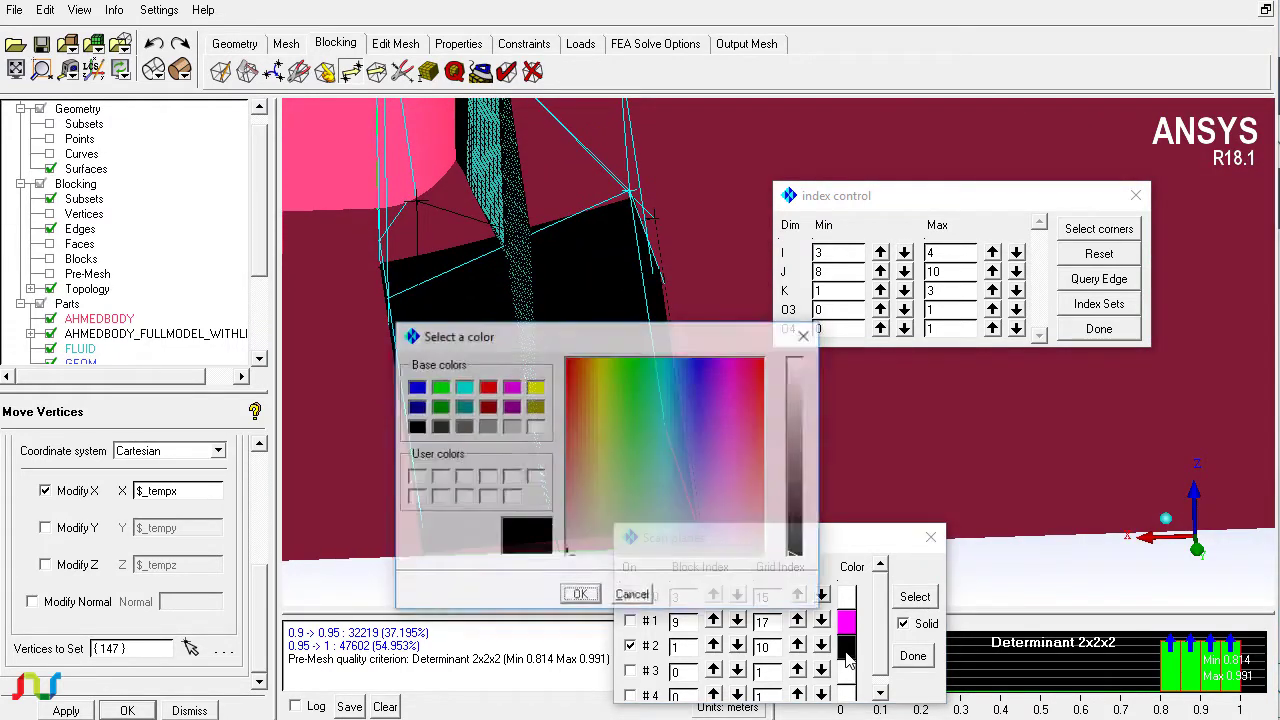
{"action": "left_click", "coordinate": [464, 388]}
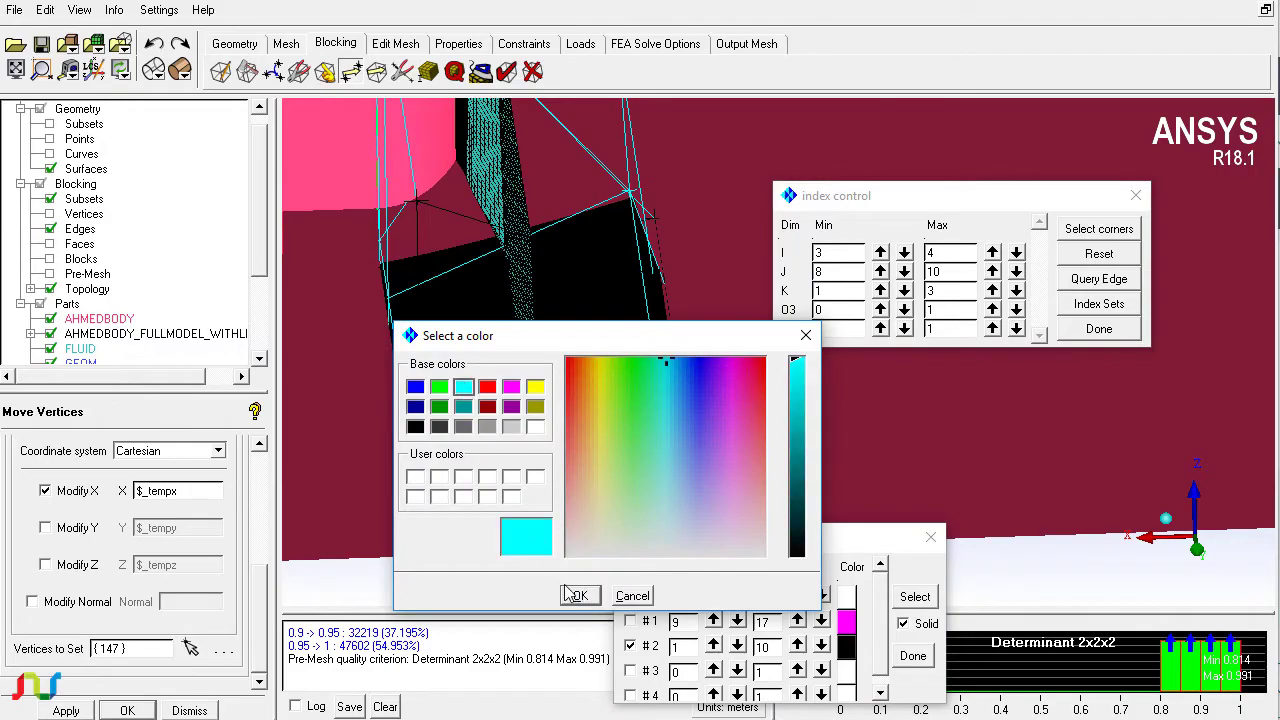
{"action": "left_click", "coordinate": [573, 597]}
- Inspect the cyan scan plane from several angles and choose another block edge for placing a scan plane
{"action": "left_click_drag", "start_coordinate": [486, 451], "coordinate": [586, 414]}
{"action": "middle_click_drag", "start_coordinate": [586, 414], "coordinate": [530, 337]}
{"action": "left_click_drag", "start_coordinate": [530, 338], "coordinate": [630, 355]}
{"action": "left_click", "coordinate": [915, 596]}
{"action": "left_click", "coordinate": [540, 360]}
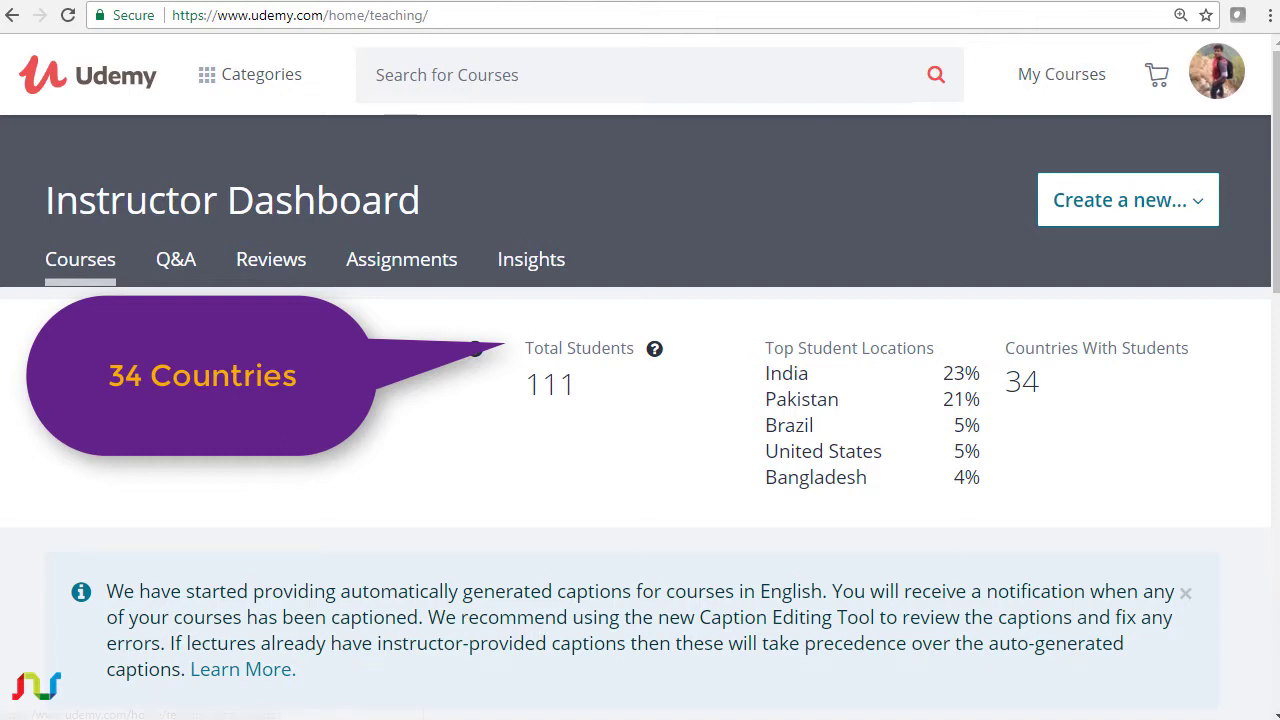
- In the Udemy instructor dashboard in the browser, open the course reviews and look through them
{"action": "left_click", "coordinate": [266, 272]}
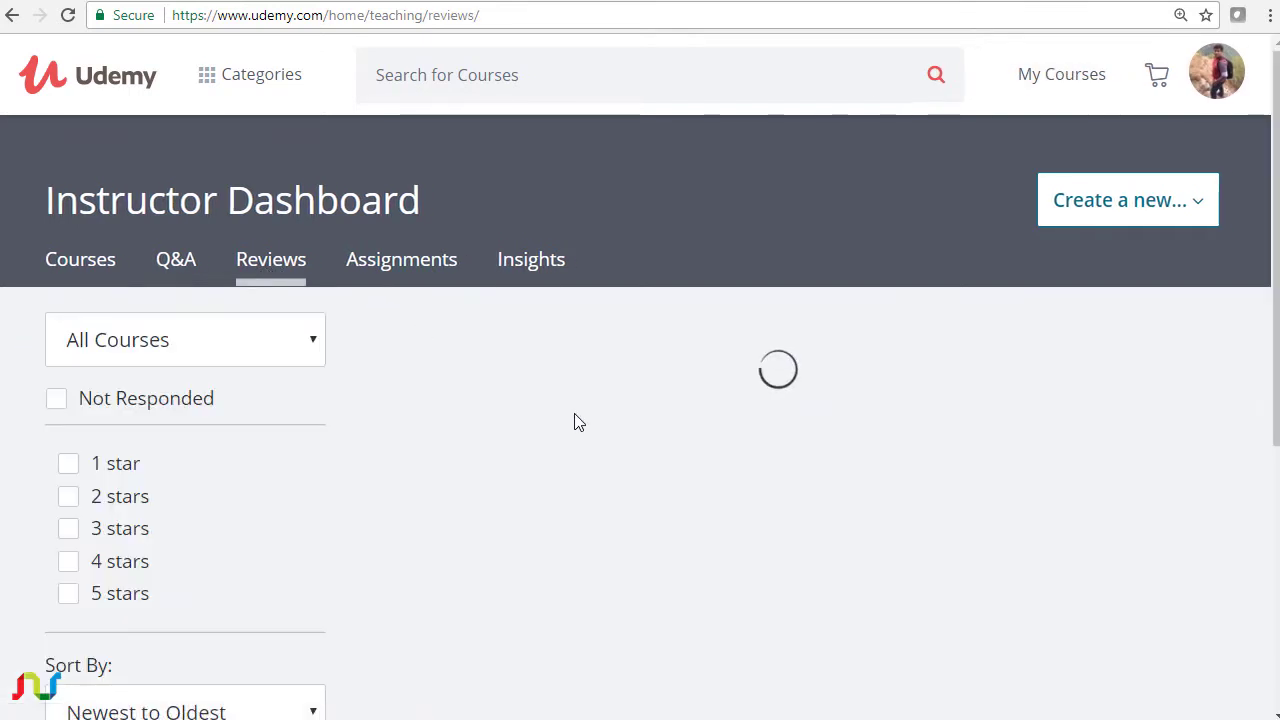
{"action": "scroll", "coordinate": [575, 423], "scroll_direction": "down", "scroll_amount": 2}
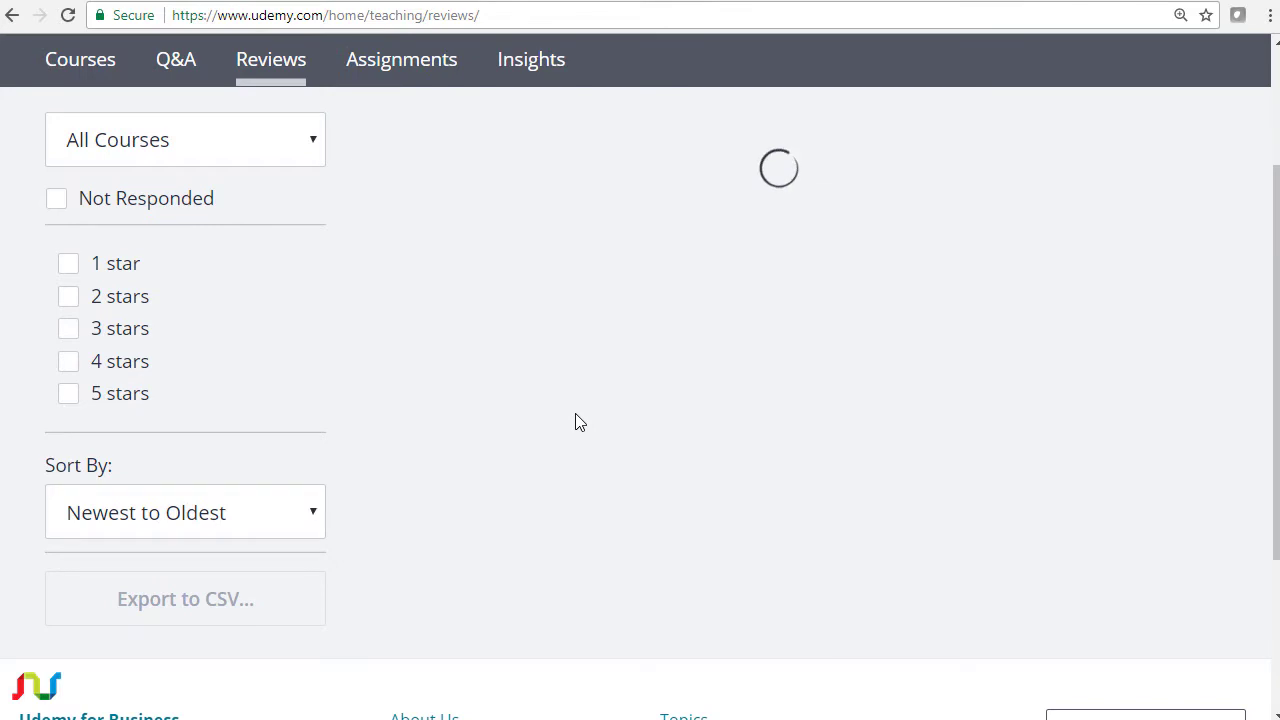
{"action": "scroll", "coordinate": [576, 413], "scroll_direction": "down", "scroll_amount": 1}
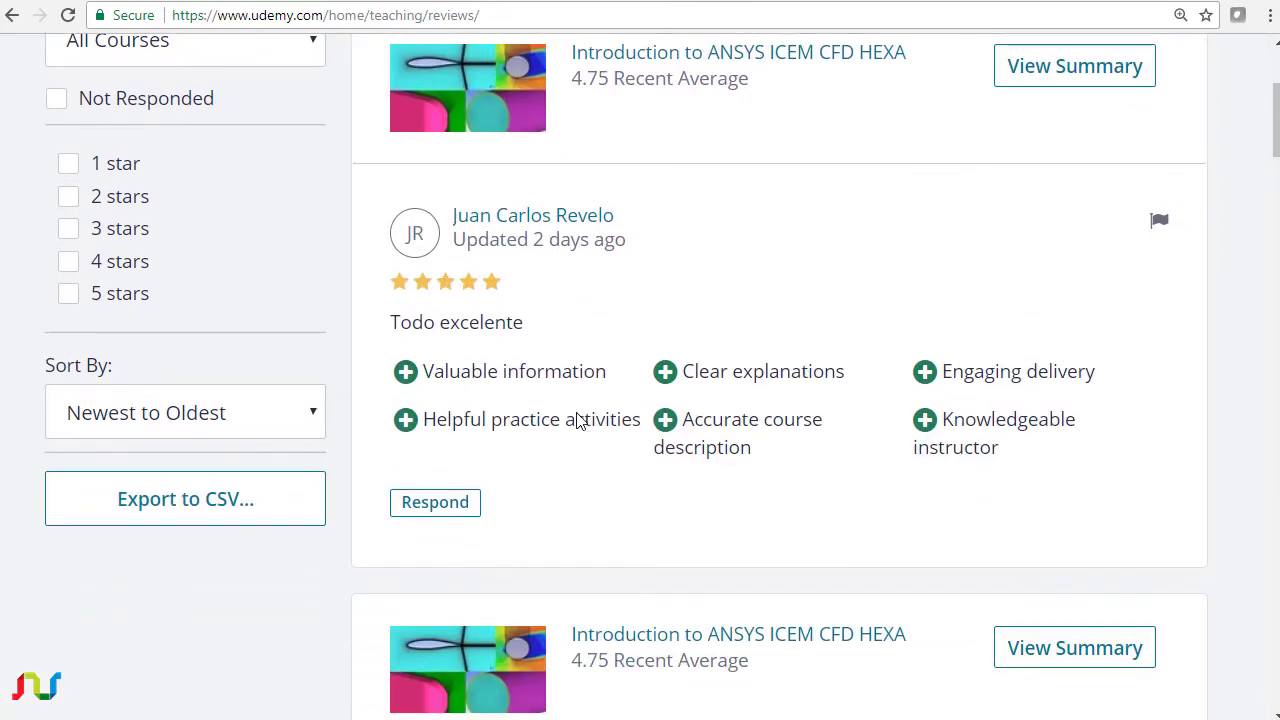
{"action": "scroll", "coordinate": [583, 423], "scroll_direction": "up", "scroll_amount": 3}
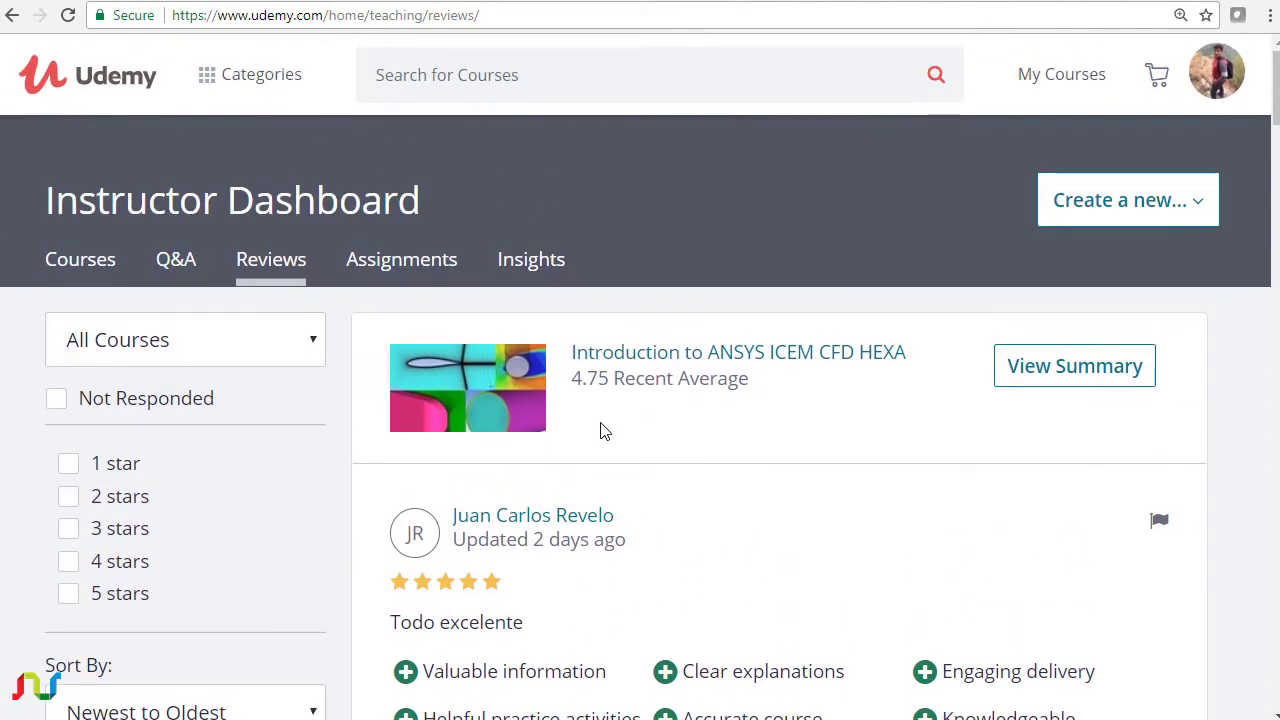
- Open the Introduction to ANSYS ICEM CFD HEXA course and read its overview, including lectures, features and description
{"action": "left_click", "coordinate": [680, 362]}
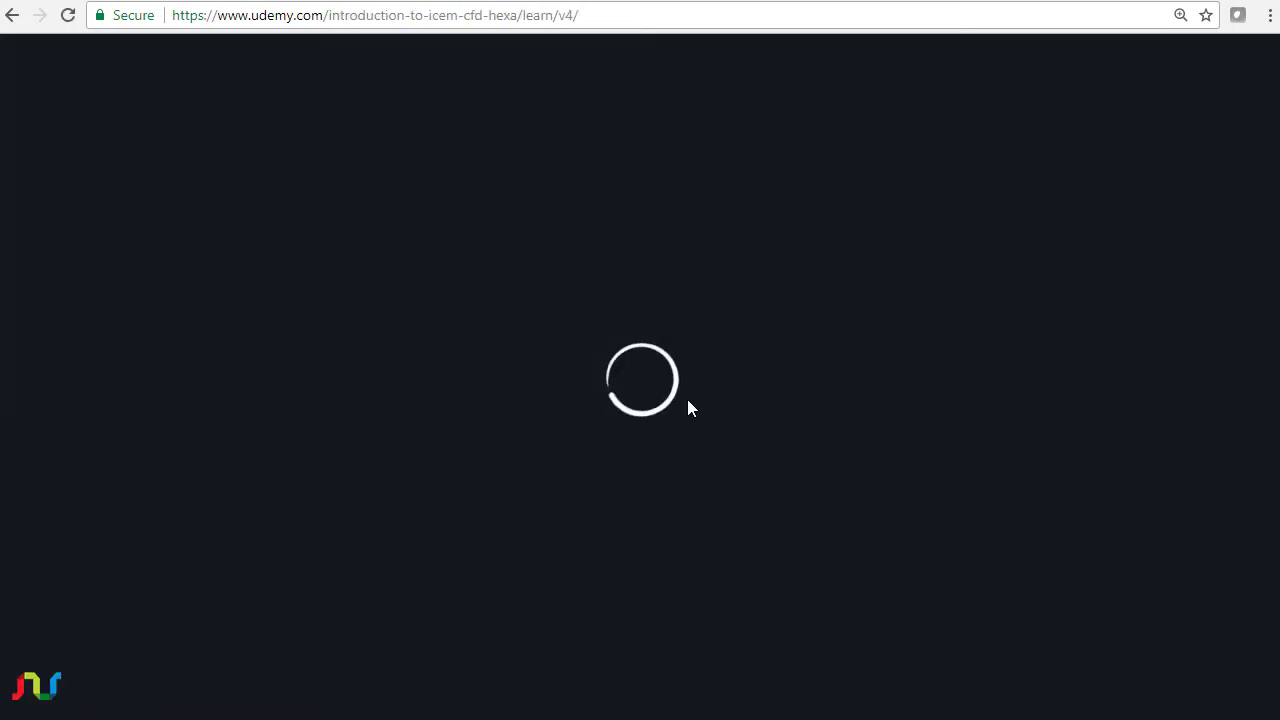
{"action": "scroll", "coordinate": [437, 449], "scroll_direction": "down", "scroll_amount": 4}
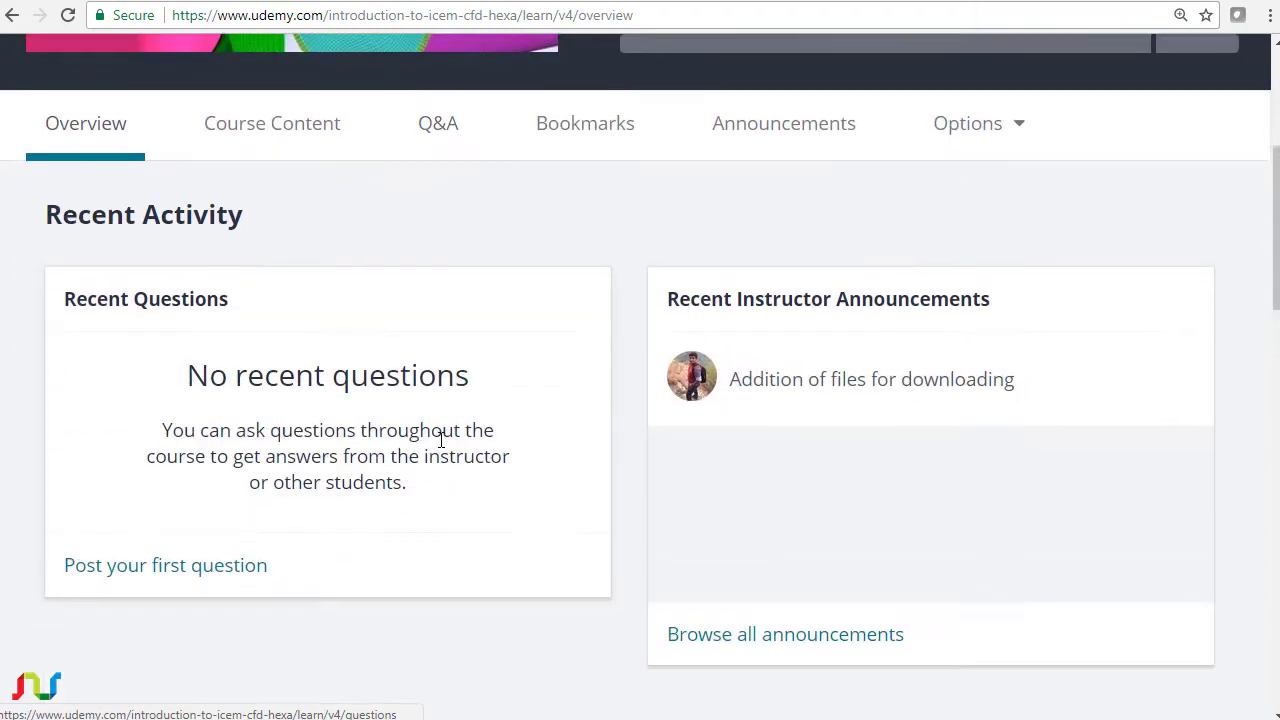
{"action": "scroll", "coordinate": [518, 453], "scroll_direction": "up", "scroll_amount": 3}
{"action": "scroll", "coordinate": [518, 453], "scroll_direction": "down", "scroll_amount": 9}
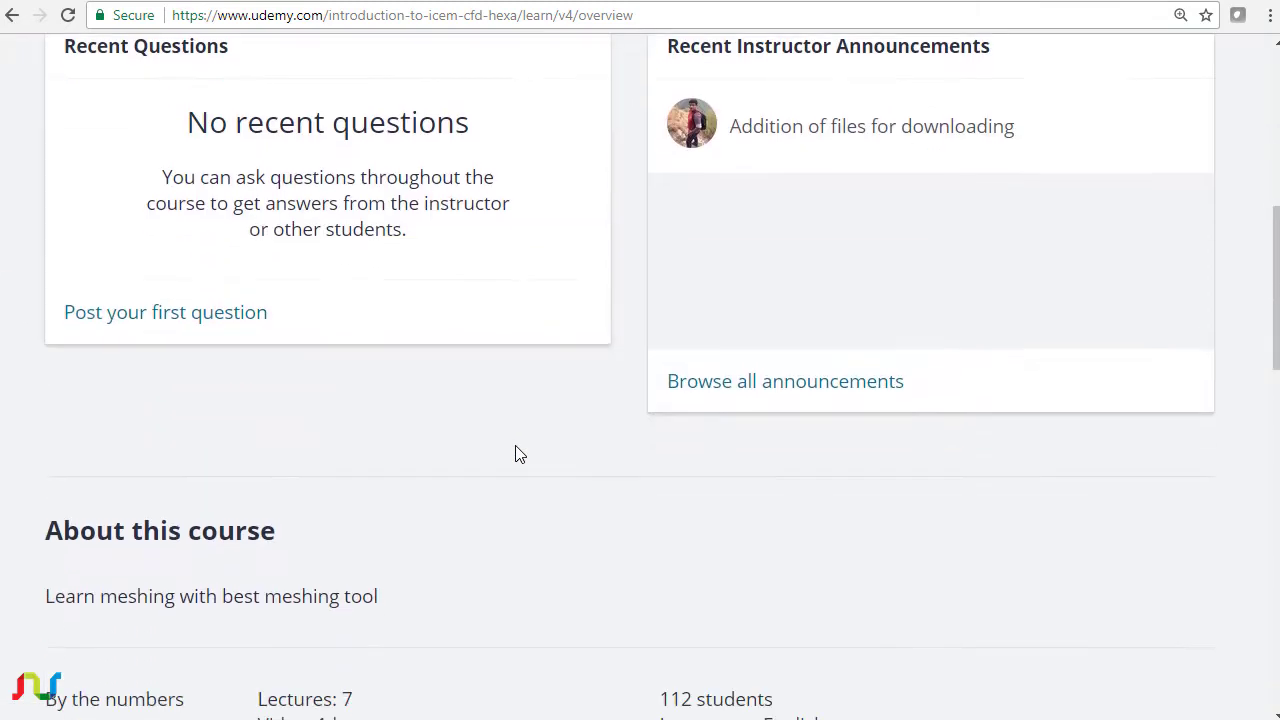
{"action": "scroll", "coordinate": [516, 446], "scroll_direction": "down", "scroll_amount": 2}
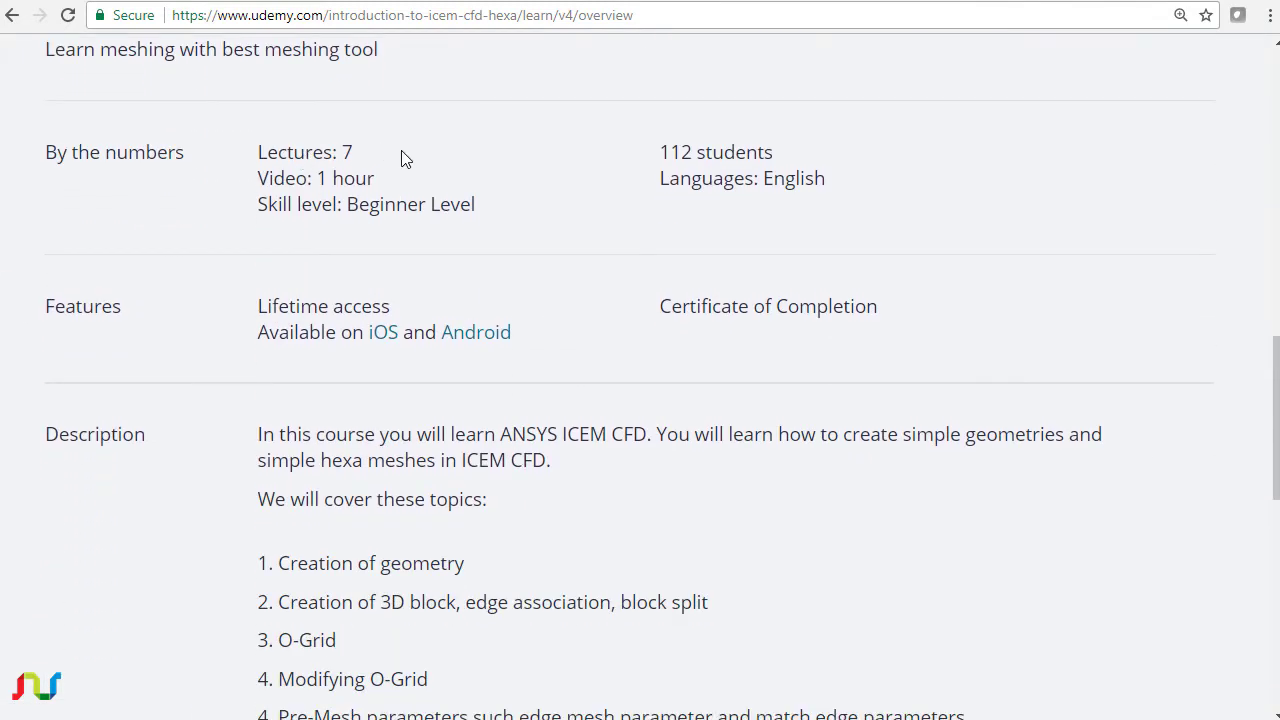